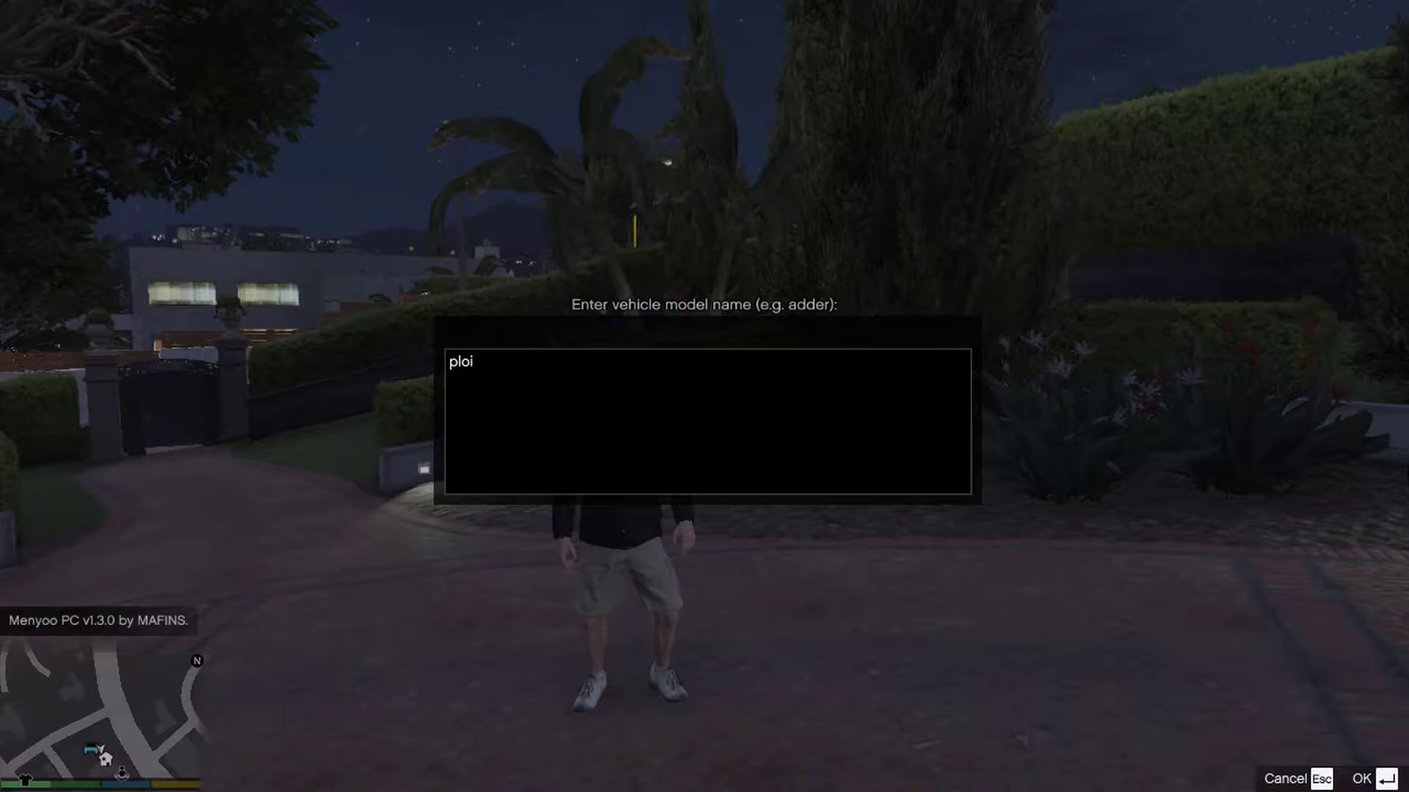
Correct the Menyoo model name from 'ploice' to 'police' and spawn the police car.
key("BackSpace")
key("BackSpace")
key("BackSpace")
key("BackSpace")
key("BackSpace")
type("olice")
key("Return")
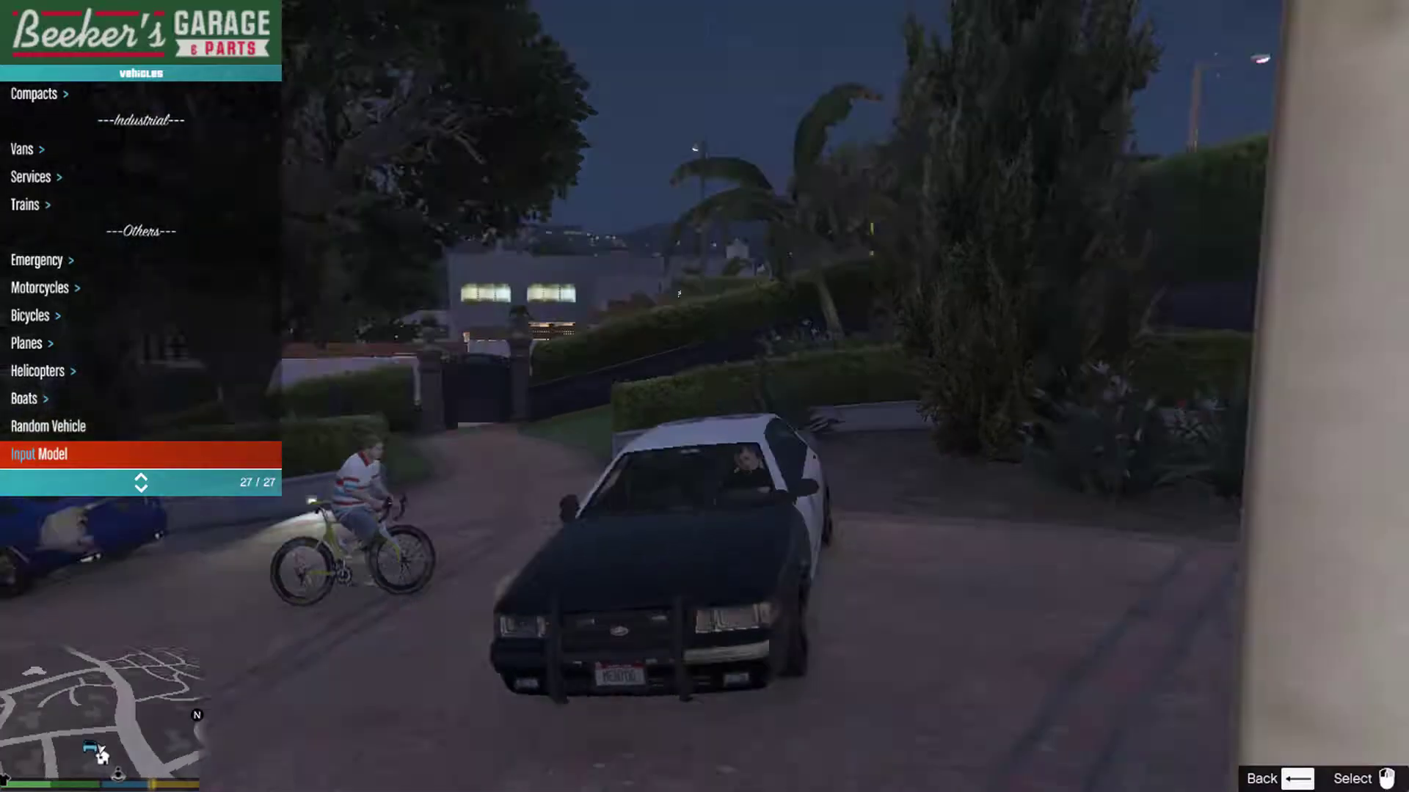
Close the spawn menu, leave the police car beside the dark sedan, and pause the game.
key("BackSpace")
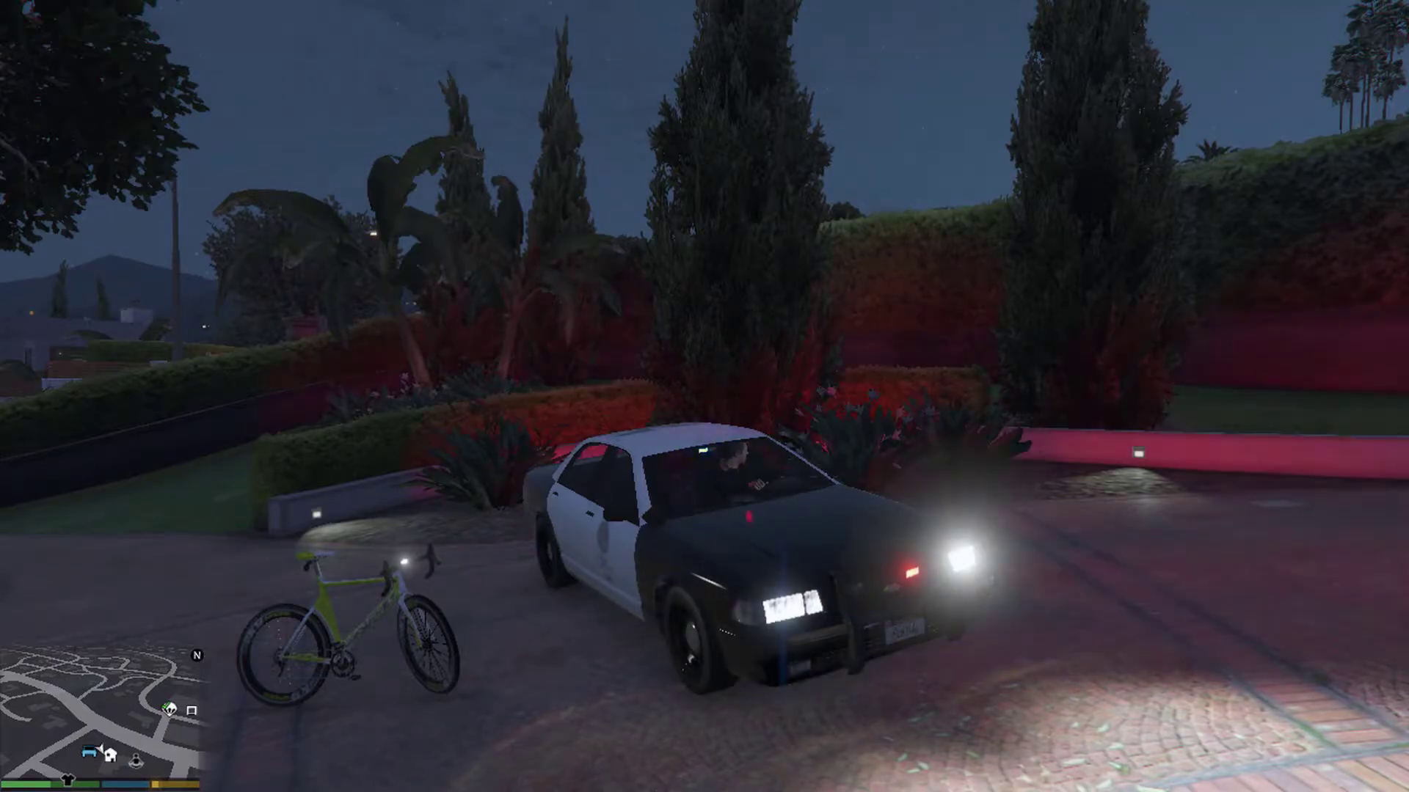
key("f")
key("w")
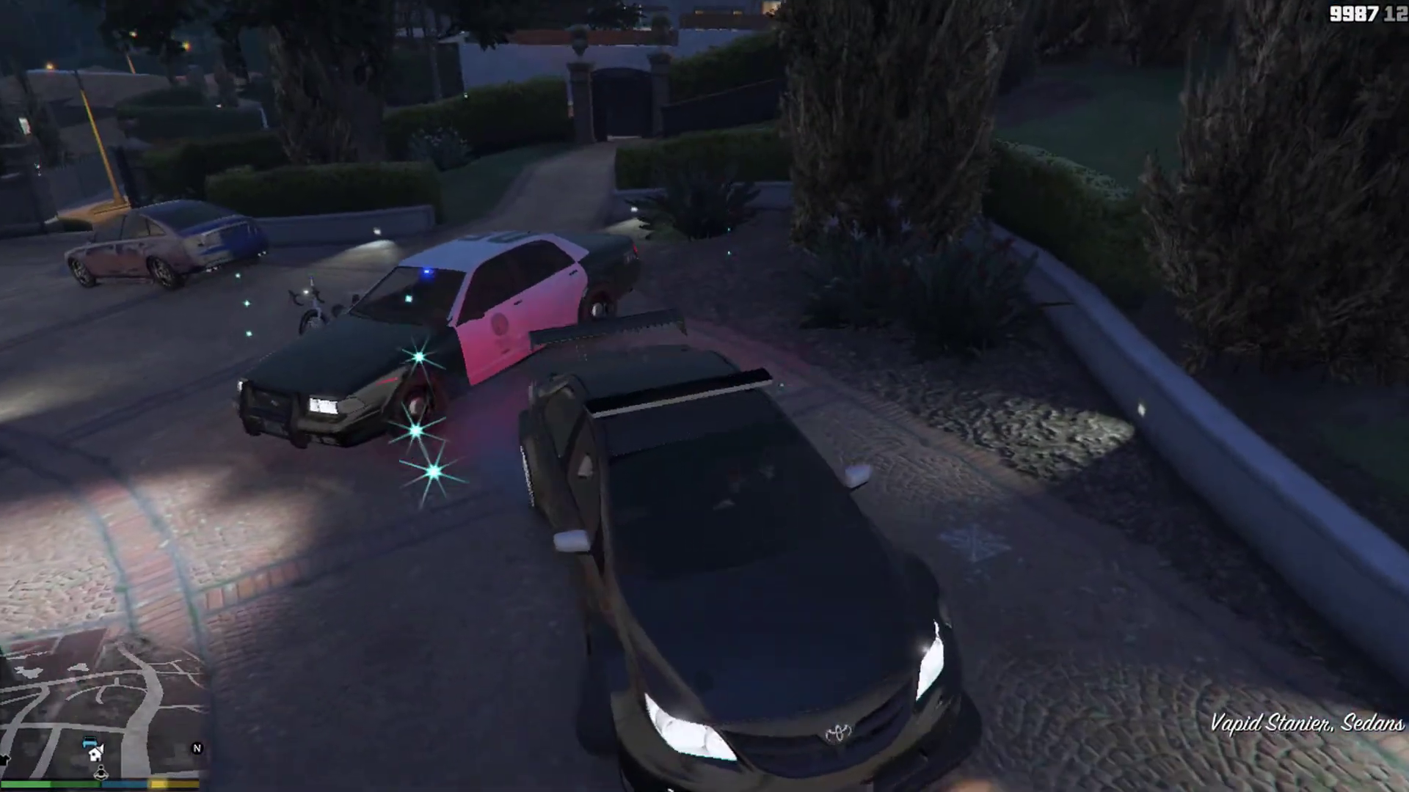
key("s")
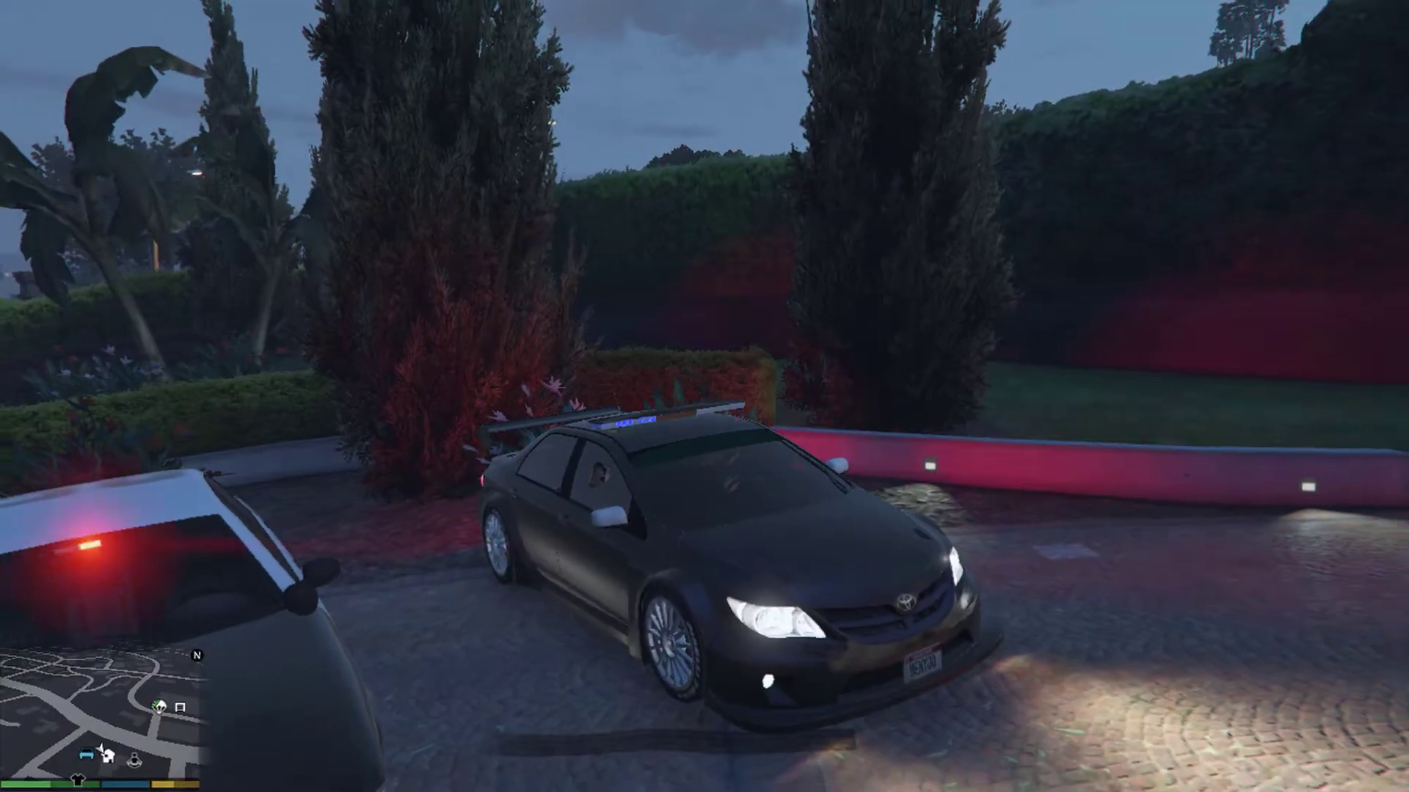
key("Escape")
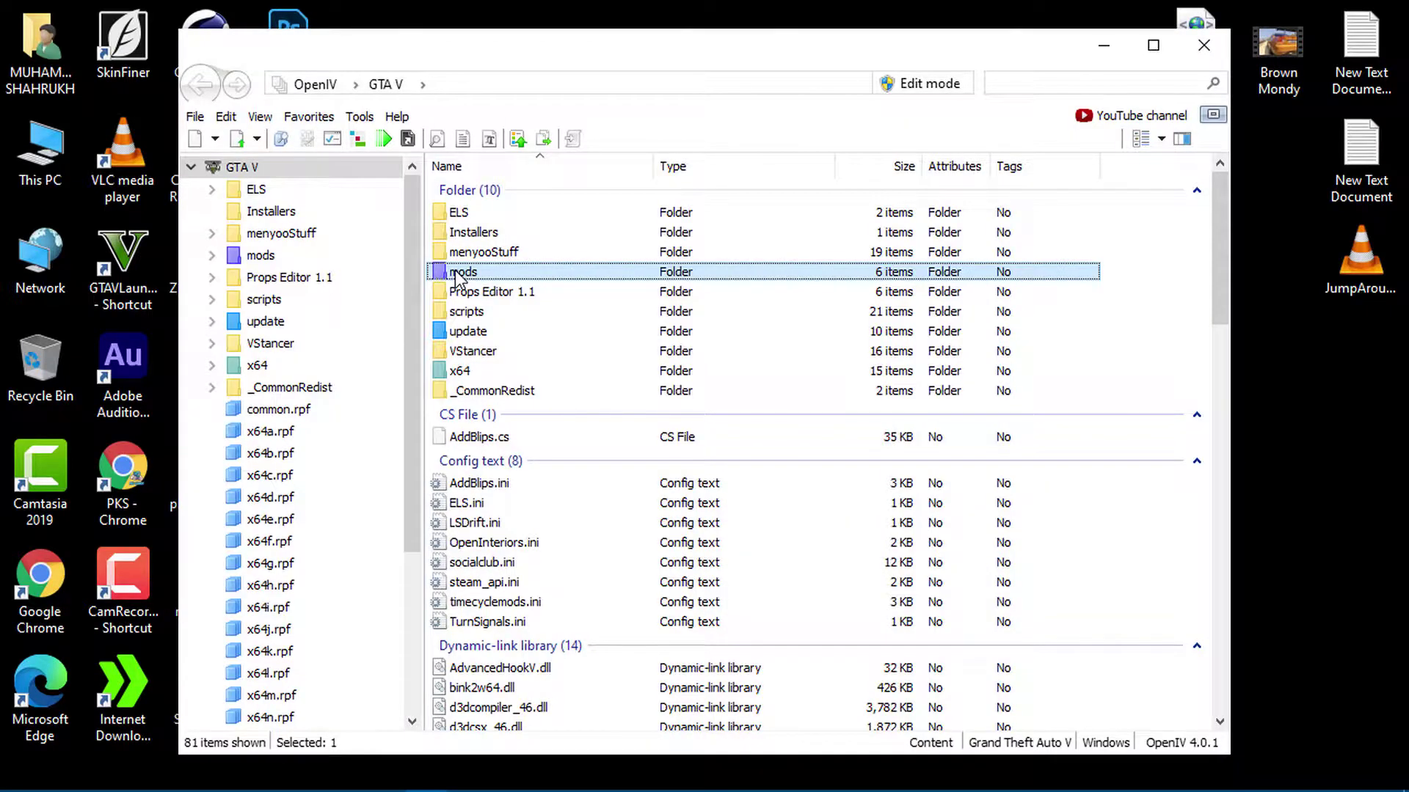
Browse into mods > x64e.rpf > levels > gta5 > vehicles.rpf to list its 1117 files.
double_click(455, 272)
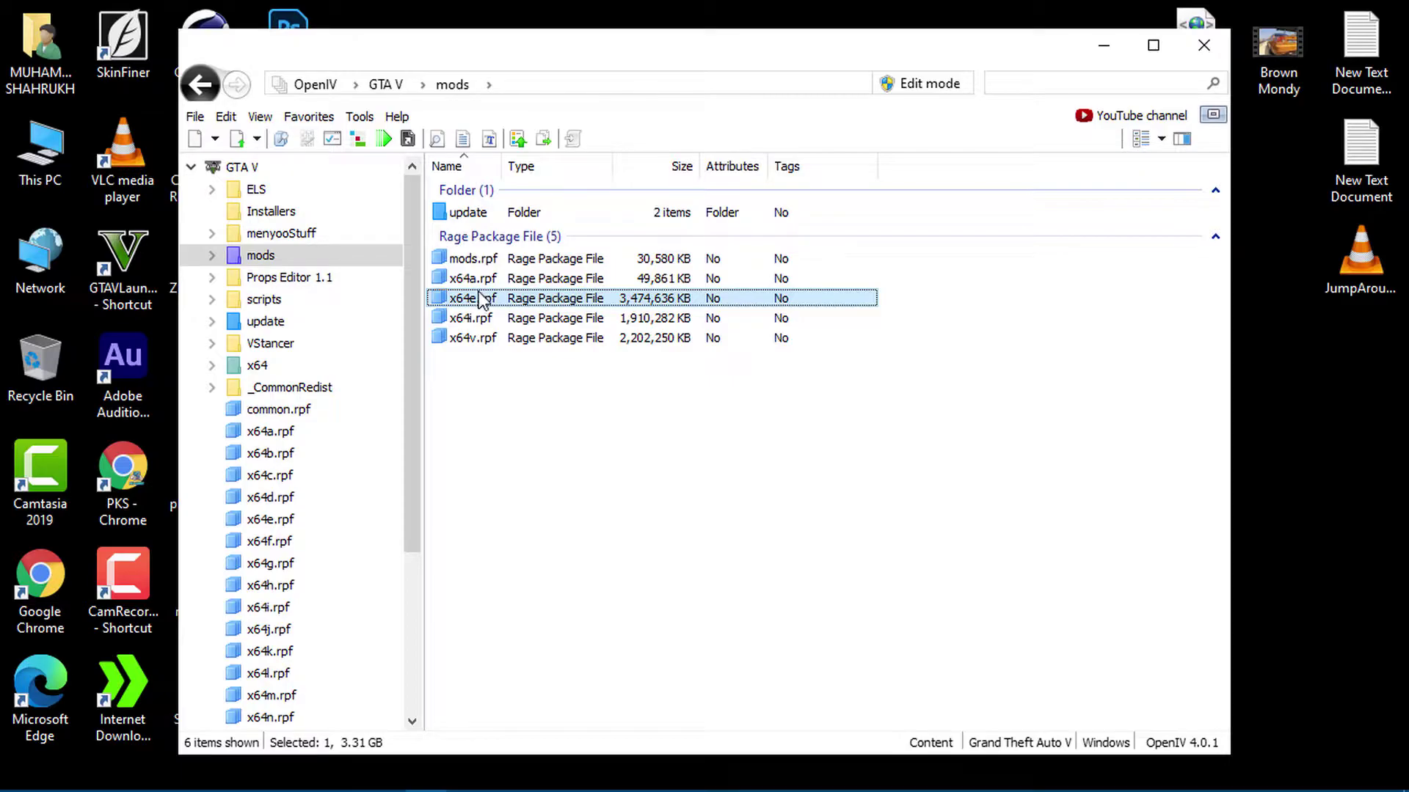
double_click(483, 306)
double_click(485, 212)
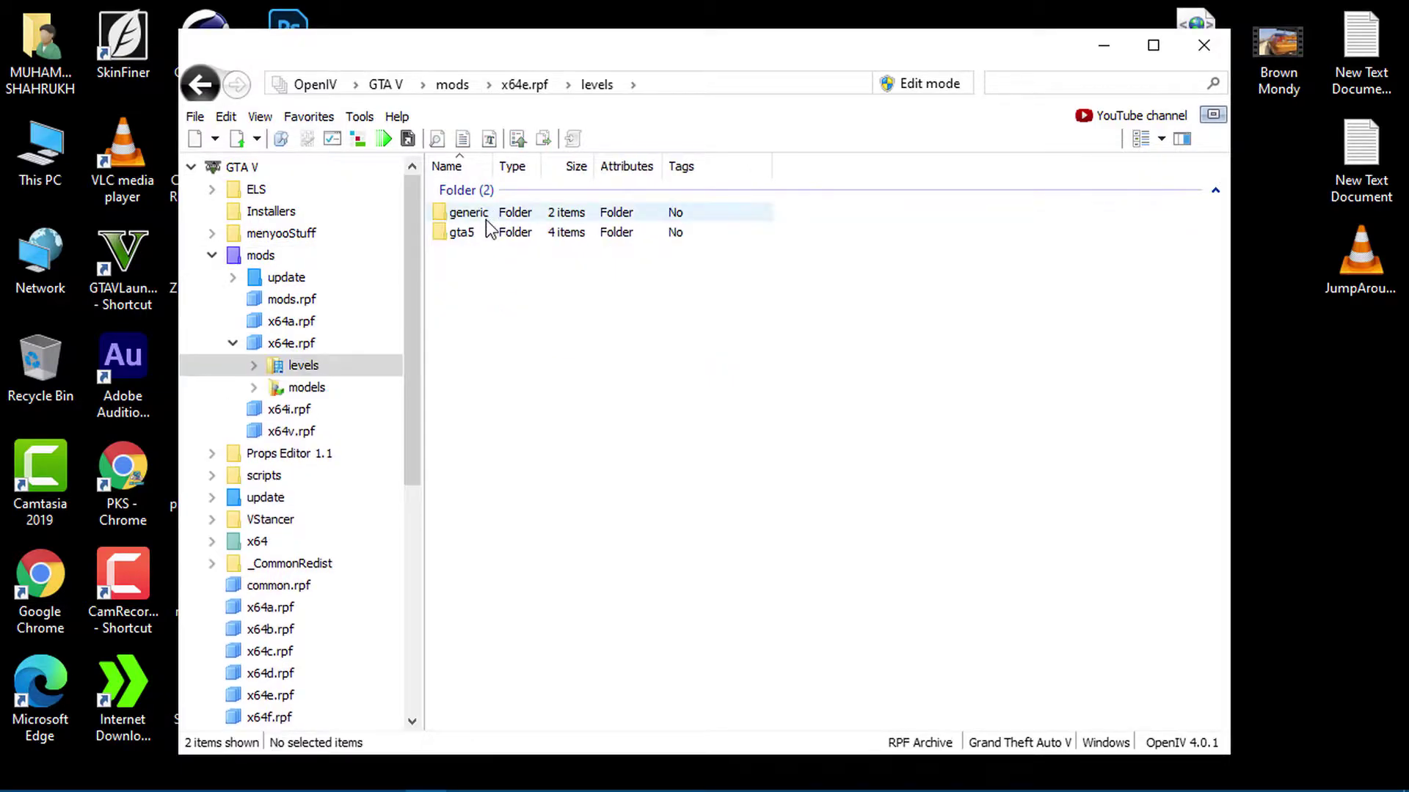
double_click(483, 233)
double_click(480, 273)
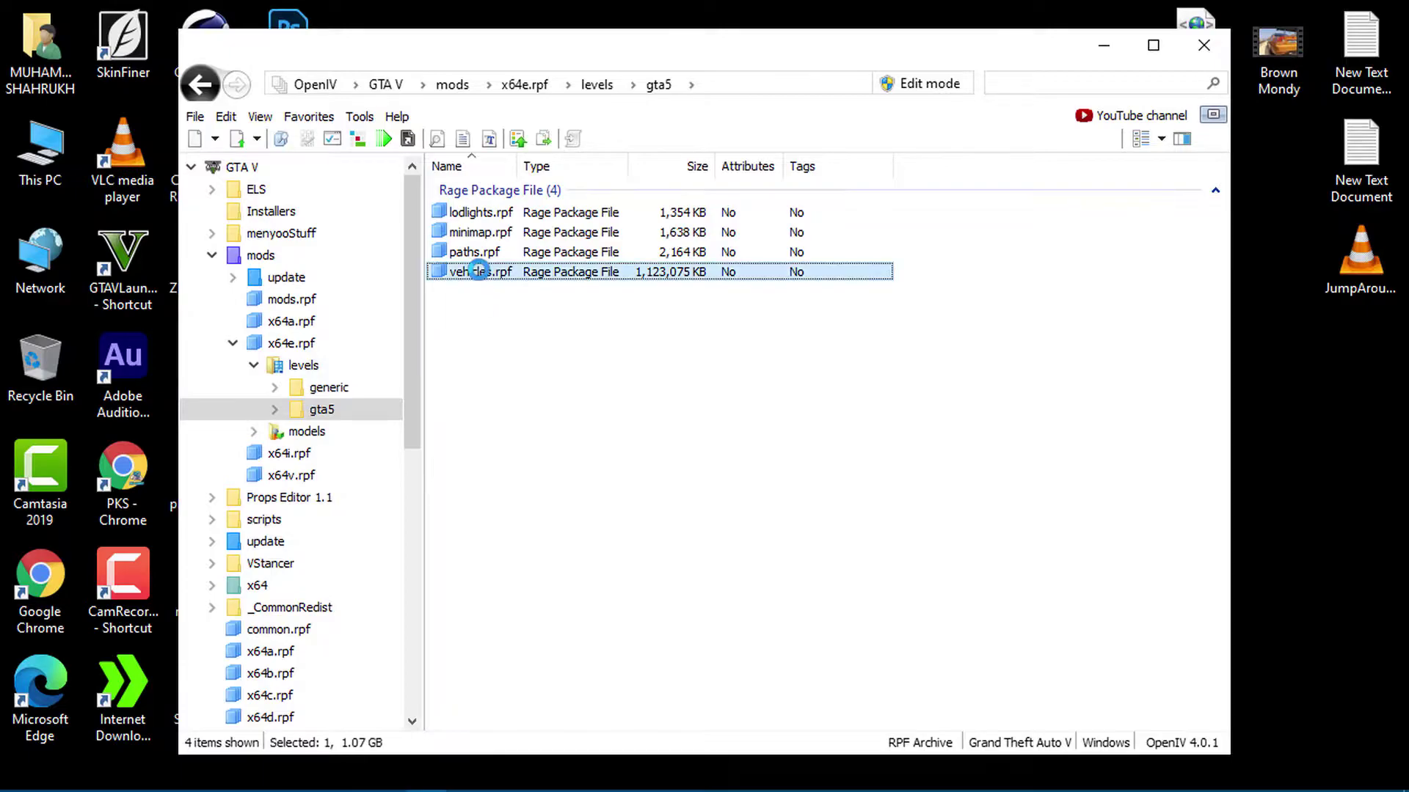
left_click(1057, 85)
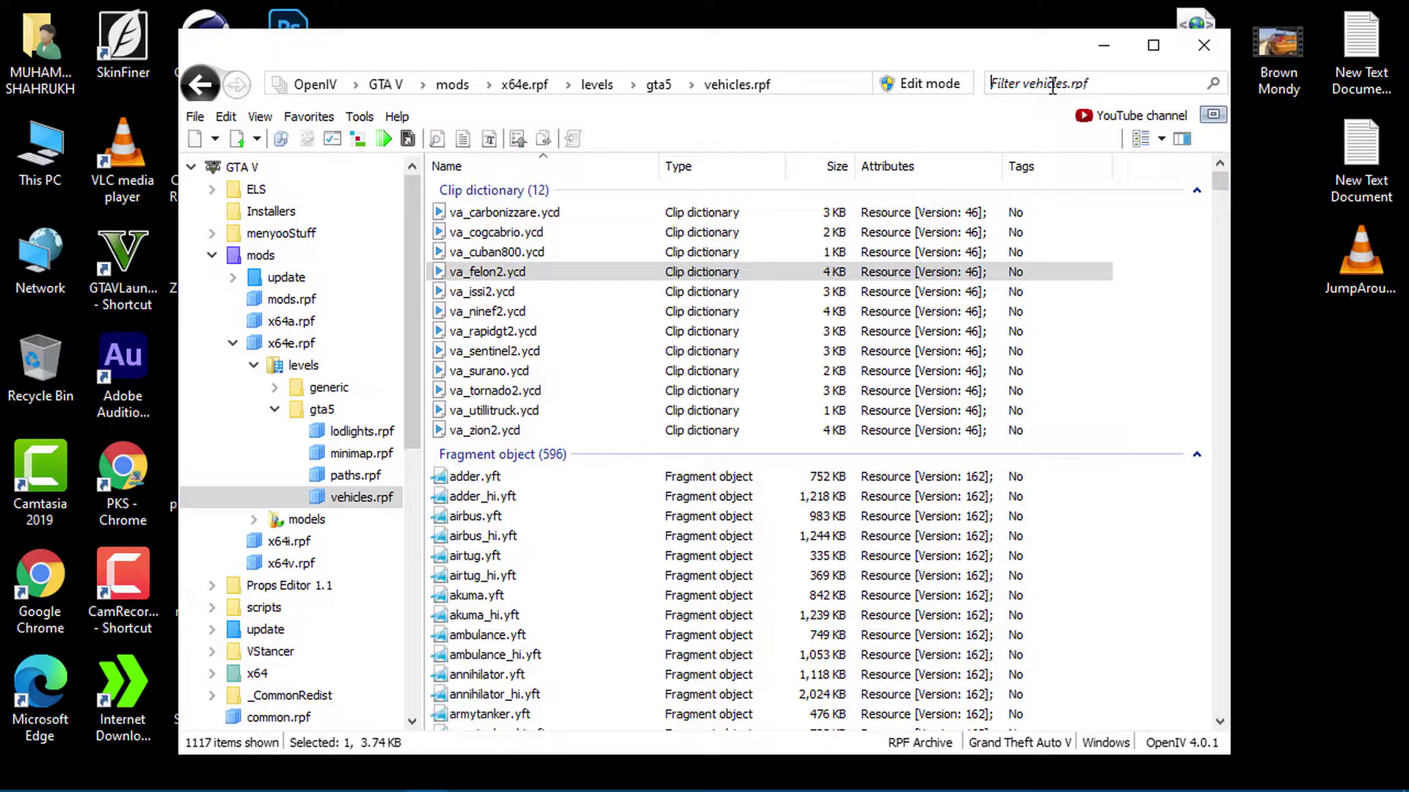
Filter for 'police', preview police.yft, and copy police.yft and police.ytd to the desktop.
type("police")
double_click(487, 214)
left_click_drag(767, 403, 623, 277)
scroll(645, 290, "up", 3)
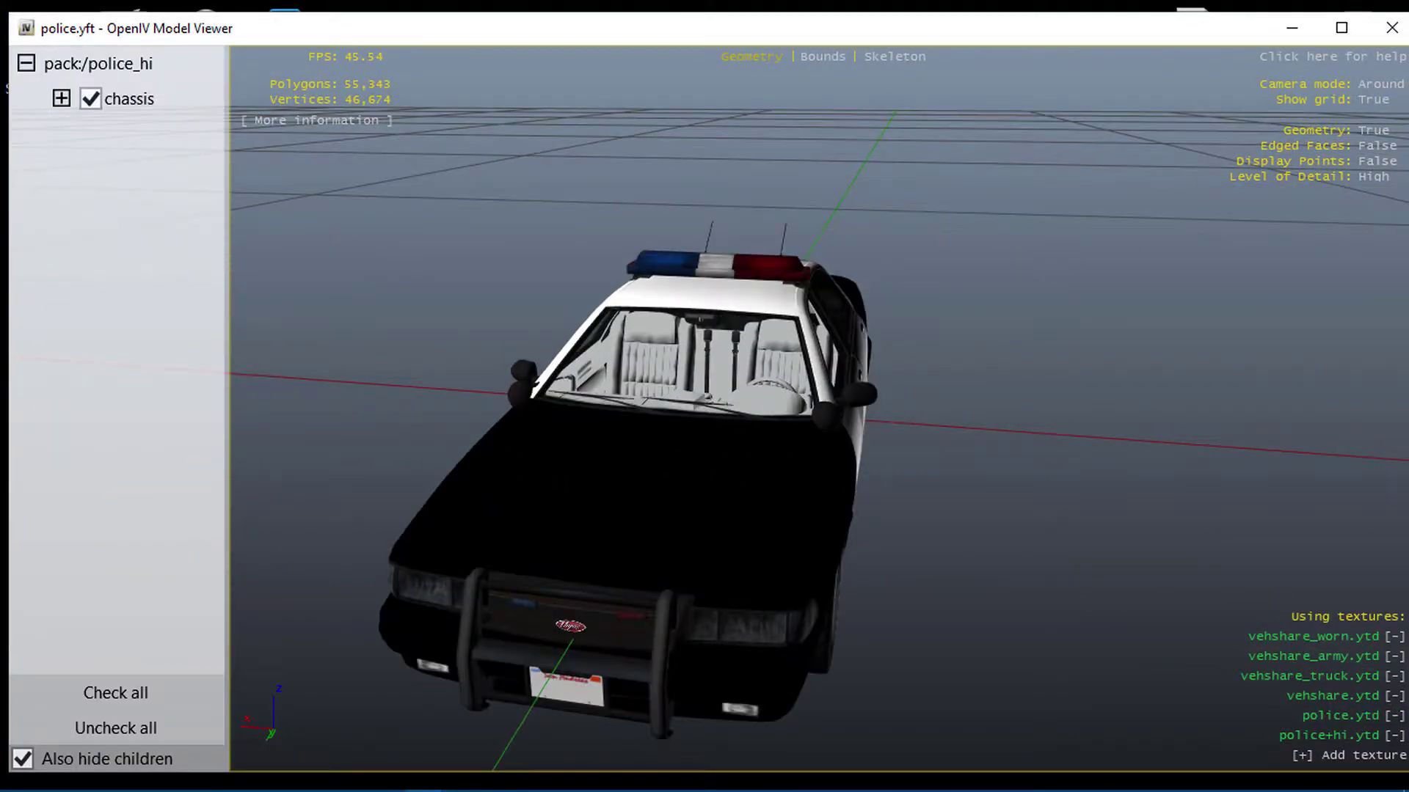
left_click(1391, 28)
left_click_drag(1104, 328, 1284, 462)
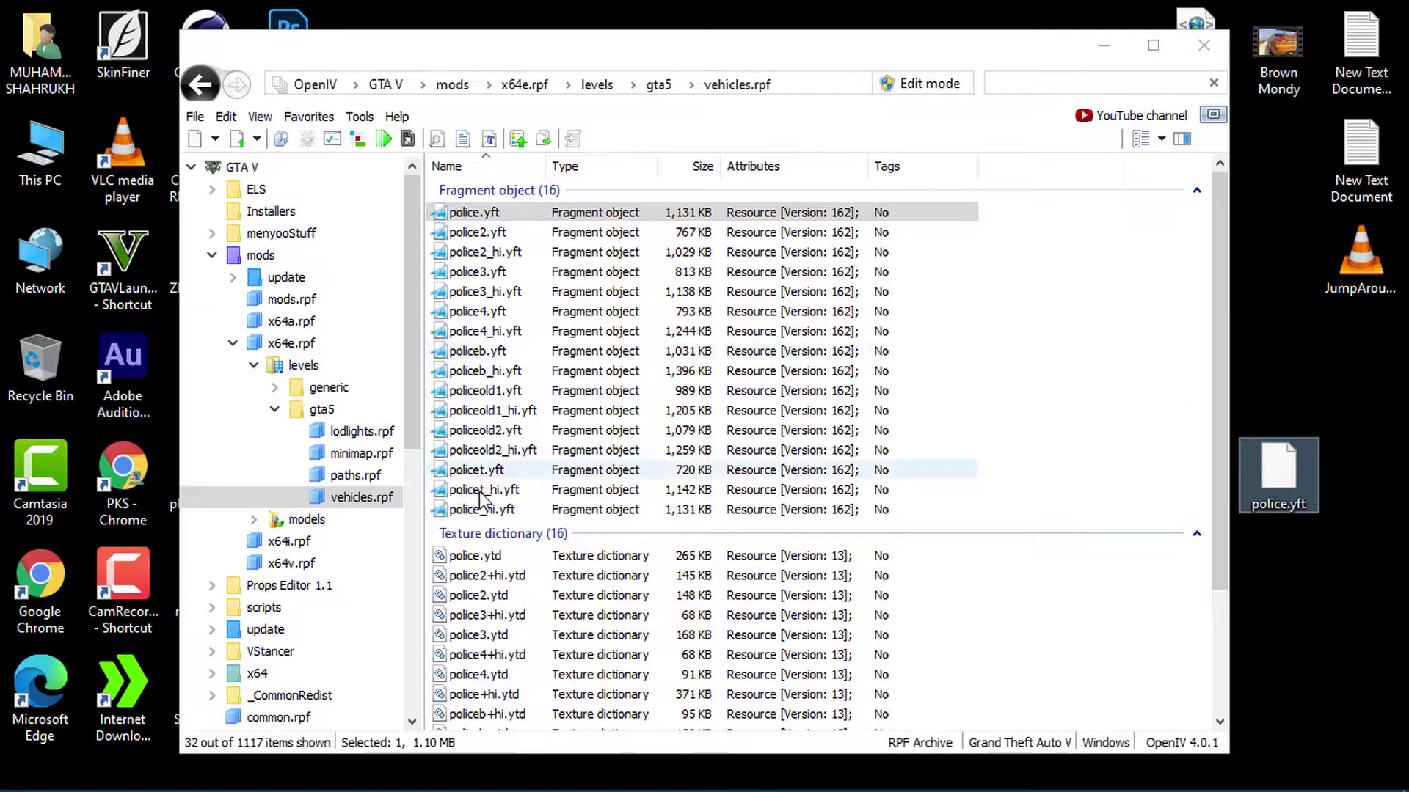
left_click(467, 558)
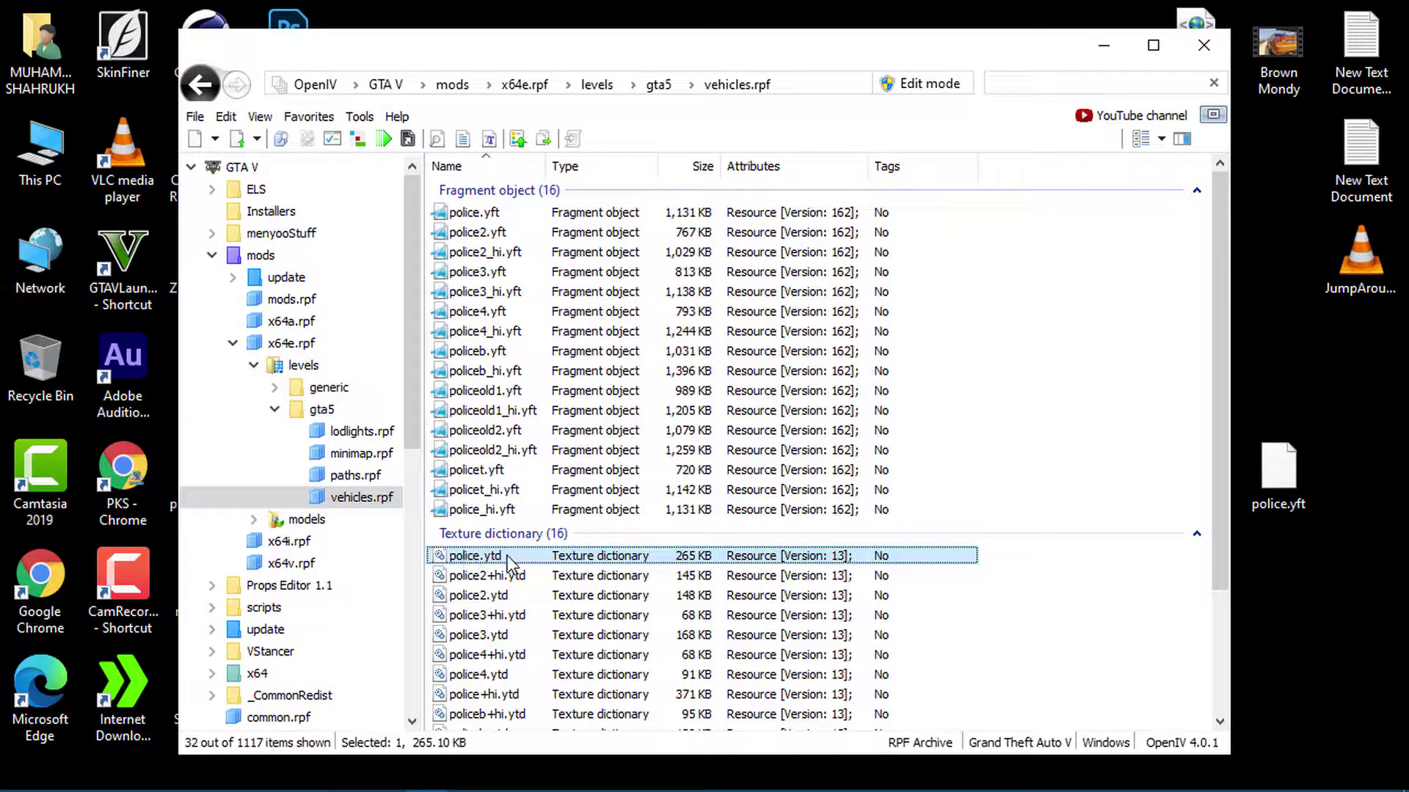
left_click_drag(1376, 569, 1363, 480)
Filter for 'sta' and copy stanier_hi.yft and stanier.ytd to the desktop.
left_click(1039, 79)
type("police")
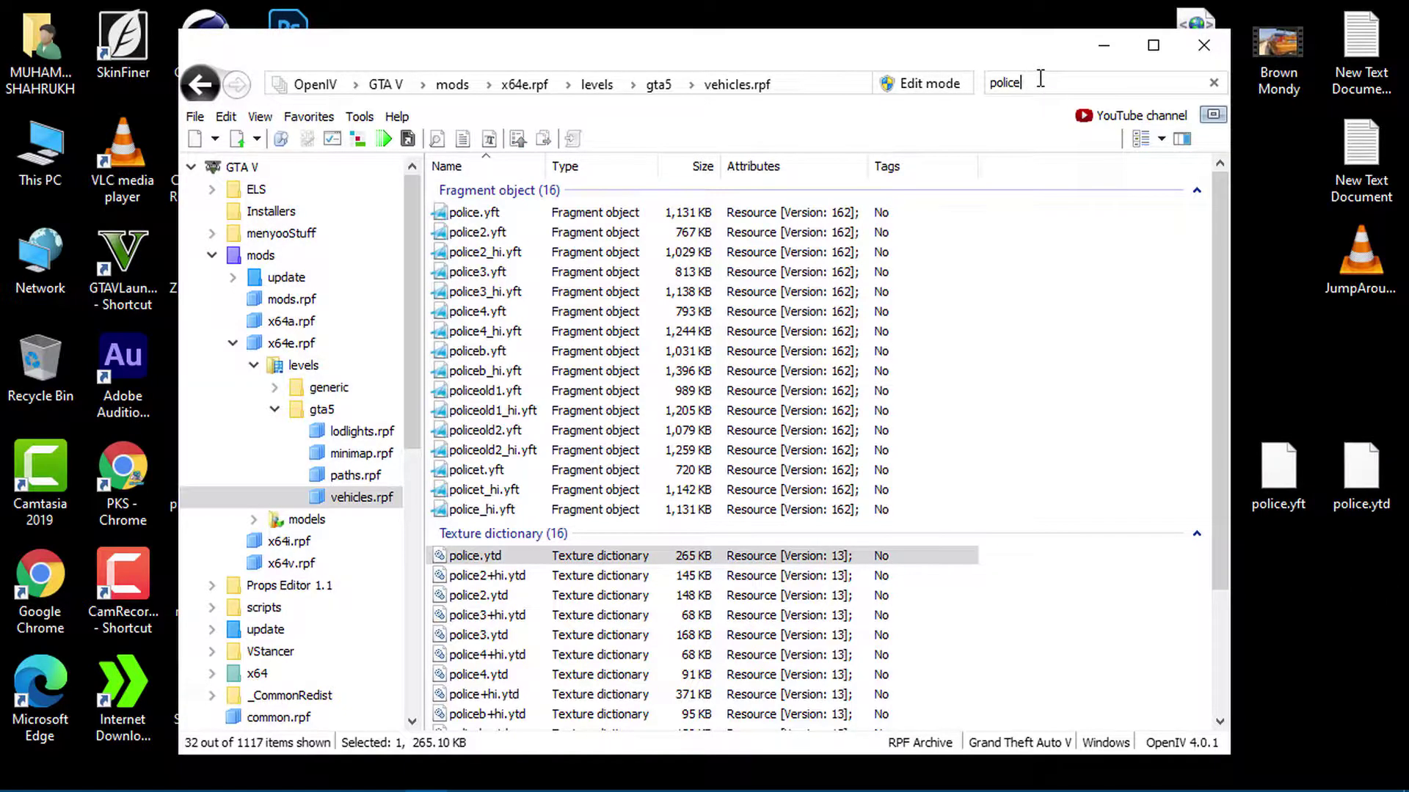
key("BackSpace")
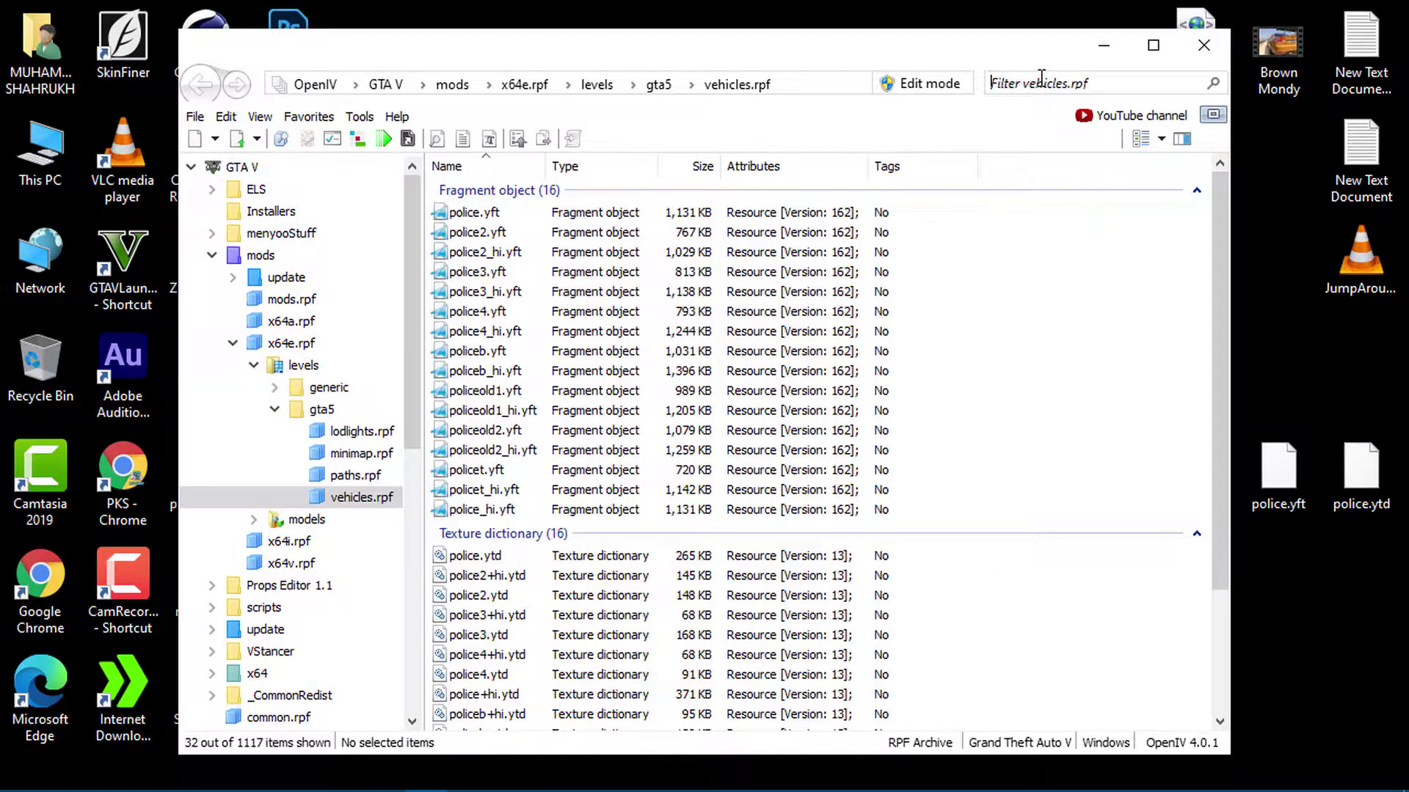
type("sty")
key("BackSpace")
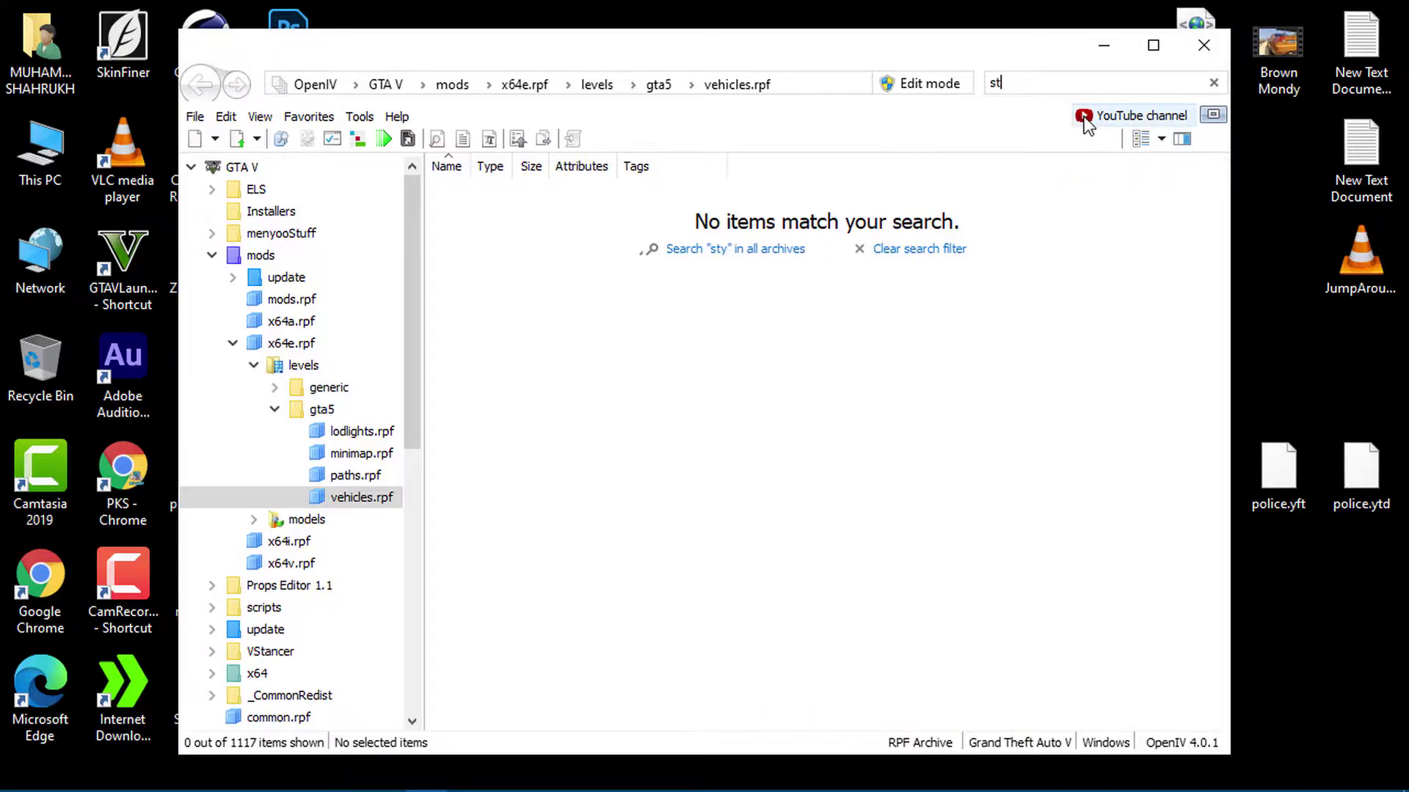
type("a")
double_click(470, 371)
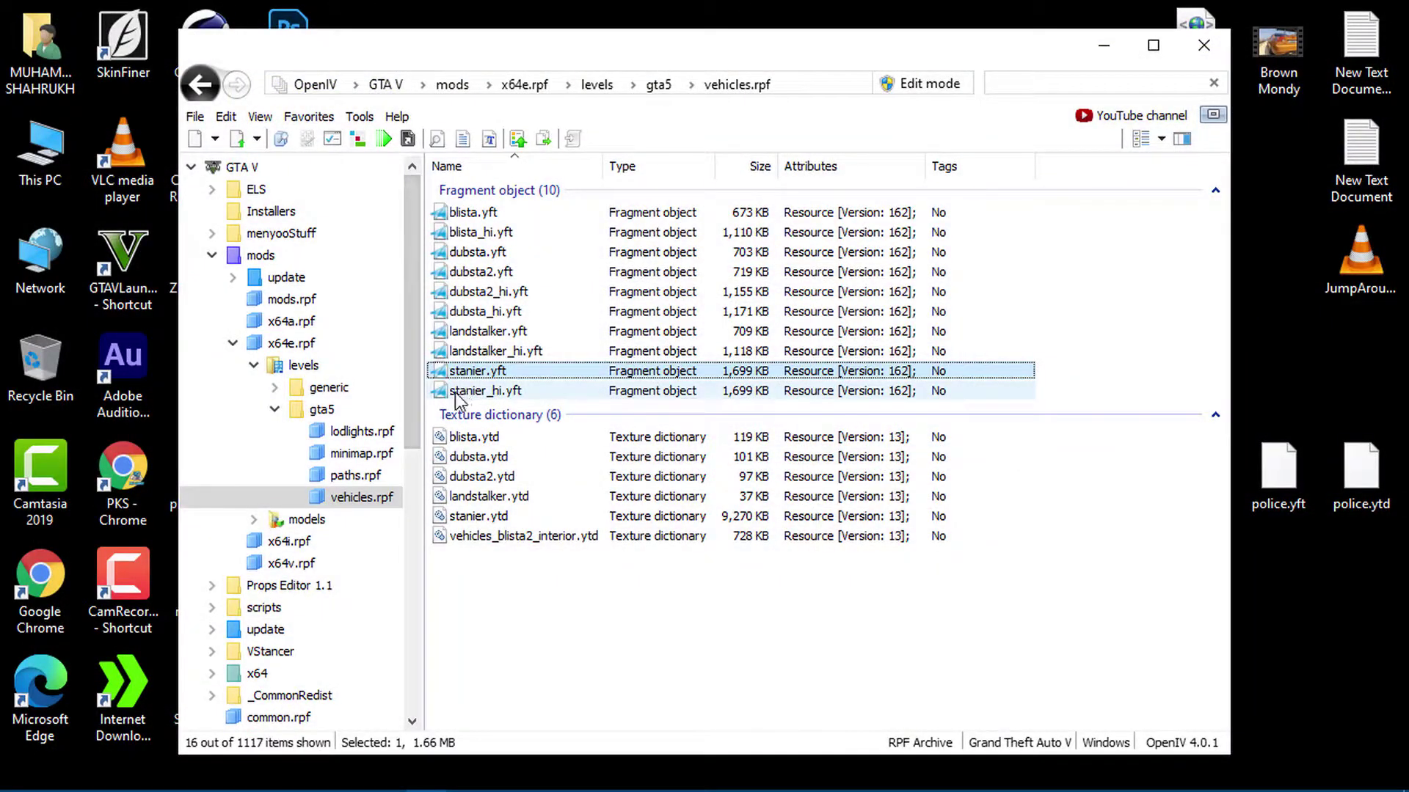
left_click_drag(470, 391, 1191, 616)
left_click_drag(1401, 587, 1353, 587)
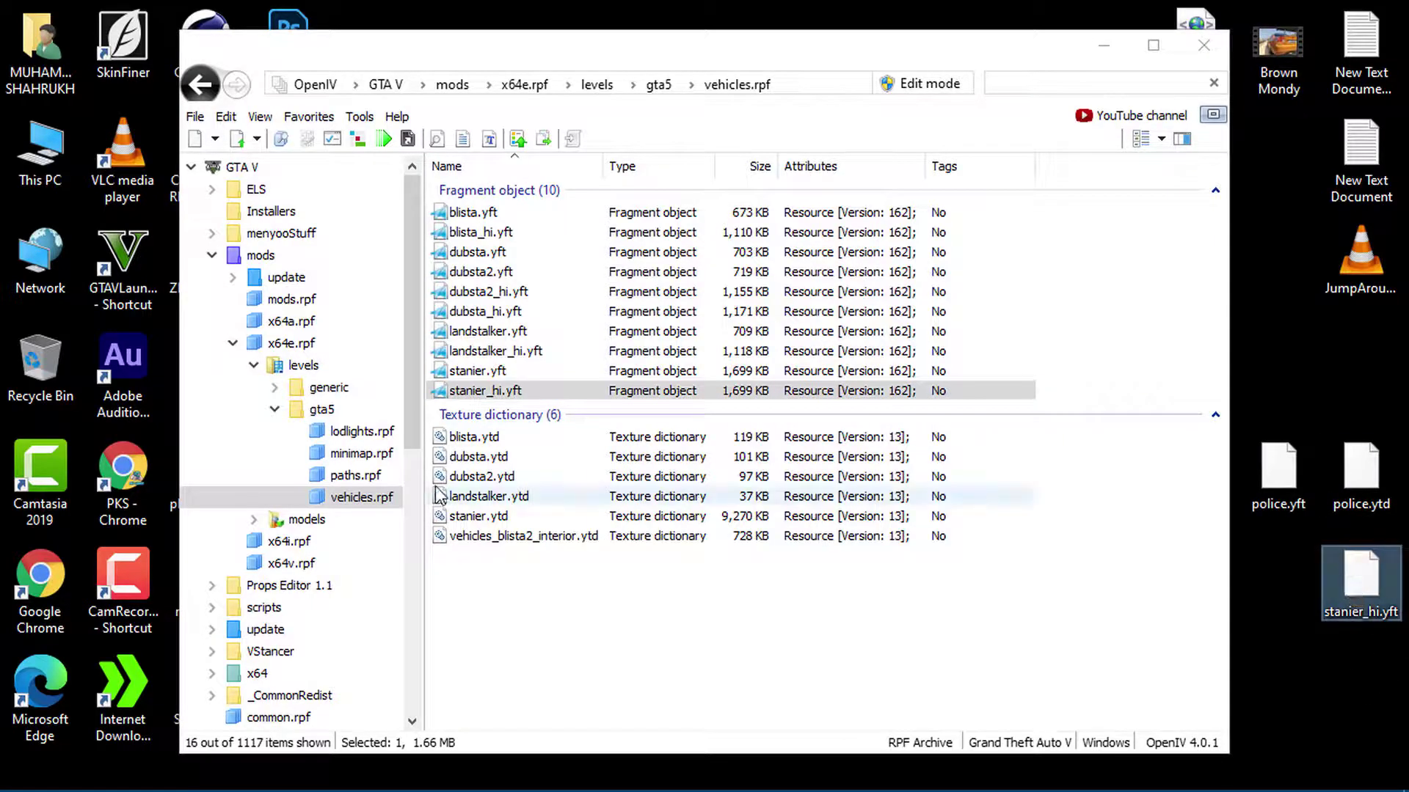
left_click_drag(466, 524, 1276, 583)
left_click_drag(1263, 402, 1393, 623)
left_click(425, 776)
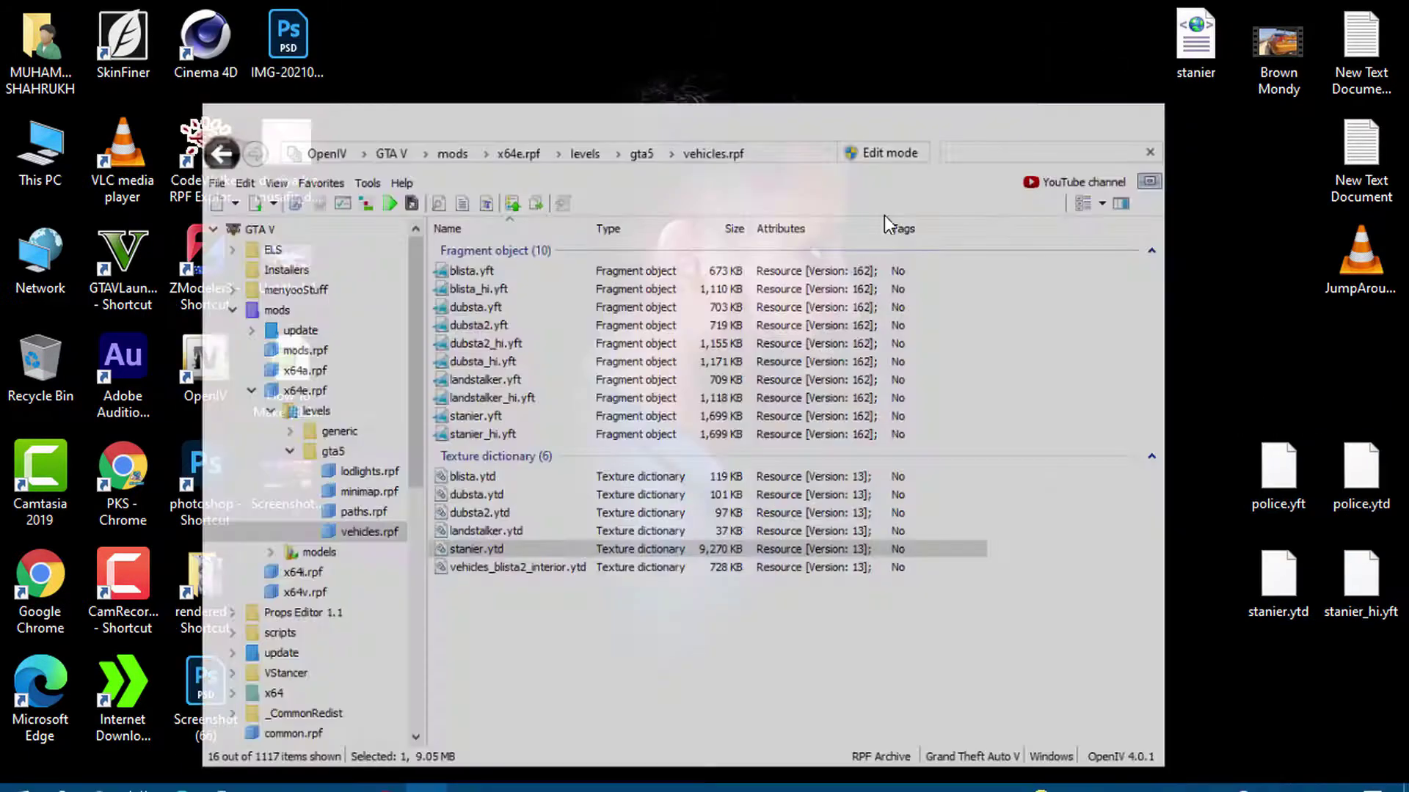
Import police.yft from the Desktop with police.ytd added as a preload texture pack.
left_click(384, 775)
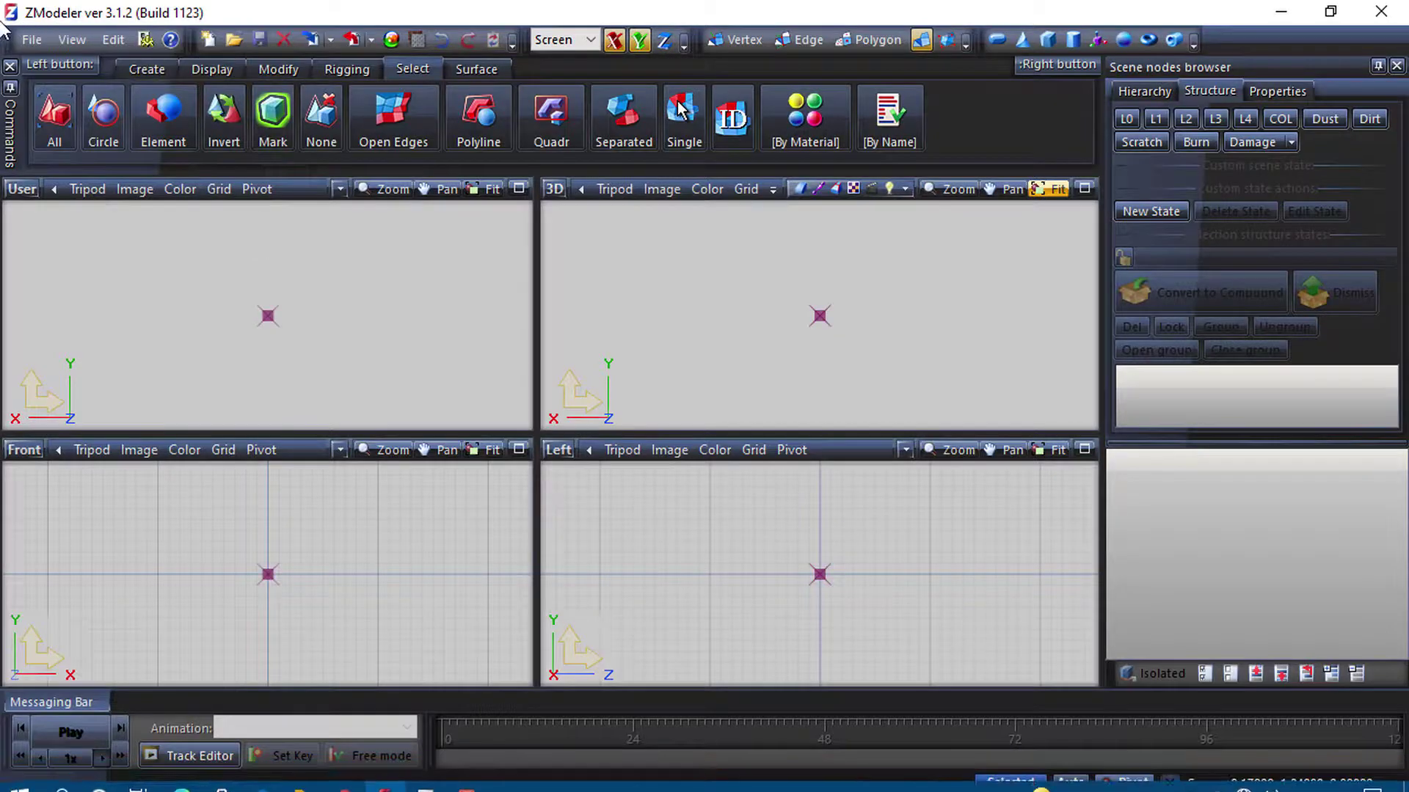
left_click(22, 44)
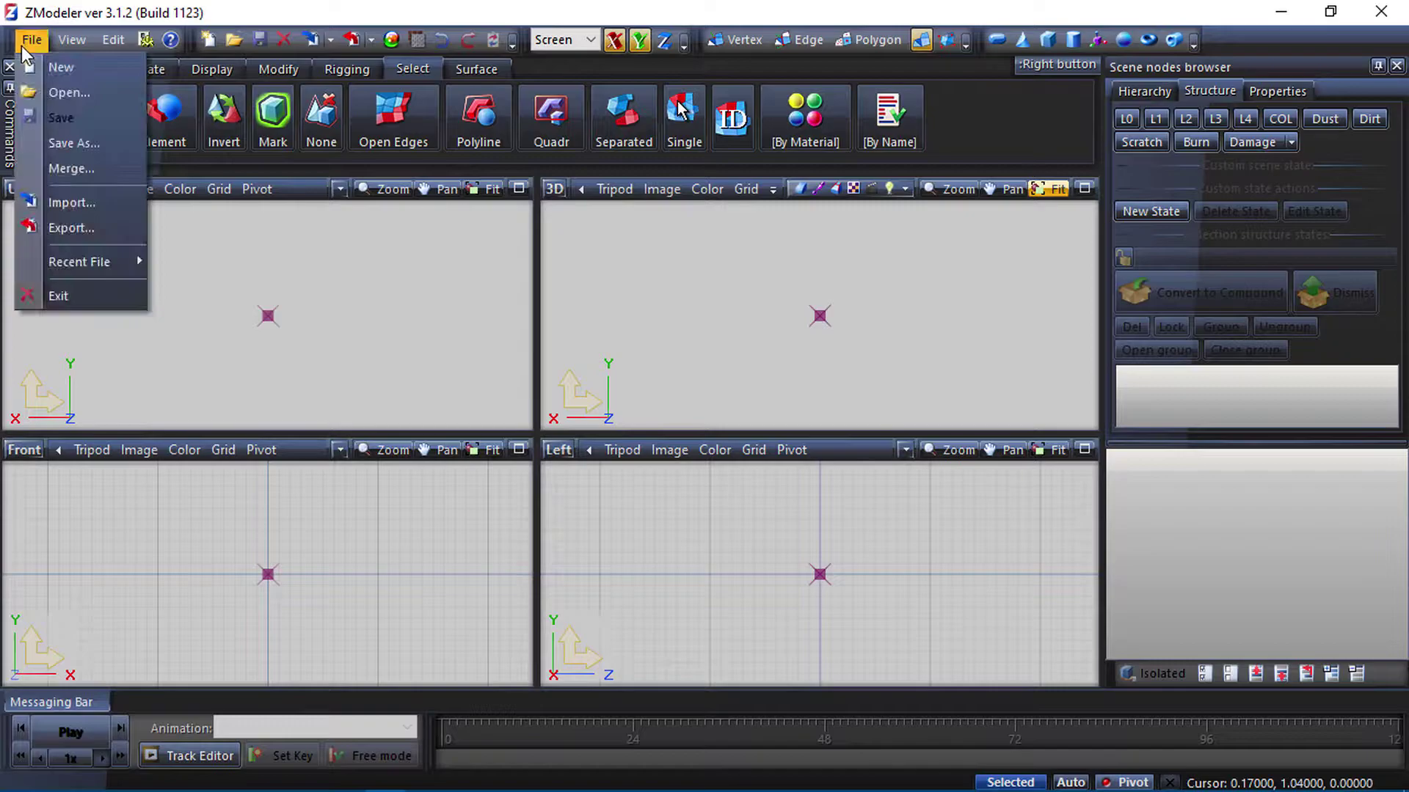
left_click(73, 203)
left_click(651, 211)
left_click(477, 242)
scroll(521, 257, "down", 3)
left_click(455, 280)
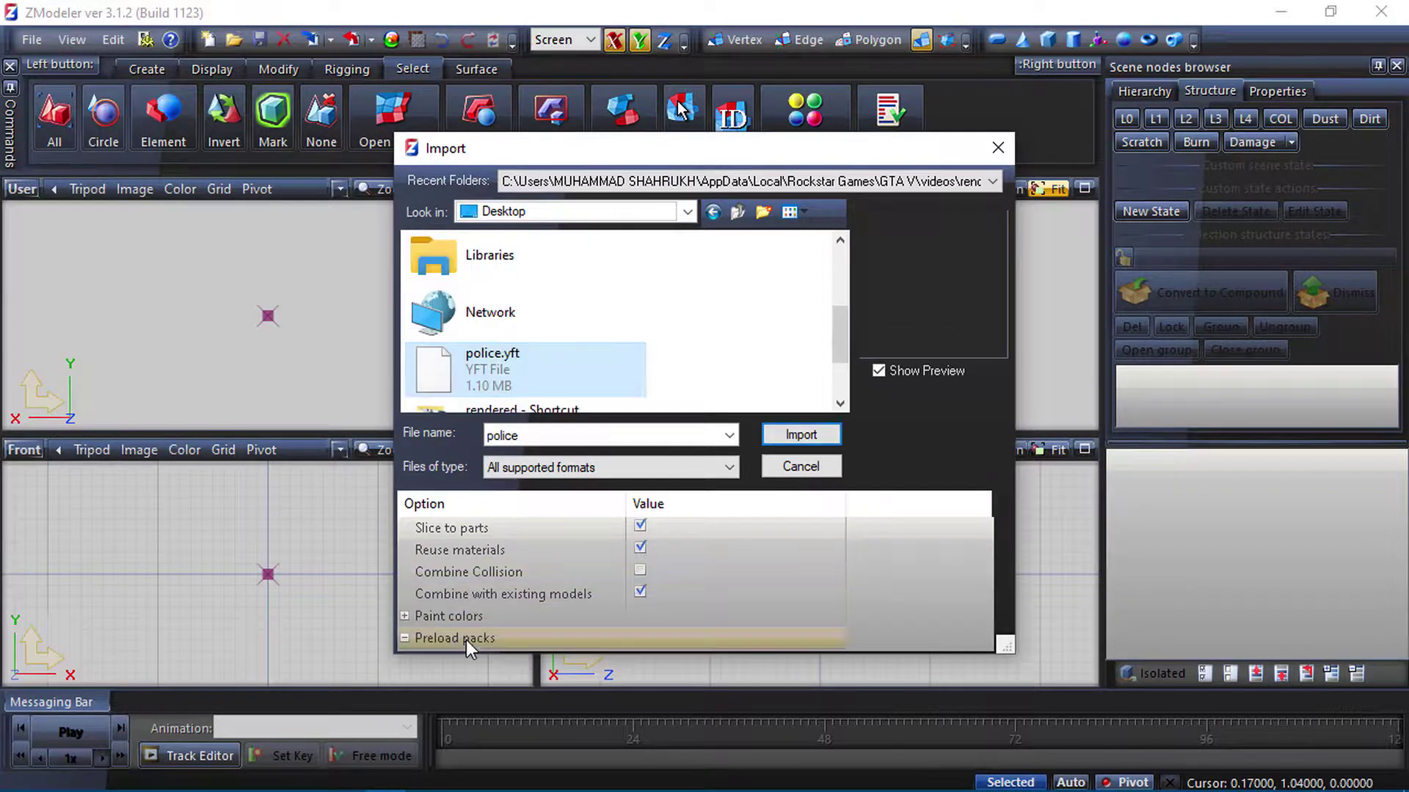
scroll(646, 562, "down", 2)
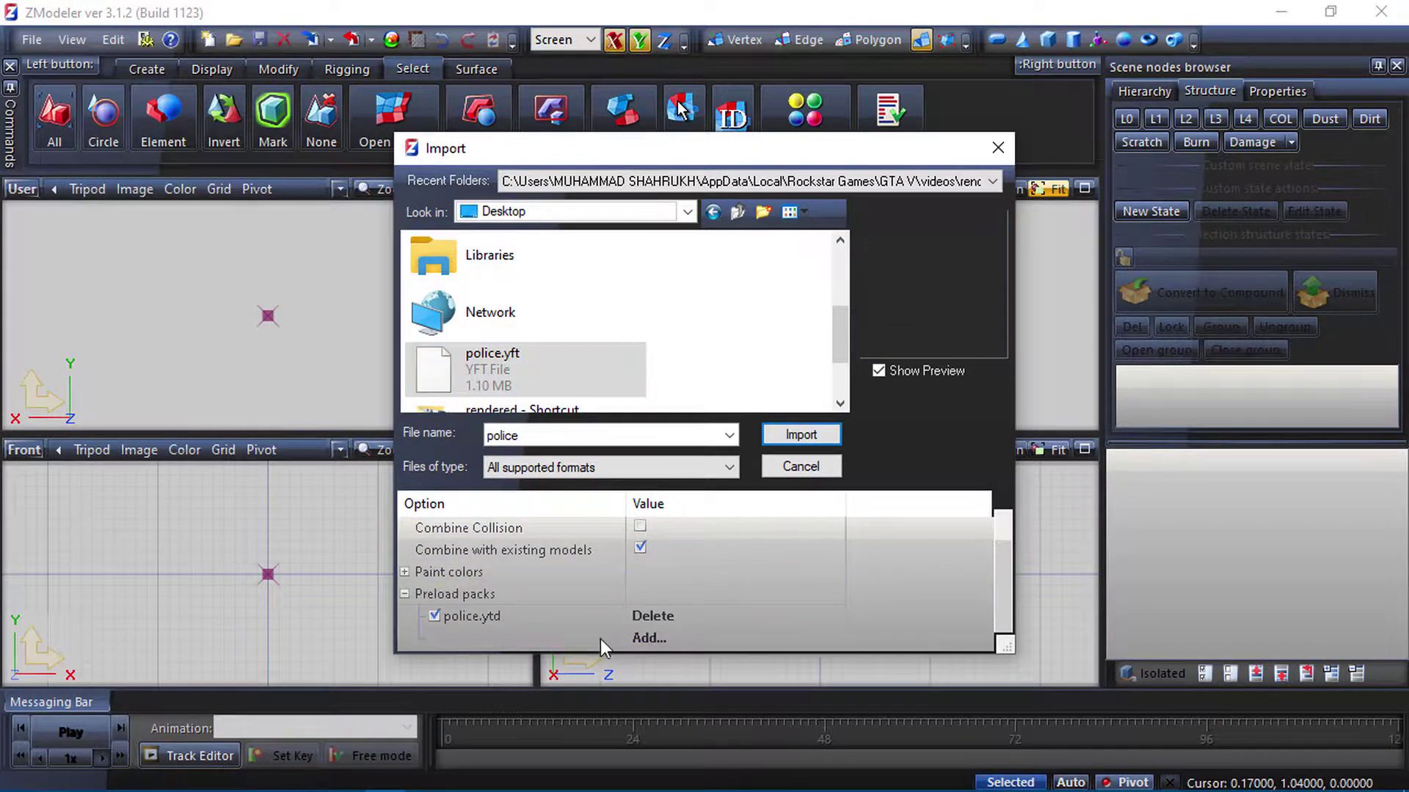
left_click(632, 636)
left_click(593, 307)
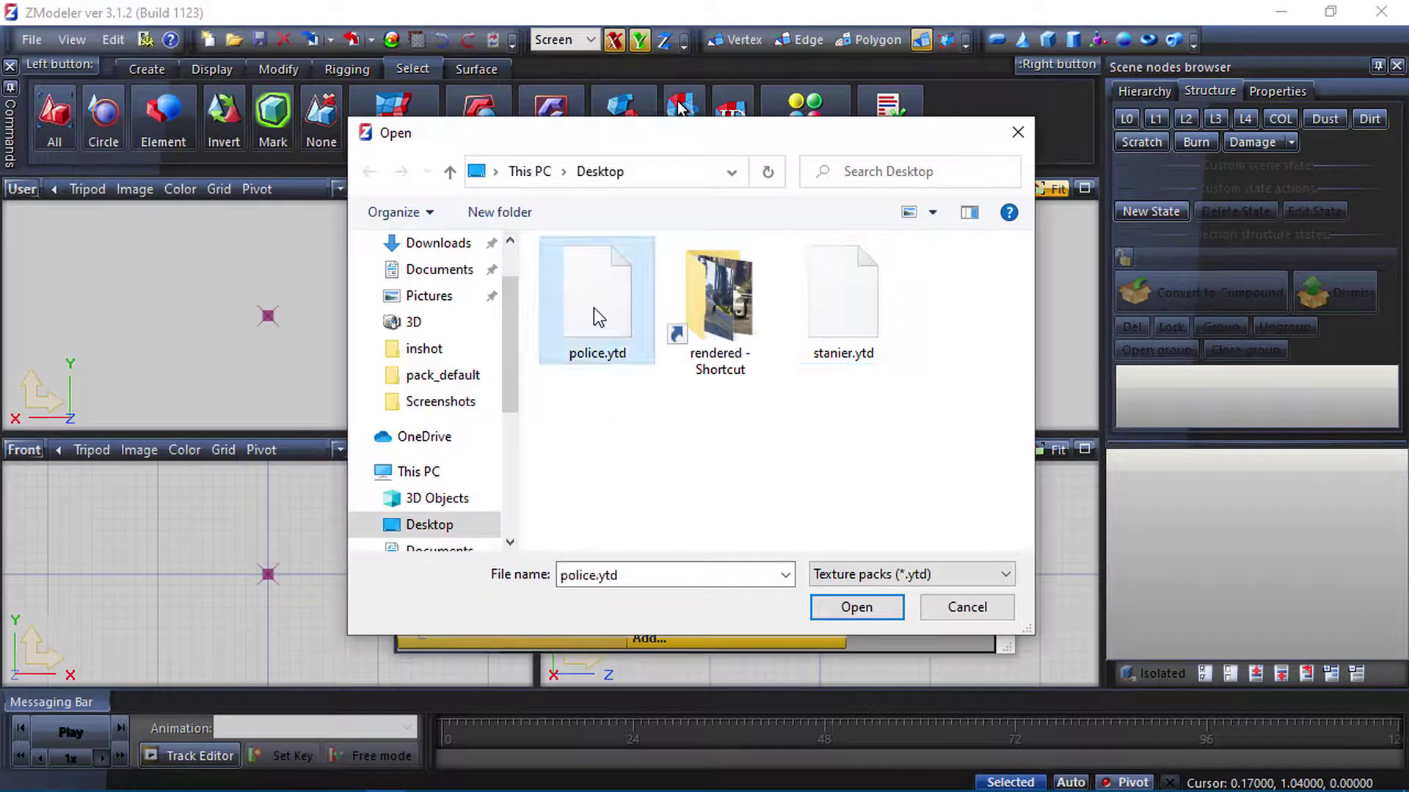
left_click(836, 614)
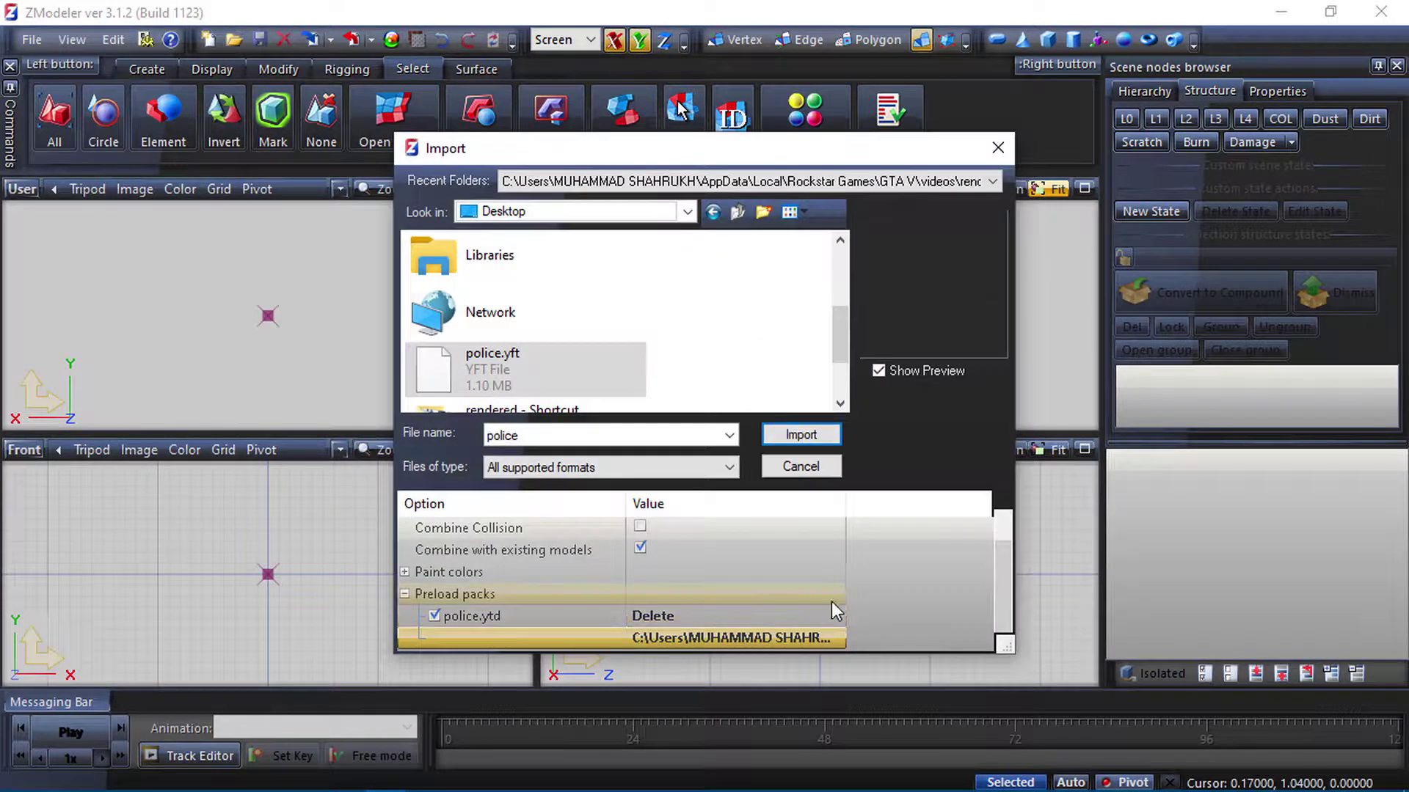
left_click(801, 435)
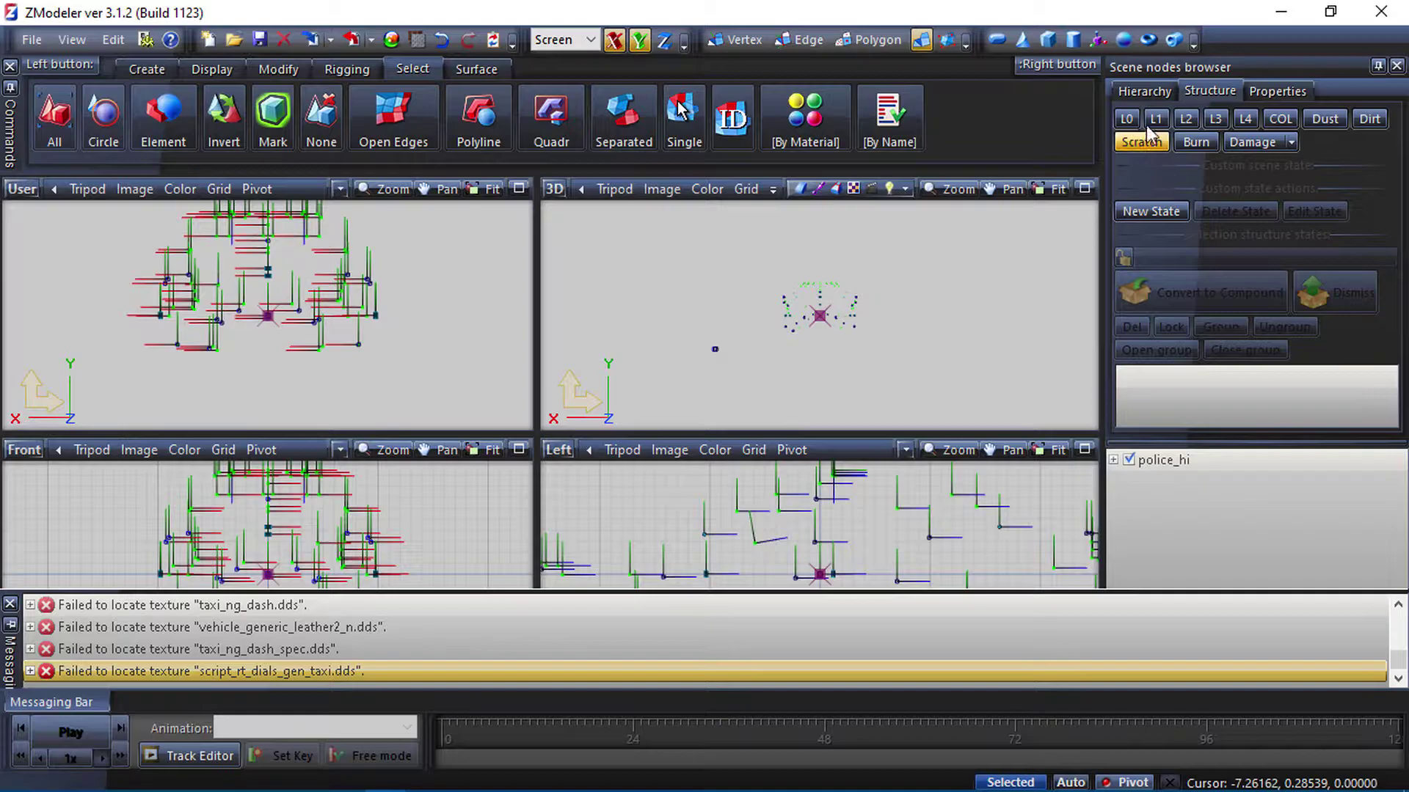
Show the L0 meshes, expand the chassis node, and select sirens siren14 through siren7.
left_click(1126, 120)
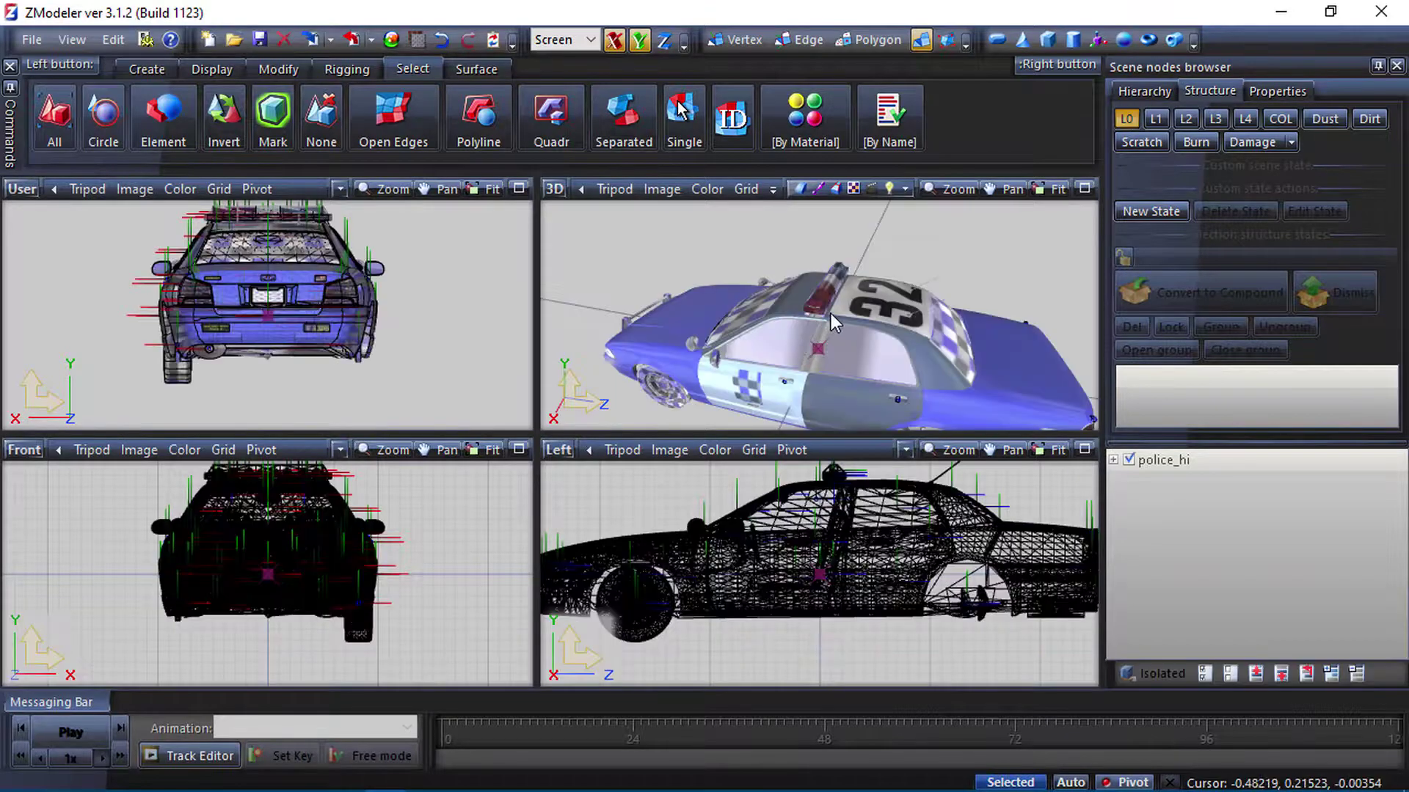
scroll(831, 314, "down", 3)
middle_click_drag(804, 342, 886, 334)
scroll(843, 276, "up", 4)
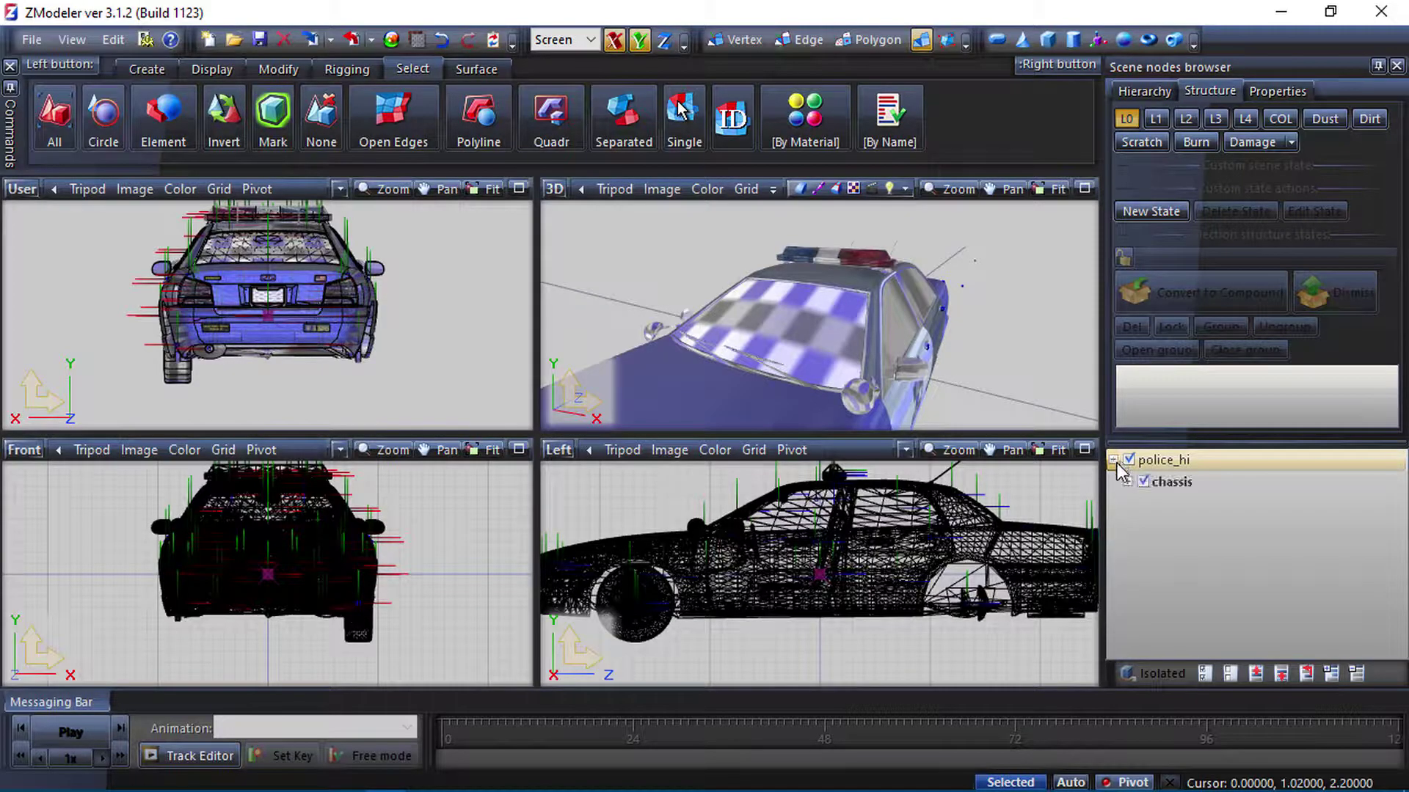
left_click(1126, 482)
scroll(1190, 573, "down", 5)
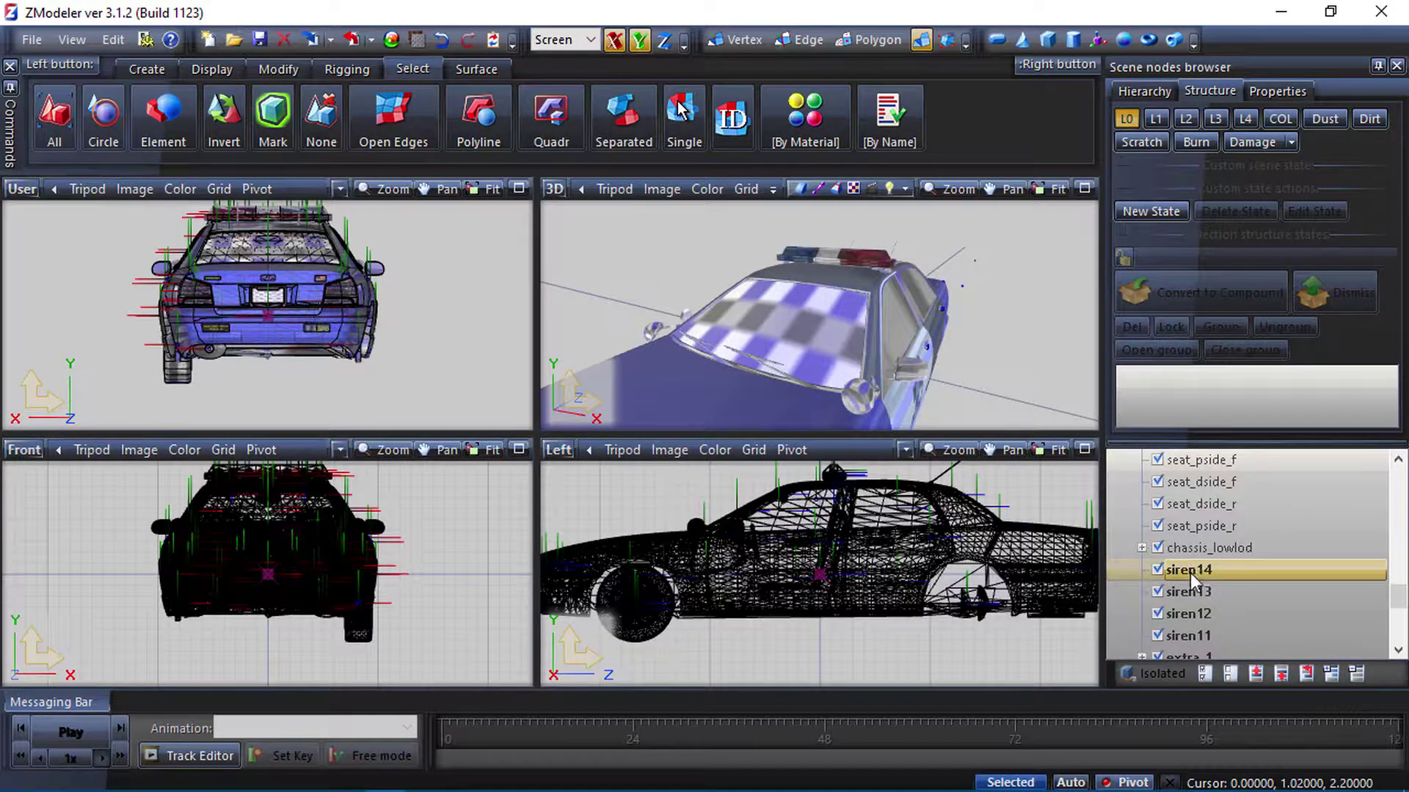
left_click(1190, 574)
scroll(1196, 587, "down", 3)
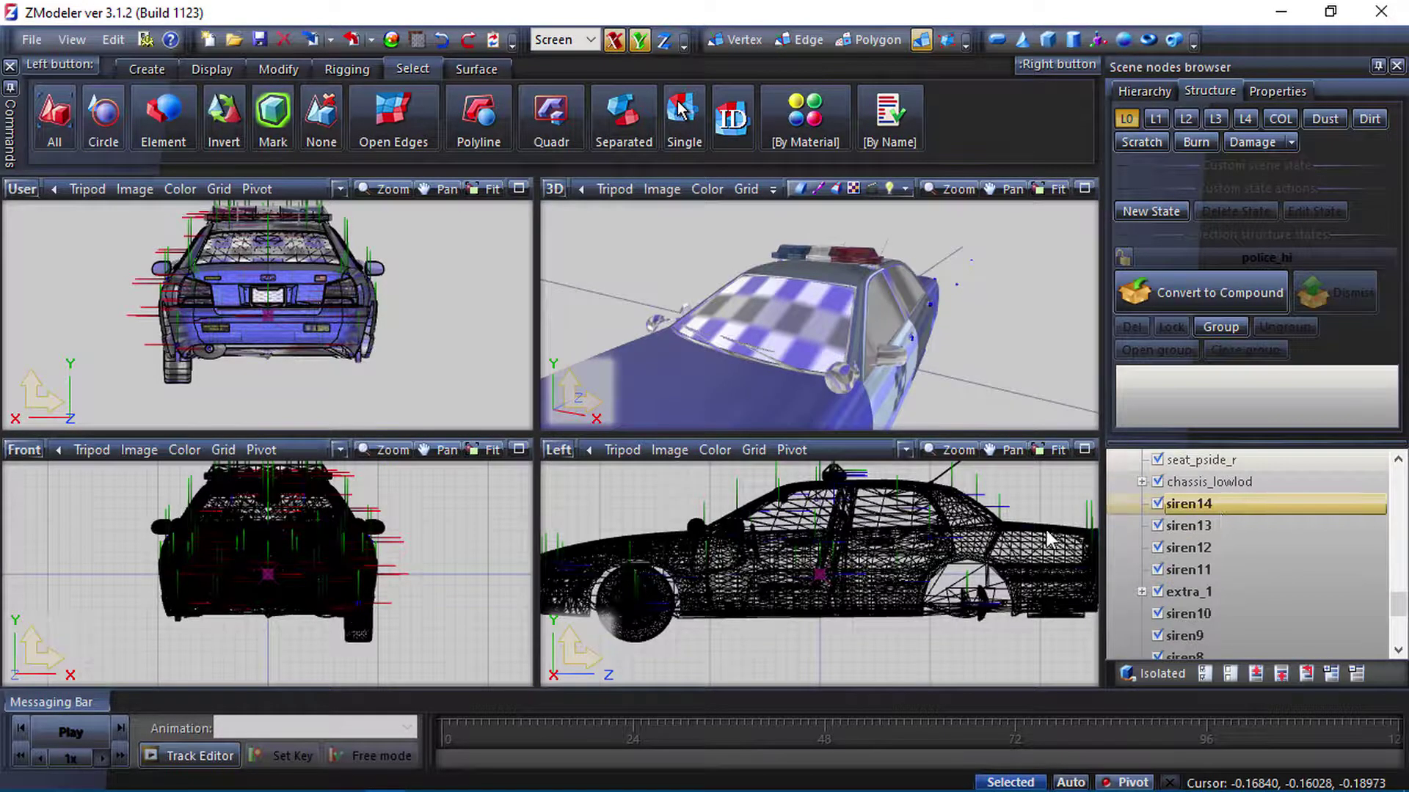
left_click(1233, 506)
scroll(1217, 543, "down", 1)
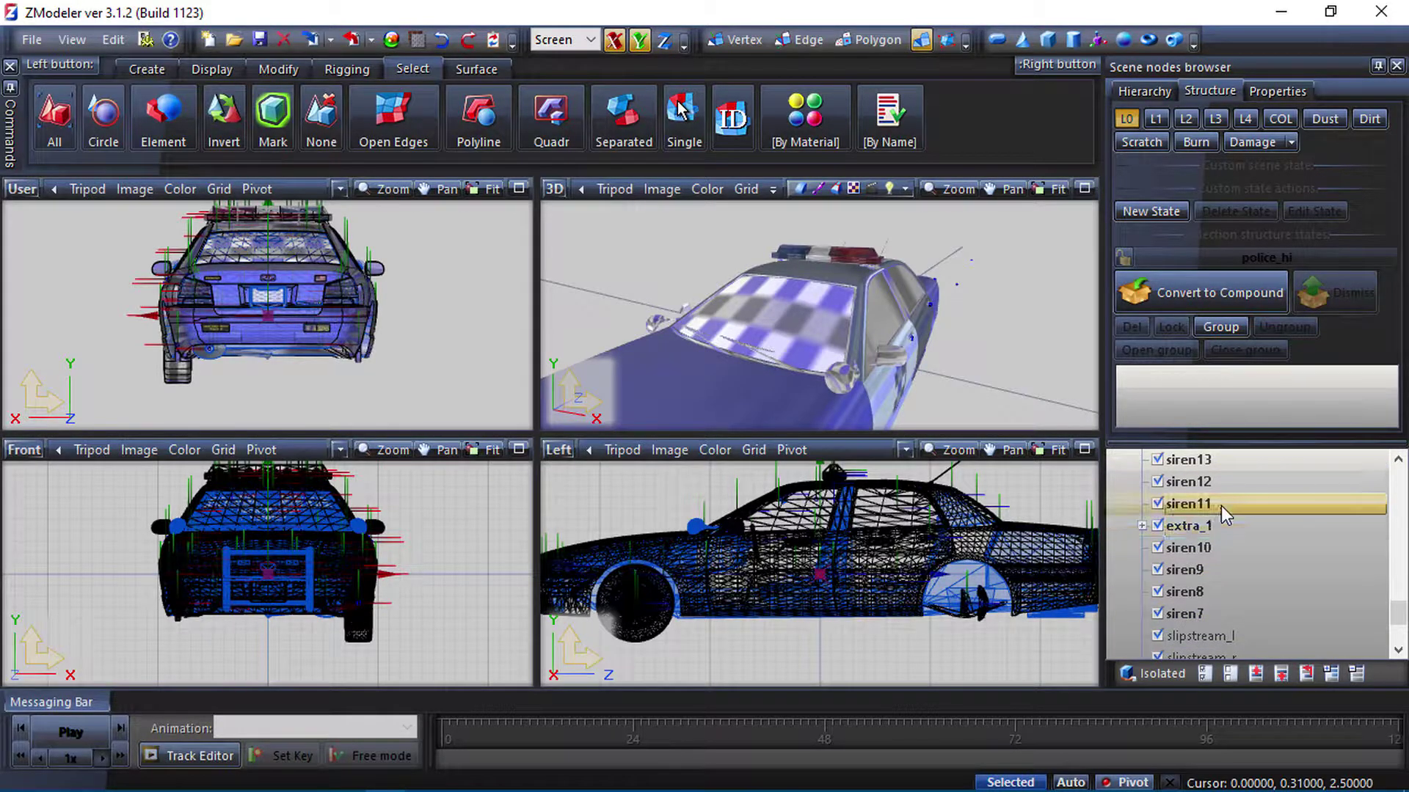
left_click(1212, 614)
scroll(1212, 613, "up", 2)
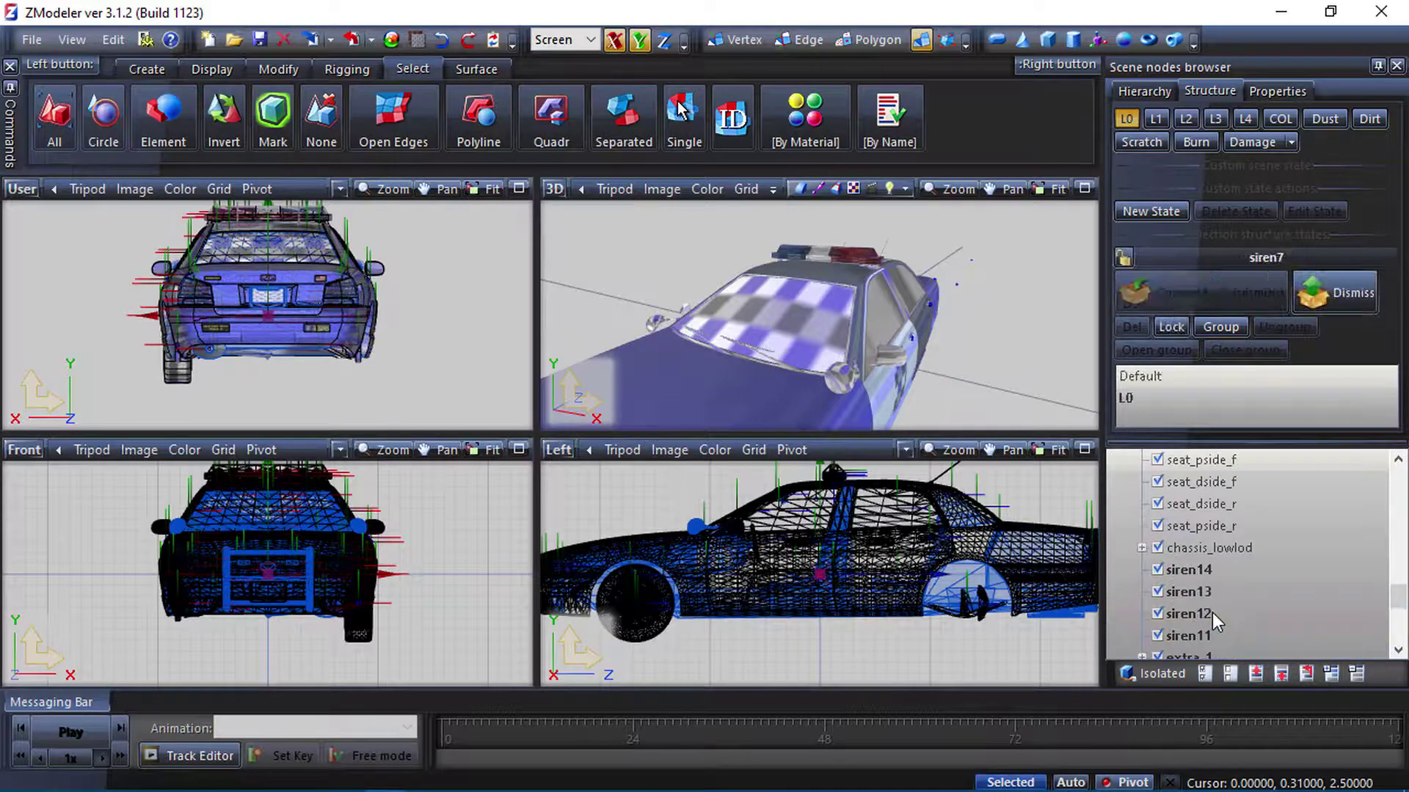
left_click(1226, 573, "shift")
Select siren12 and siren14, then collapse and hide the police_hi body.
scroll(1226, 571, "down", 2)
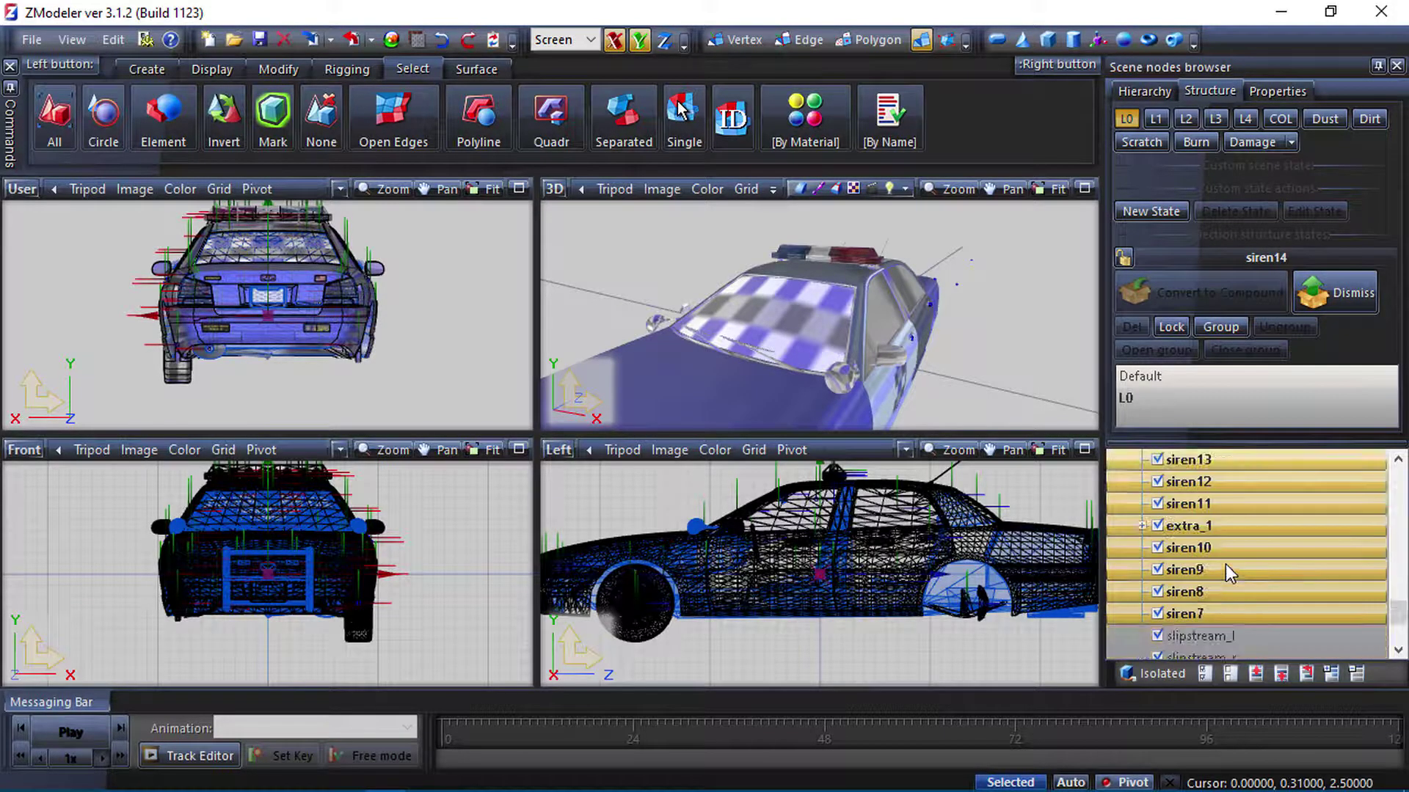
scroll(1217, 557, "up", 1)
left_click(1214, 552)
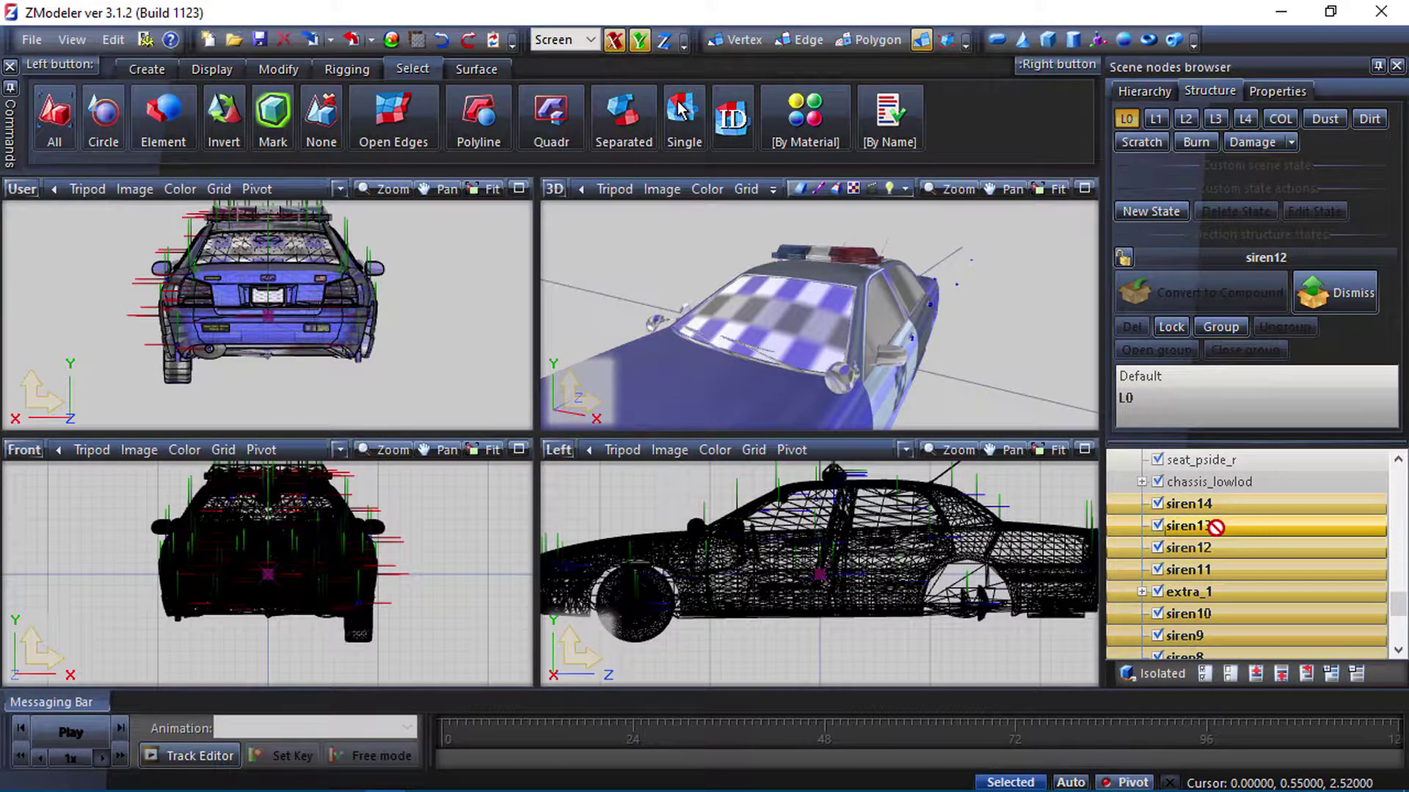
scroll(1216, 535, "up", 5)
scroll(1217, 531, "up", 3)
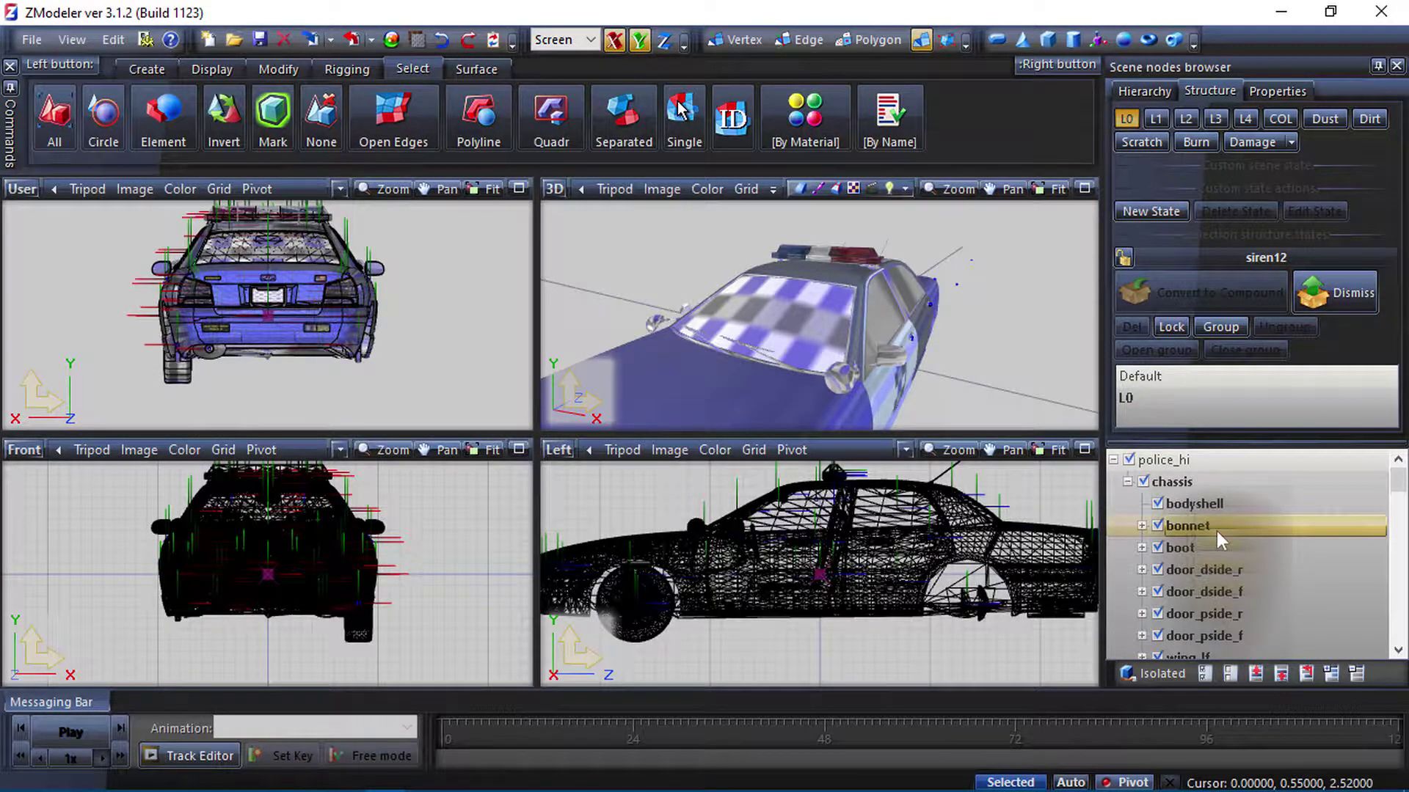
scroll(1188, 455, "up", 3)
left_click(1187, 461)
scroll(1210, 487, "down", 1)
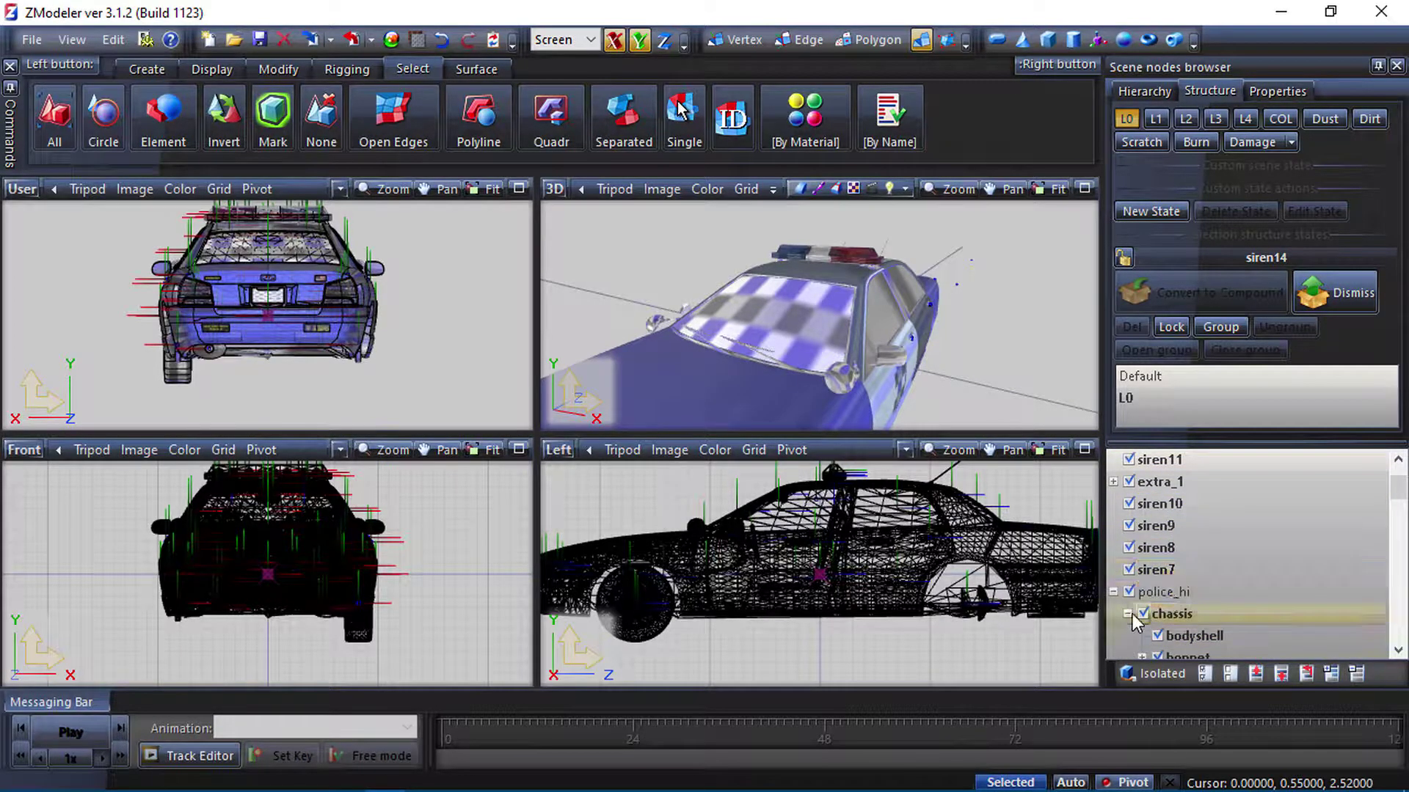
left_click(1113, 592)
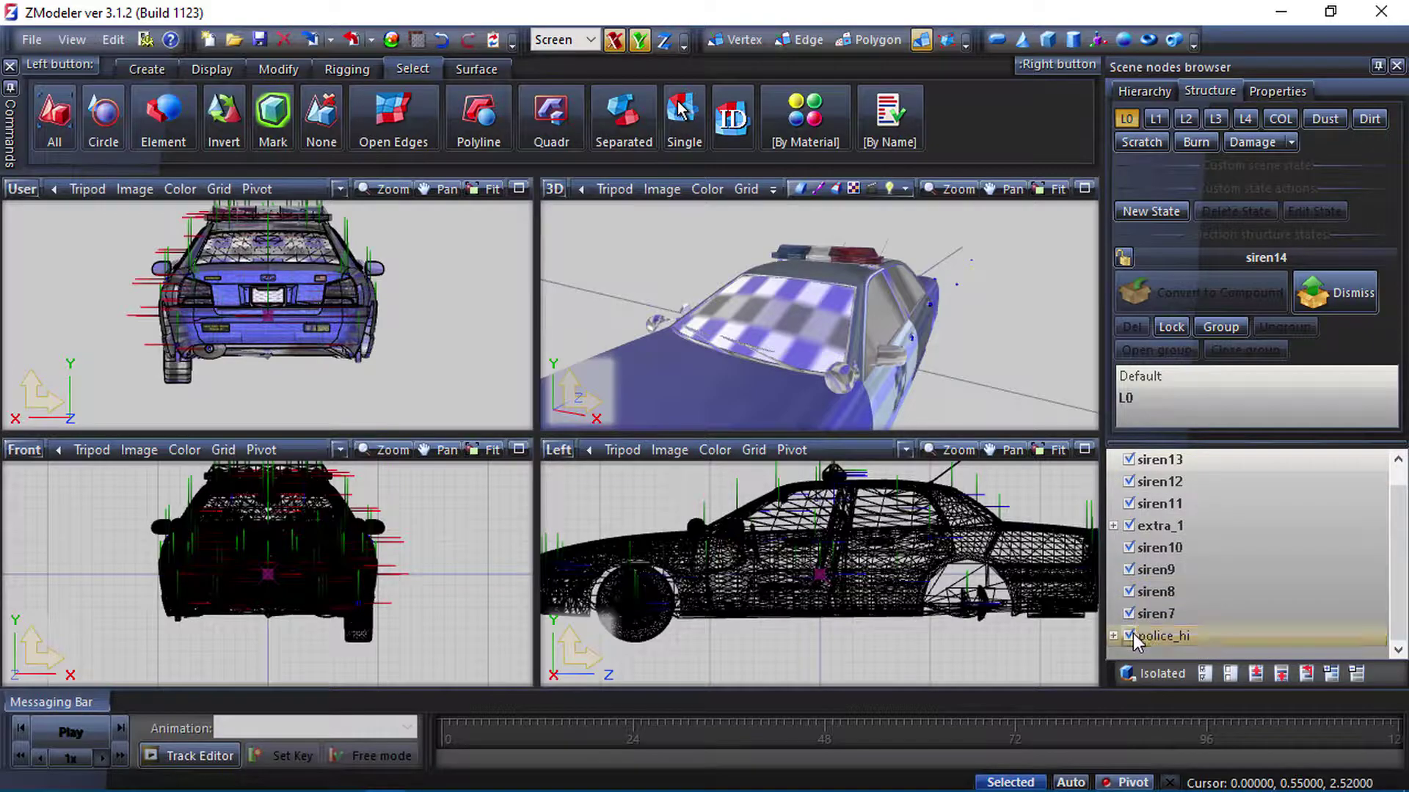
left_click(1129, 636)
Delete the extra_1 lightbar node.
scroll(795, 277, "up", 2)
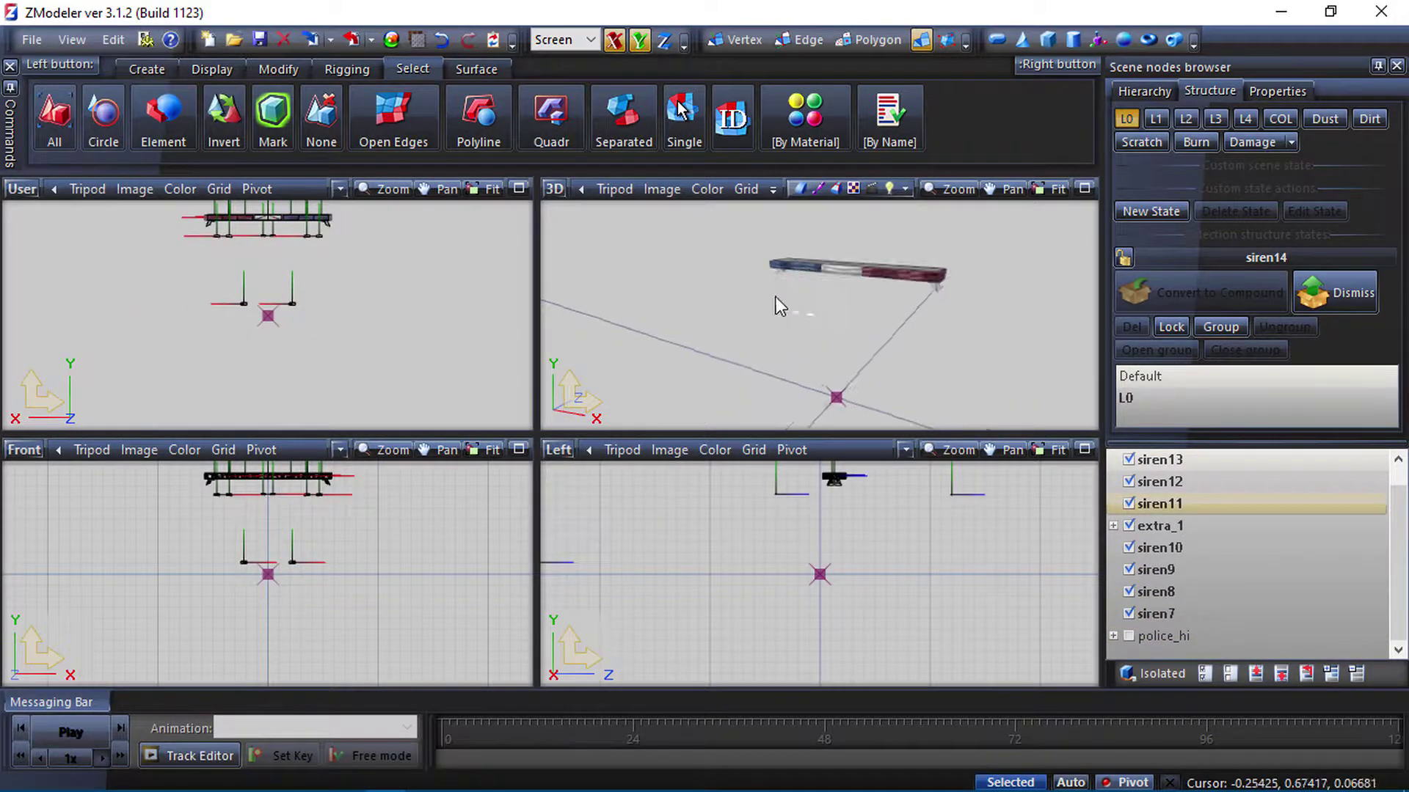
scroll(778, 300, "up", 1)
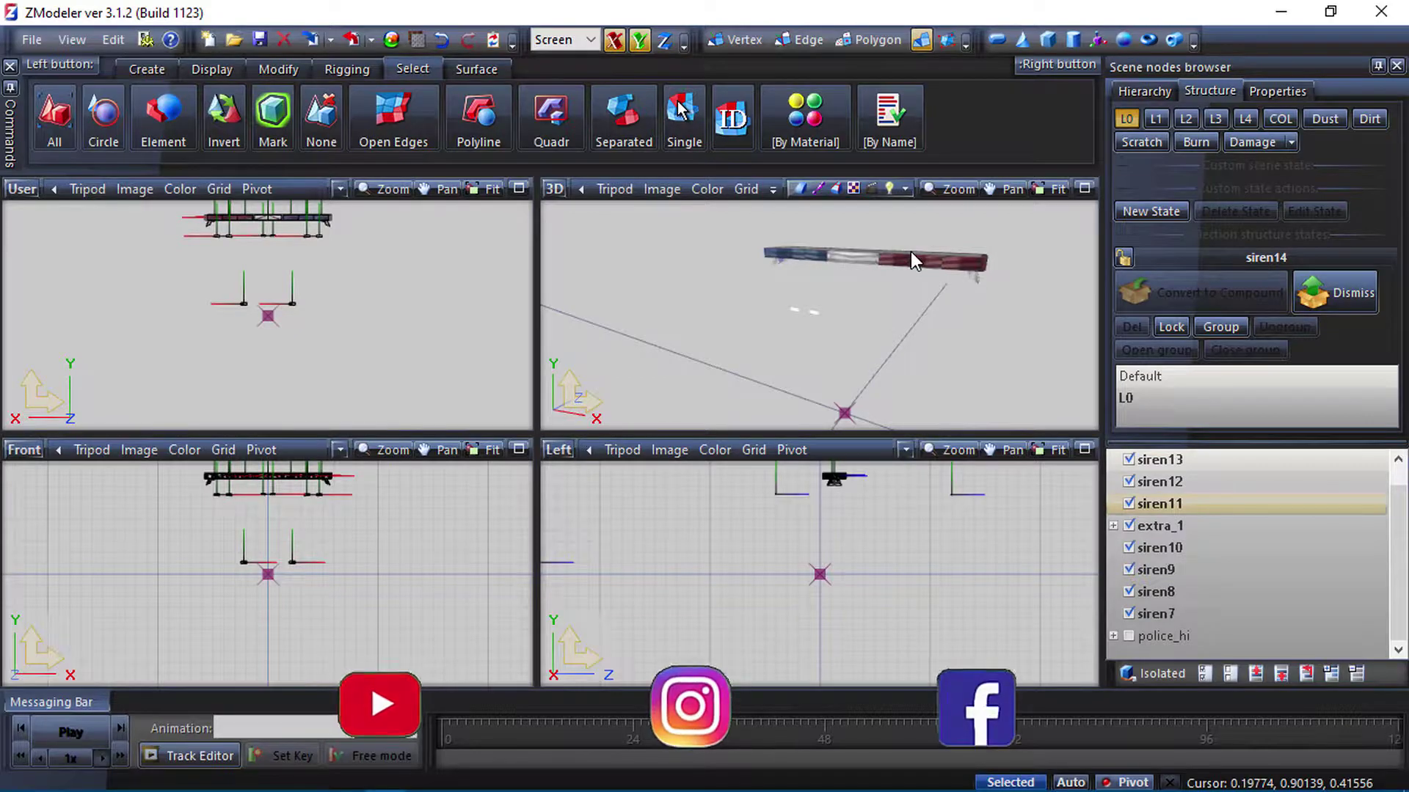
scroll(848, 301, "down", 1)
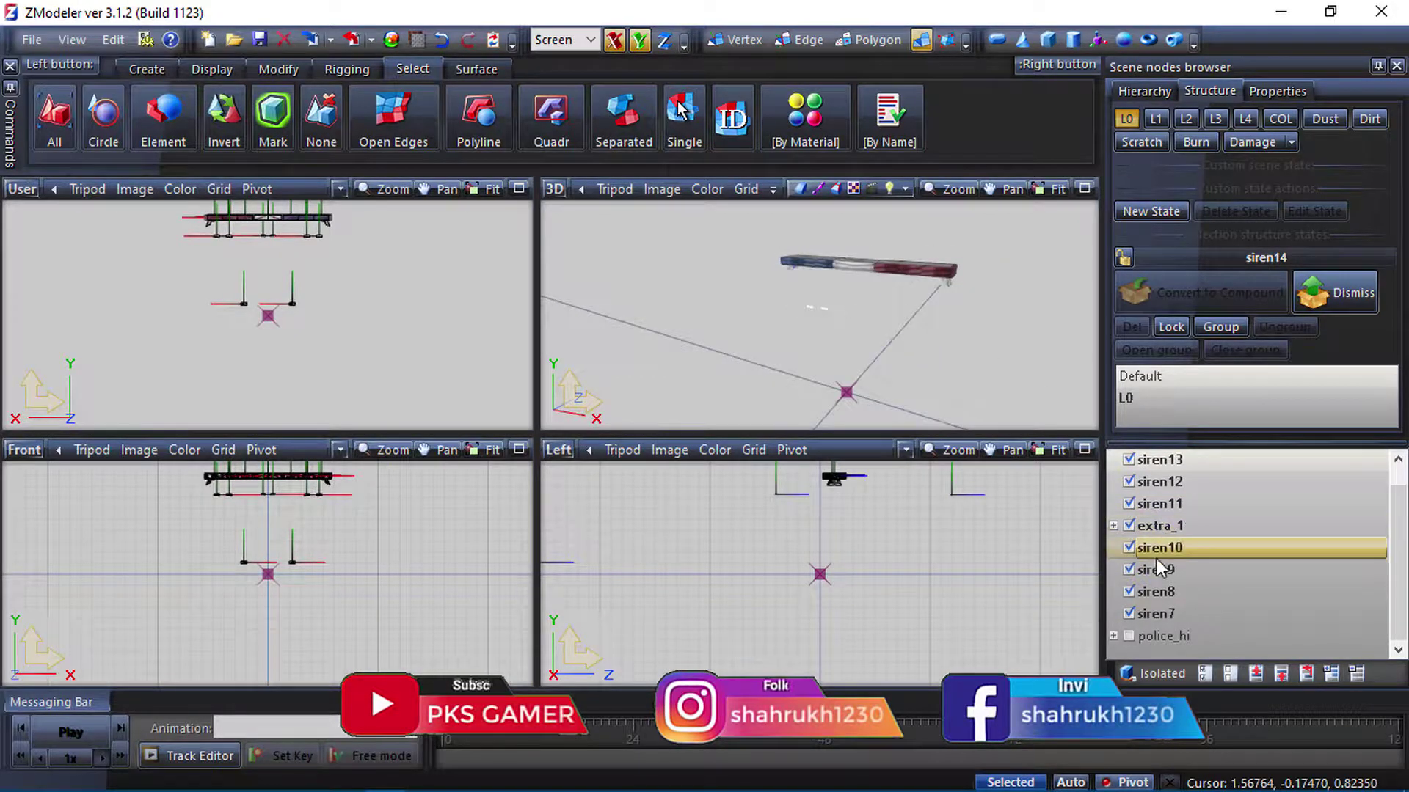
left_click(1130, 527)
left_click(1130, 526)
right_click(1129, 526)
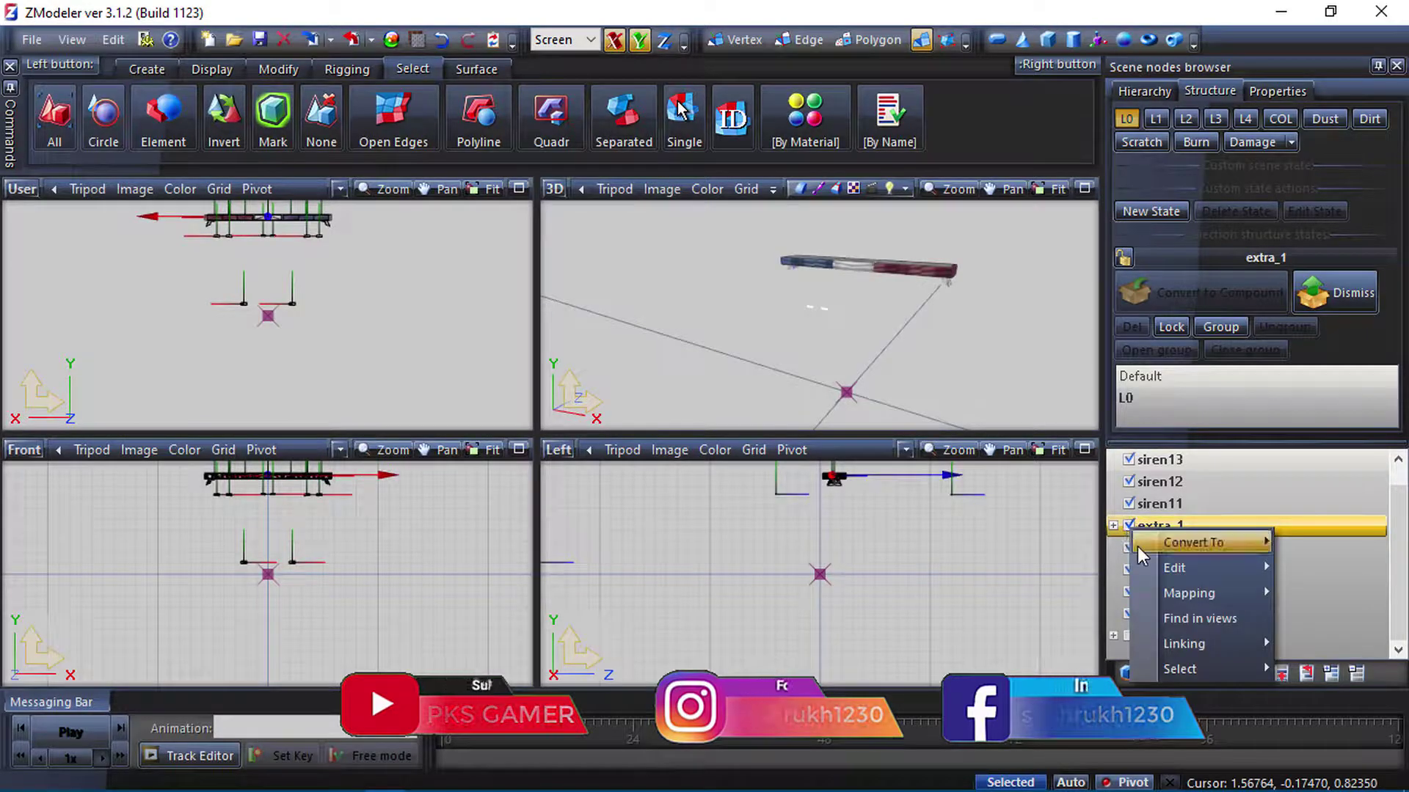
mouse_move(1146, 570)
left_click(1325, 568)
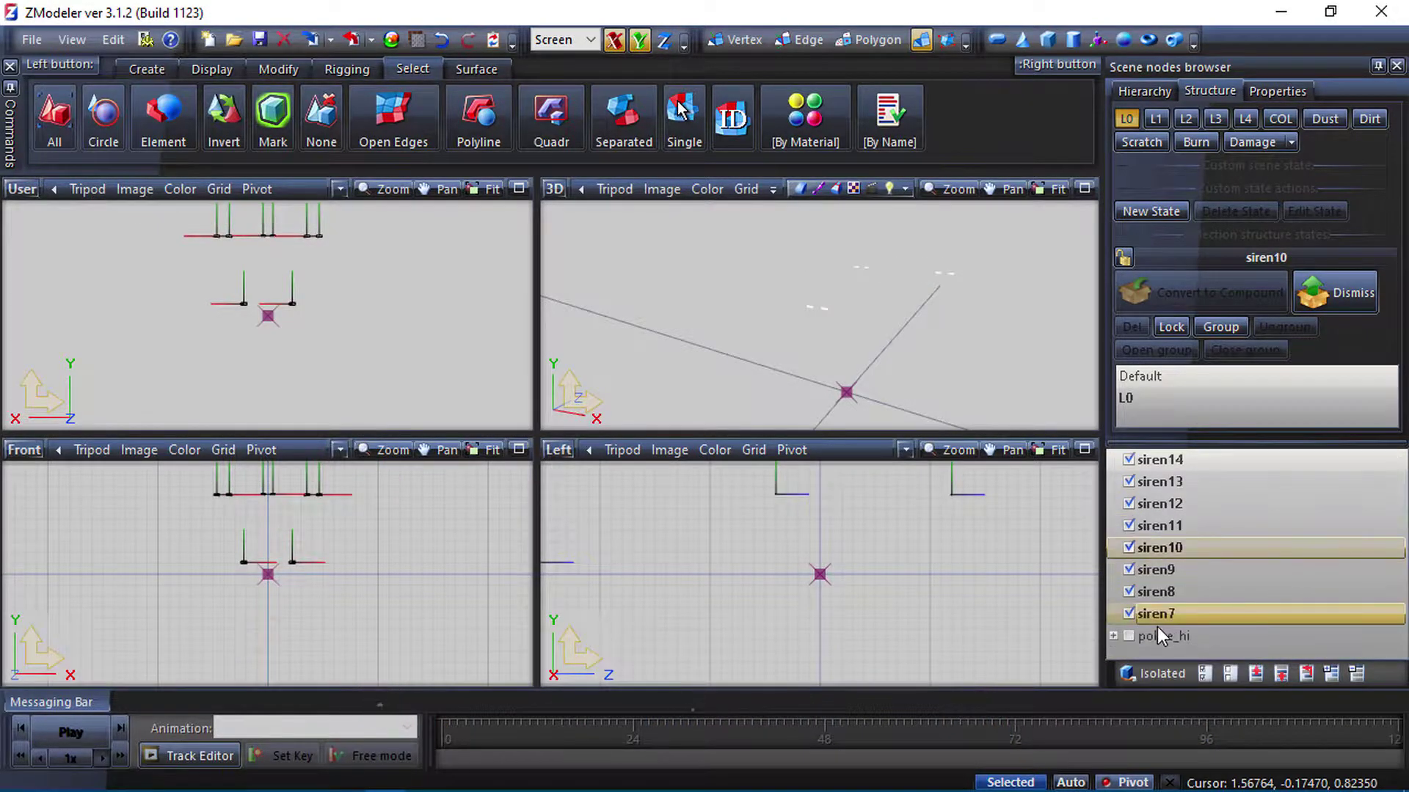
Delete the police_hi body node.
right_click(1155, 634)
mouse_move(1212, 645)
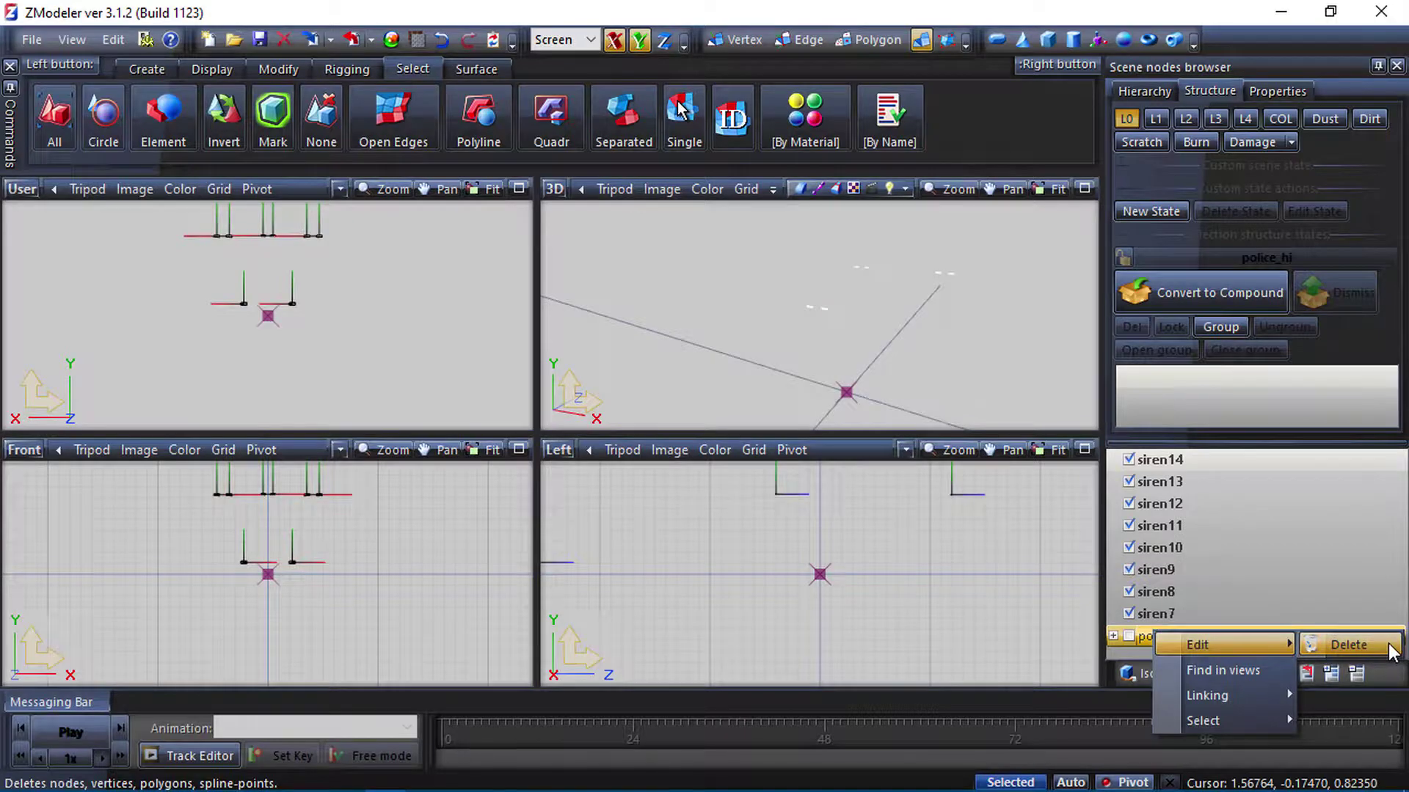
left_click(1352, 643)
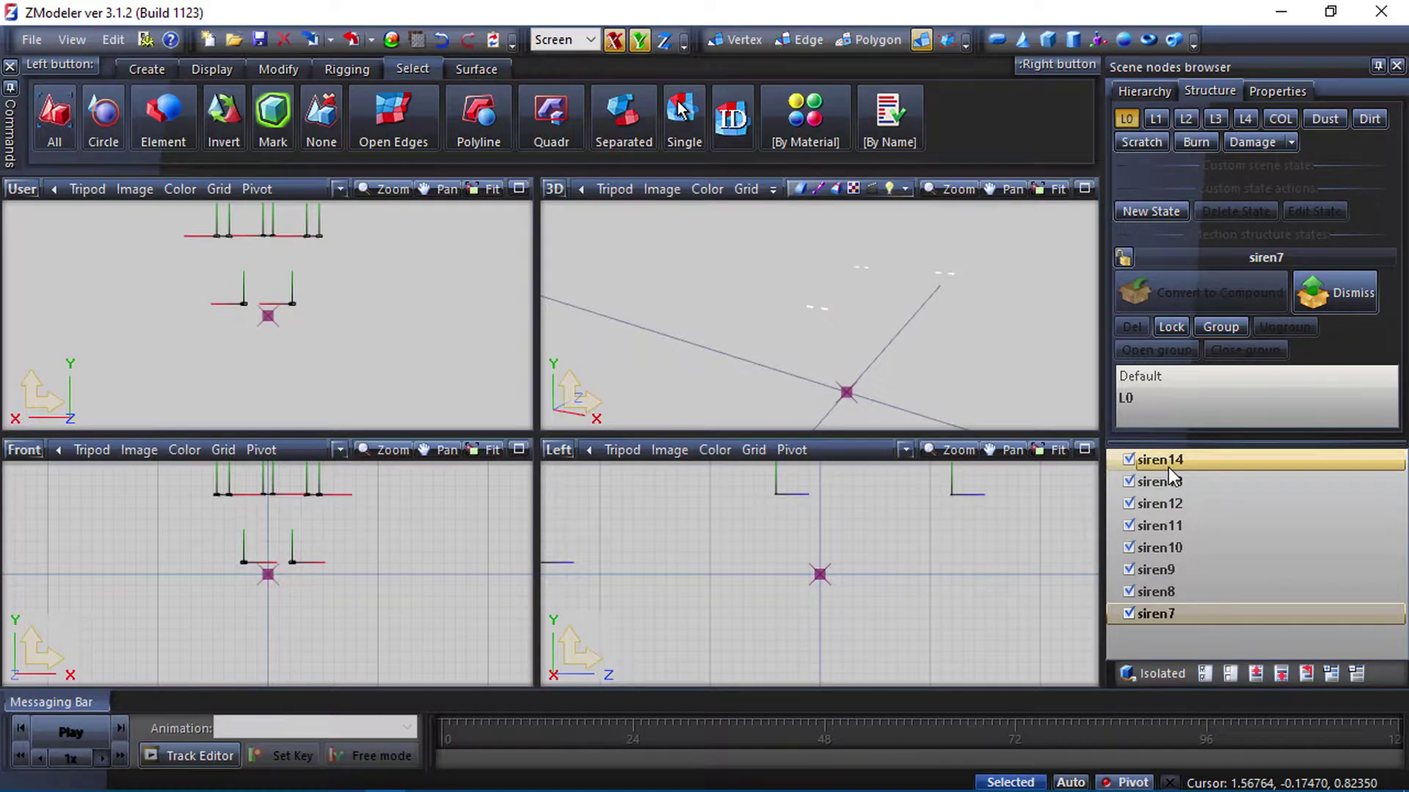
left_click(32, 41)
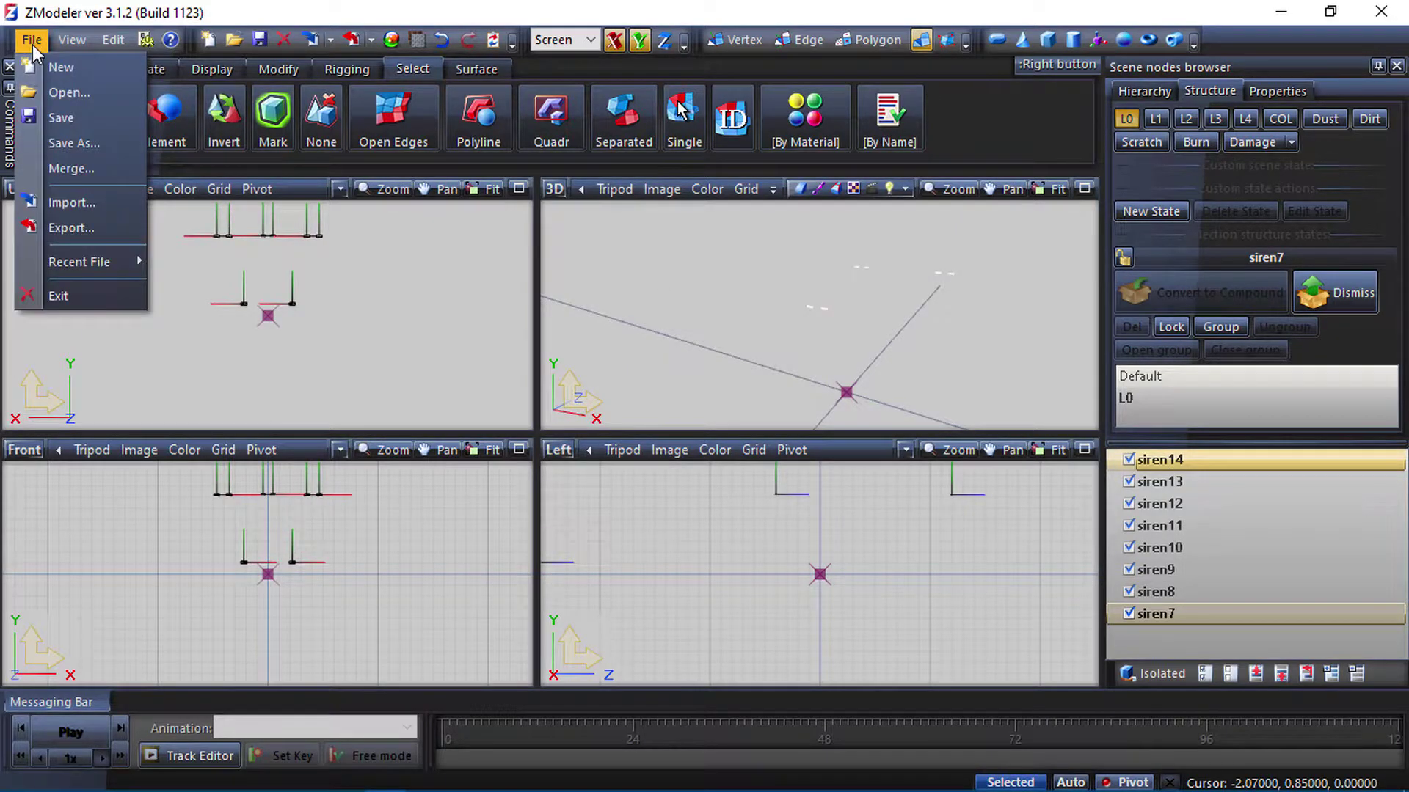
Import stanier_hi.yft with stanier.ytd preloaded, then hide the resulting sultan_hi body.
left_click(68, 198)
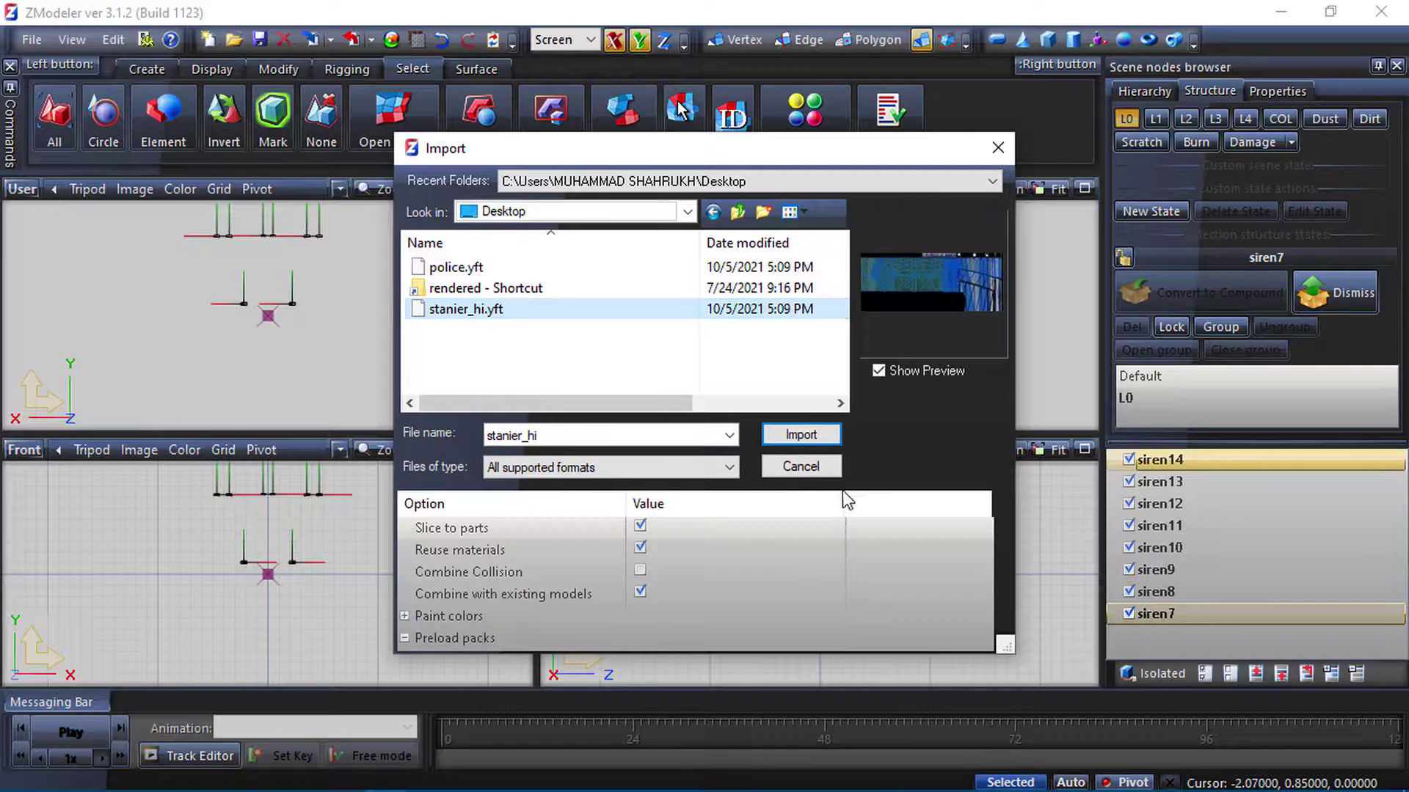
scroll(628, 605, "down", 1)
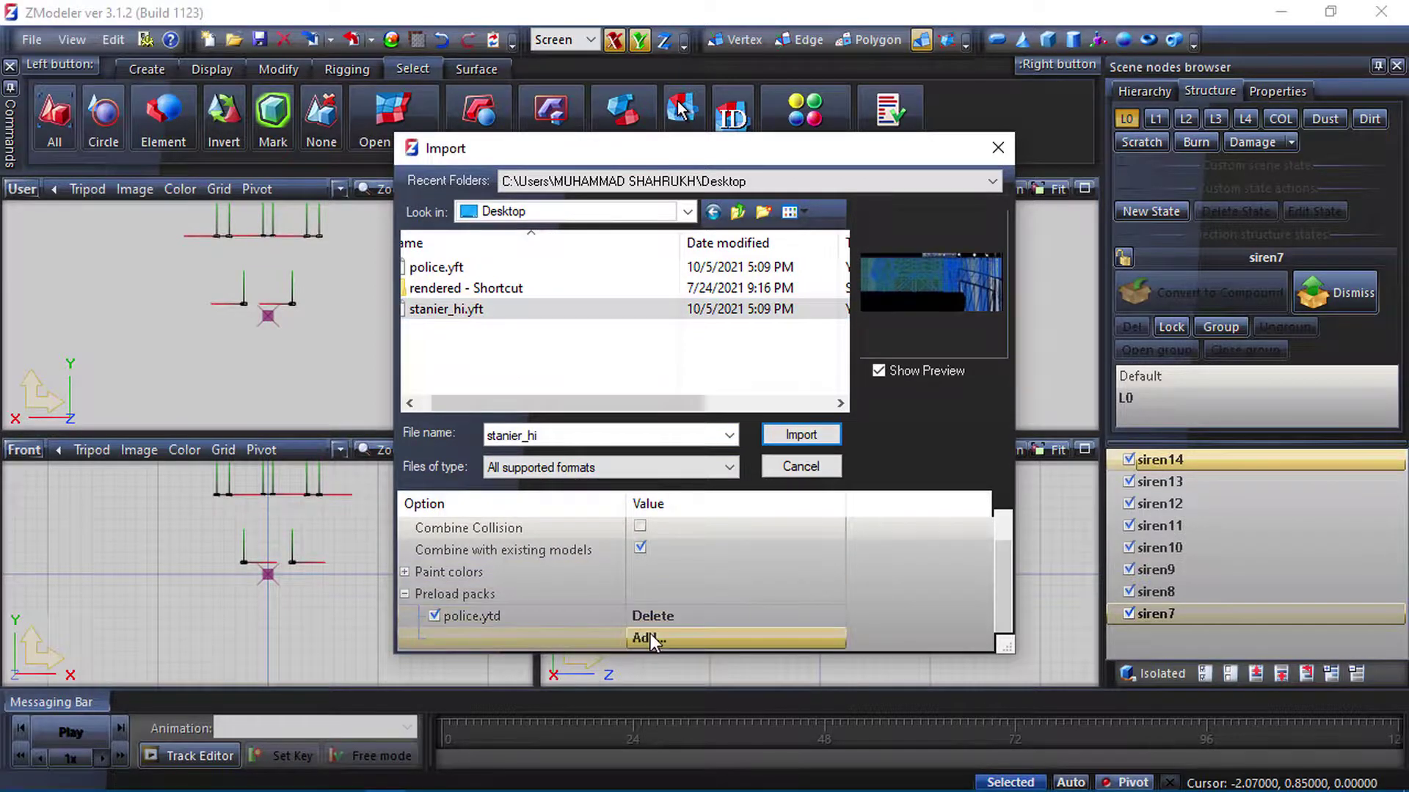
left_click(649, 636)
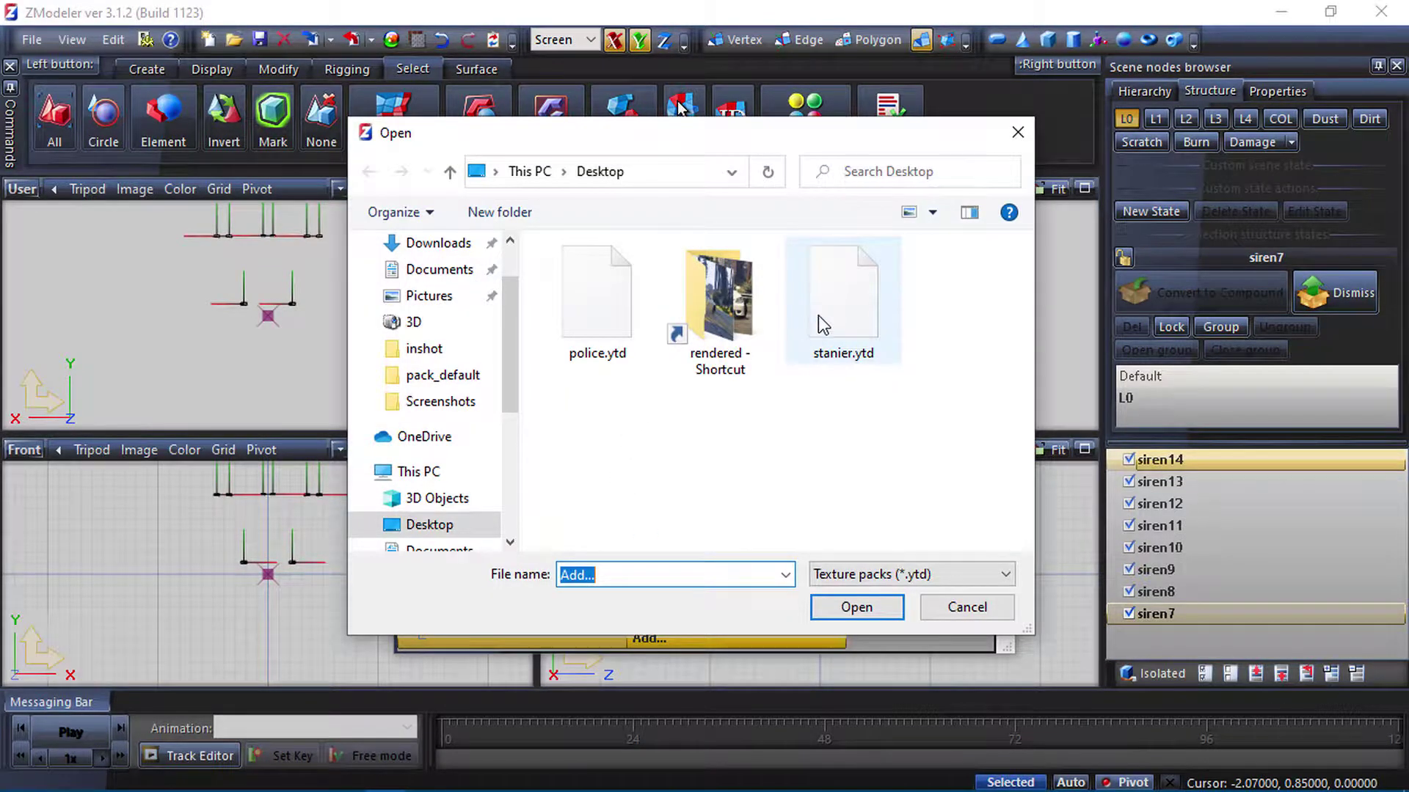
double_click(817, 316)
left_click(821, 431)
scroll(821, 253, "down", 3)
middle_click_drag(853, 259, 766, 289)
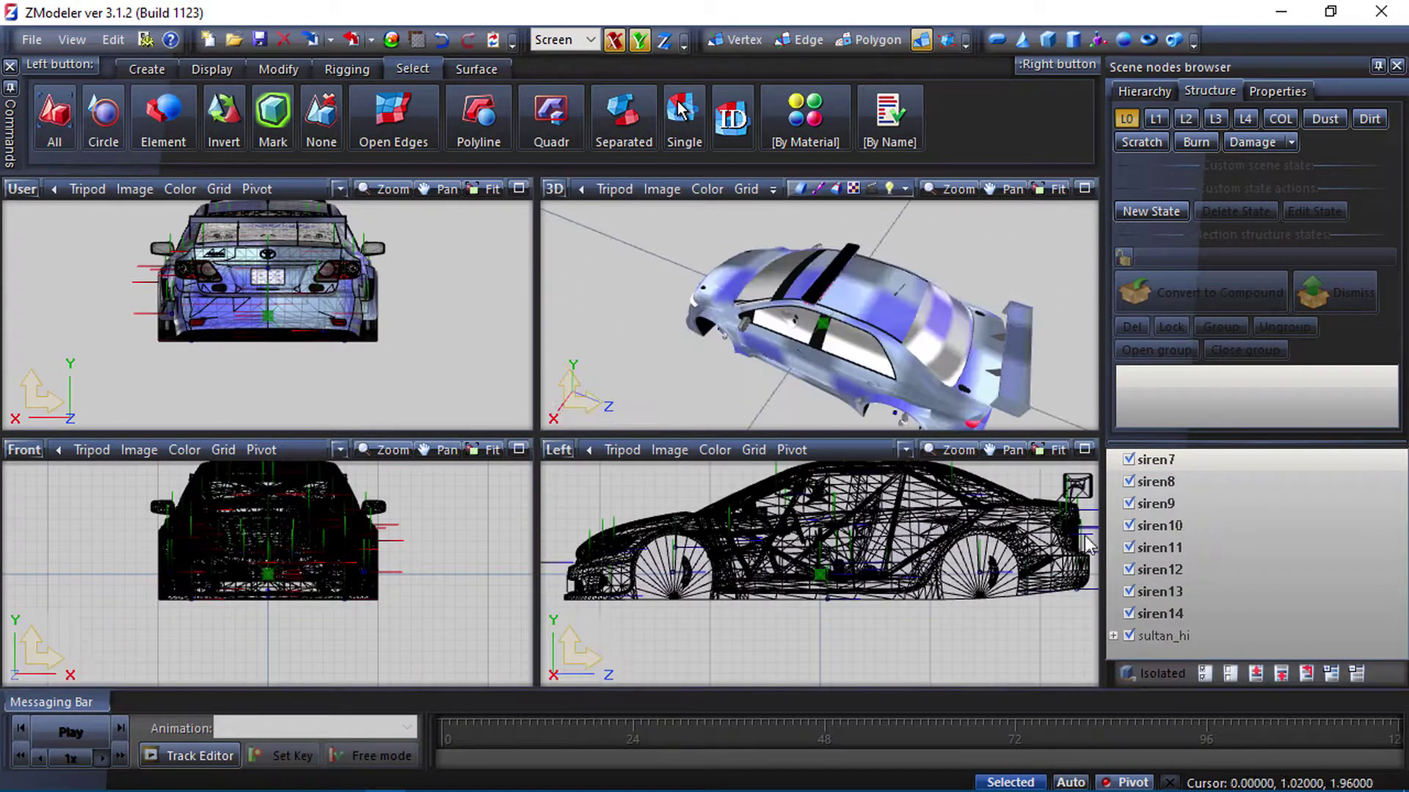
left_click(1129, 635)
Hide siren9 through siren14 and box-select the siren7 and siren8 points in the Front view.
middle_click_drag(892, 253, 844, 310)
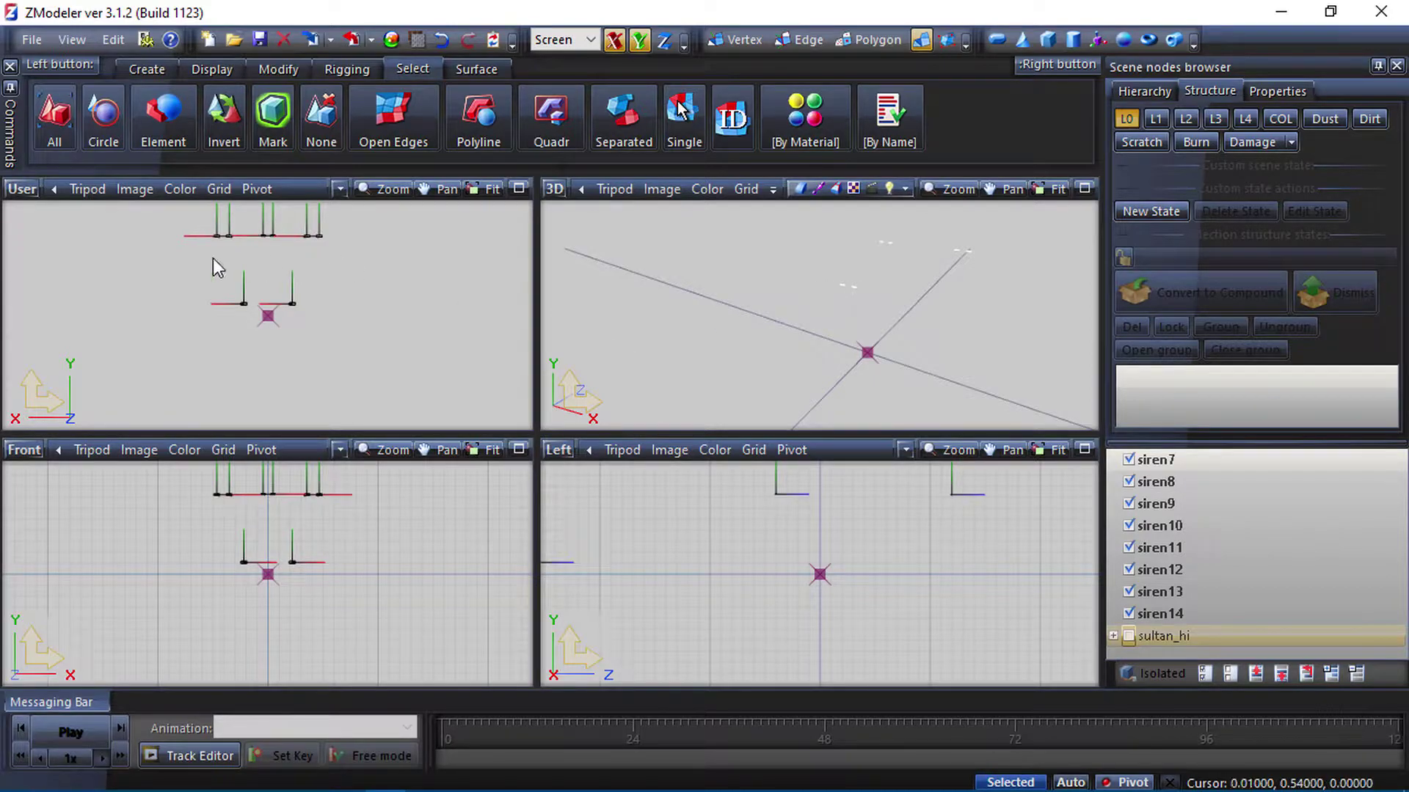
left_click(1133, 616)
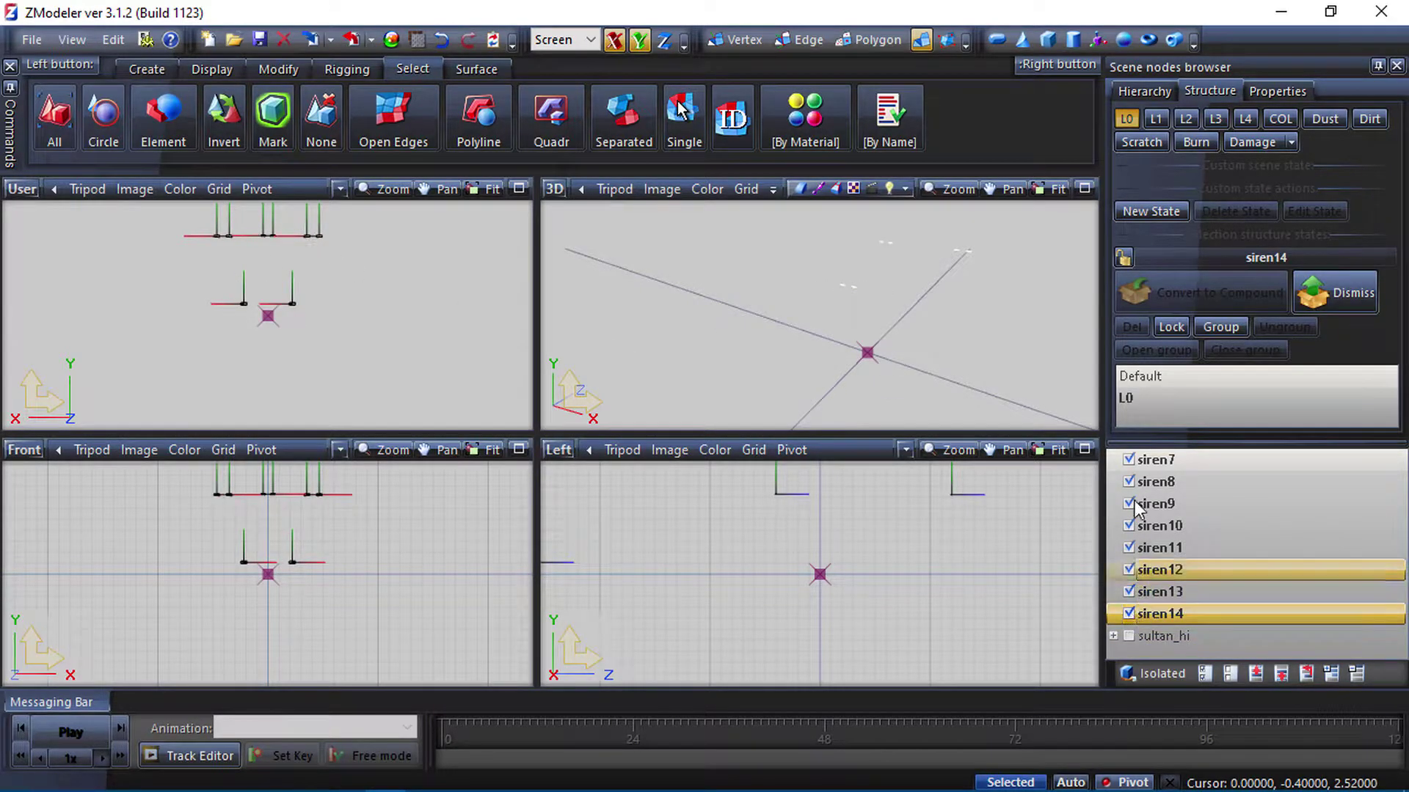
left_click(1129, 460)
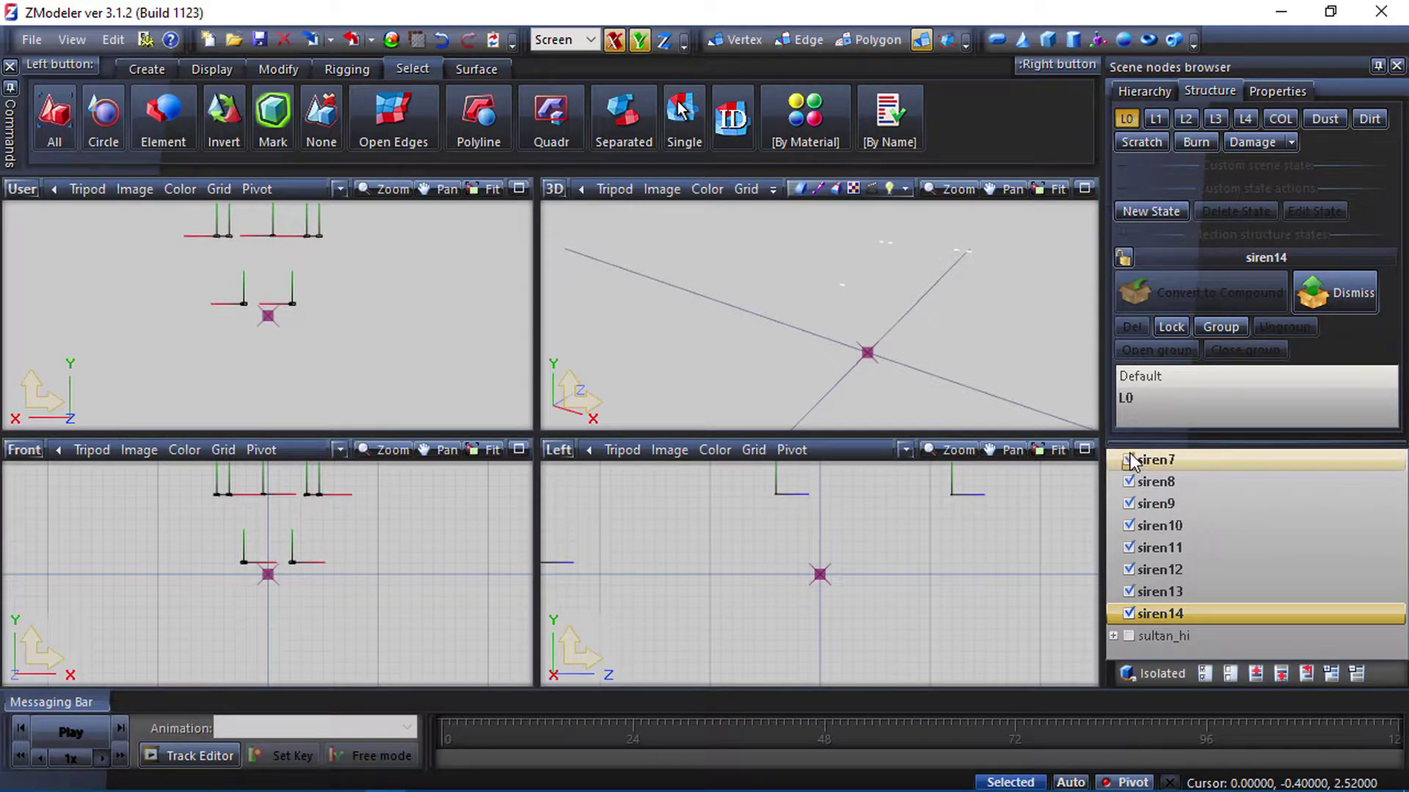
left_click(1129, 483)
left_click(1129, 504)
left_click(1129, 527)
left_click(1129, 548)
left_click(1128, 571)
left_click(1129, 593)
left_click(1129, 615)
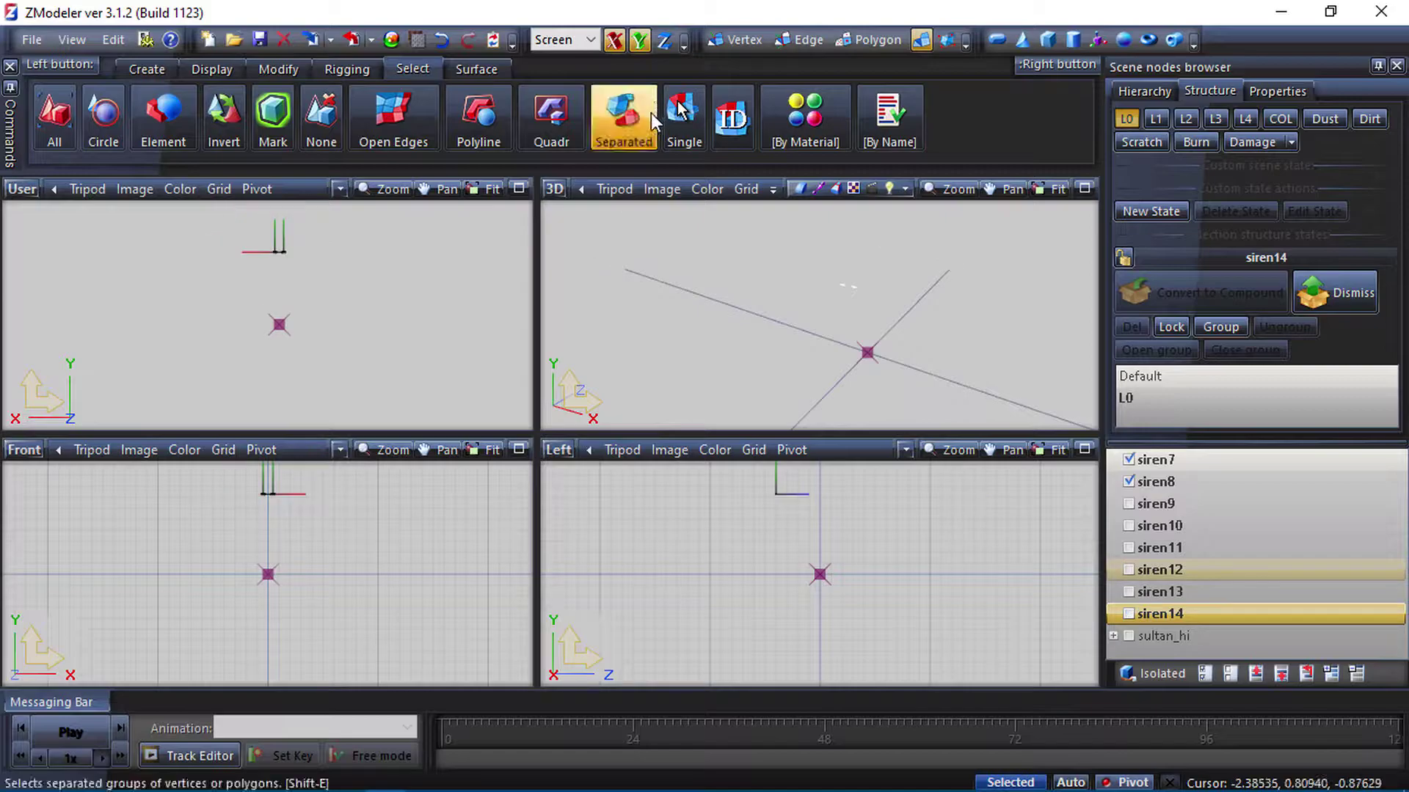
left_click(566, 121)
left_click_drag(252, 492, 224, 475)
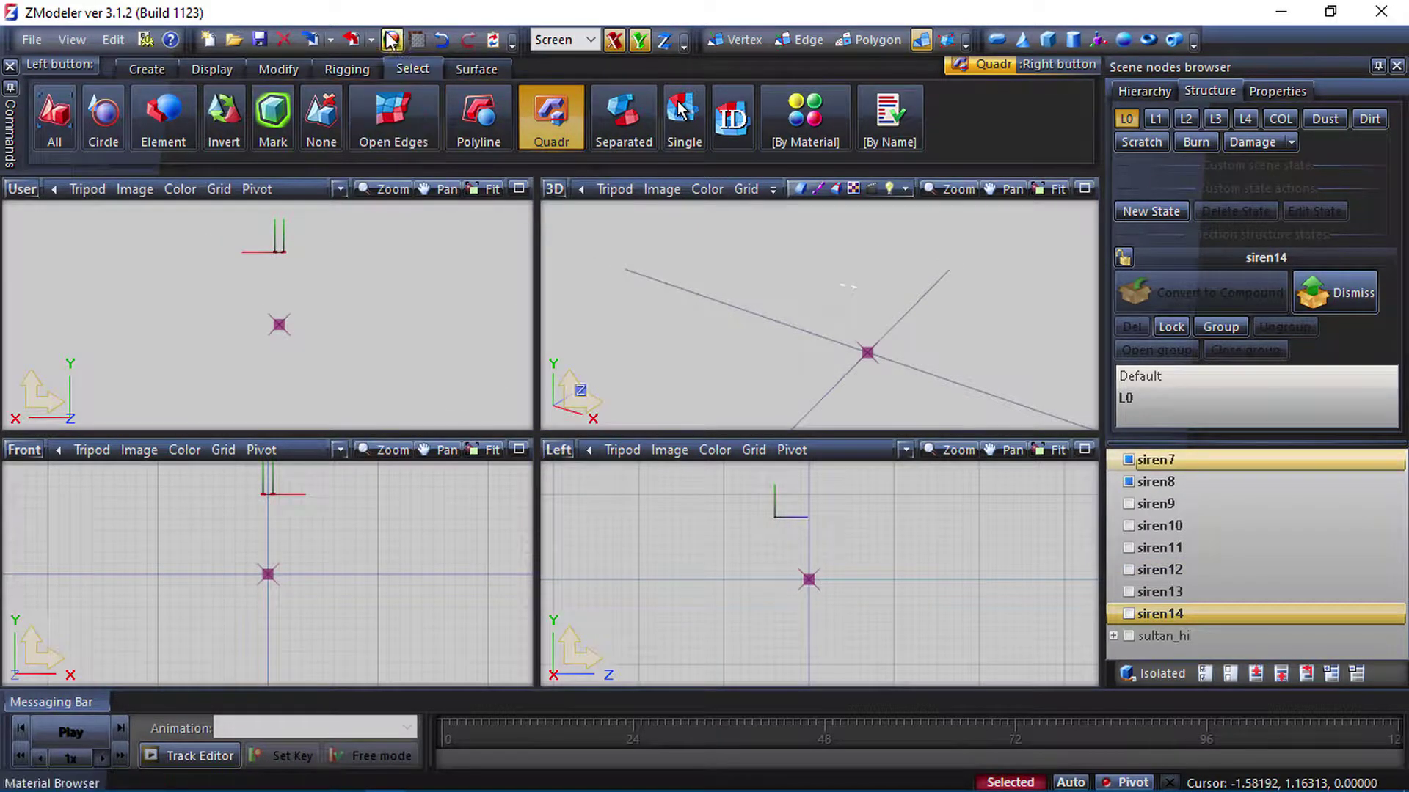
Move the selected sirens up and toward the rear, showing the sultan_hi body again.
left_click(290, 69)
left_click(394, 117)
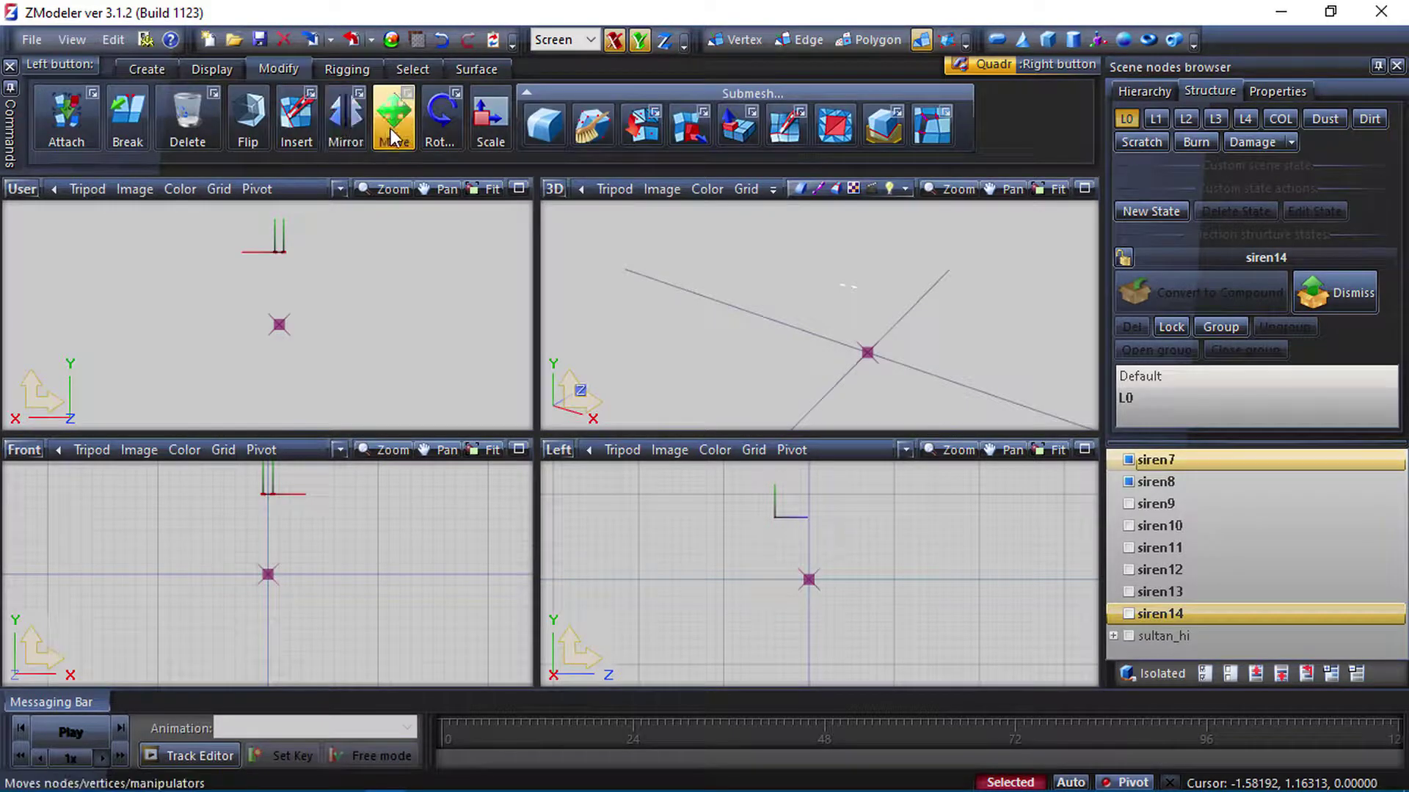
scroll(786, 493, "up", 3)
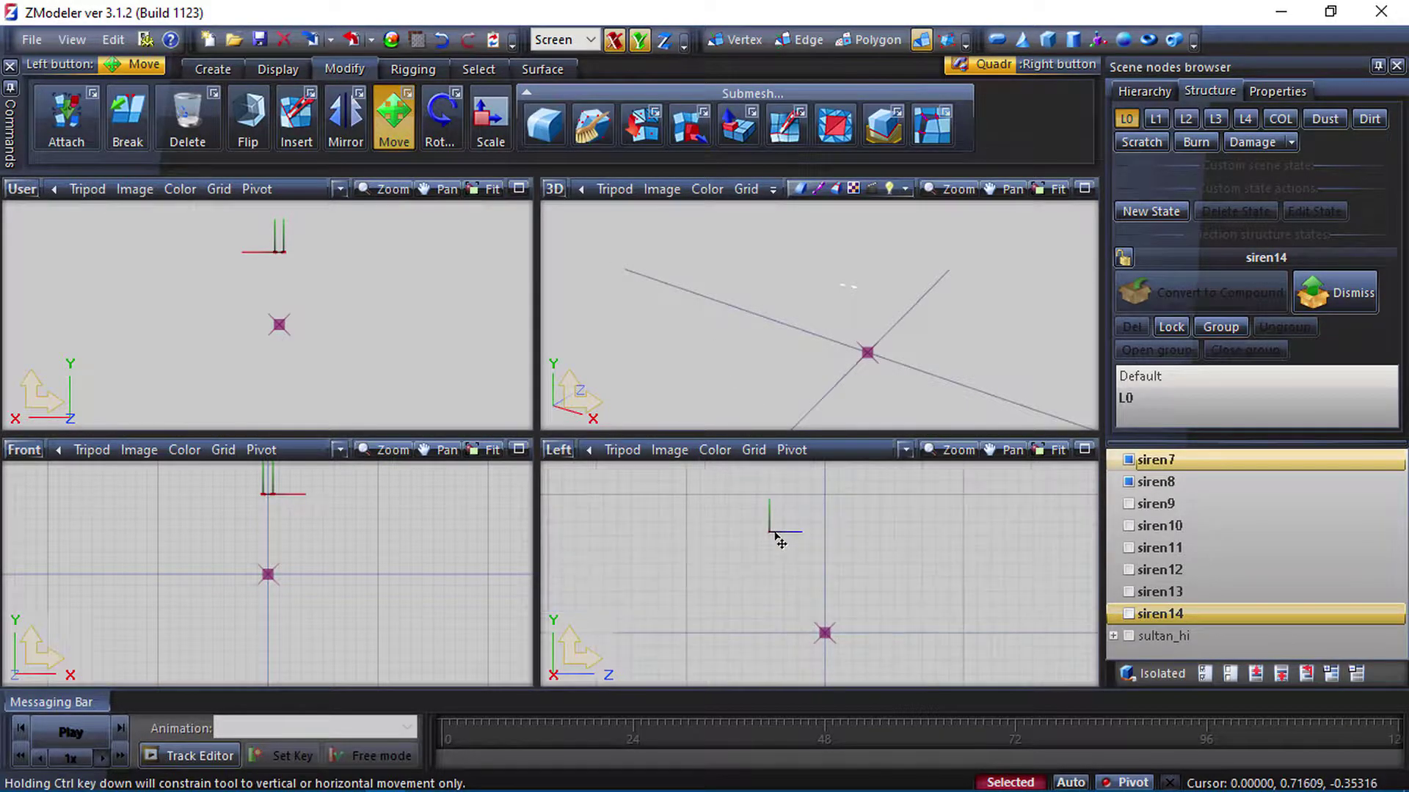
left_click_drag(775, 538, 627, 496)
scroll(833, 575, "down", 2)
left_click(1129, 635)
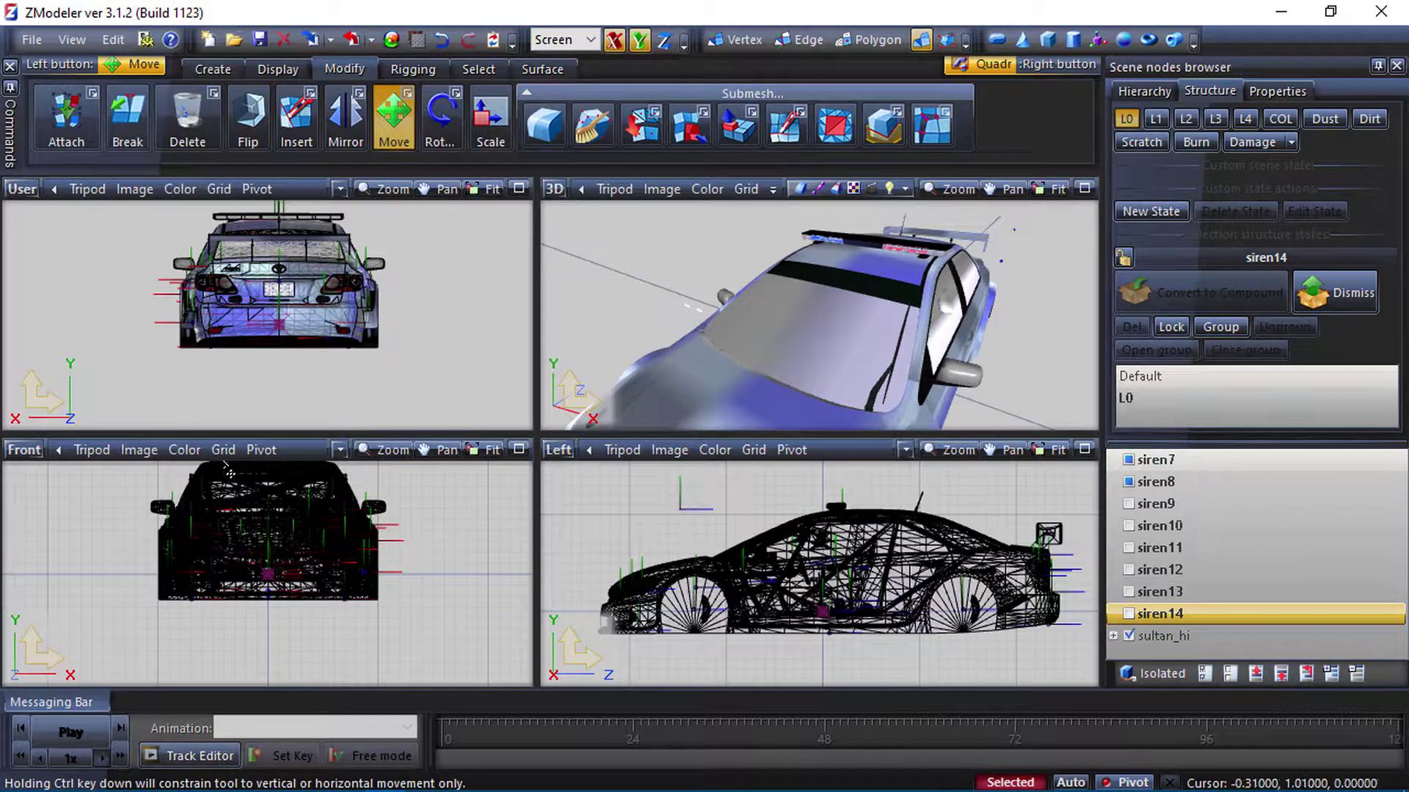
left_click_drag(688, 518, 777, 523)
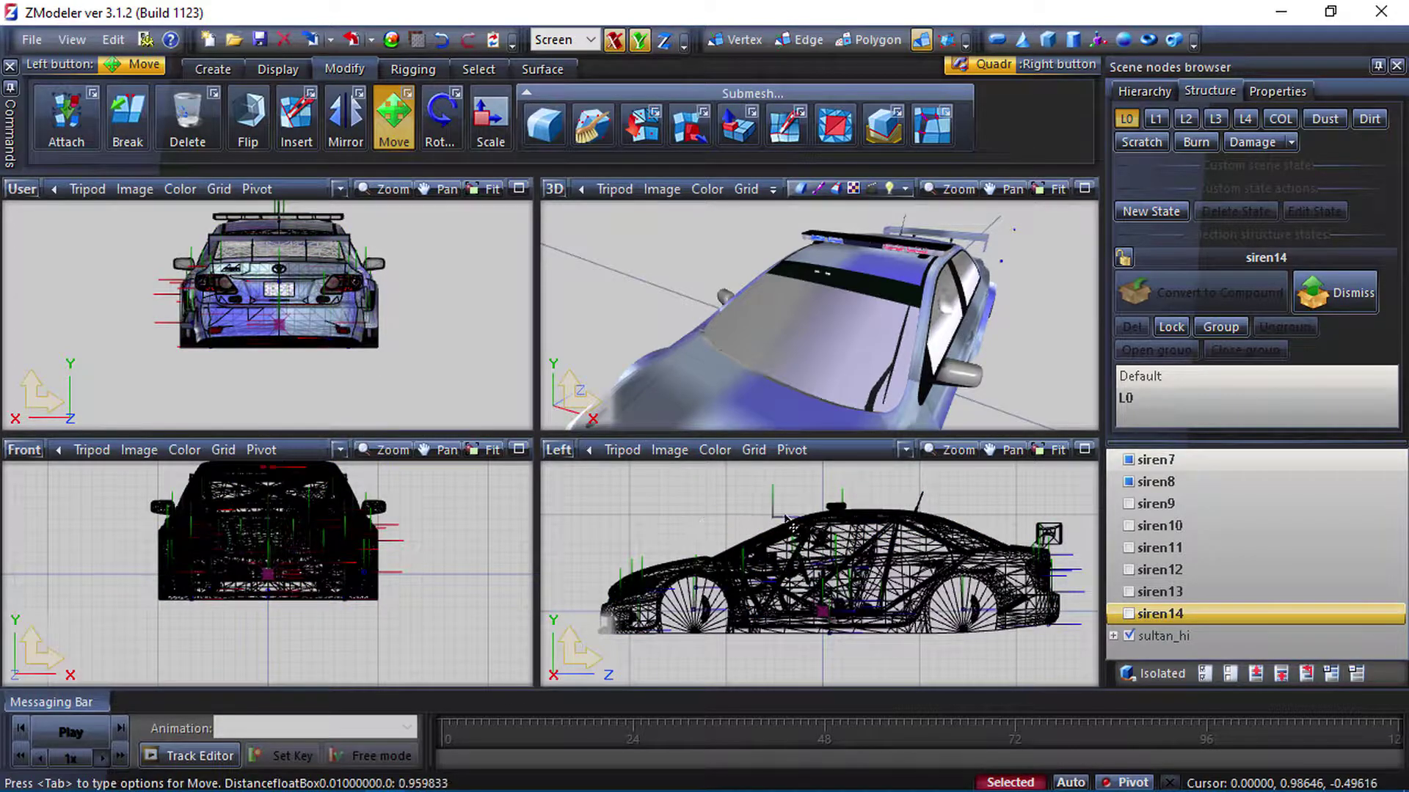
scroll(788, 525, "up", 5)
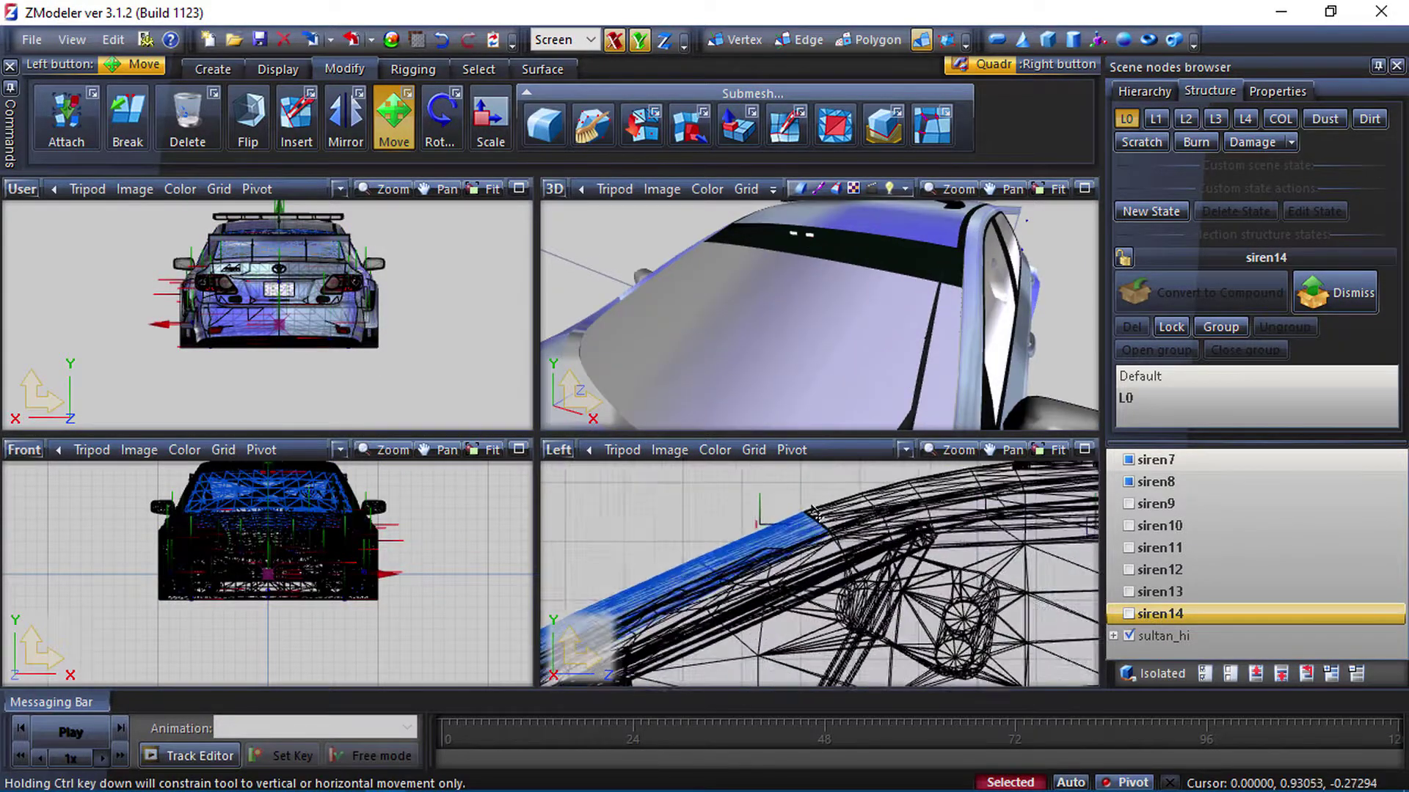
In the maximised side view, raise the sirens to the roof edge, then restore four views.
left_click(1084, 449)
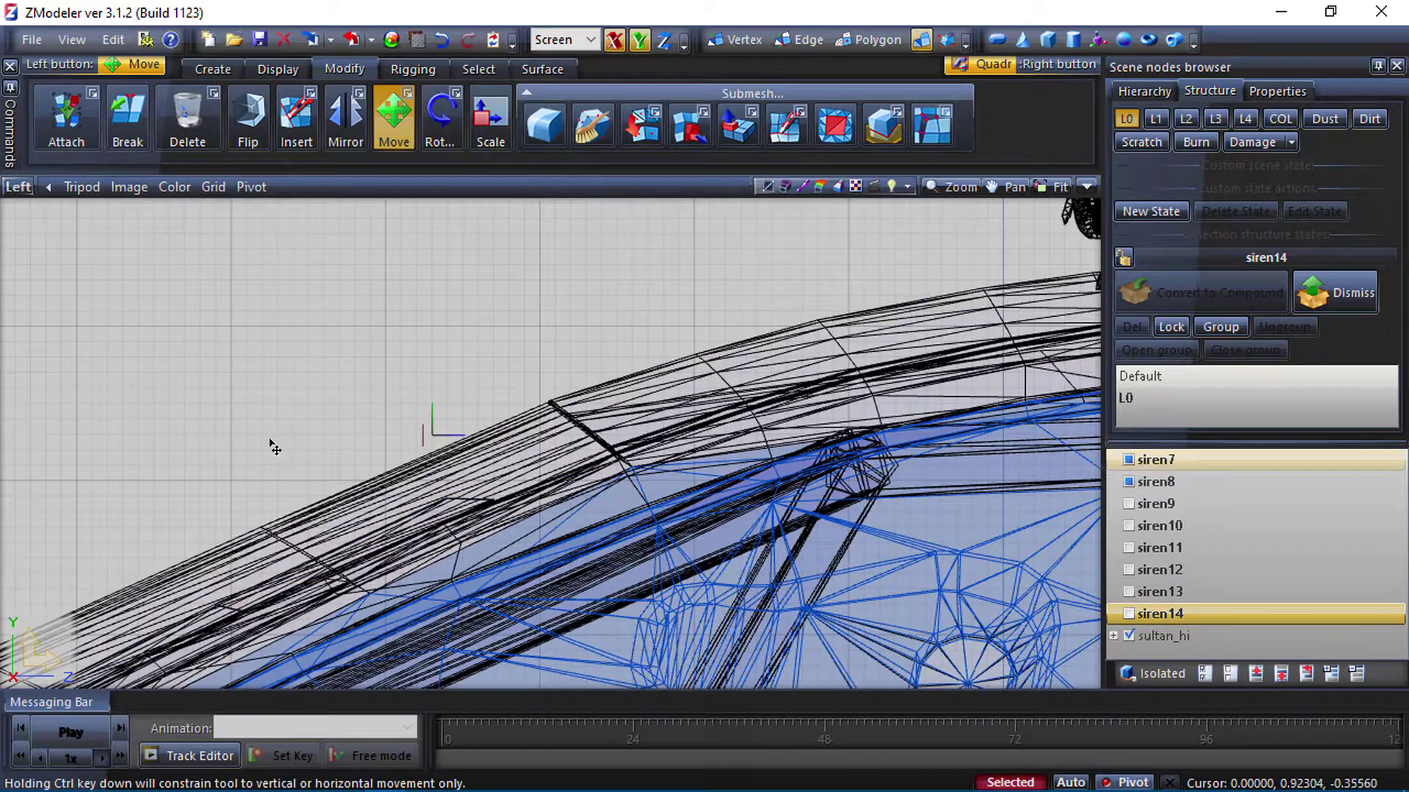
scroll(277, 447, "down", 2)
left_click_drag(512, 443, 645, 403)
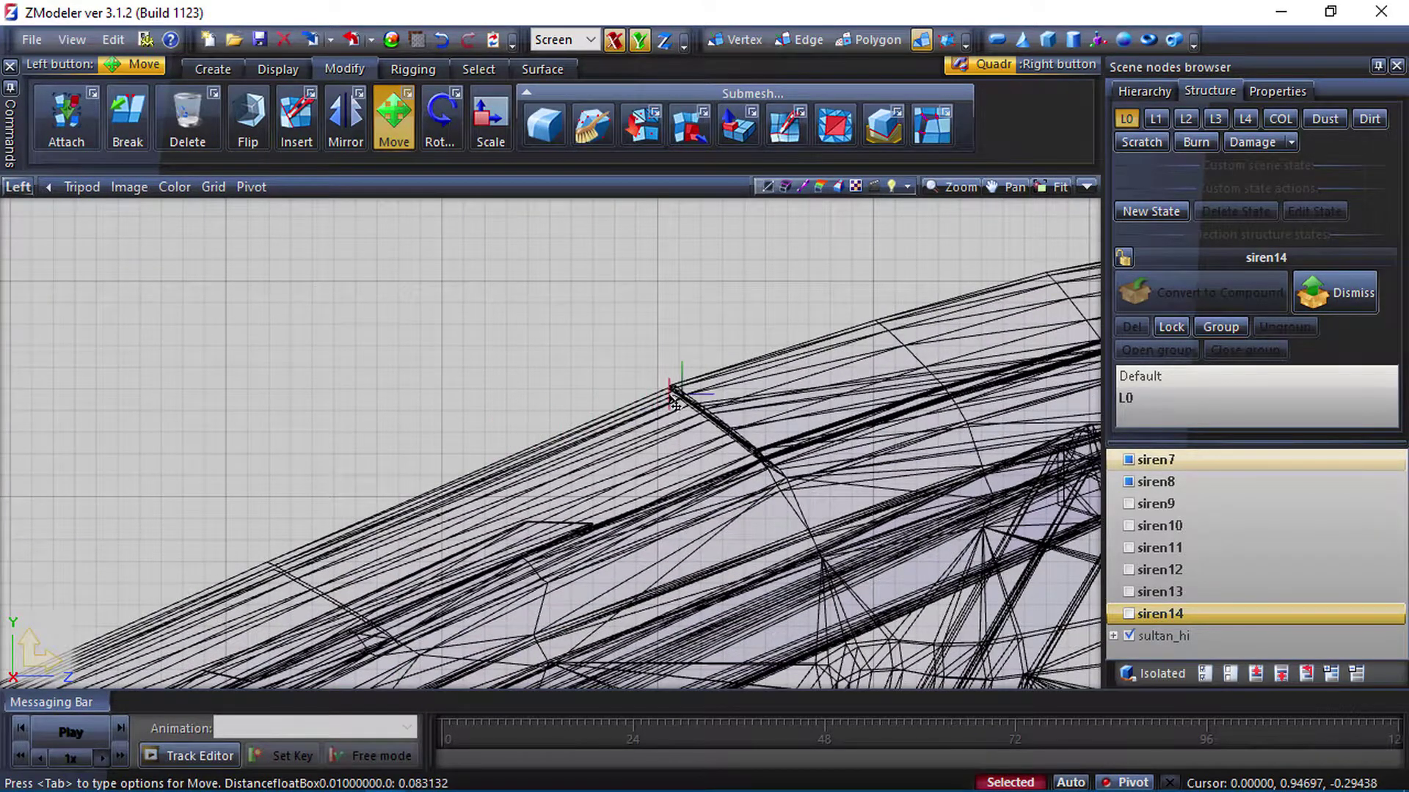
scroll(629, 454, "up", 3)
left_click_drag(631, 455, 640, 400)
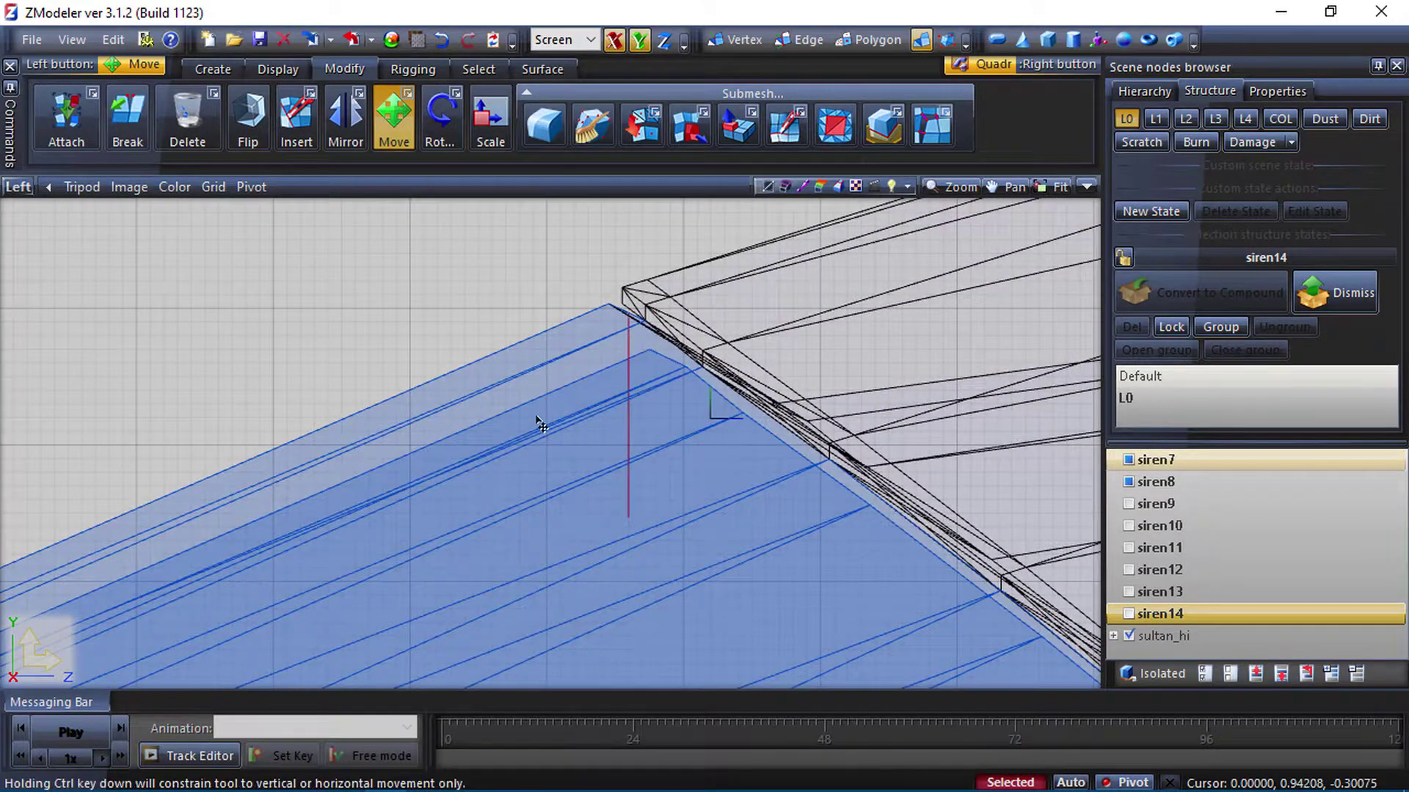
scroll(636, 397, "down", 3)
left_click(1086, 188)
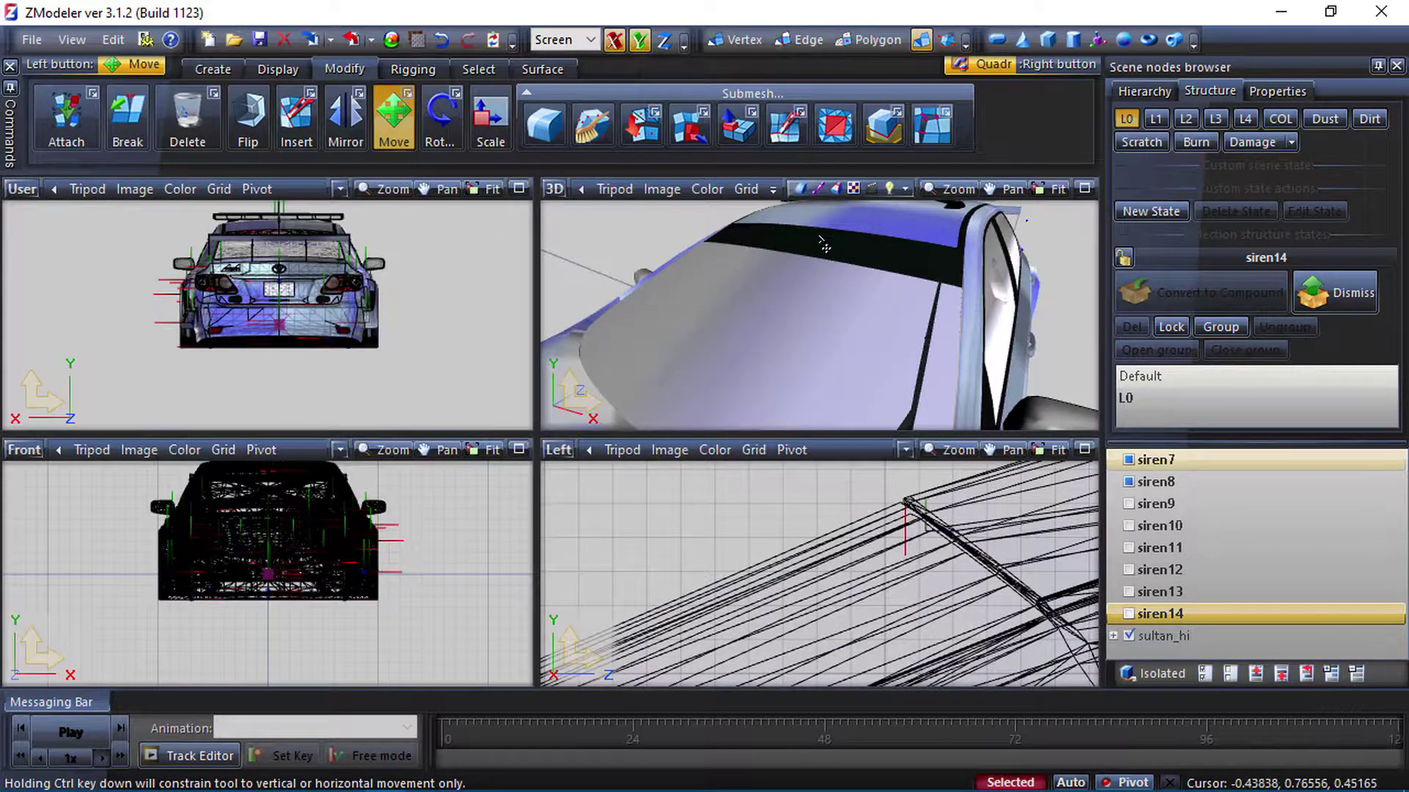
scroll(923, 543, "up", 3)
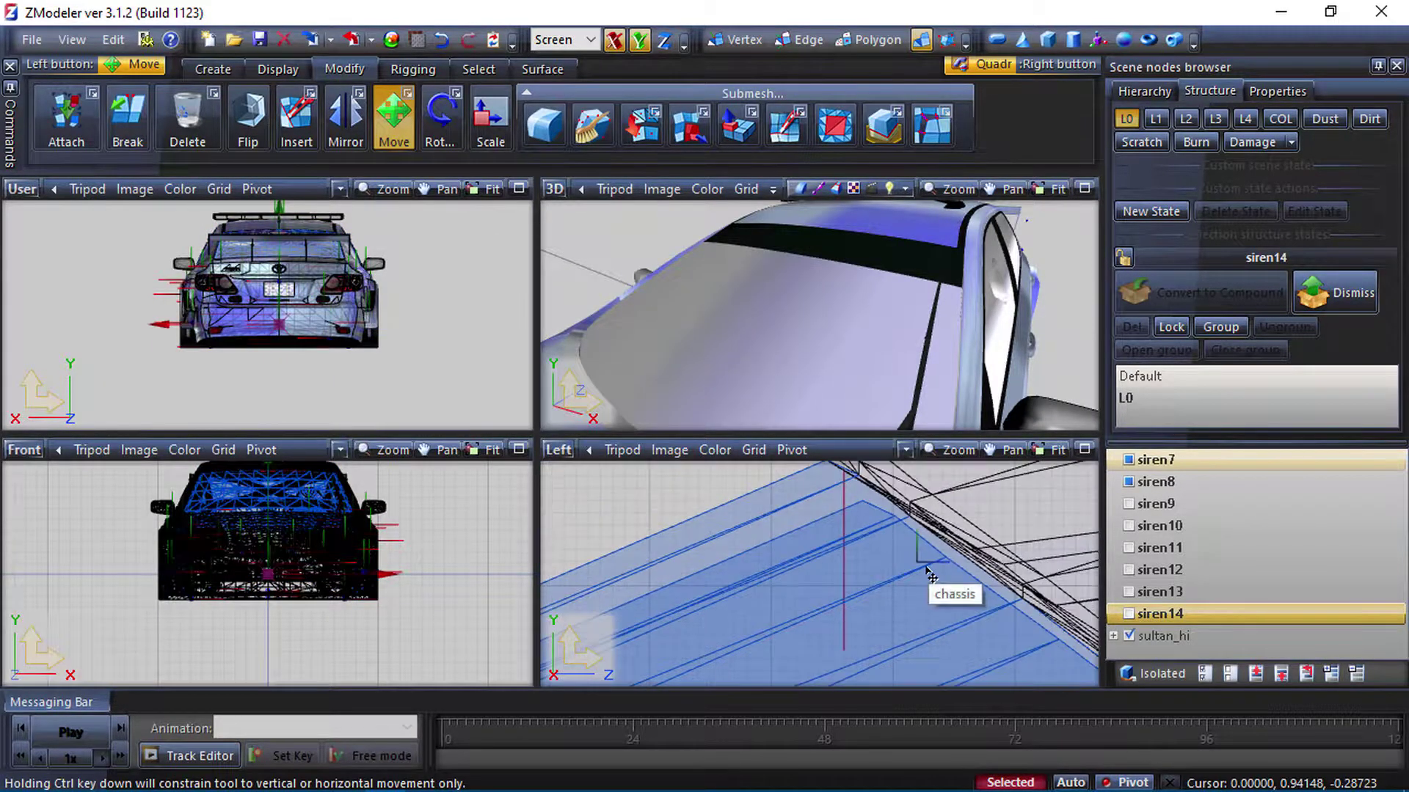
left_click_drag(848, 575, 705, 546)
Clear the car selection in the front view, restore four views, and frame the car's front.
left_click(519, 449)
scroll(543, 473, "down", 3)
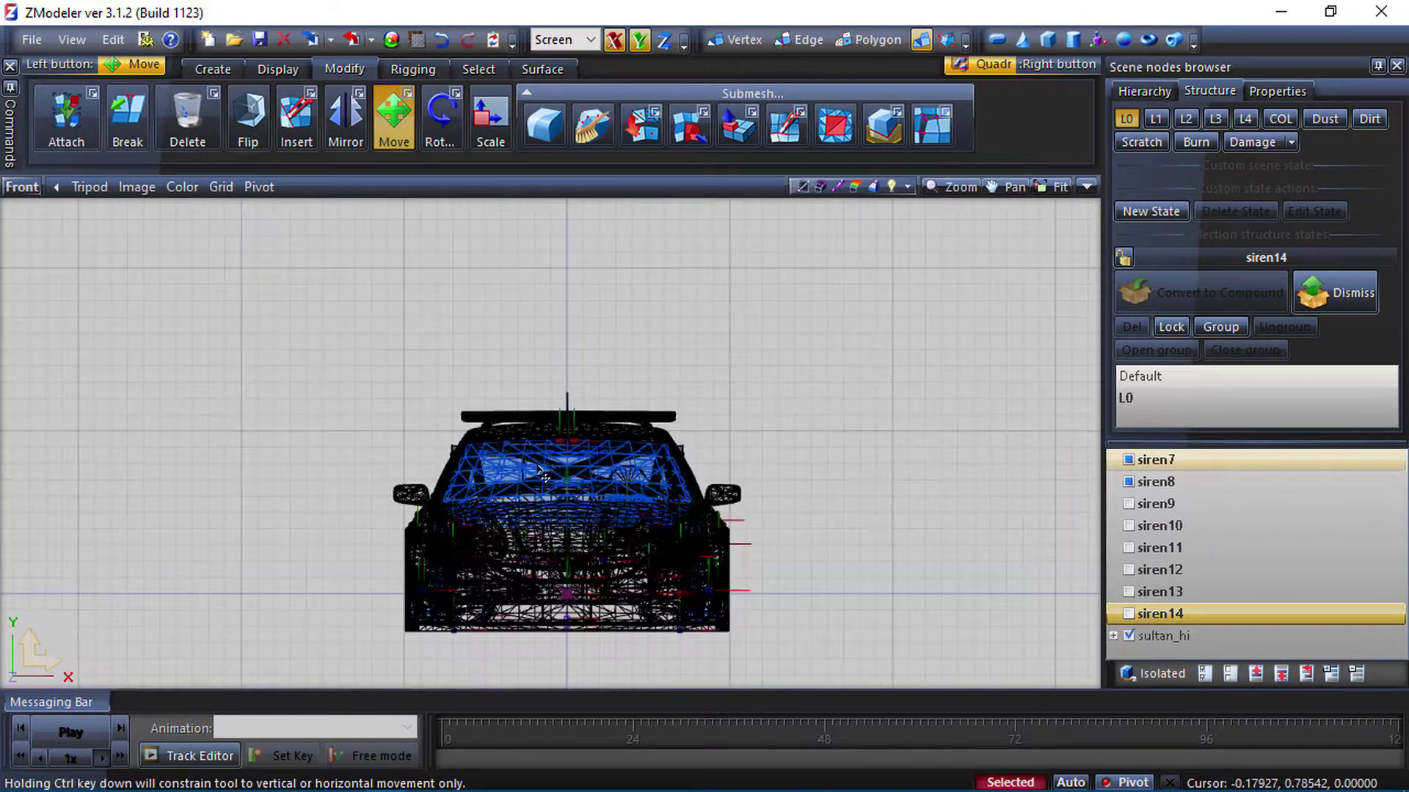
scroll(578, 429, "up", 5)
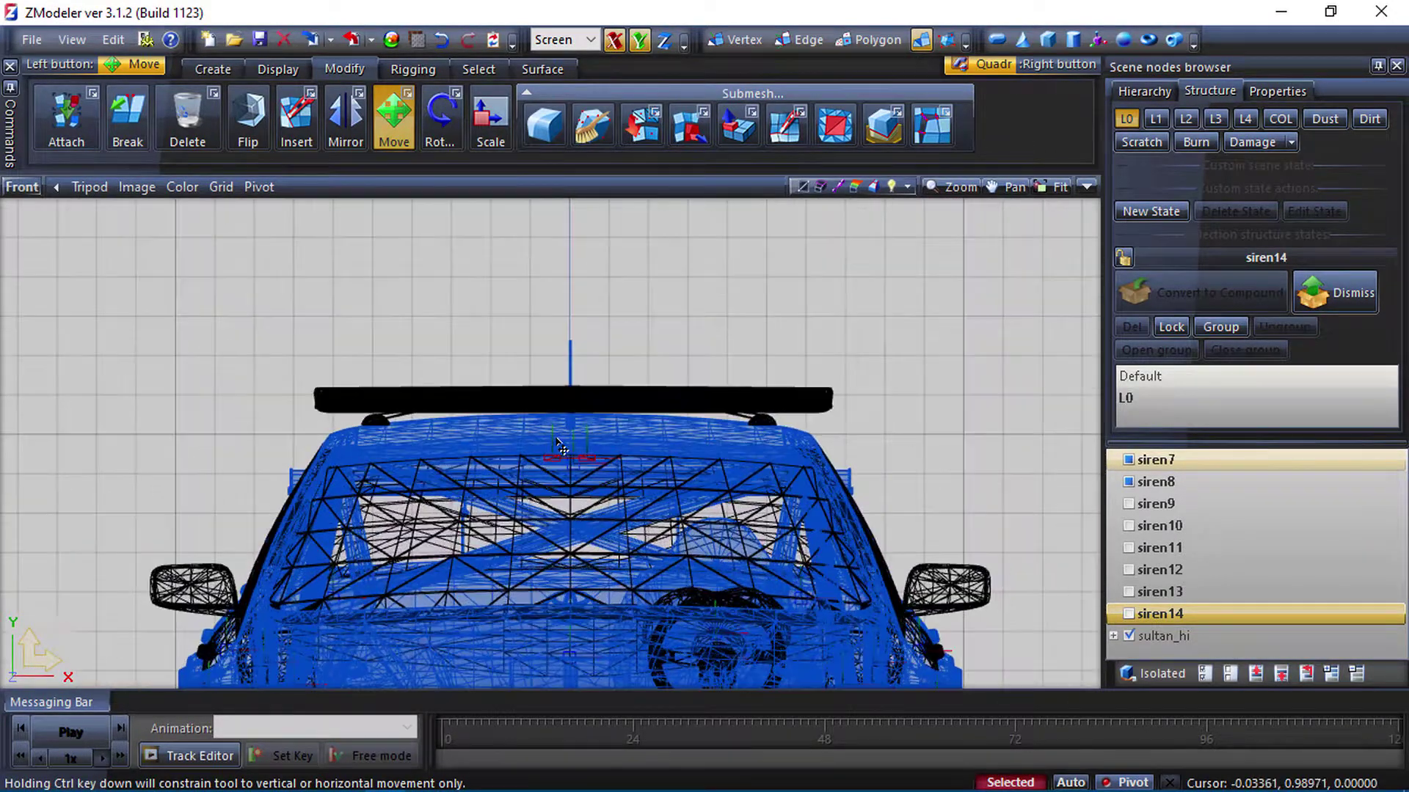
scroll(583, 456, "down", 3)
left_click(1164, 636)
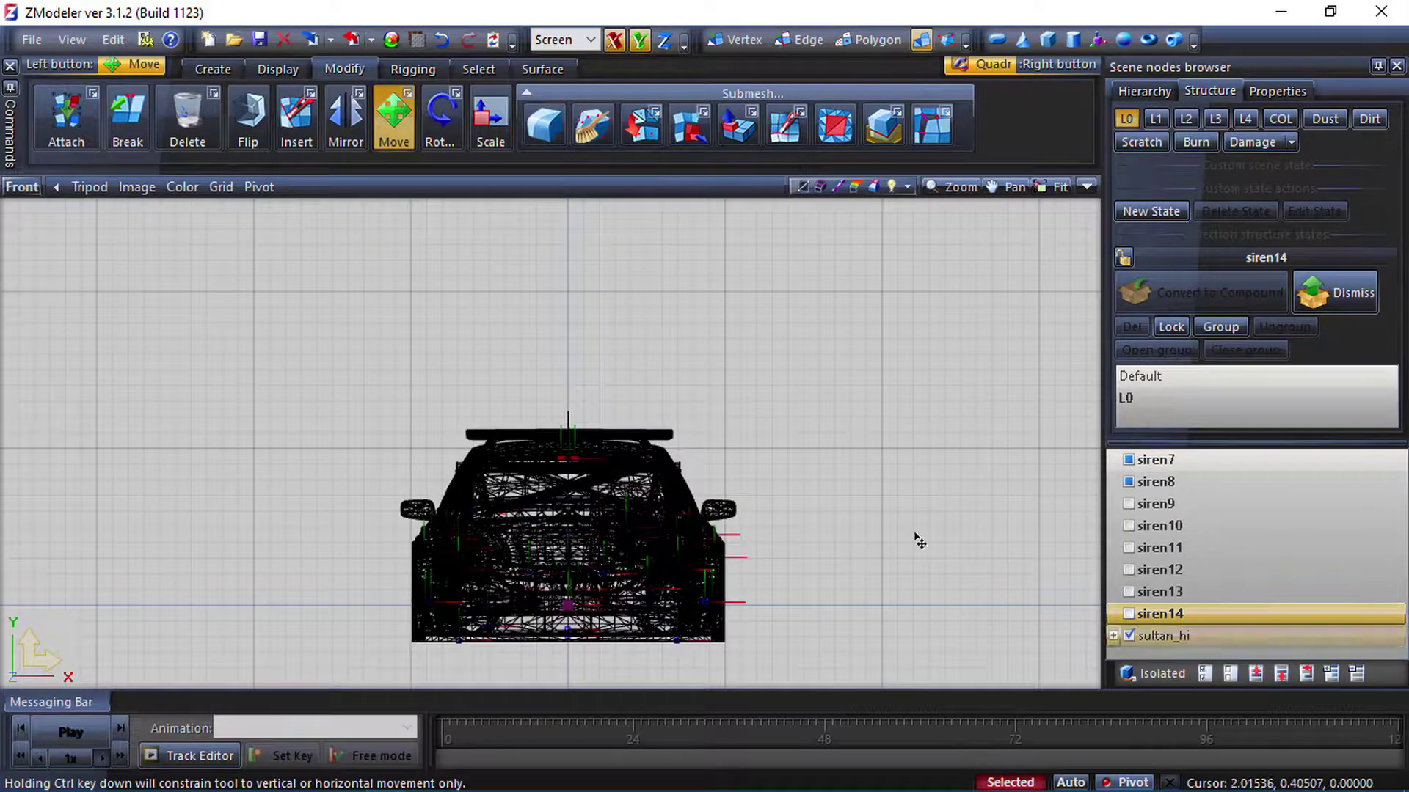
left_click(1086, 188)
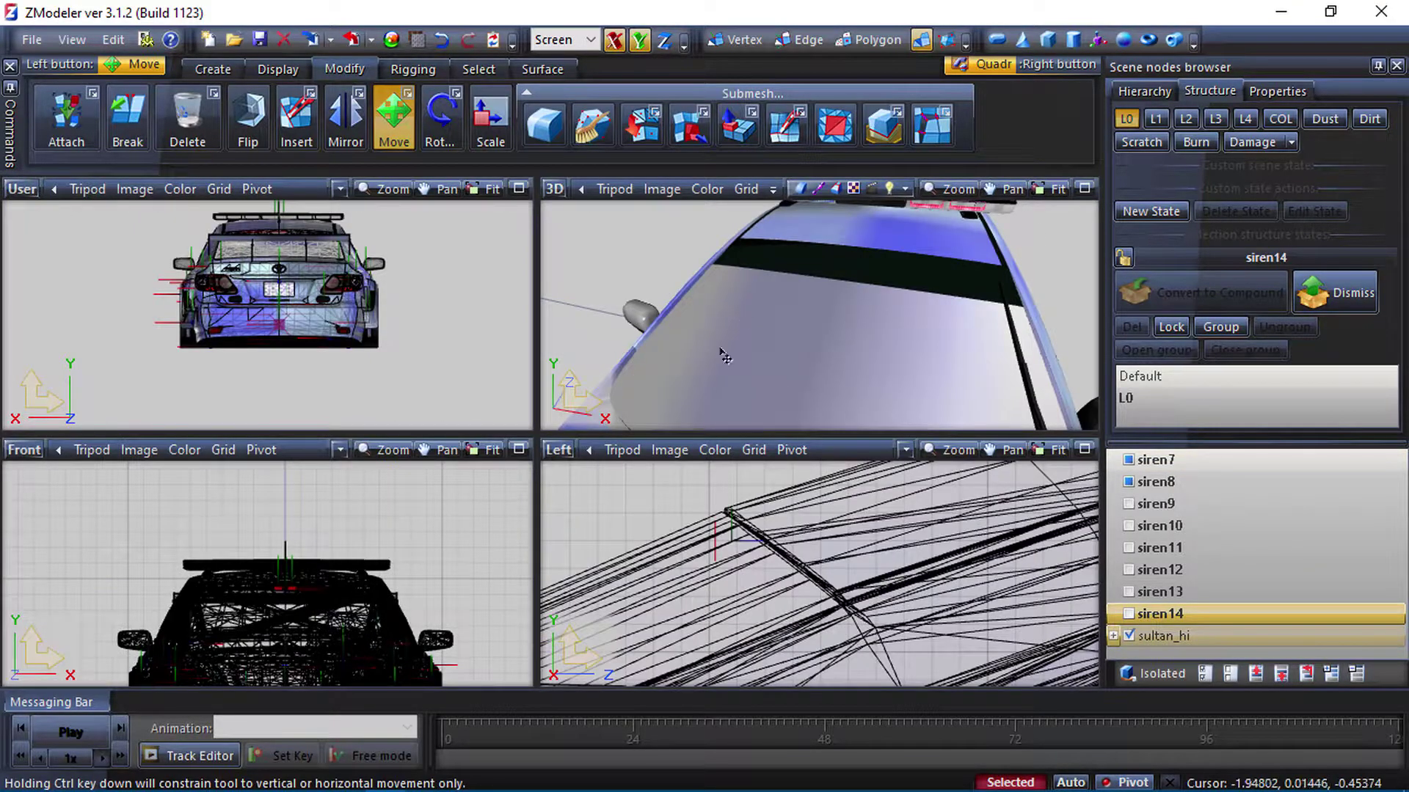
scroll(693, 358, "down", 6)
middle_click_drag(718, 421, 814, 323)
scroll(821, 319, "up", 3)
scroll(778, 349, "down", 1)
Select only siren9 and siren10 and hide the sultan_hi body.
left_click(1128, 482)
left_click(1128, 460)
left_click(1130, 505)
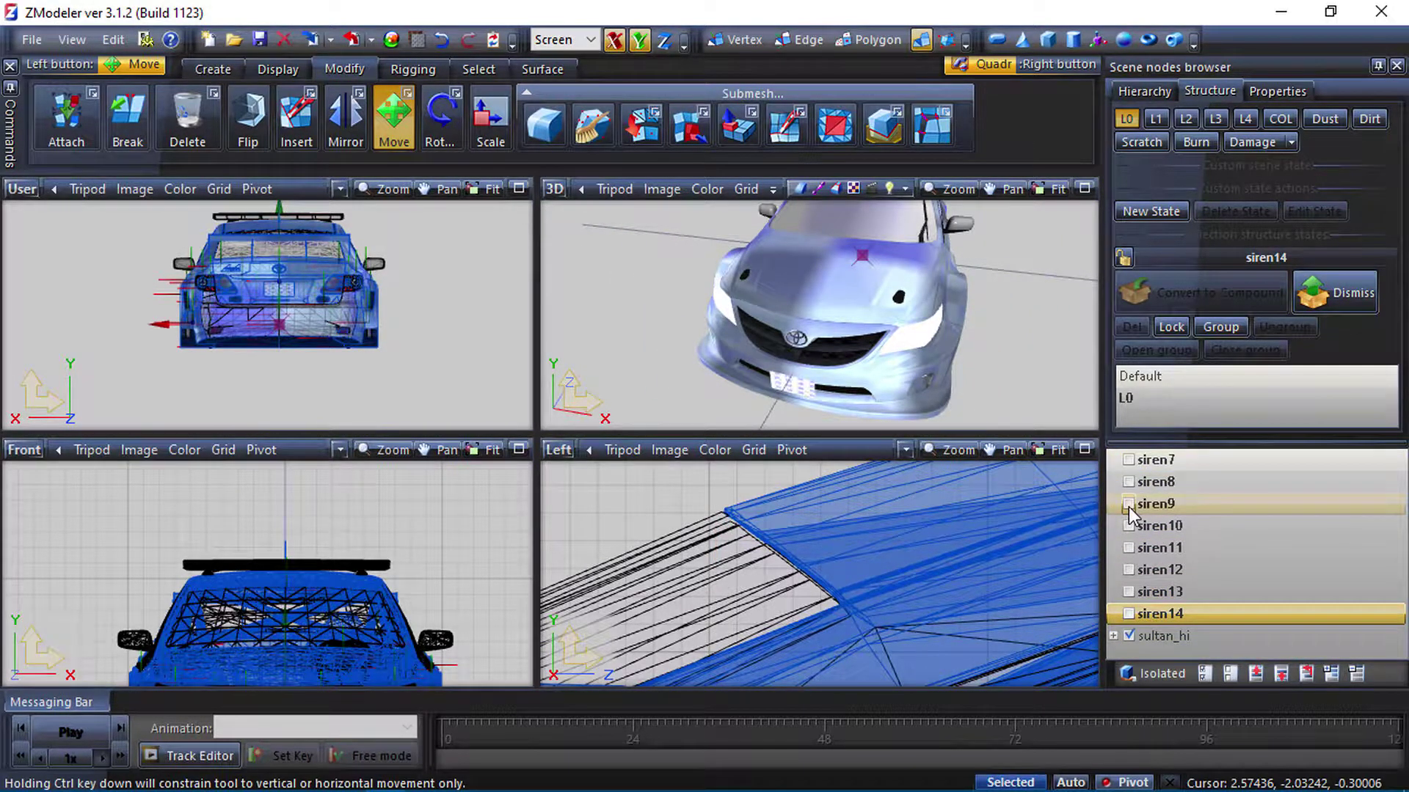
left_click(1128, 526)
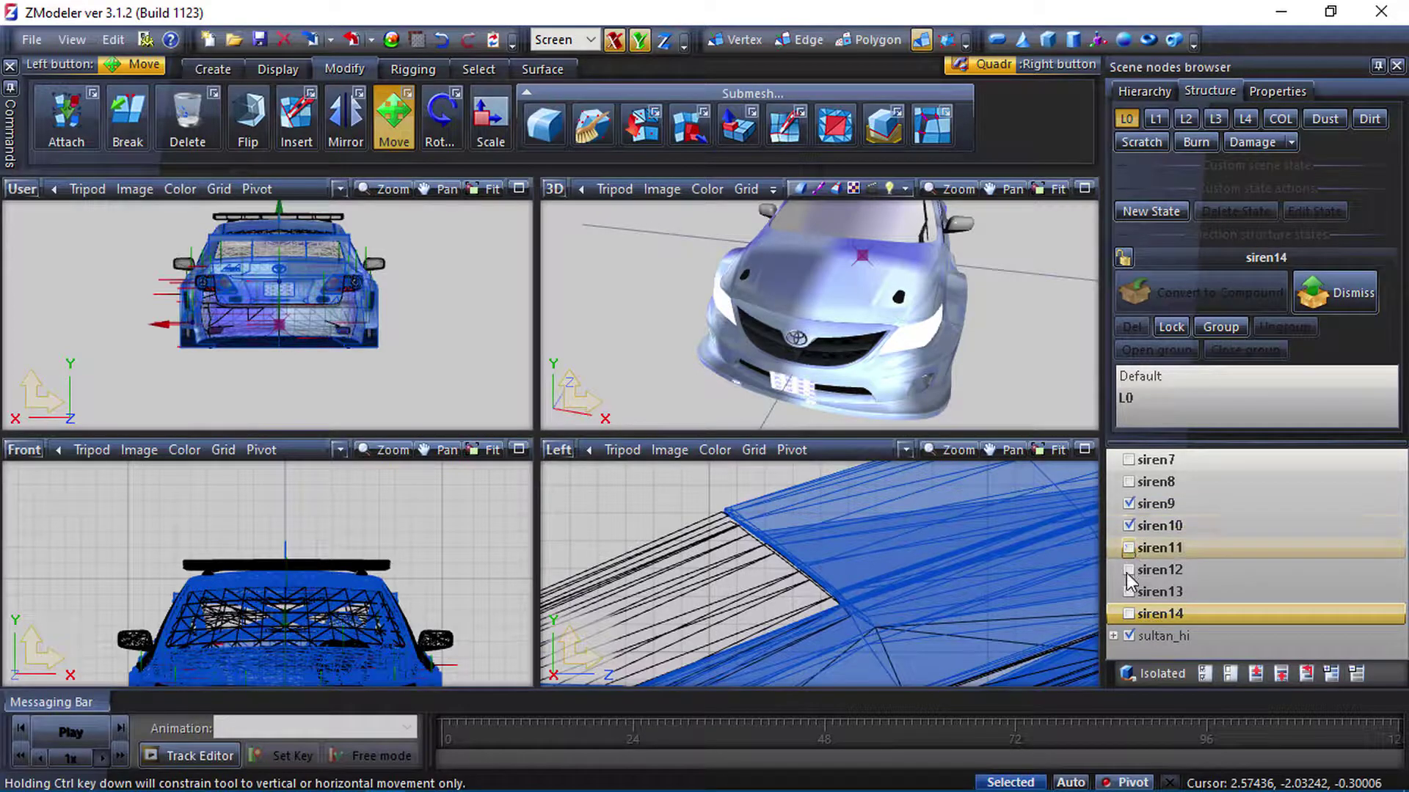
left_click(1130, 636)
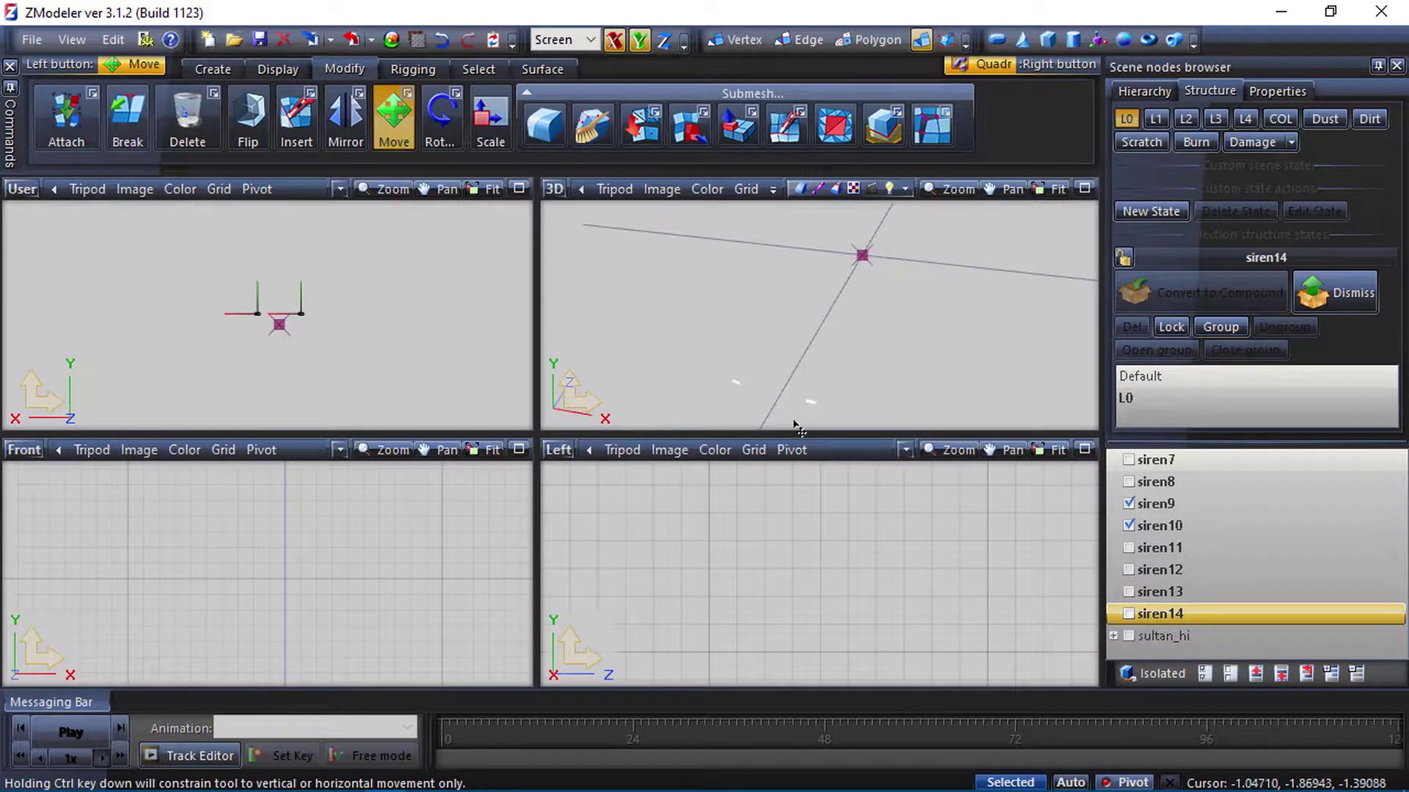
Drag siren9 and siren10 toward the car's front while the body is hidden.
scroll(332, 571, "down", 3)
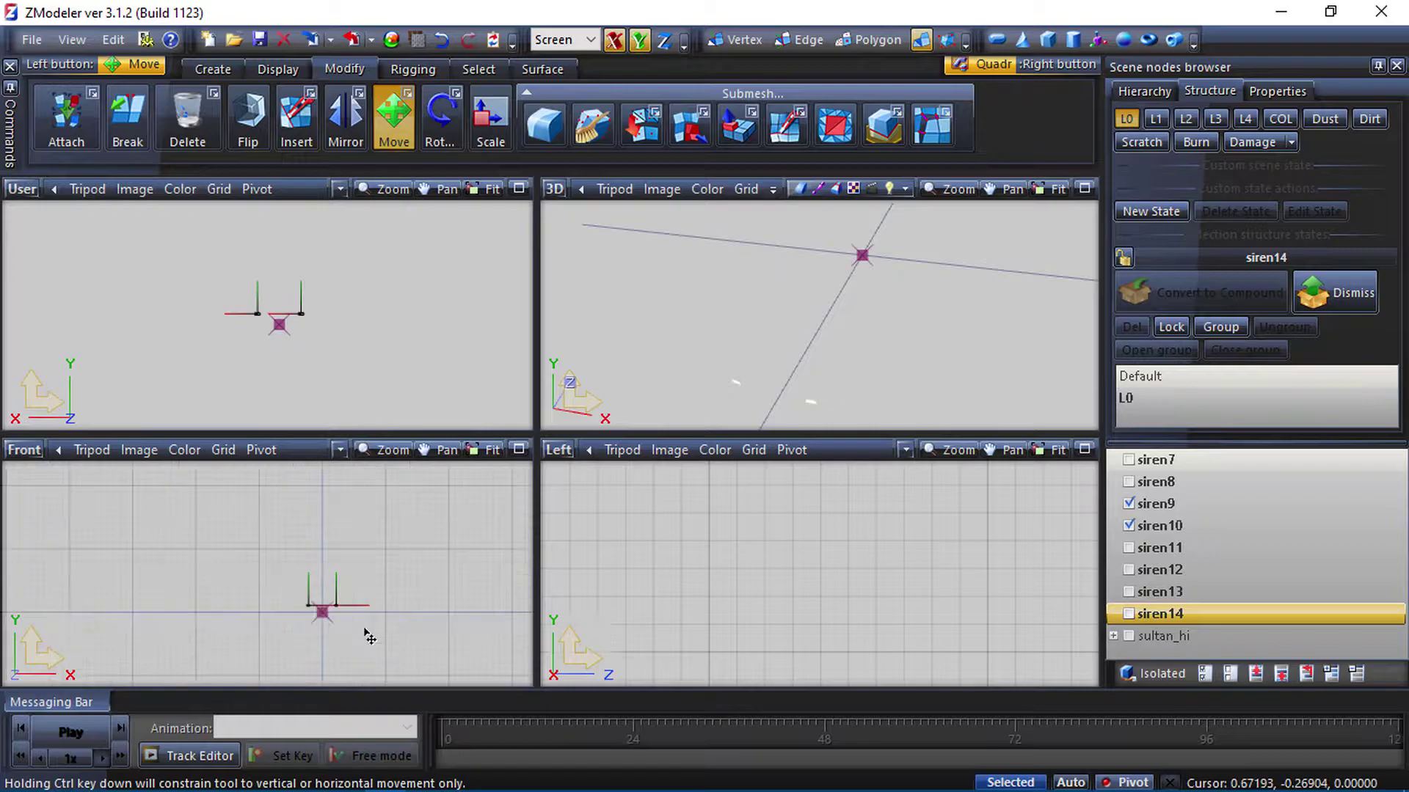
scroll(910, 579, "down", 5)
scroll(907, 573, "down", 10)
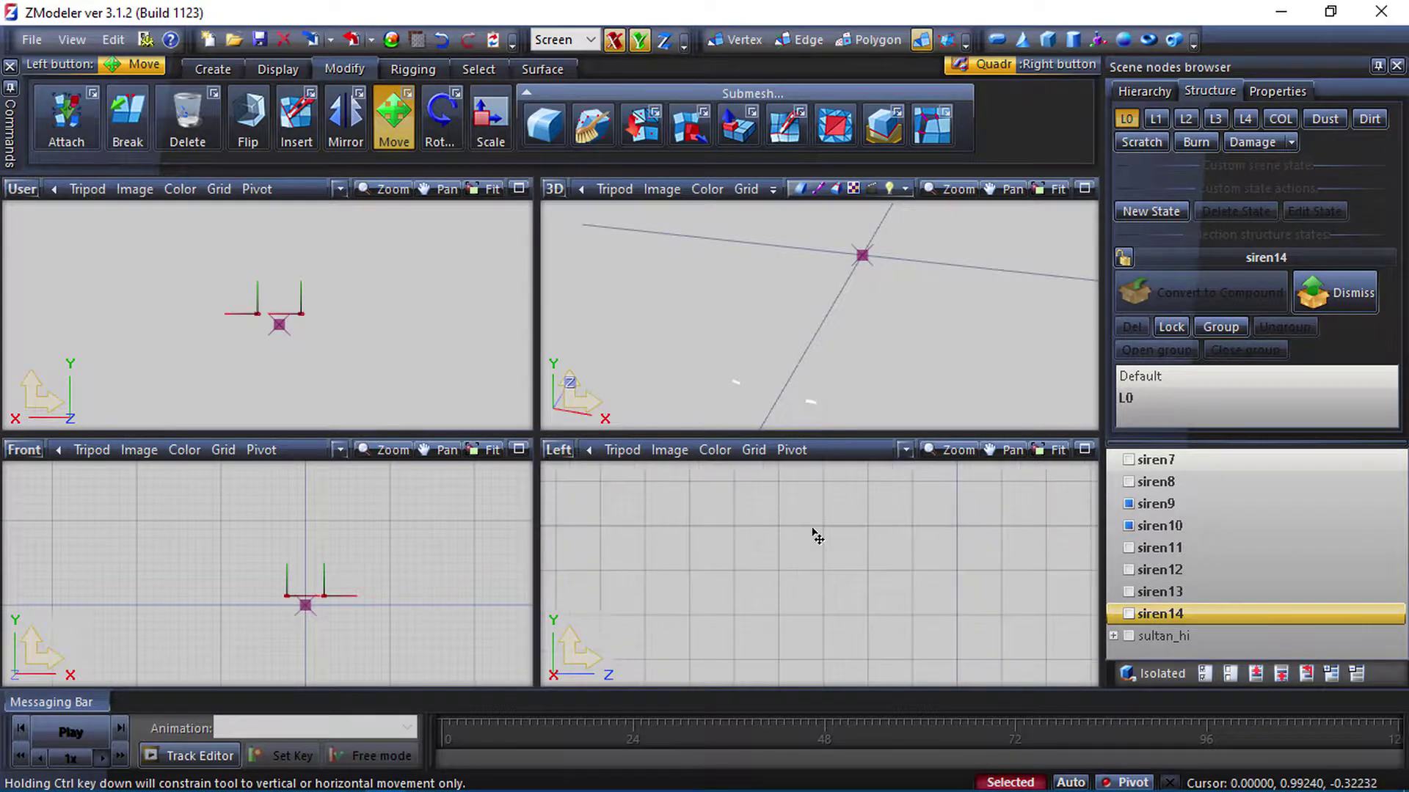
scroll(693, 584, "up", 2)
scroll(729, 597, "up", 3)
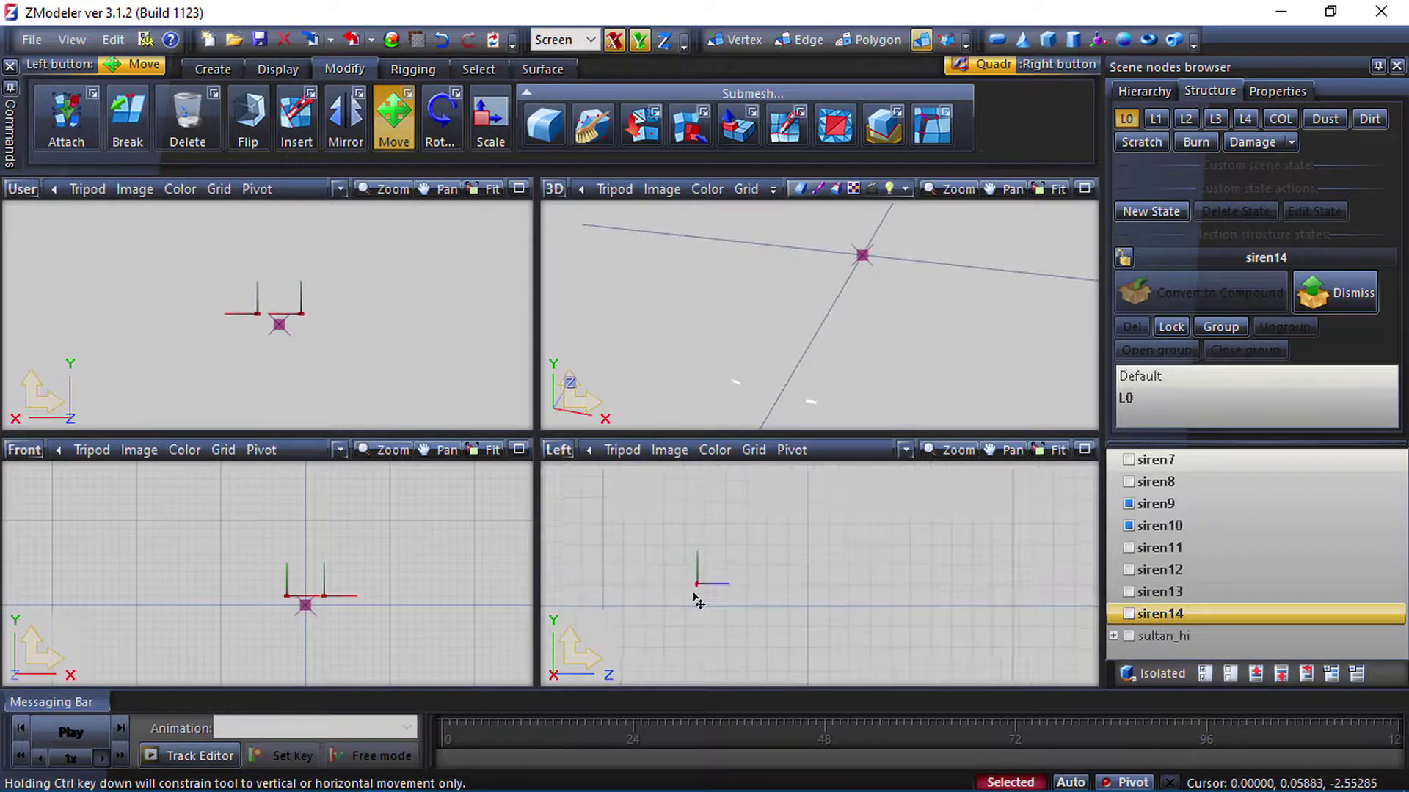
left_click_drag(703, 580, 664, 580)
Show sultan_hi again, nudge both sirens down onto the front bumper, then deselect them.
left_click(1127, 638)
scroll(686, 585, "up", 3)
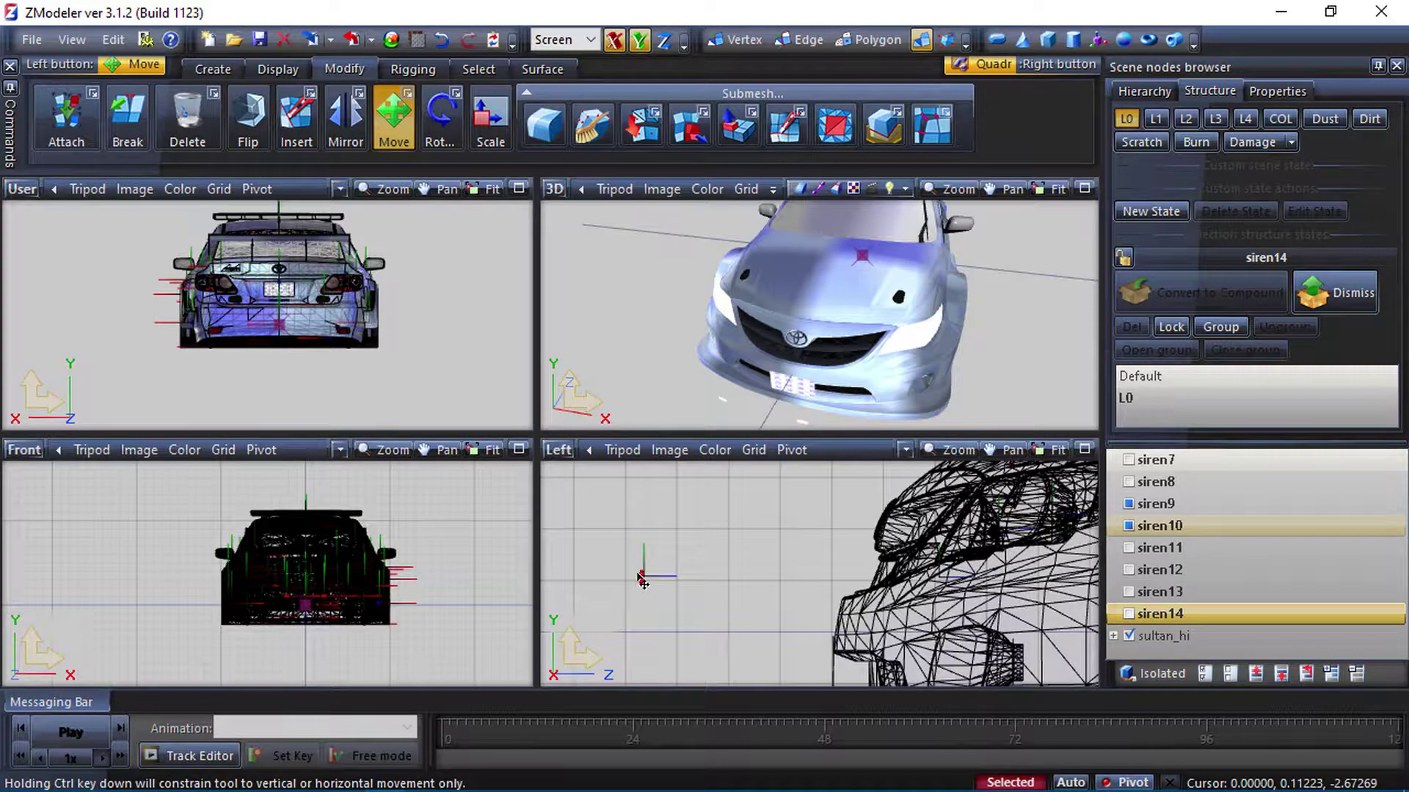
left_click_drag(650, 583, 828, 565)
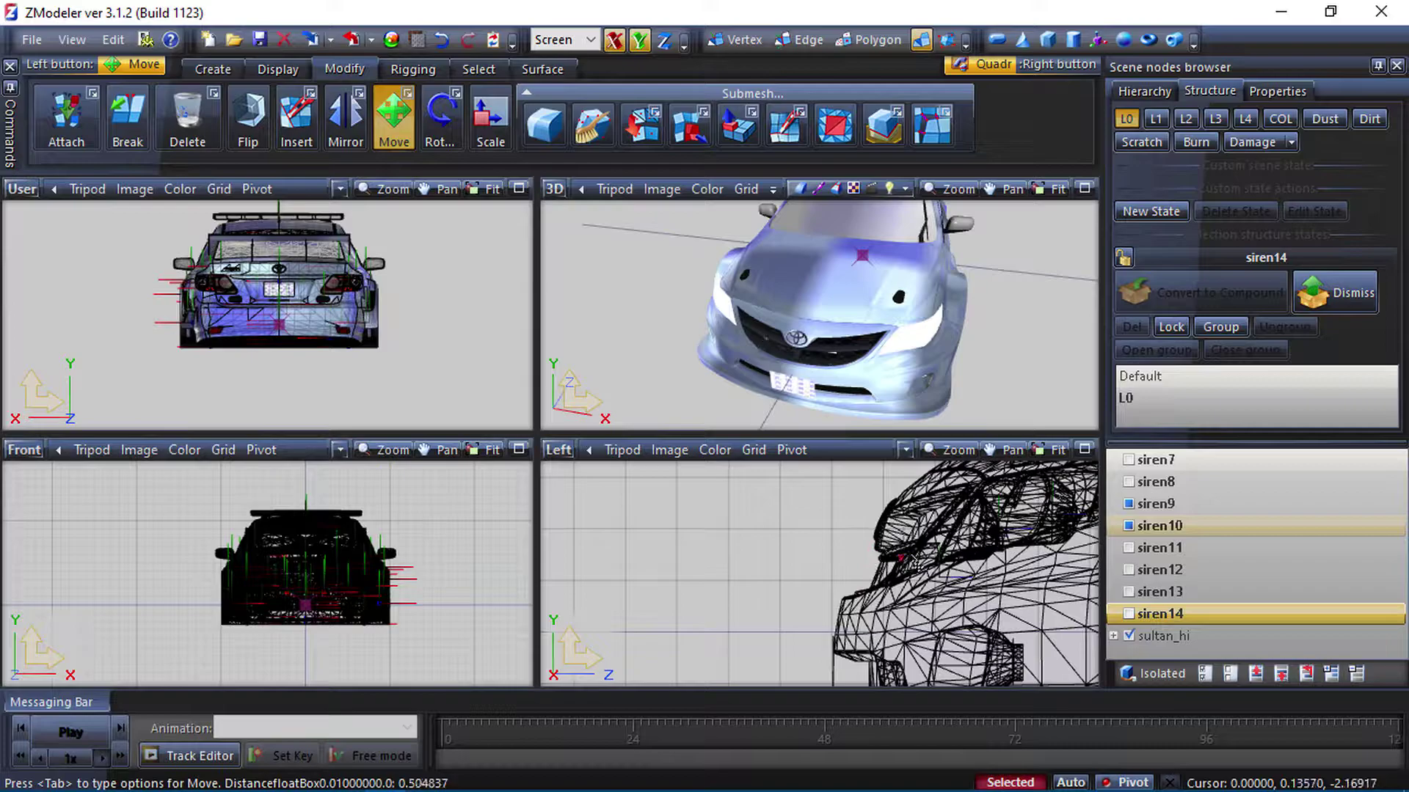
scroll(876, 315, "up", 4)
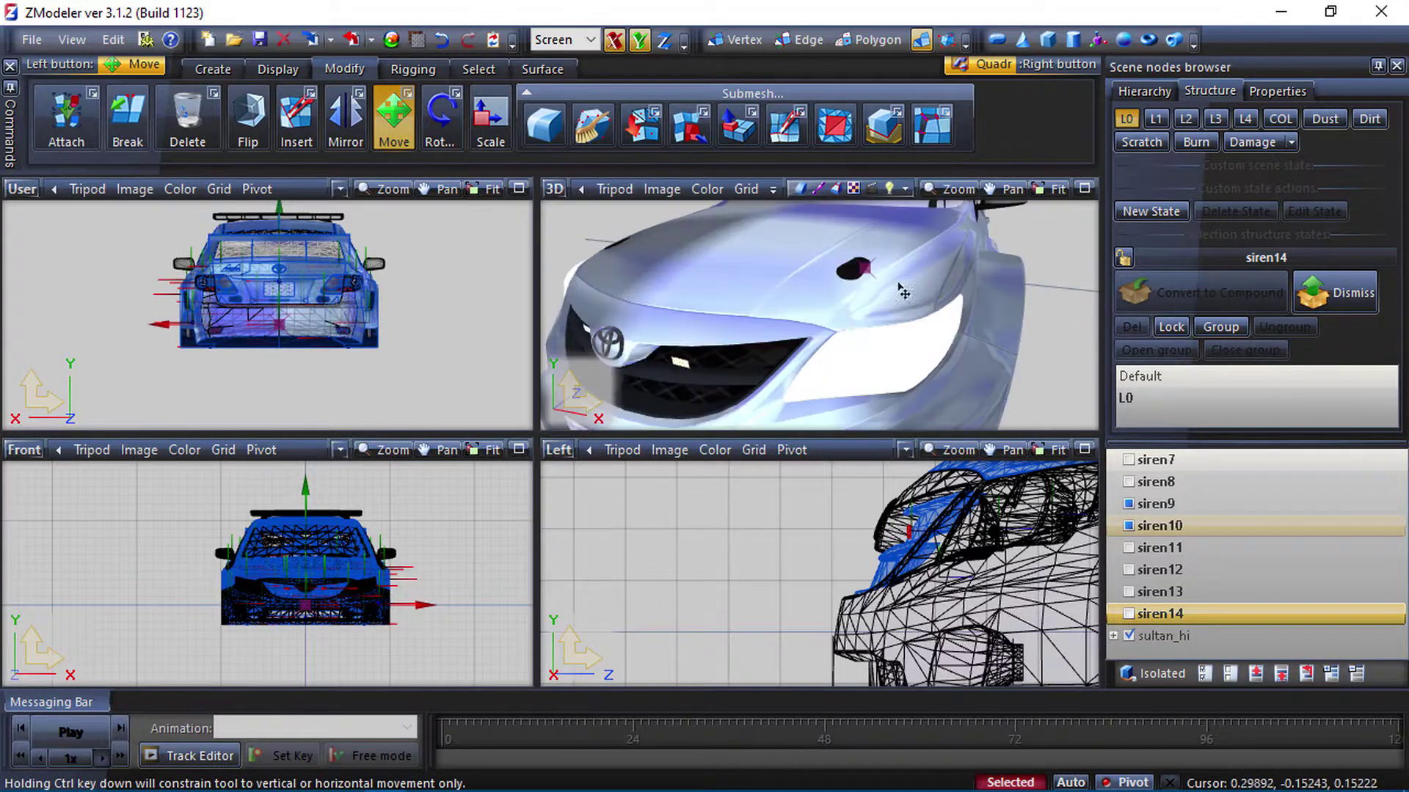
scroll(930, 536, "up", 3)
left_click_drag(931, 524, 934, 538)
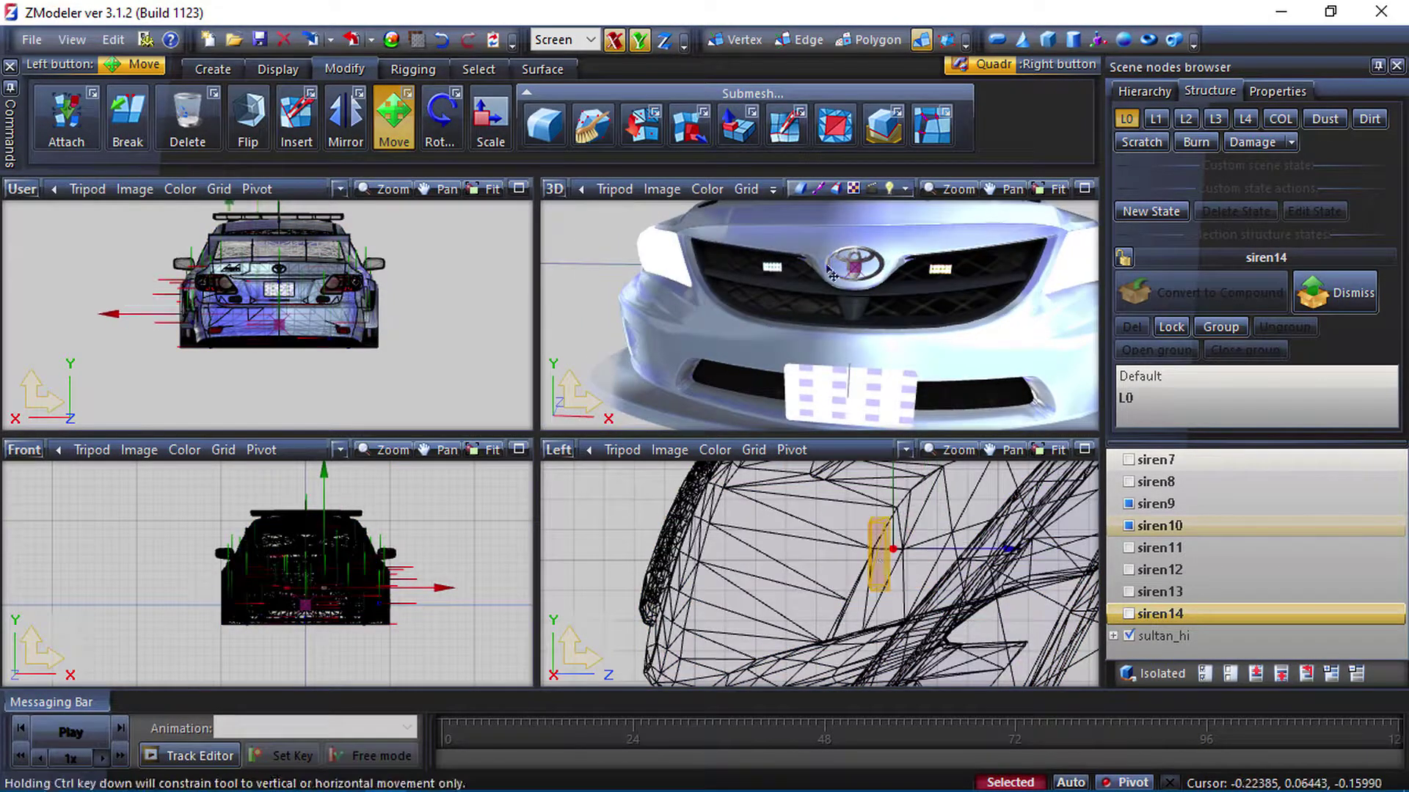
scroll(840, 350, "down", 4)
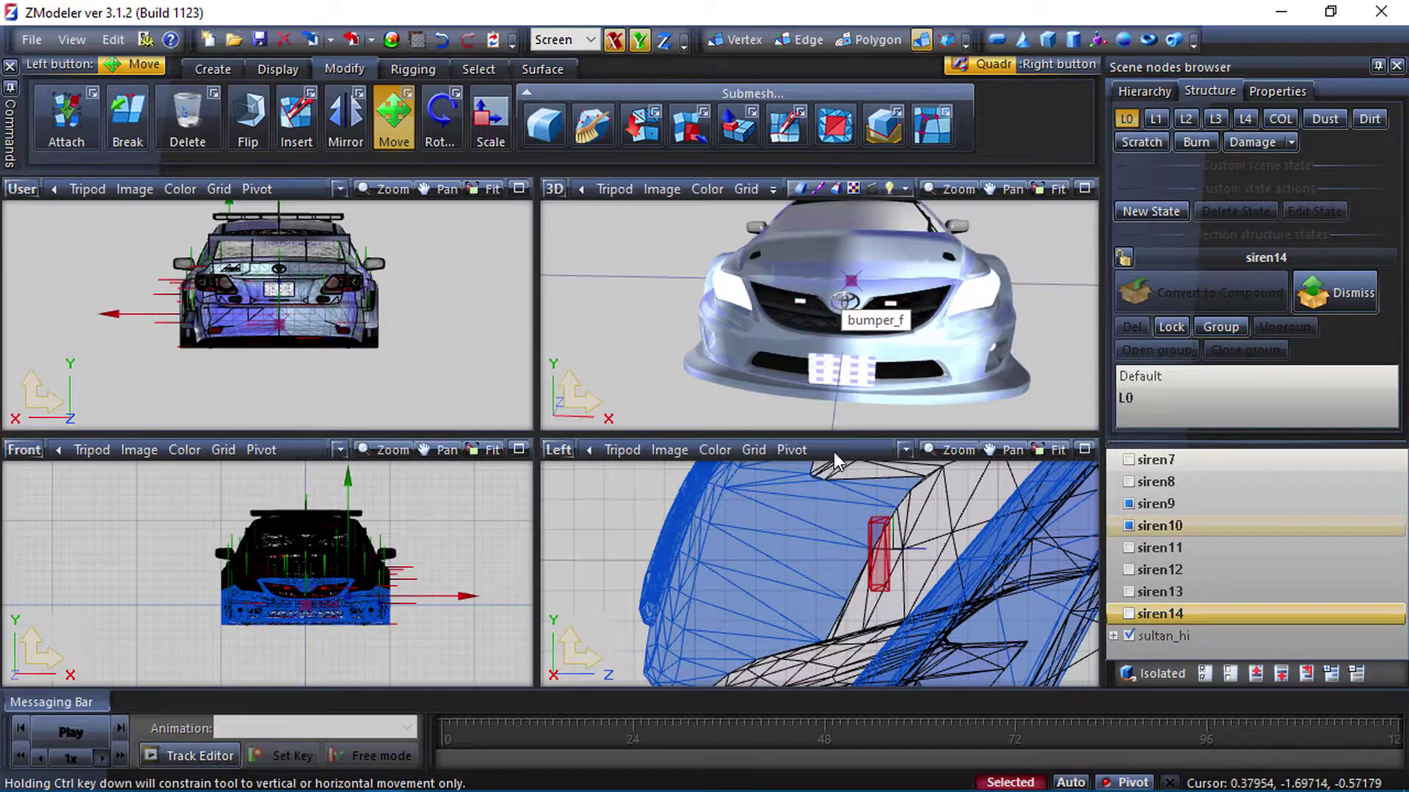
left_click(1128, 526)
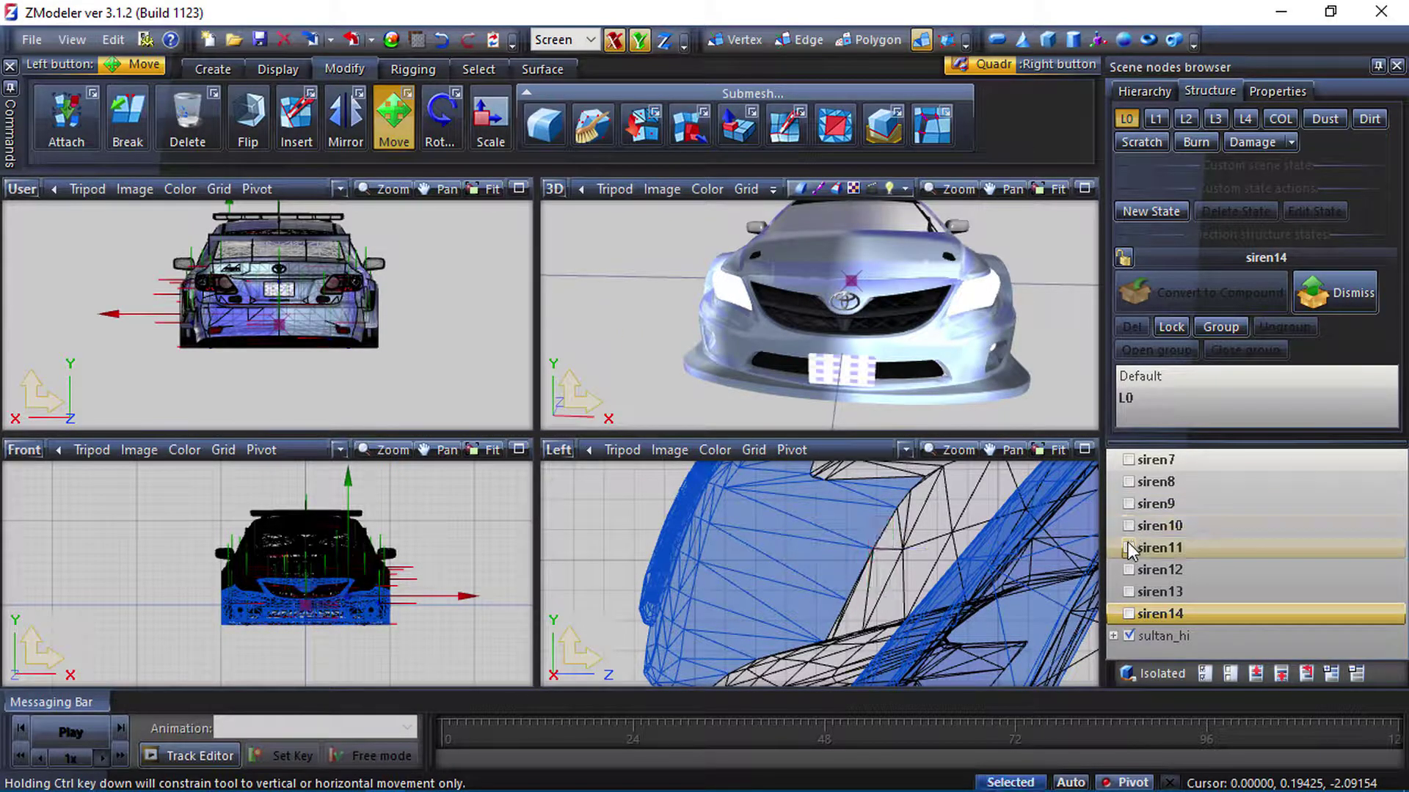
Select siren11 and siren12 and move them into rough position in the side view.
left_click(1127, 548)
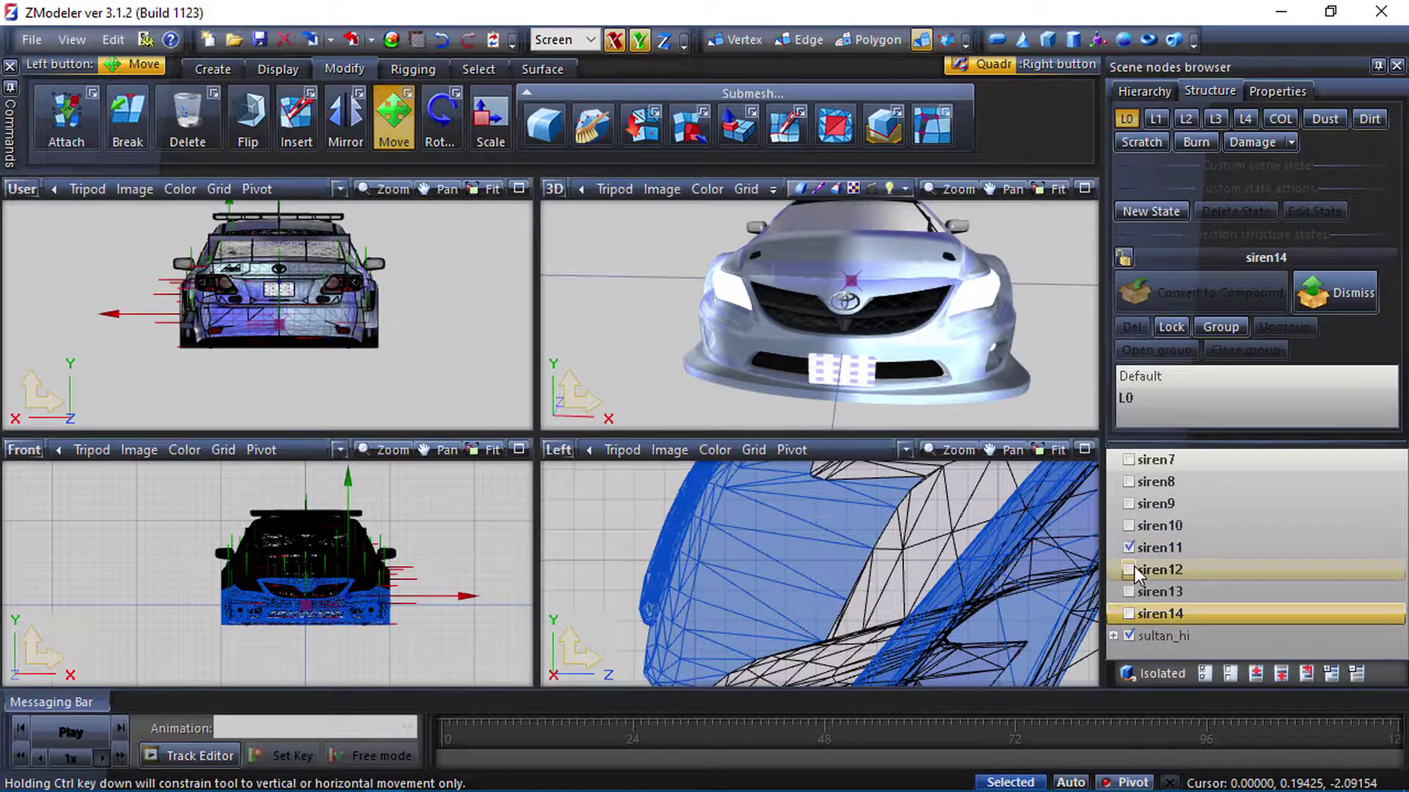
left_click(1137, 571)
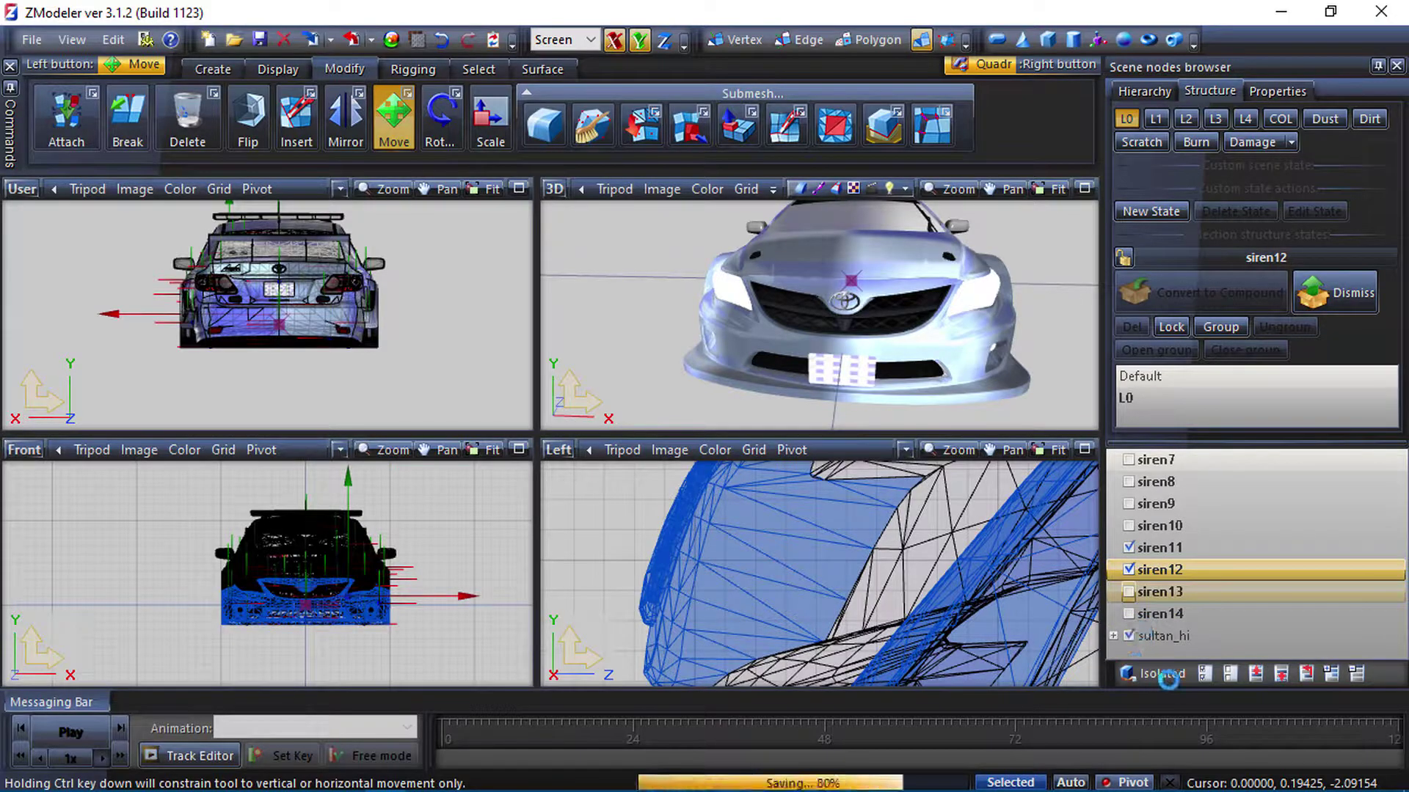
left_click(1128, 569)
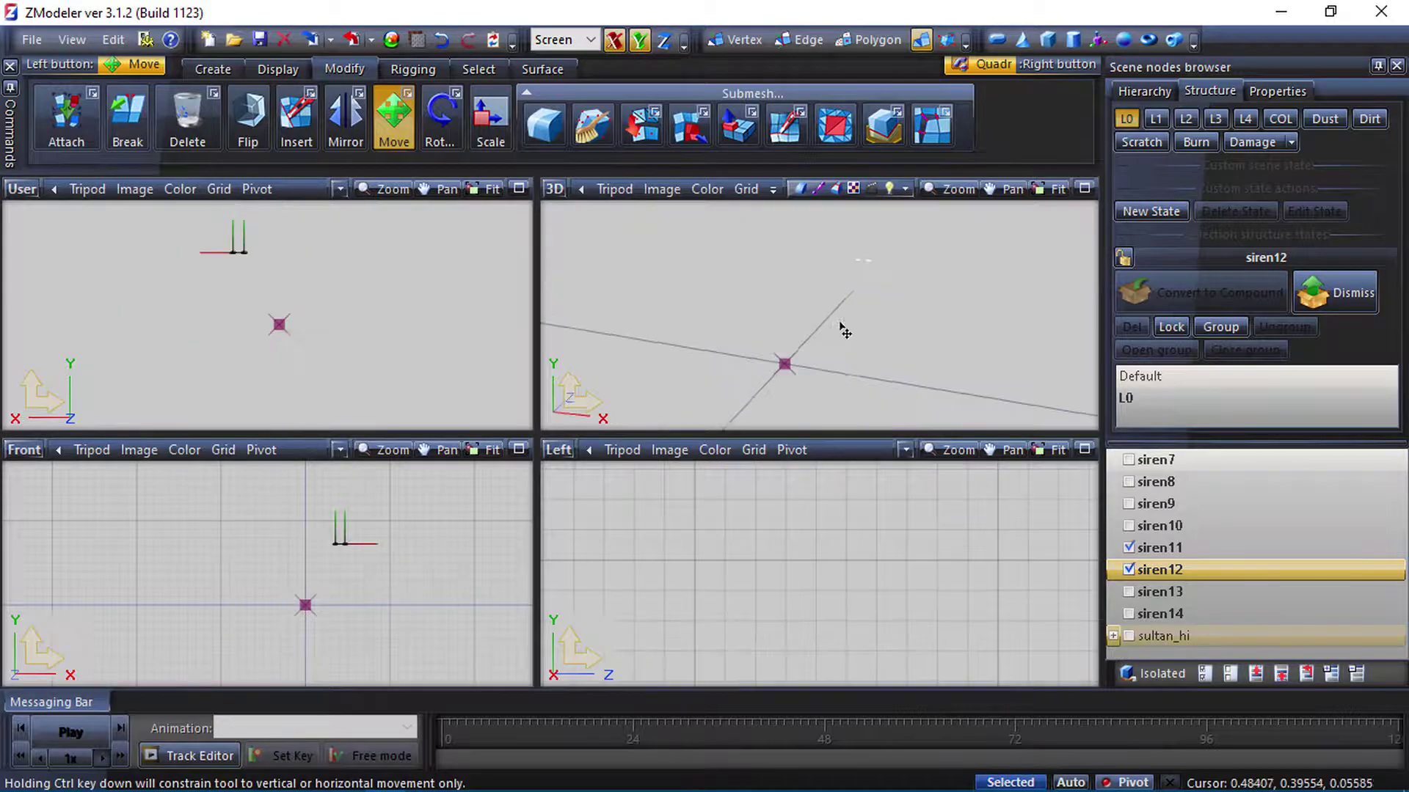
middle_click_drag(840, 326, 763, 411)
scroll(777, 569, "up", 5)
scroll(741, 571, "down", 5)
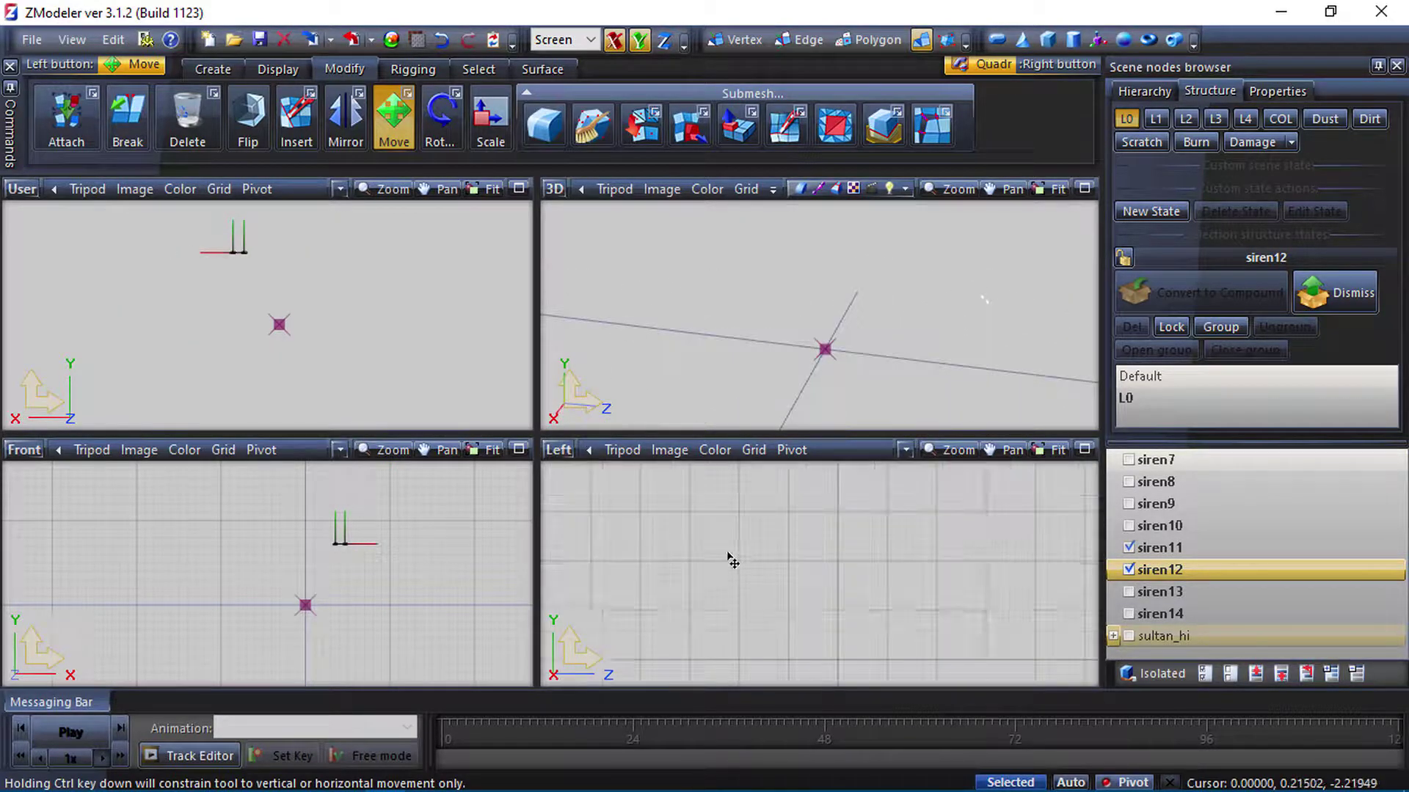
middle_click_drag(702, 561, 512, 565)
right_click_drag(959, 542, 882, 488)
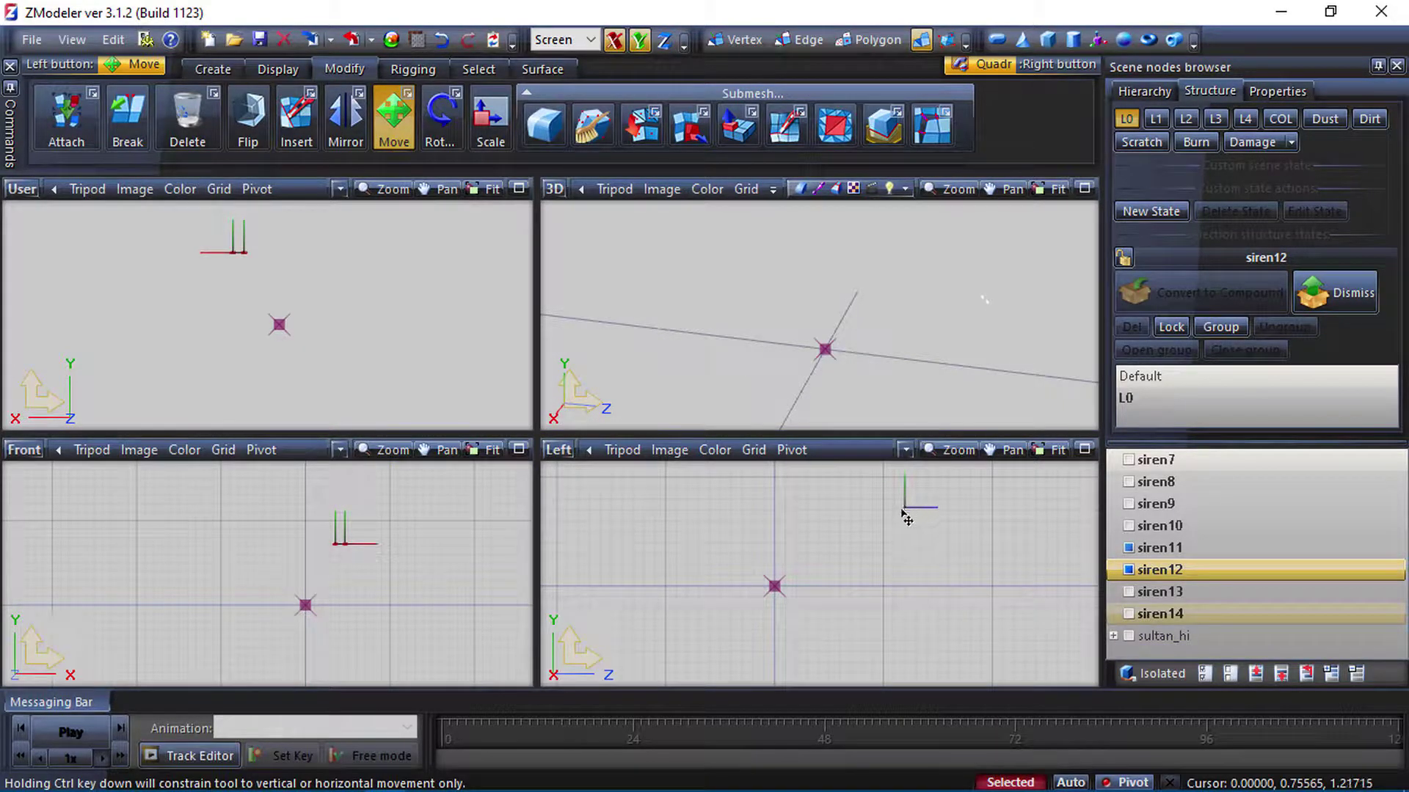
left_click_drag(912, 517, 1006, 510)
left_click(1129, 636)
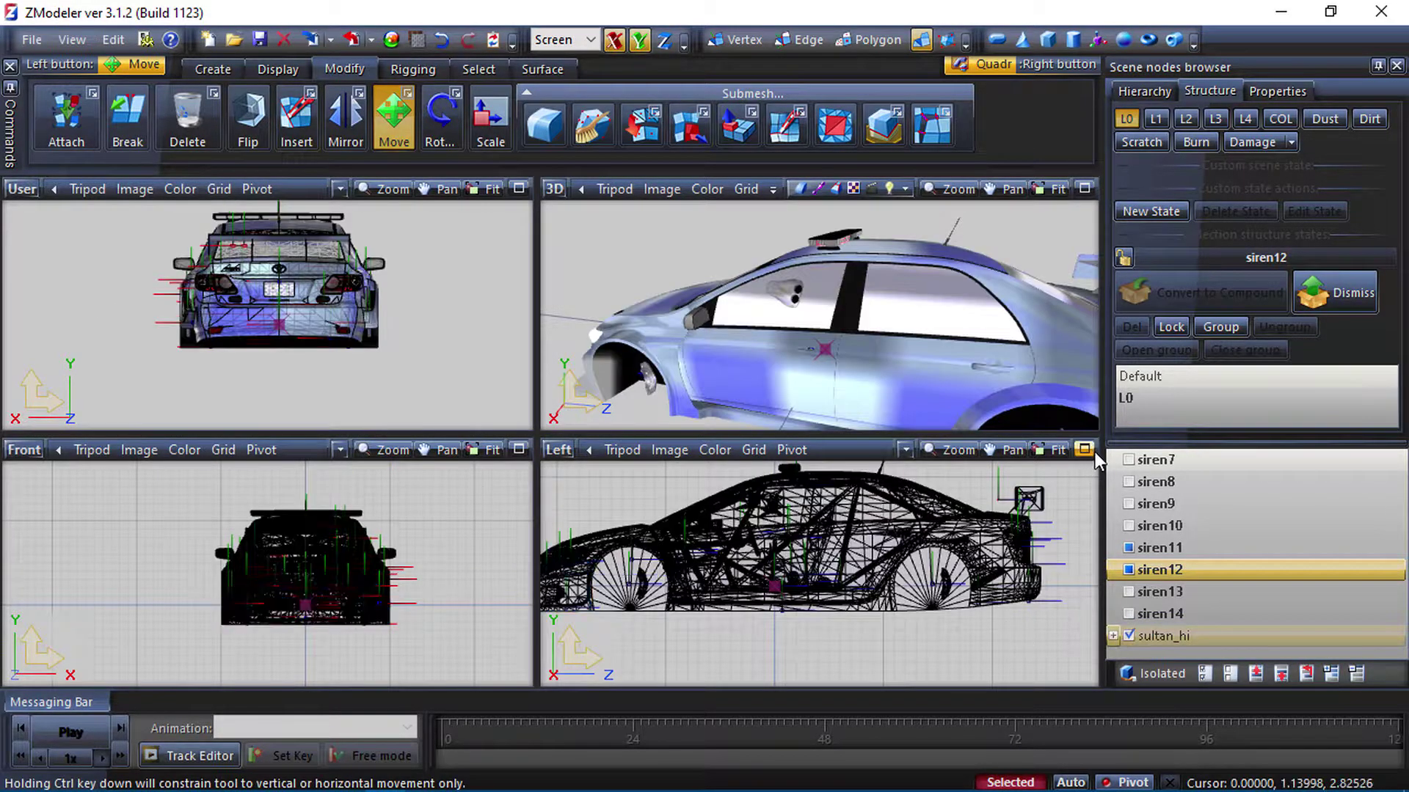
In the enlarged Left view, raise siren11 and siren12 toward the rear roofline.
left_click(1083, 449)
scroll(609, 504, "up", 3)
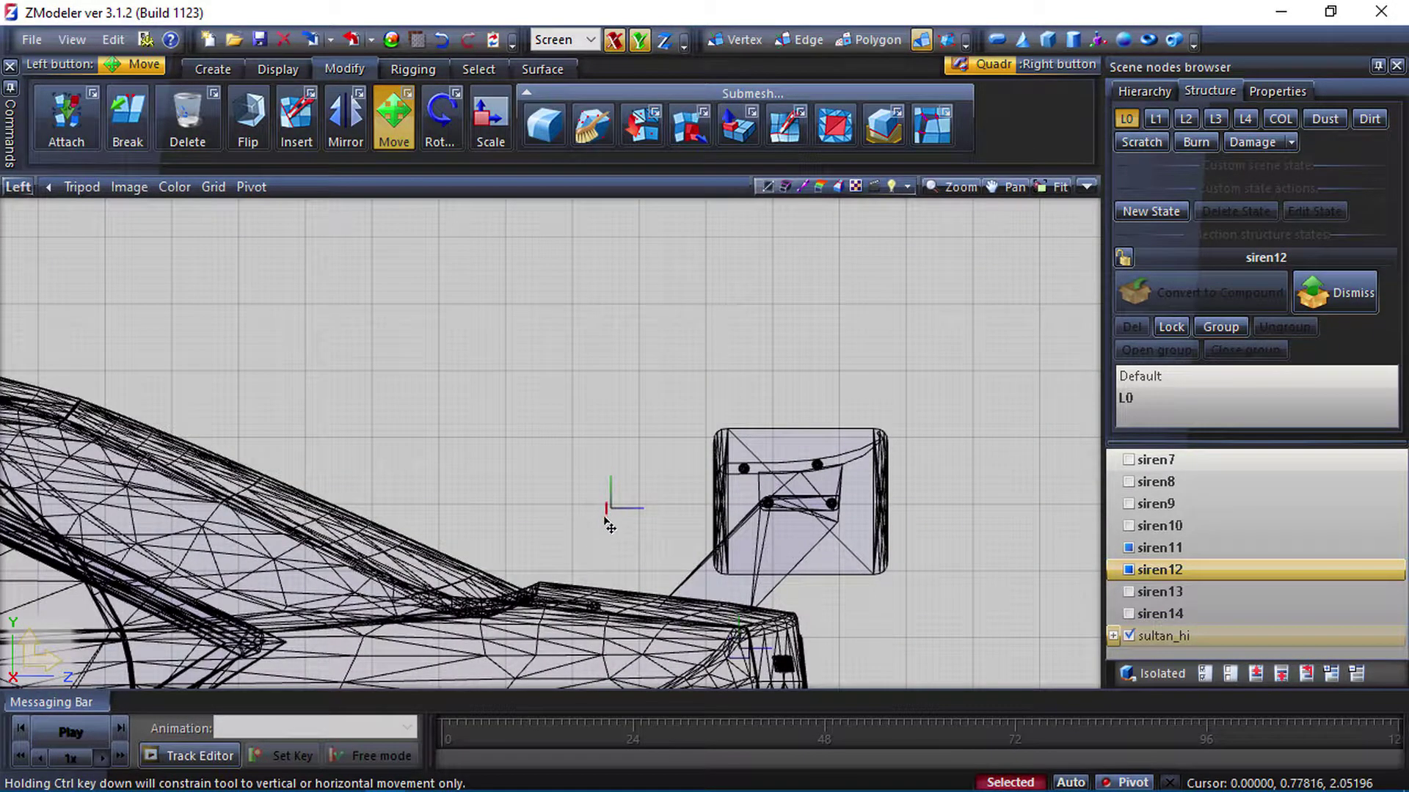
left_click_drag(612, 517, 414, 442)
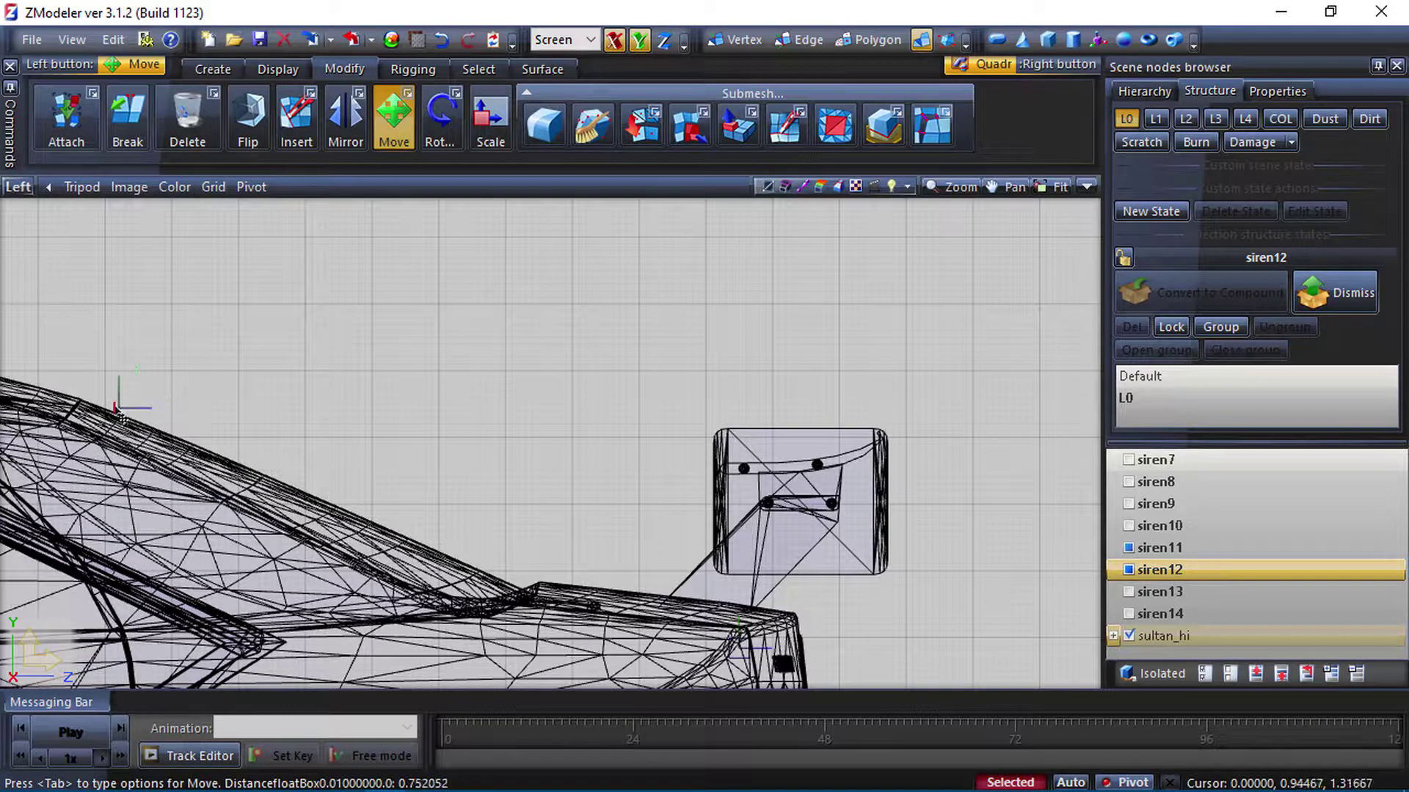
left_click_drag(115, 408, 109, 411)
scroll(917, 507, "down", 3)
scroll(491, 444, "up", 7)
left_click_drag(521, 566, 478, 535)
scroll(633, 469, "down", 6)
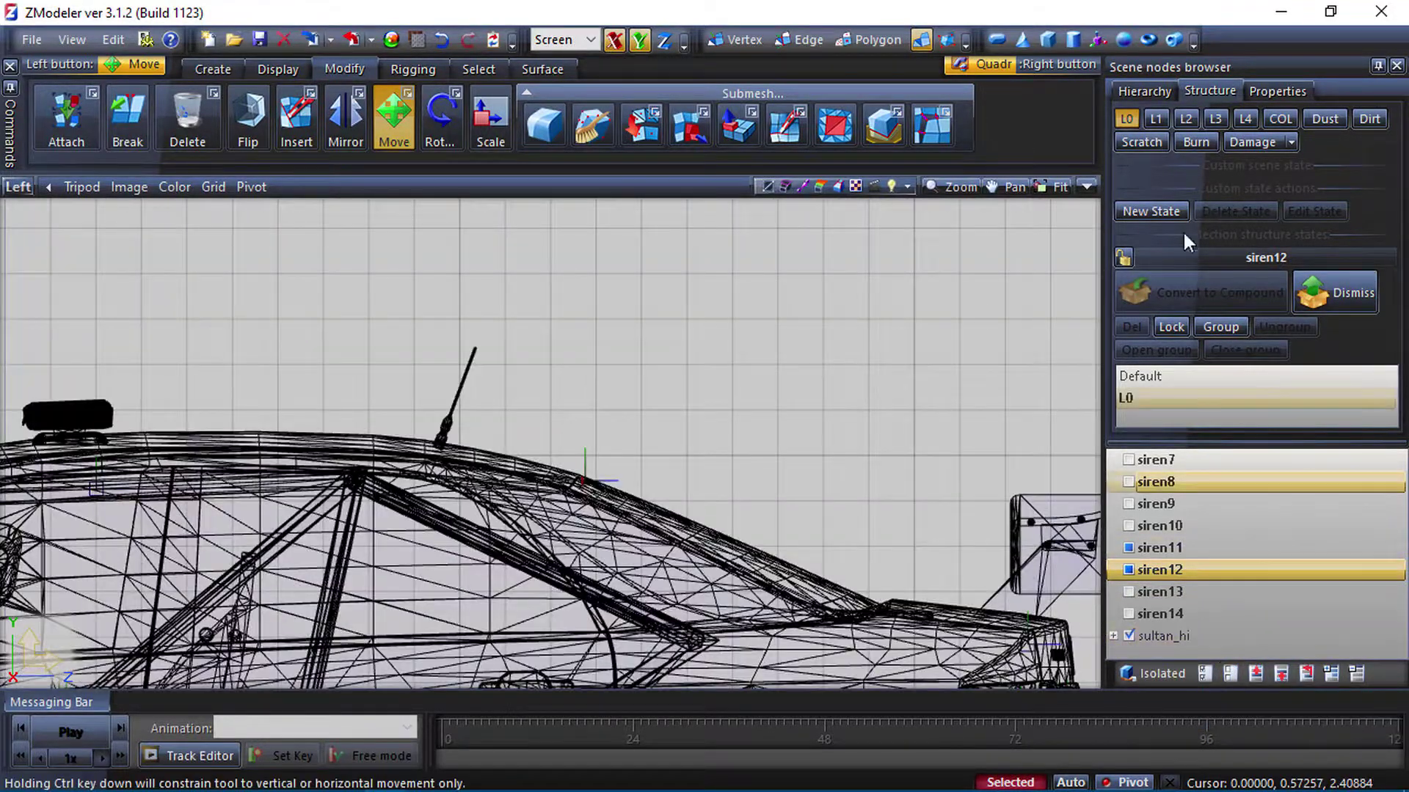
left_click(1086, 187)
Nudge siren11 and siren12 down onto the top edge of the rear window.
scroll(713, 293, "up", 5)
scroll(893, 619, "up", 5)
left_click_drag(755, 601, 757, 636)
middle_click_drag(1041, 355, 1016, 369)
left_click_drag(737, 628, 714, 635)
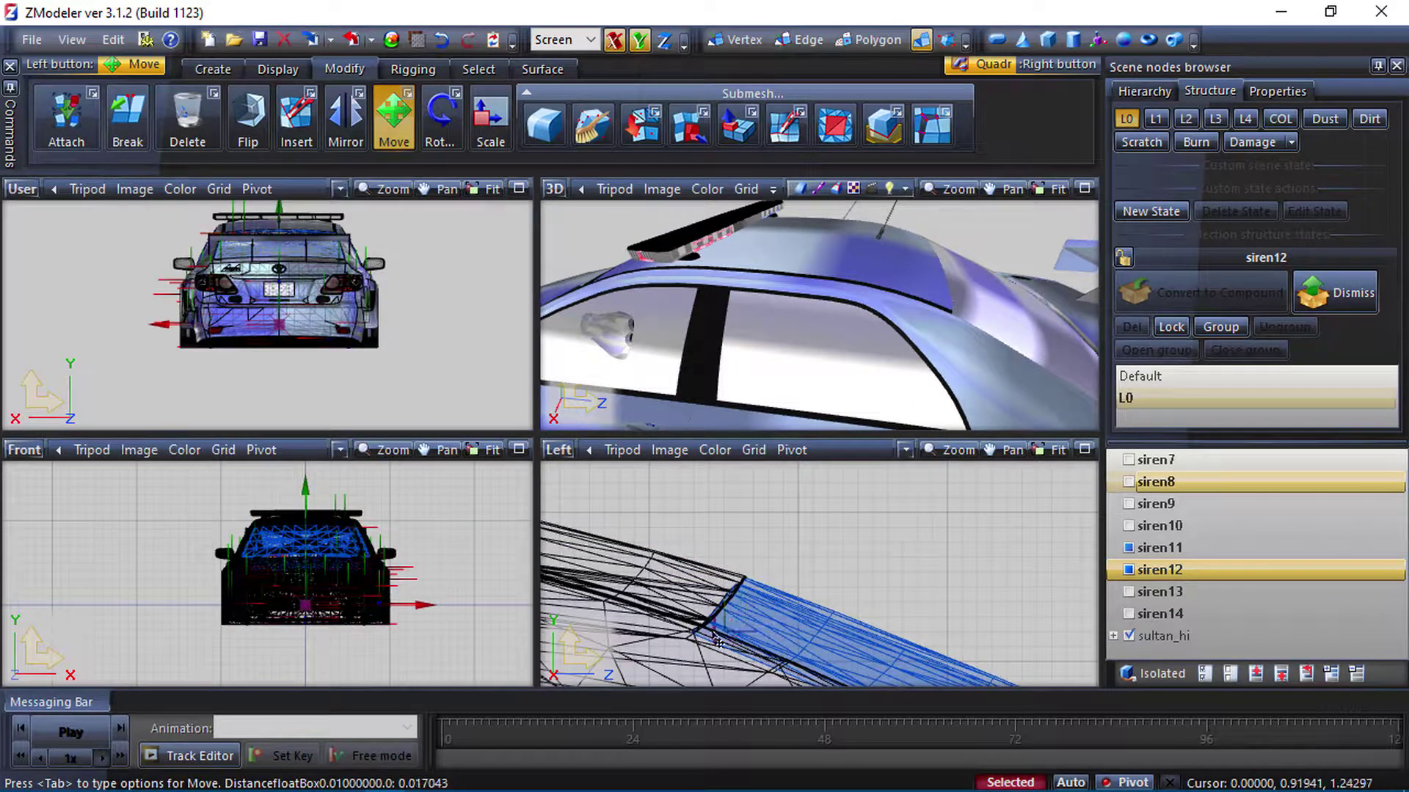
Switch the Front viewport to Back, fine-tune the two sirens, then select siren13 instead.
left_click(37, 456)
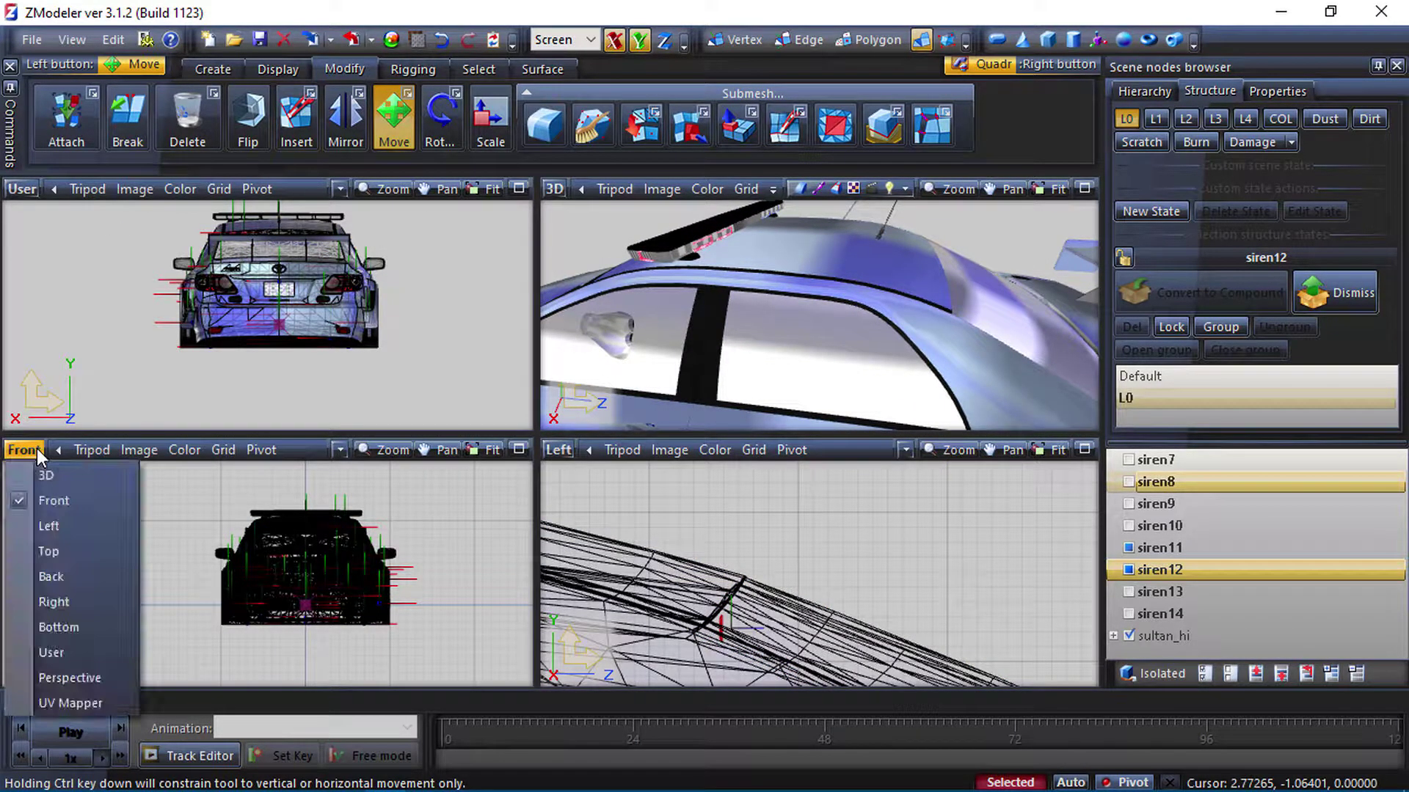
left_click(55, 576)
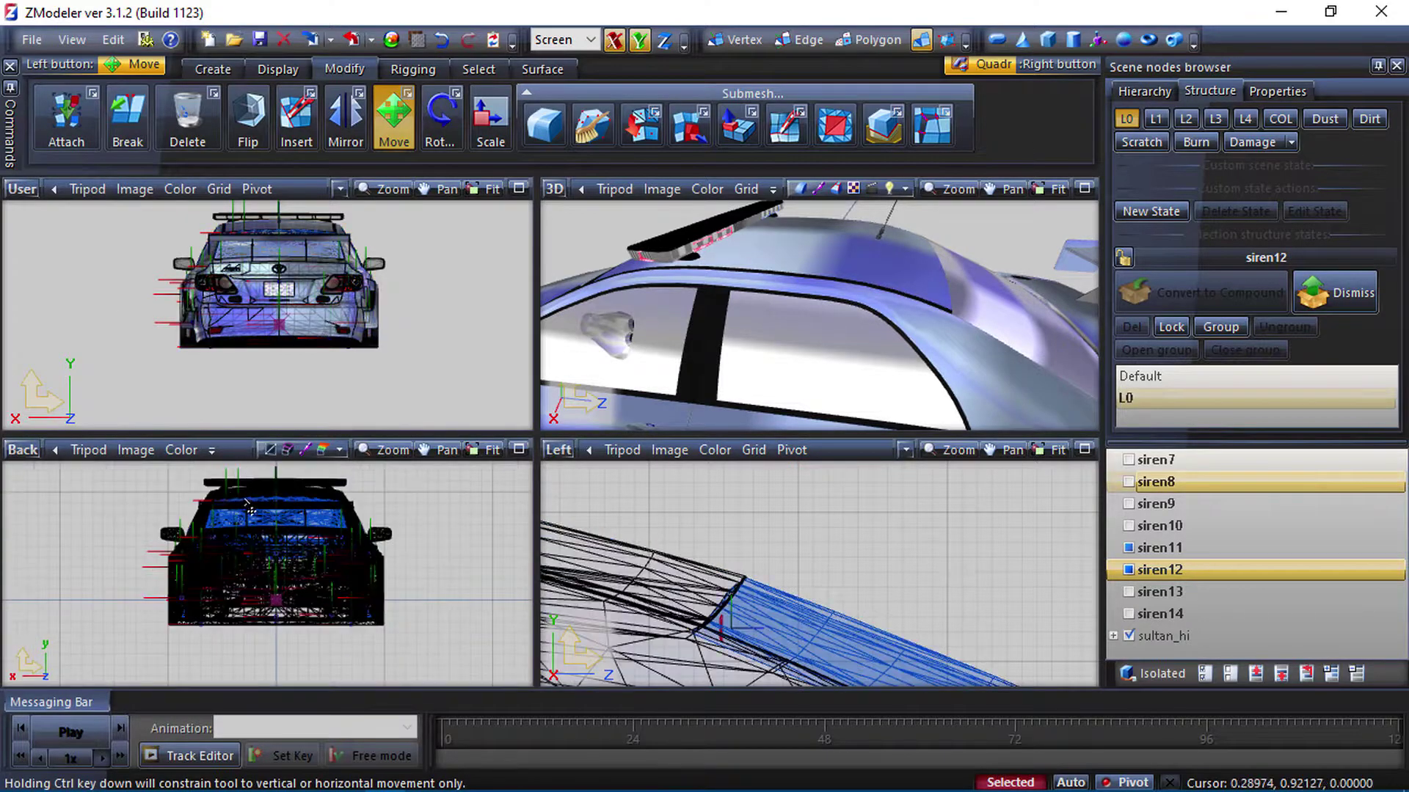
scroll(294, 565, "up", 8)
scroll(378, 521, "down", 3)
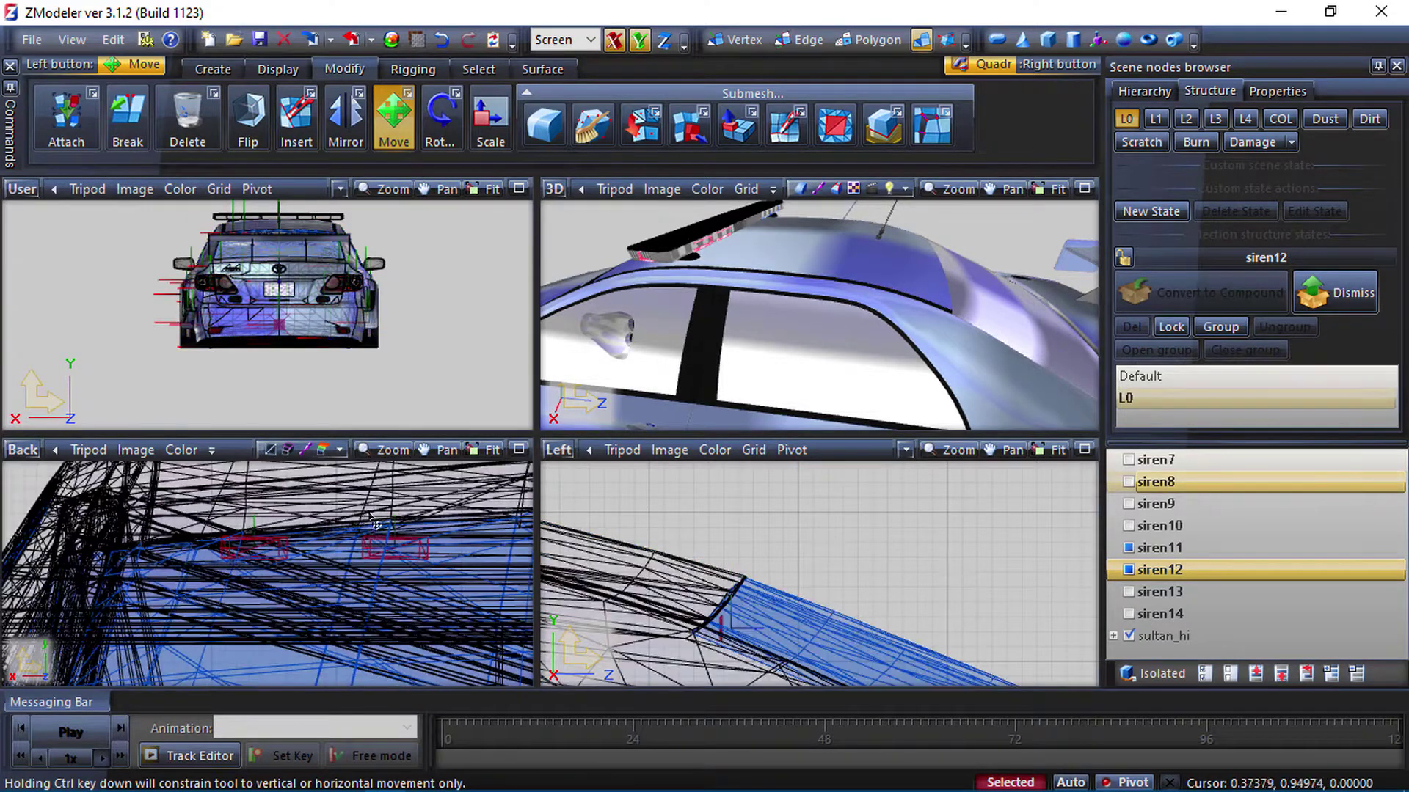
left_click_drag(273, 548, 233, 558)
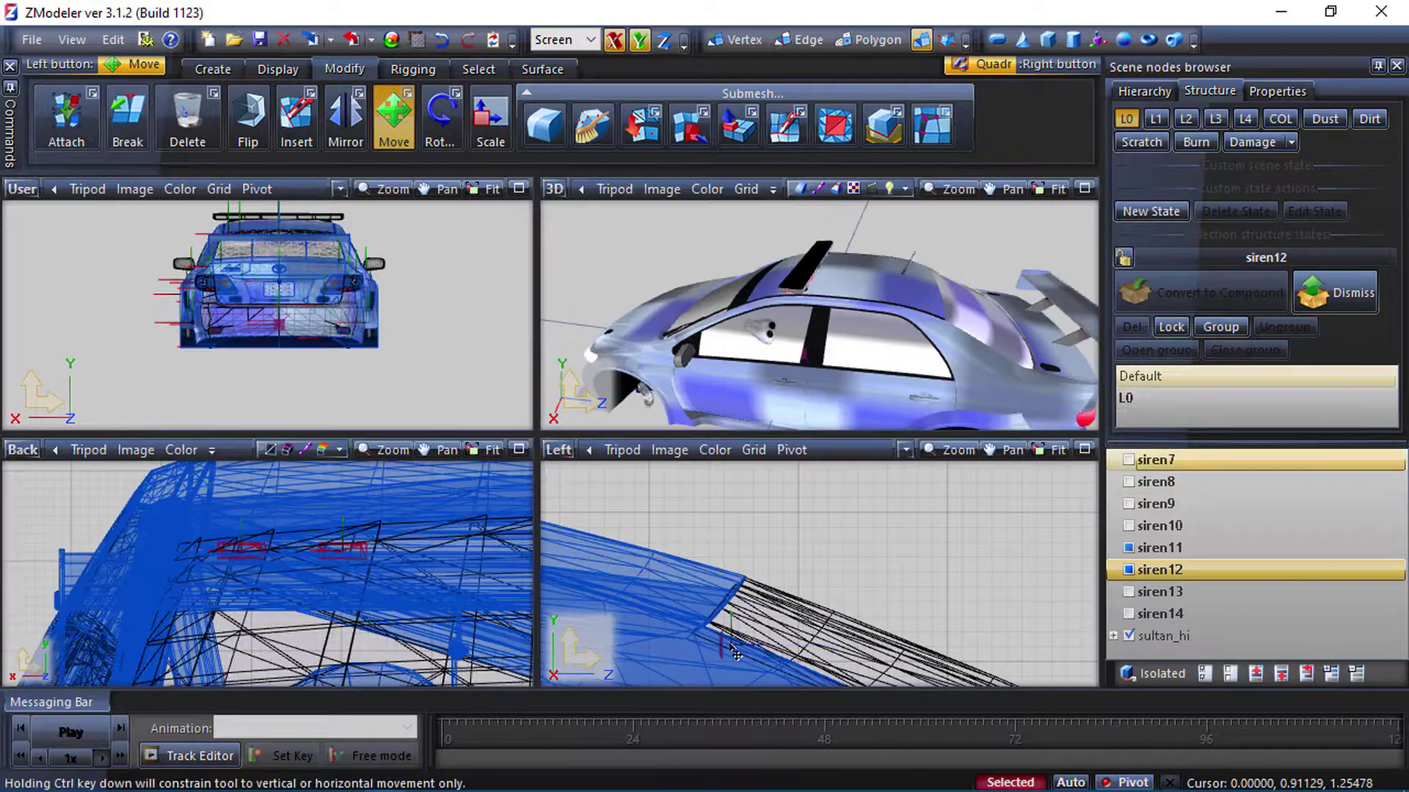
left_click_drag(728, 648, 724, 644)
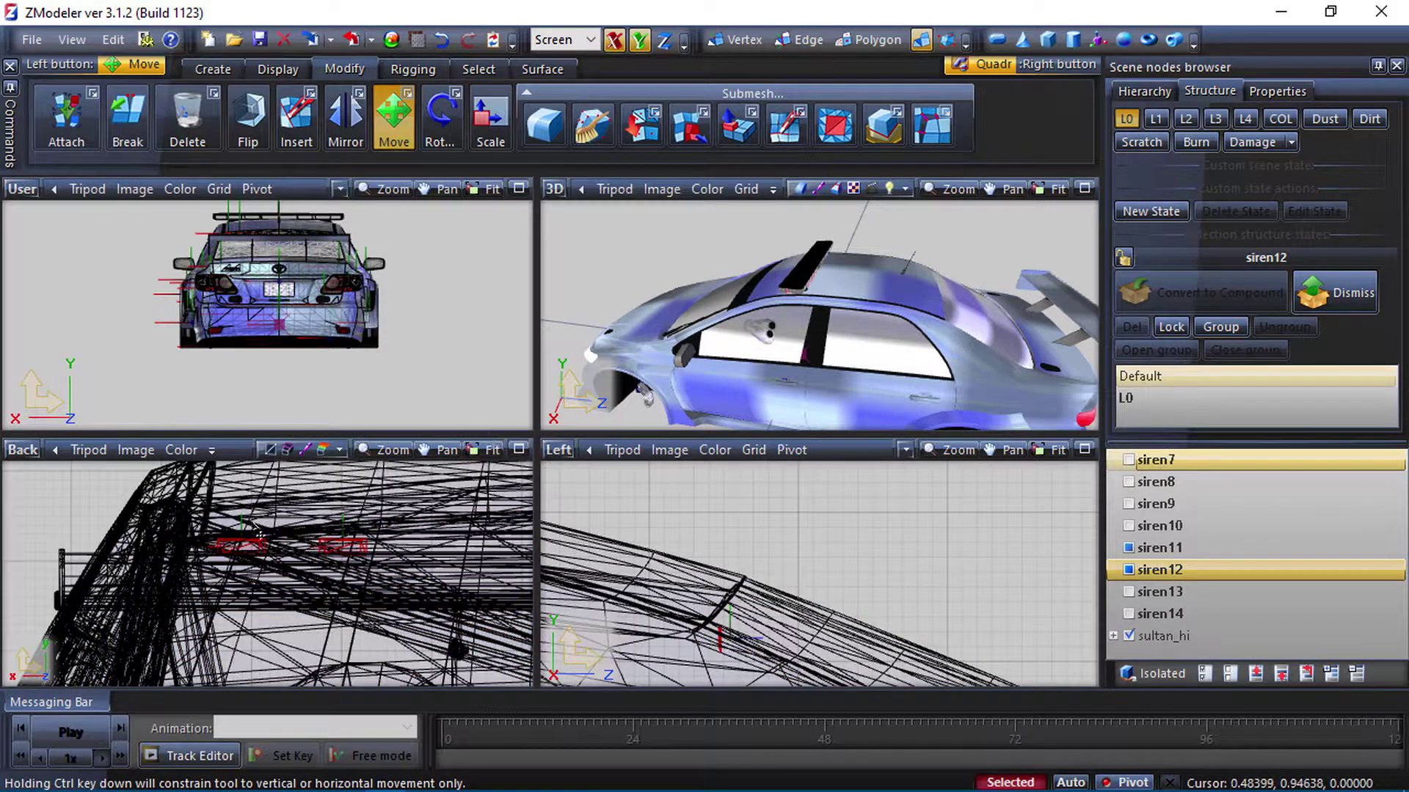
scroll(268, 529, "down", 5)
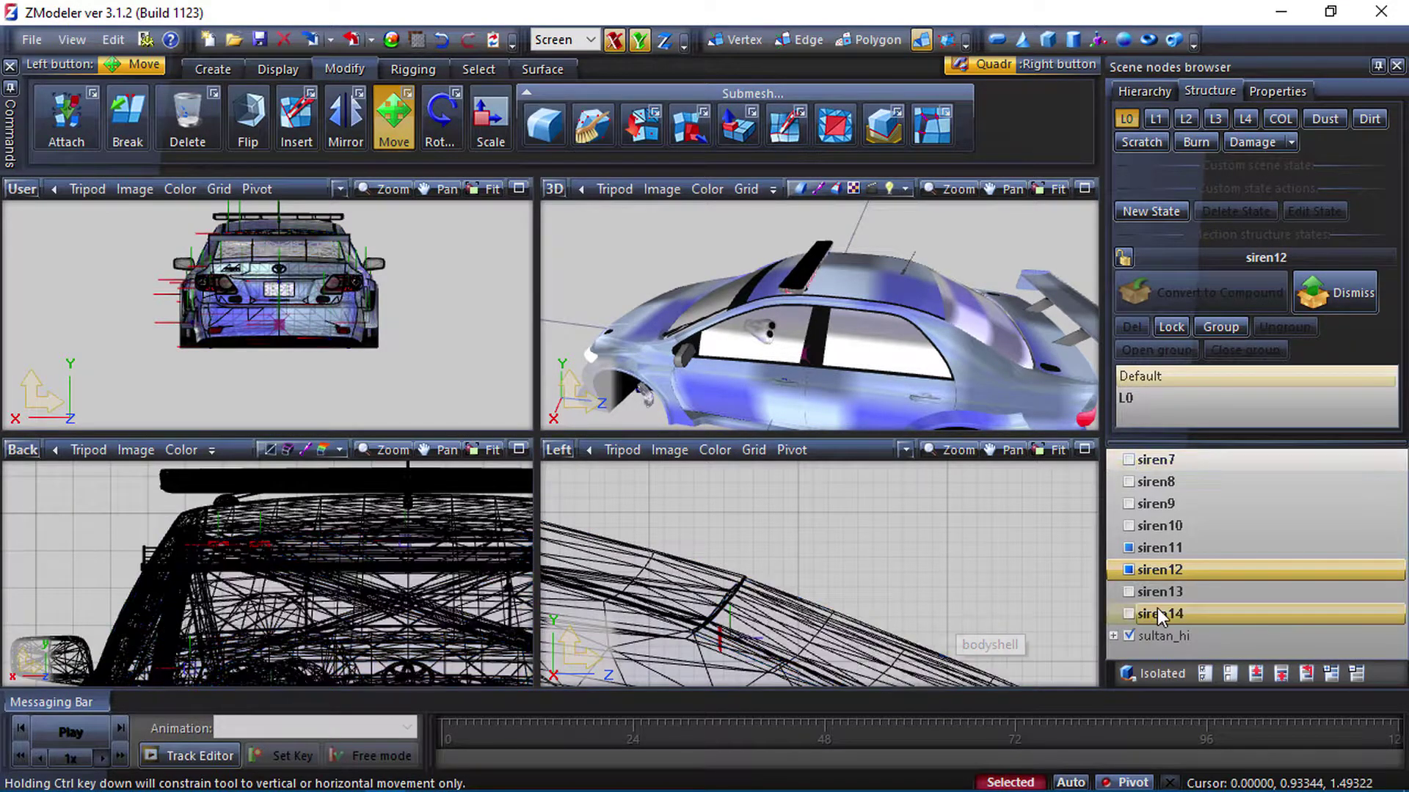
left_click(1128, 570)
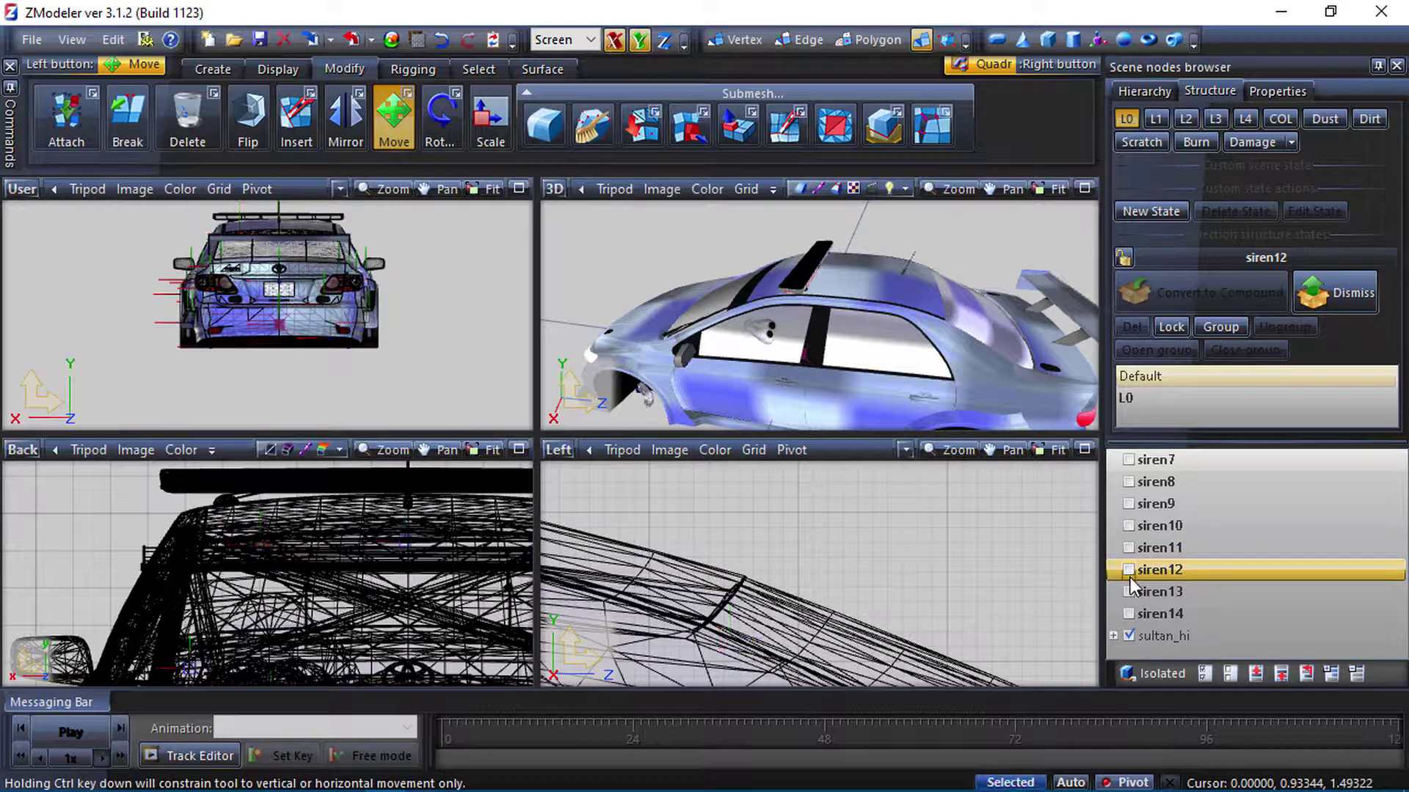
left_click(1129, 591)
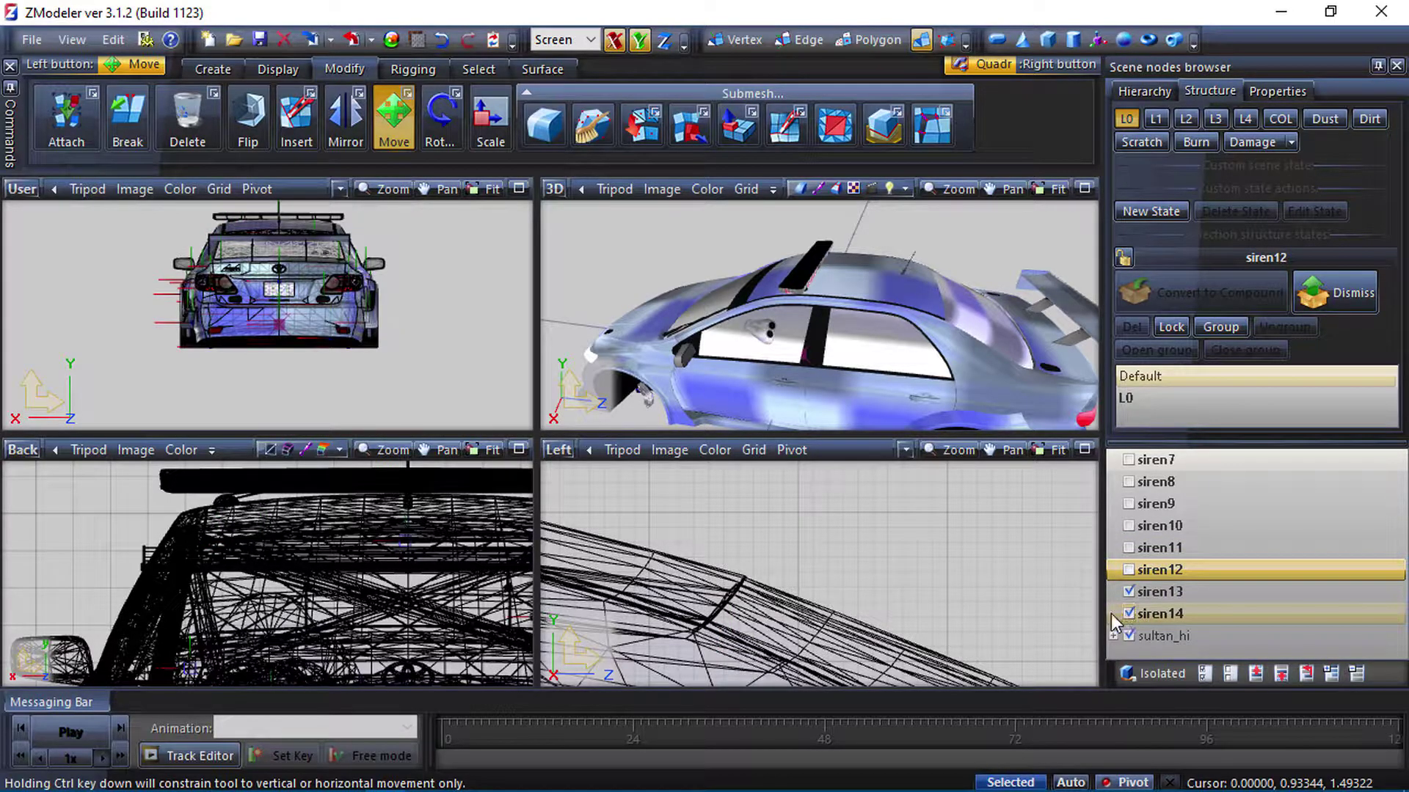
Hide the car body and move siren13 and siren14 into place over the rear.
left_click(1129, 636)
right_click_drag(466, 608, 331, 541)
key("space")
scroll(759, 562, "down", 10)
scroll(726, 617, "up", 4)
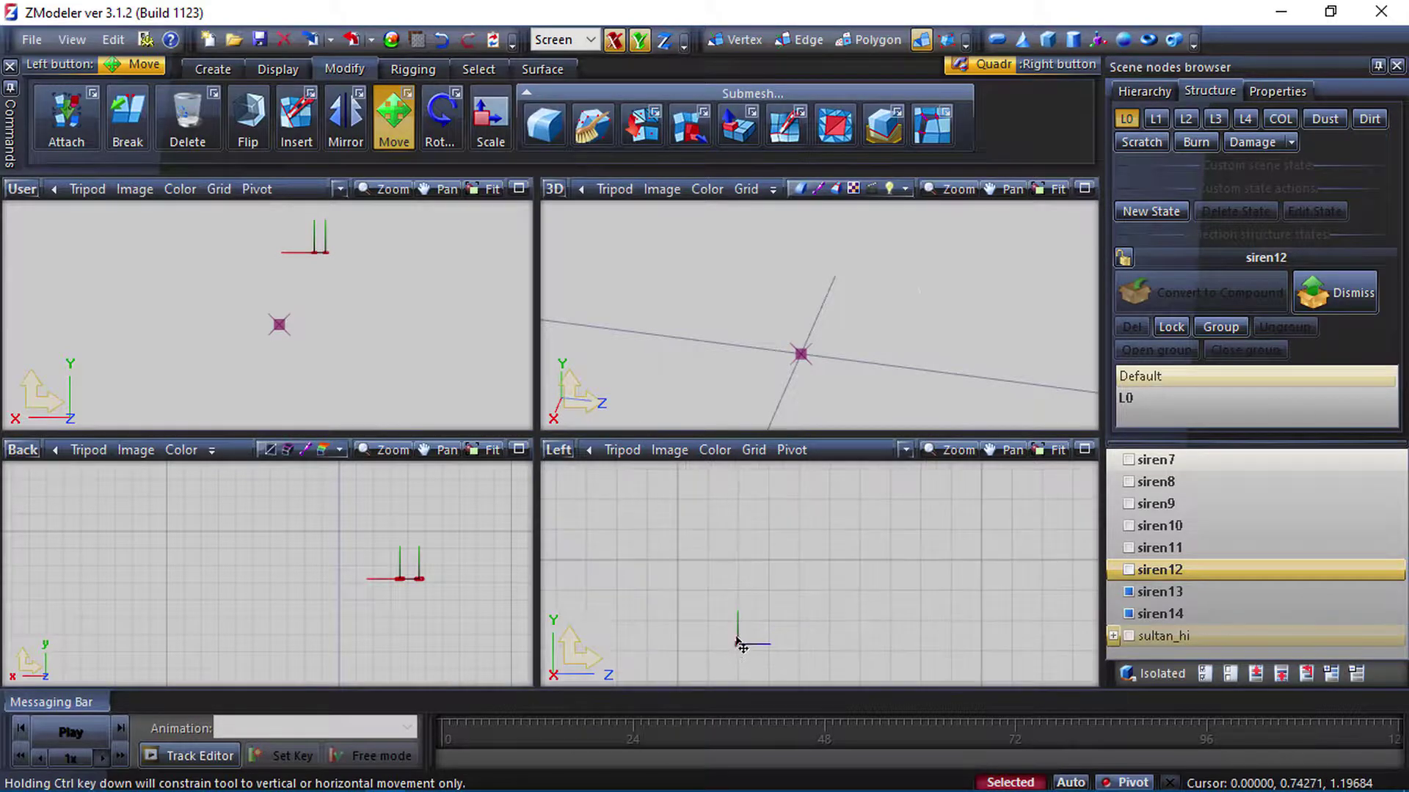
left_click_drag(741, 651, 851, 583)
left_click(1130, 636)
left_click_drag(829, 596, 749, 598)
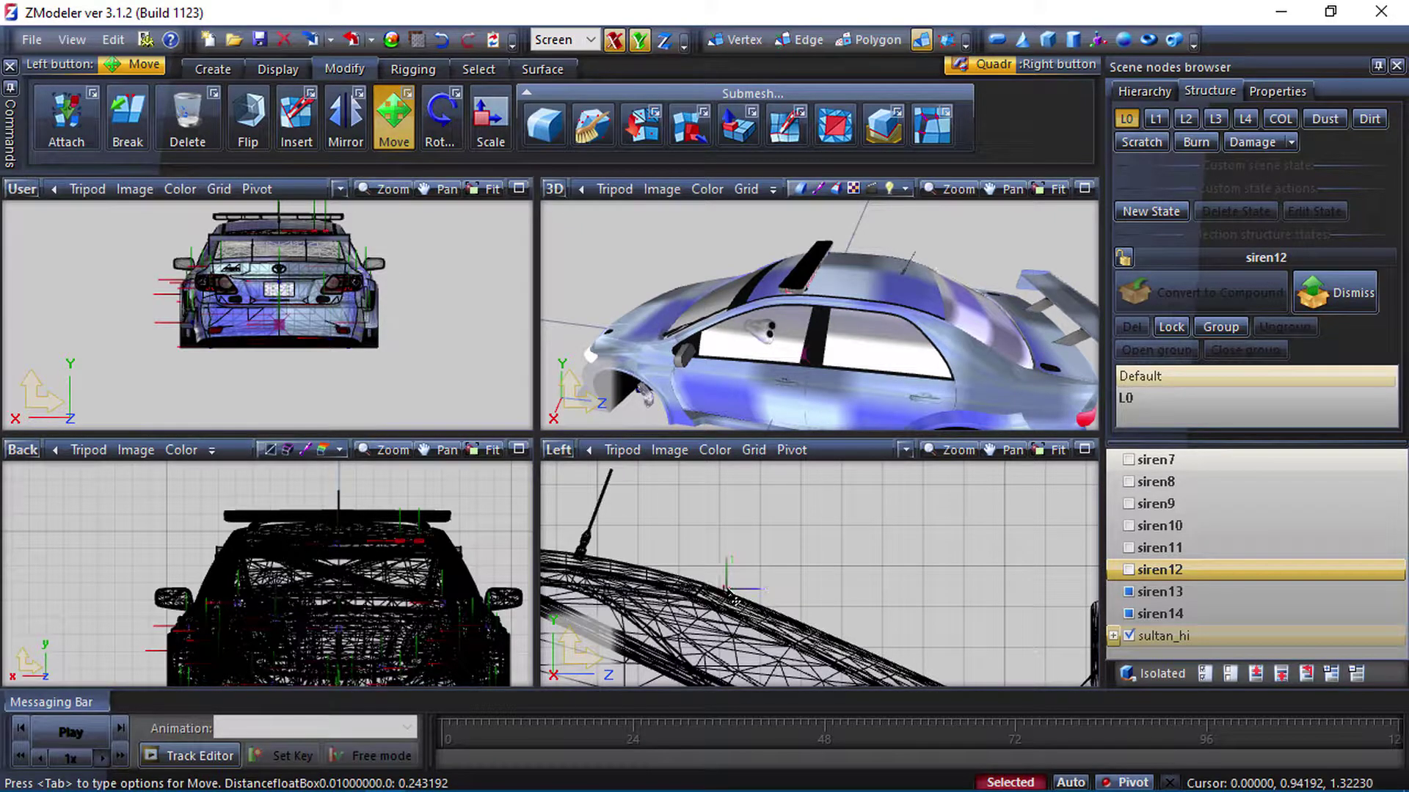
Reposition siren12 on the rear spoiler, then show all hidden siren objects.
scroll(432, 550, "up", 3)
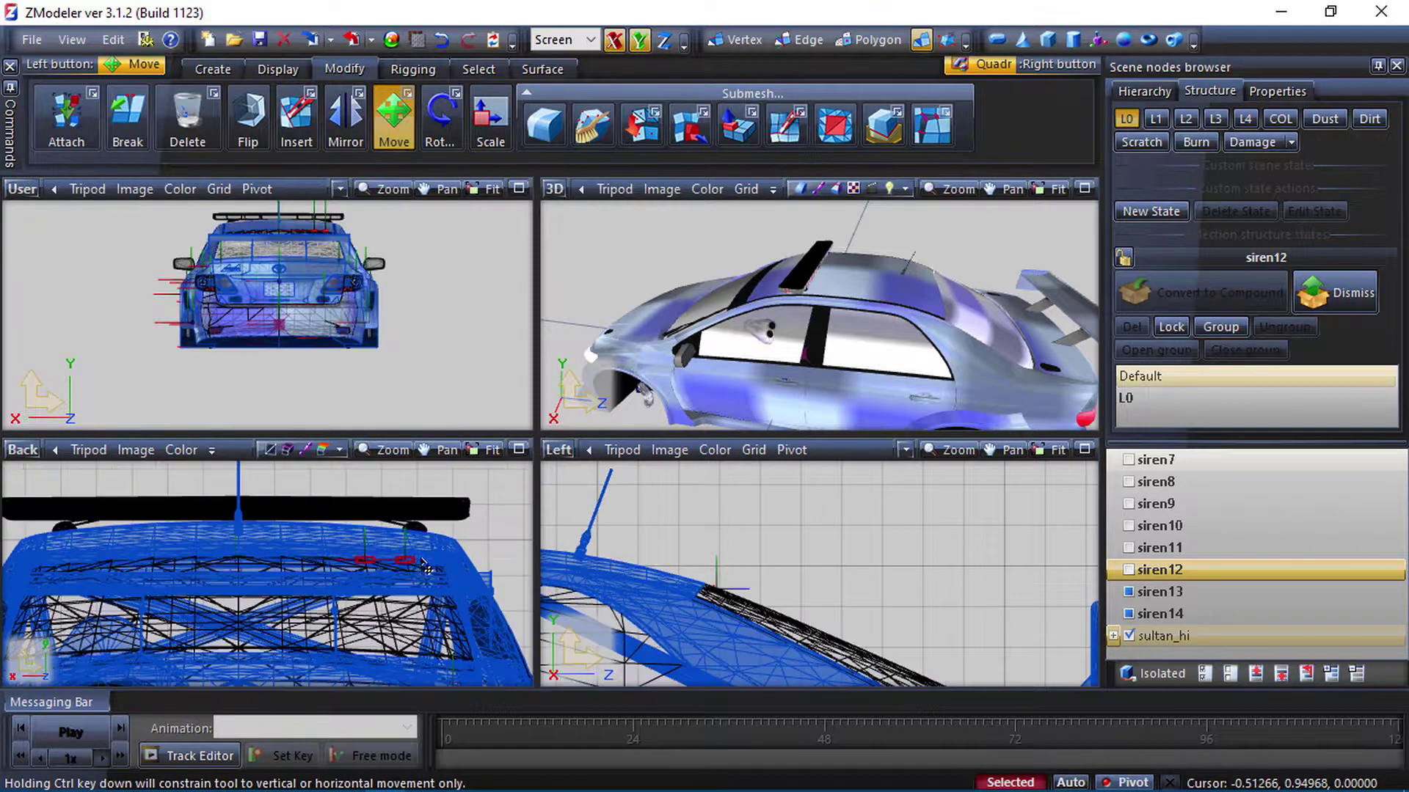
left_click_drag(415, 572, 424, 584)
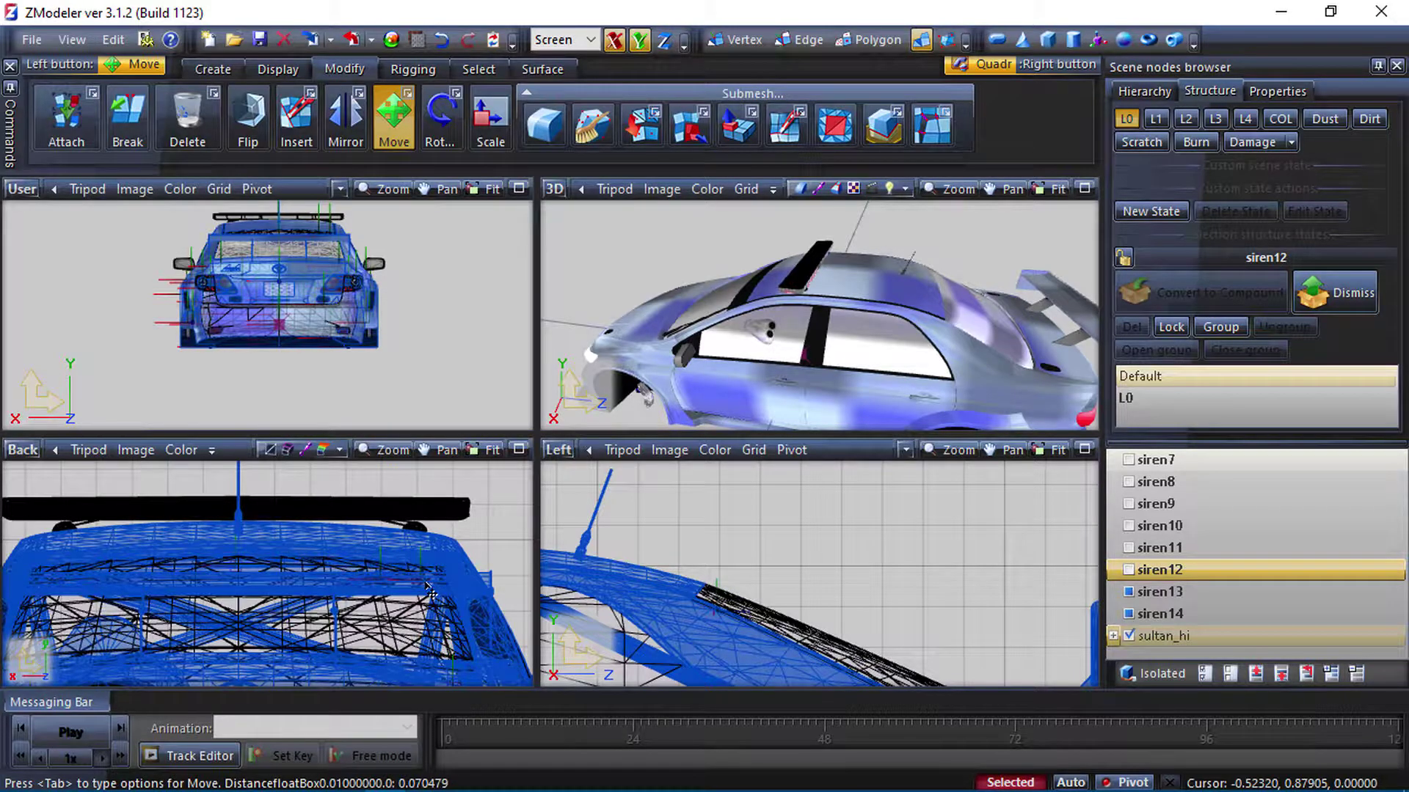
middle_click_drag(844, 316, 675, 323)
scroll(719, 608, "up", 4)
left_click_drag(704, 636, 686, 552)
scroll(426, 572, "up", 4)
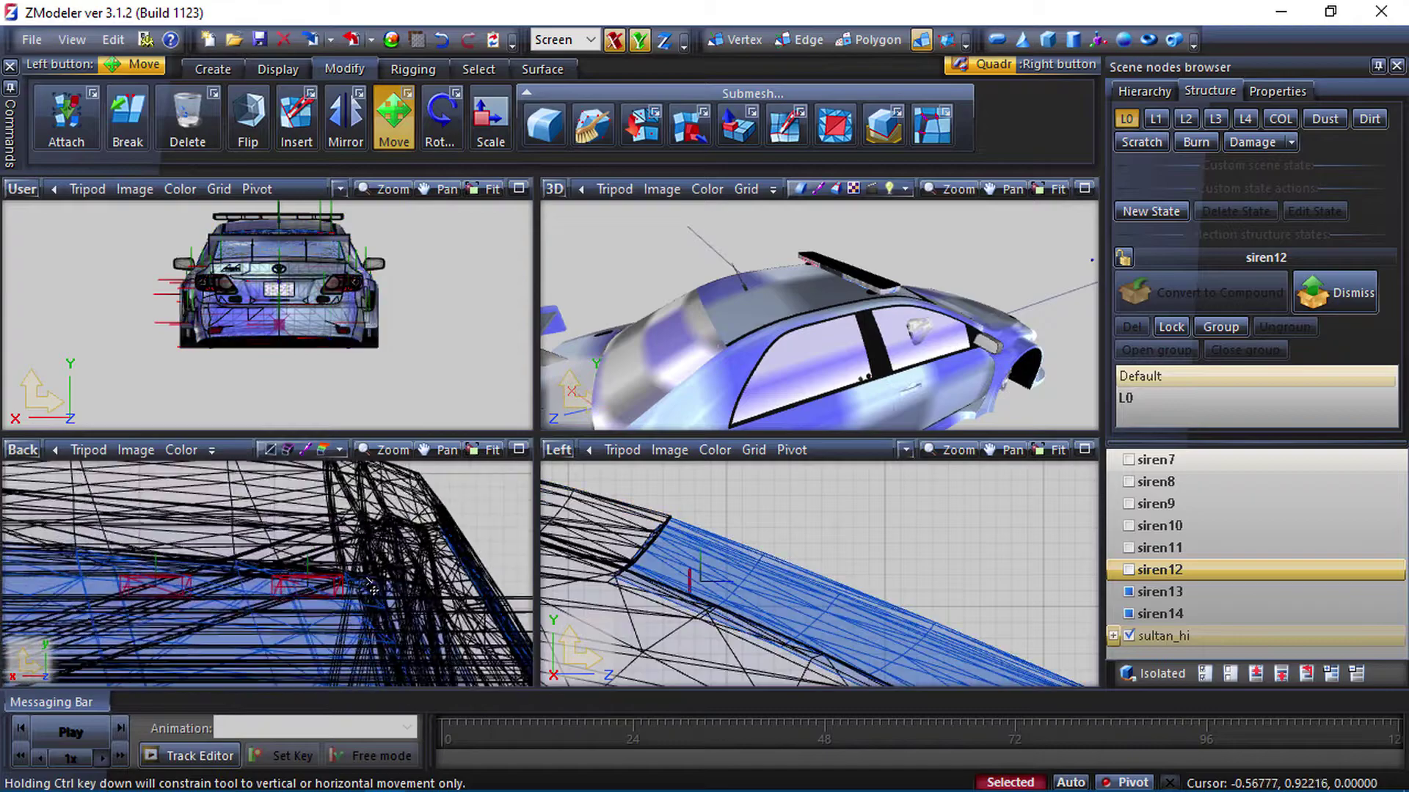
scroll(739, 514, "down", 3)
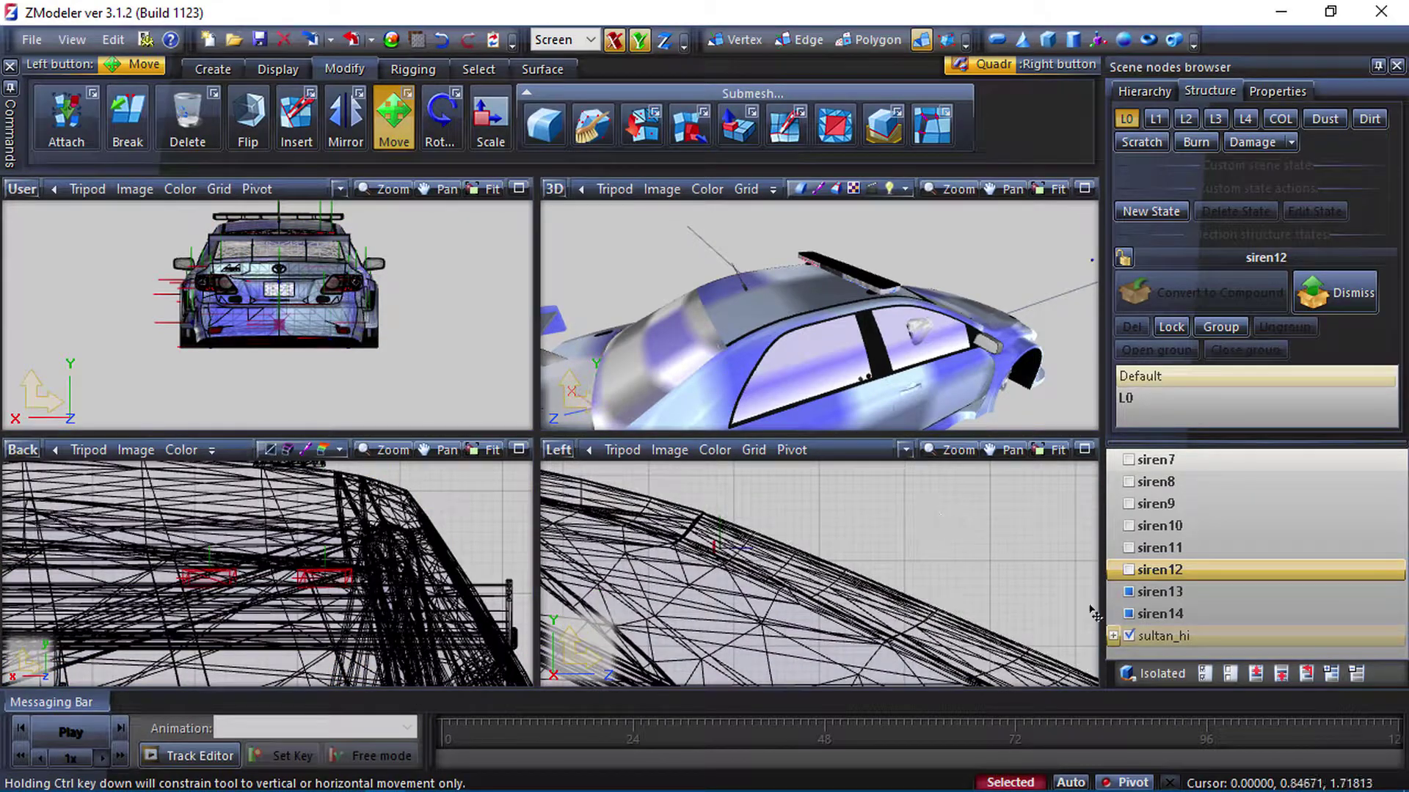
left_click(1205, 673)
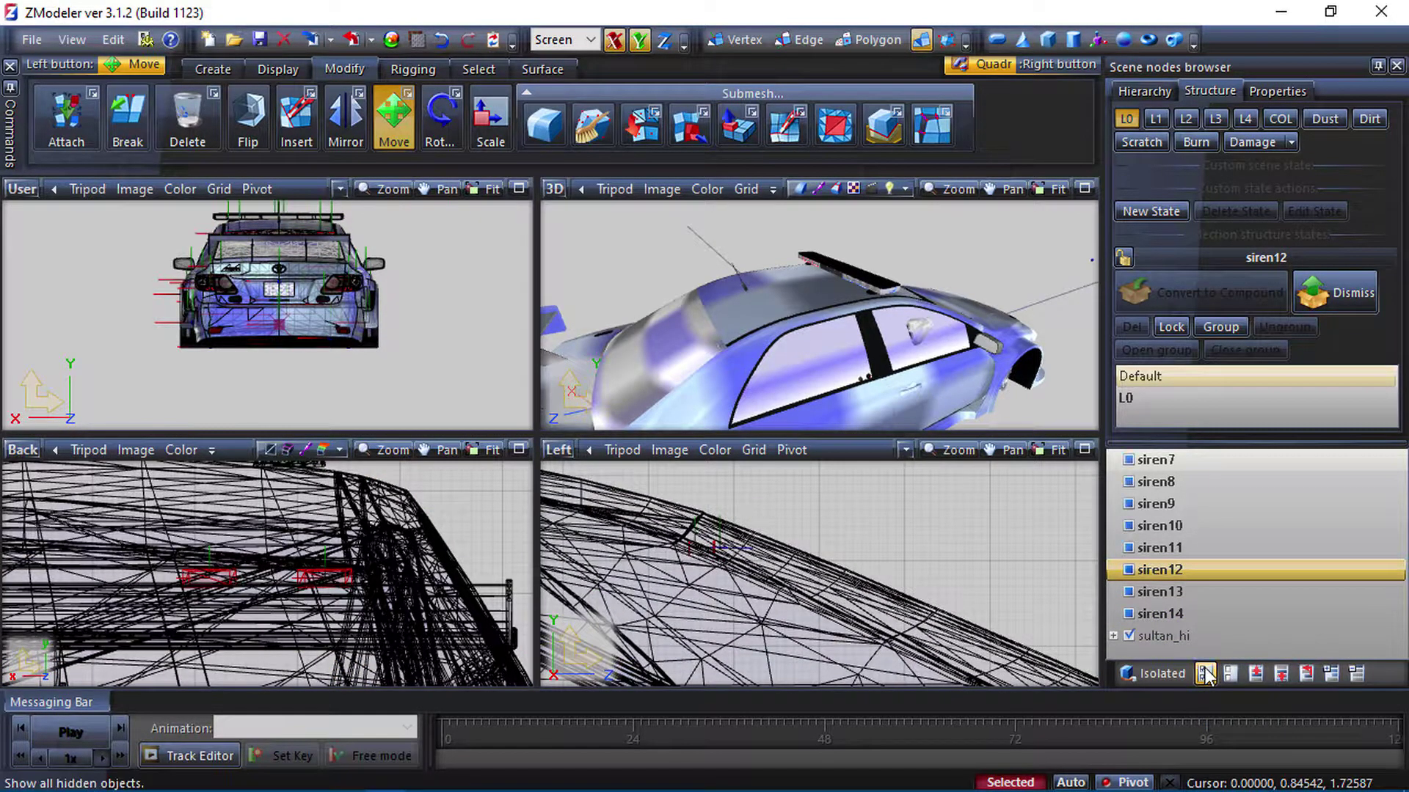
Hide sultan_hi and marquee-select all the sirens in the Back view.
left_click(1128, 636)
scroll(360, 587, "up", 3)
scroll(318, 575, "down", 4)
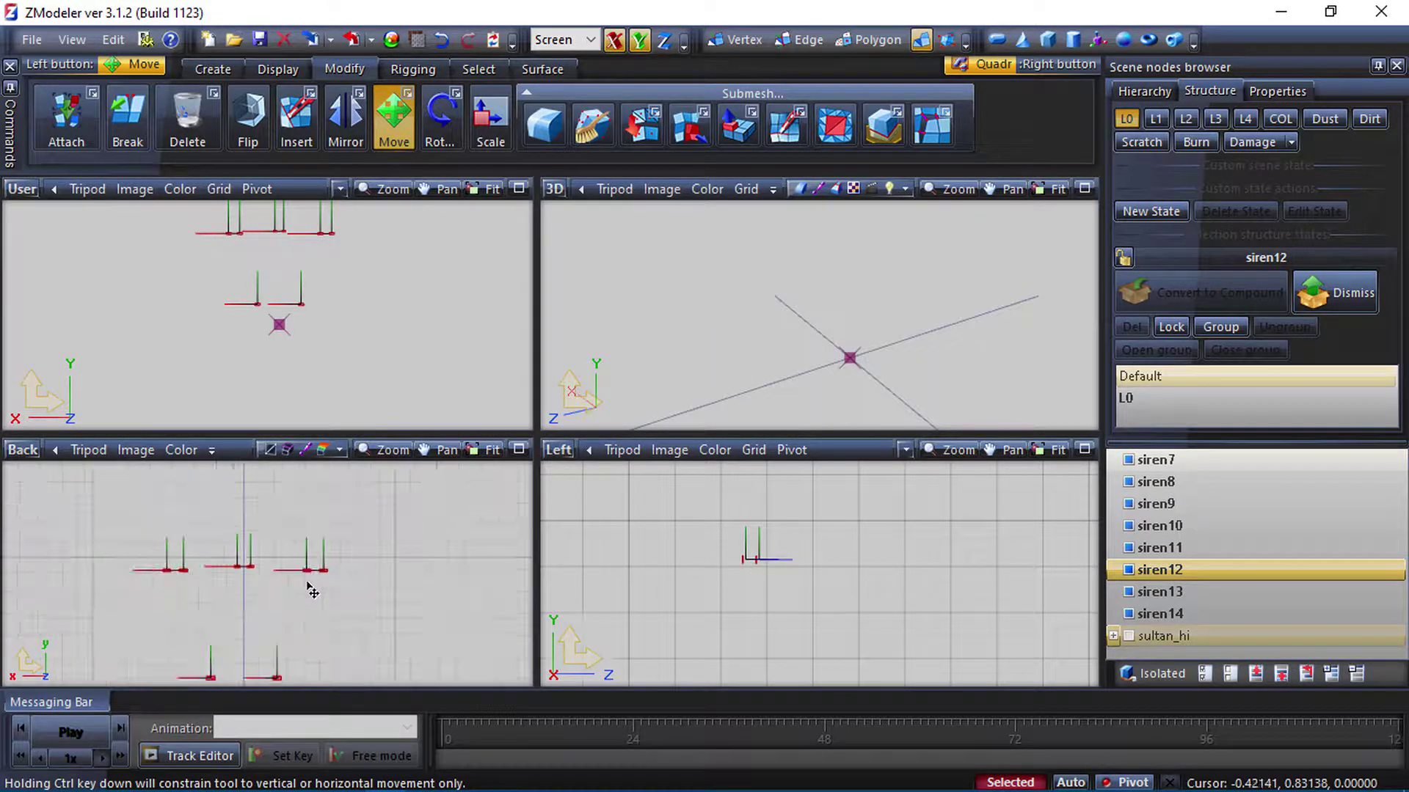
left_click_drag(350, 527, 196, 662)
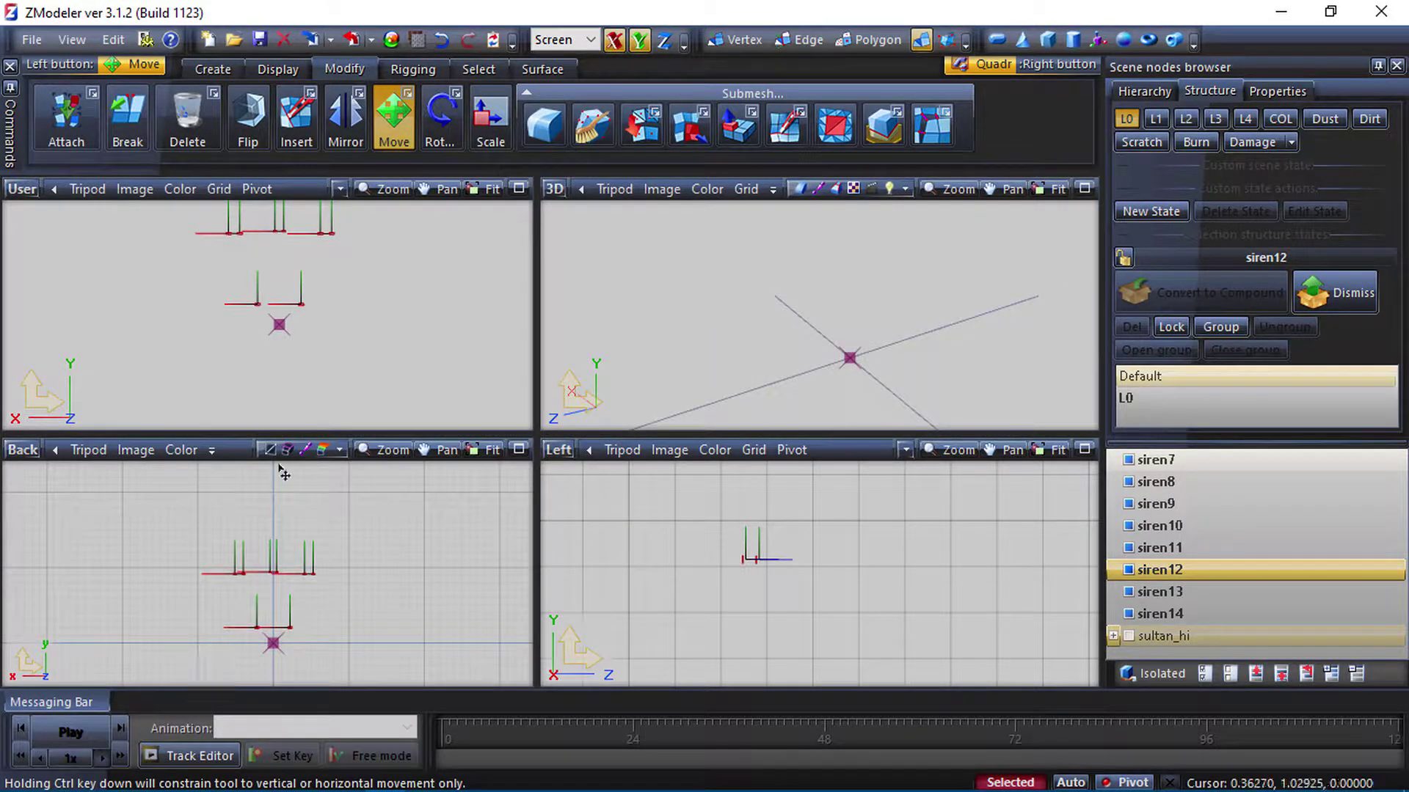
Centre the local axes on the objects via Display > Local Axes > Center to Object, then Select > None.
left_click(271, 71)
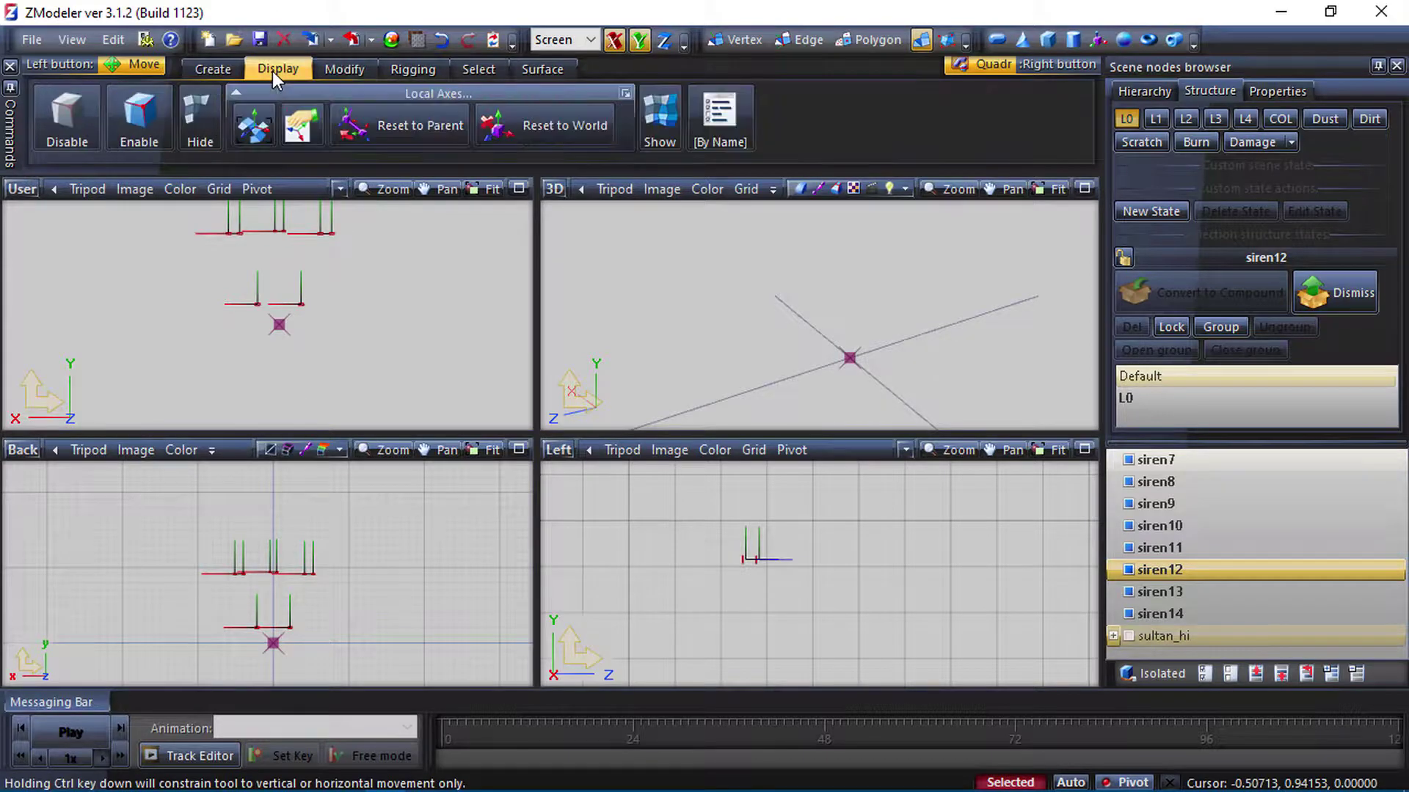
left_click(246, 132)
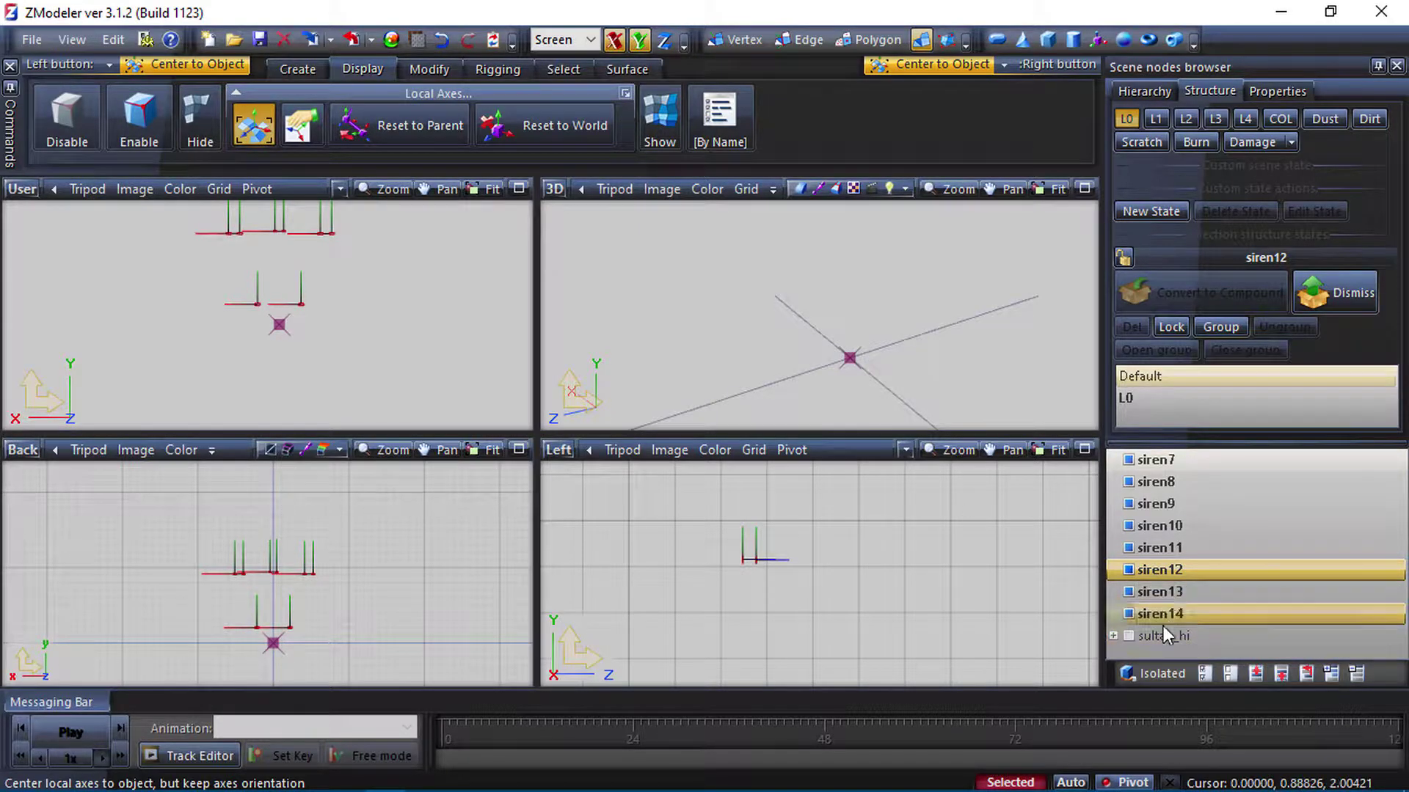
left_click(563, 69)
left_click(321, 136)
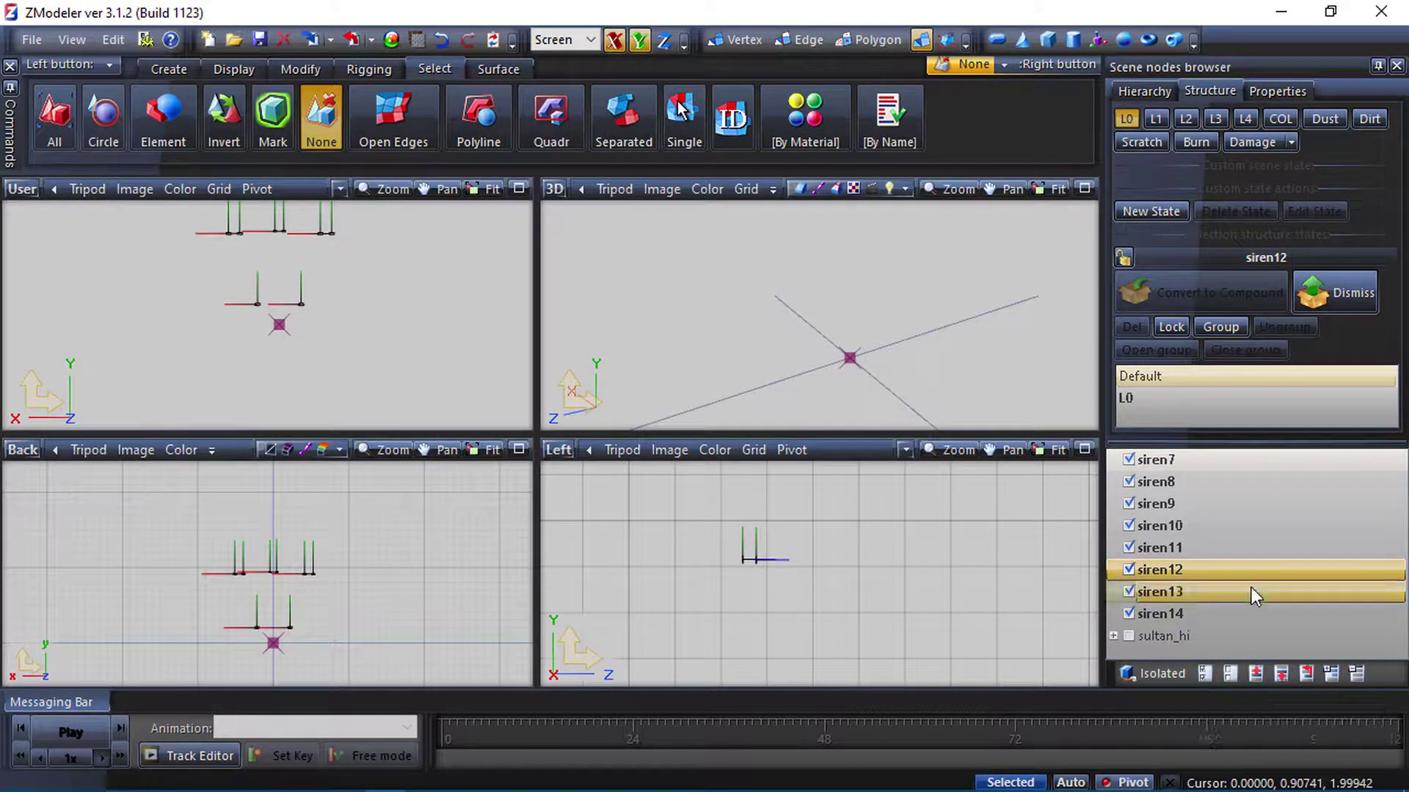
Select siren7 through siren14, expand sultan_hi, and select its chassis [COL] node.
left_click(1192, 460)
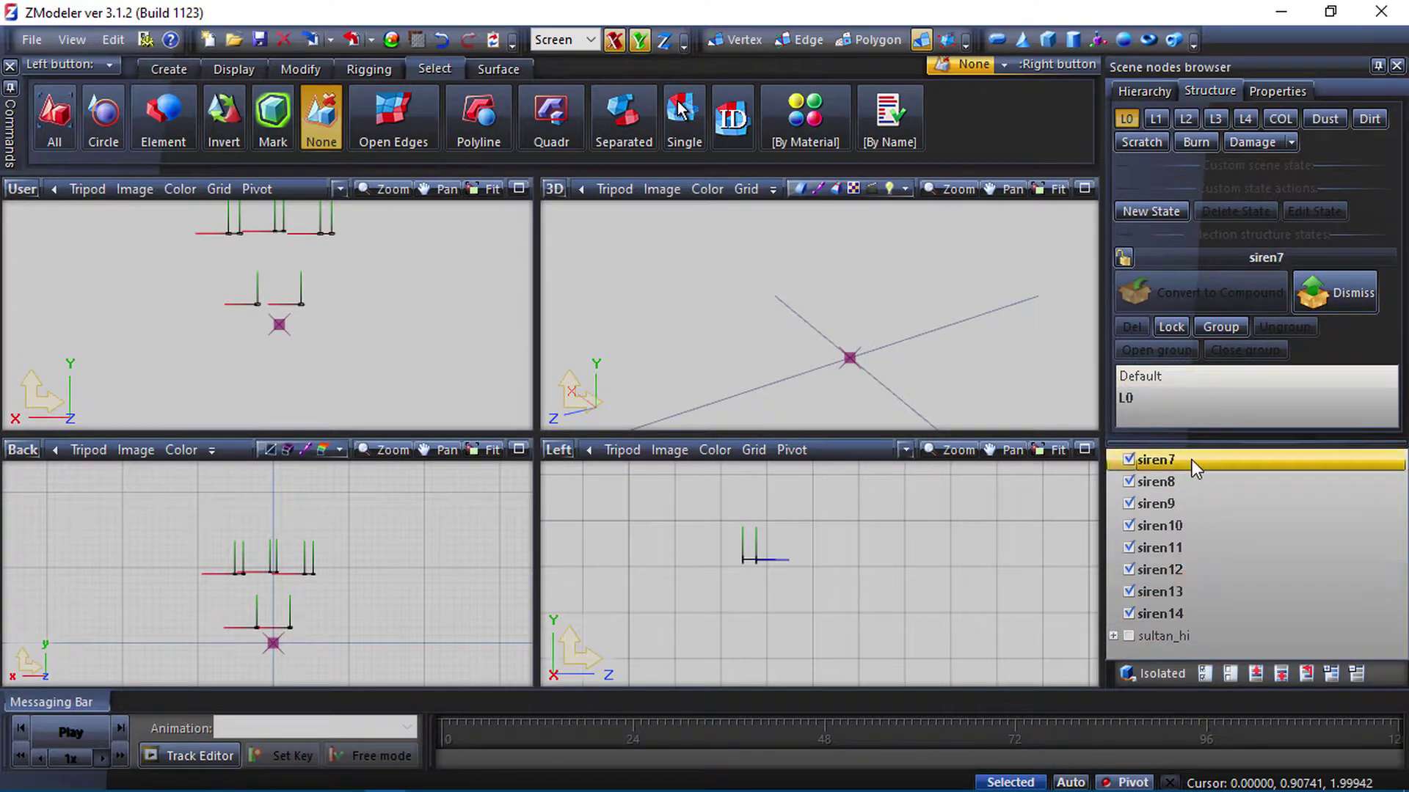
left_click(1160, 615, "shift")
left_click(1113, 635)
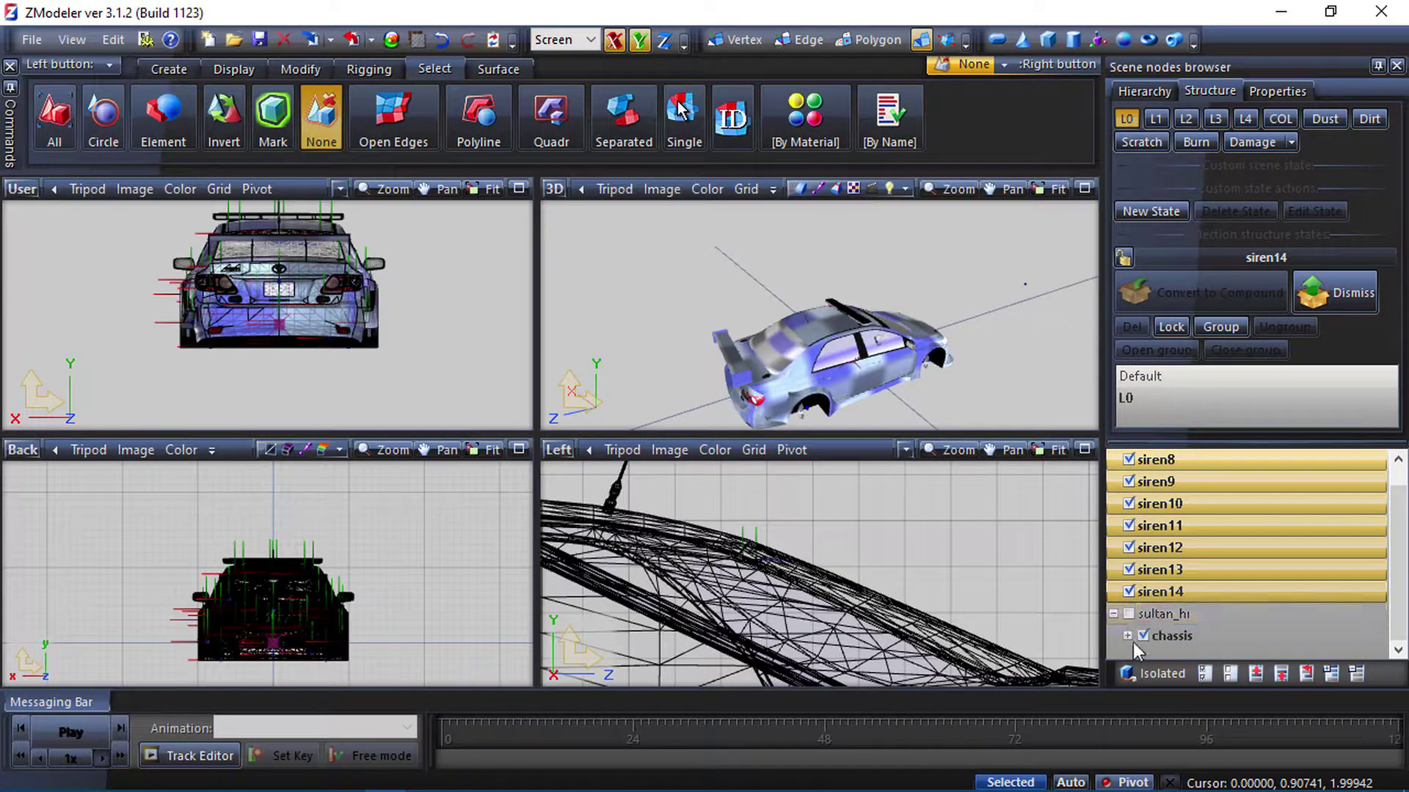
scroll(1133, 645, "down", 3)
scroll(1130, 646, "up", 3)
left_click(1170, 572)
scroll(1163, 574, "down", 5)
scroll(1164, 570, "down", 2)
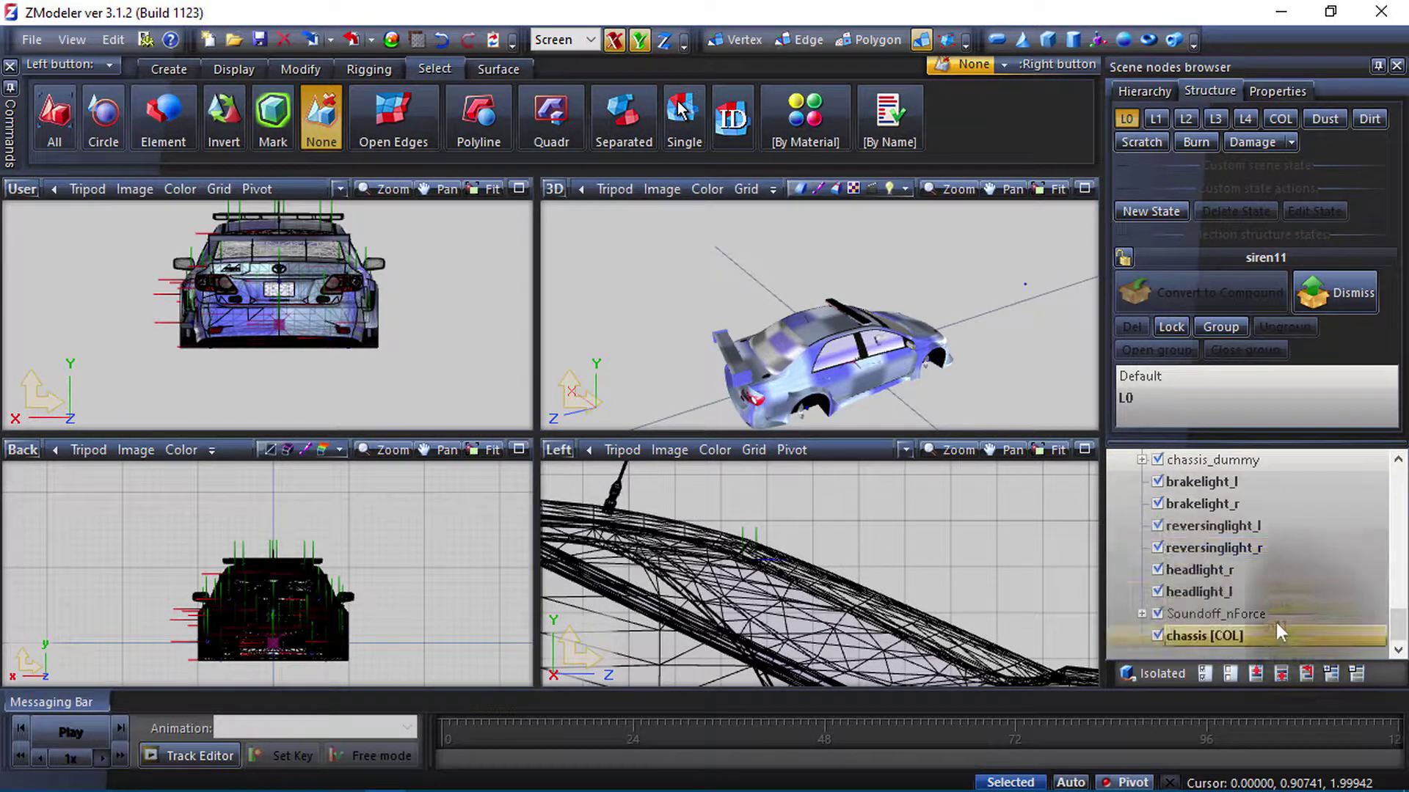
left_click(1231, 632)
scroll(1169, 600, "up", 3)
scroll(1169, 600, "up", 5)
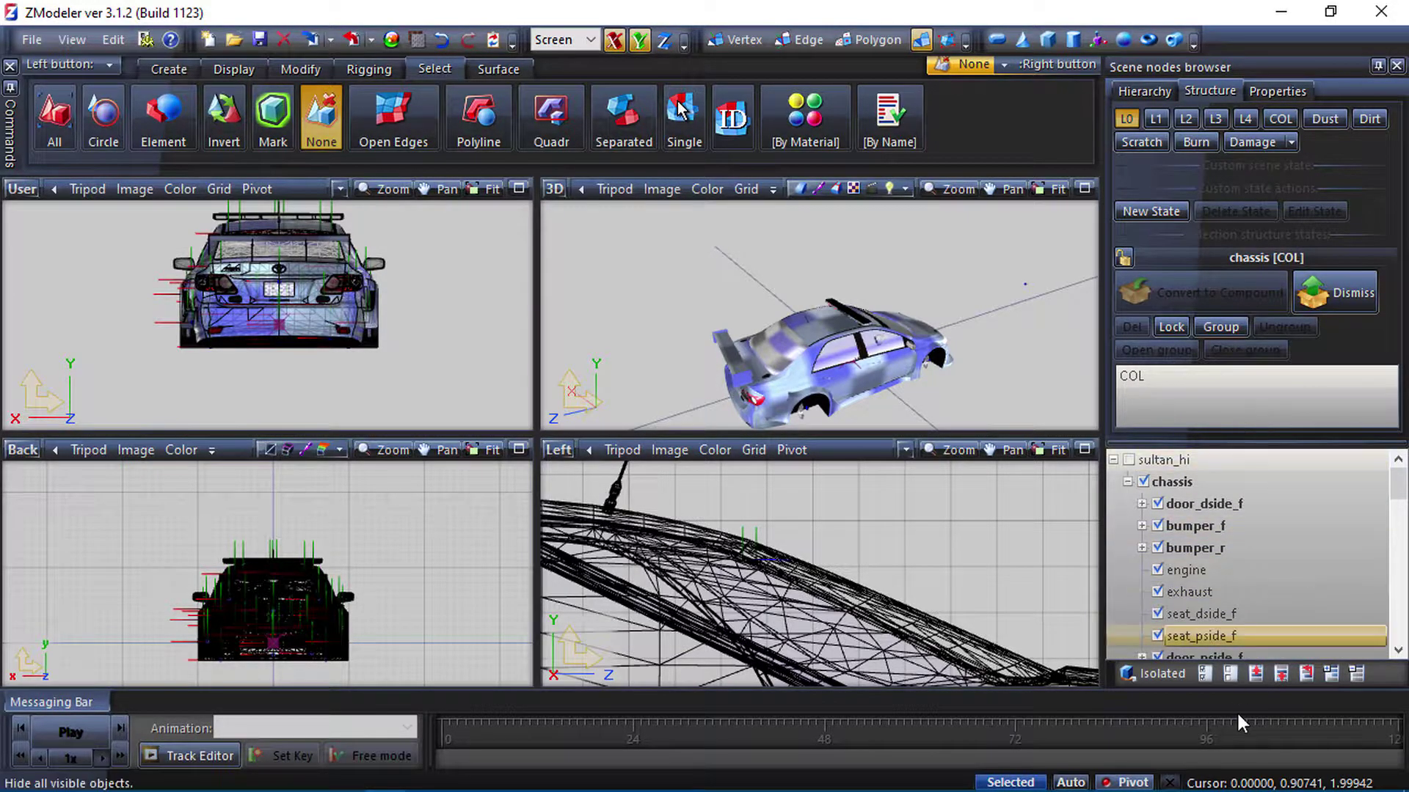
left_click(1214, 681)
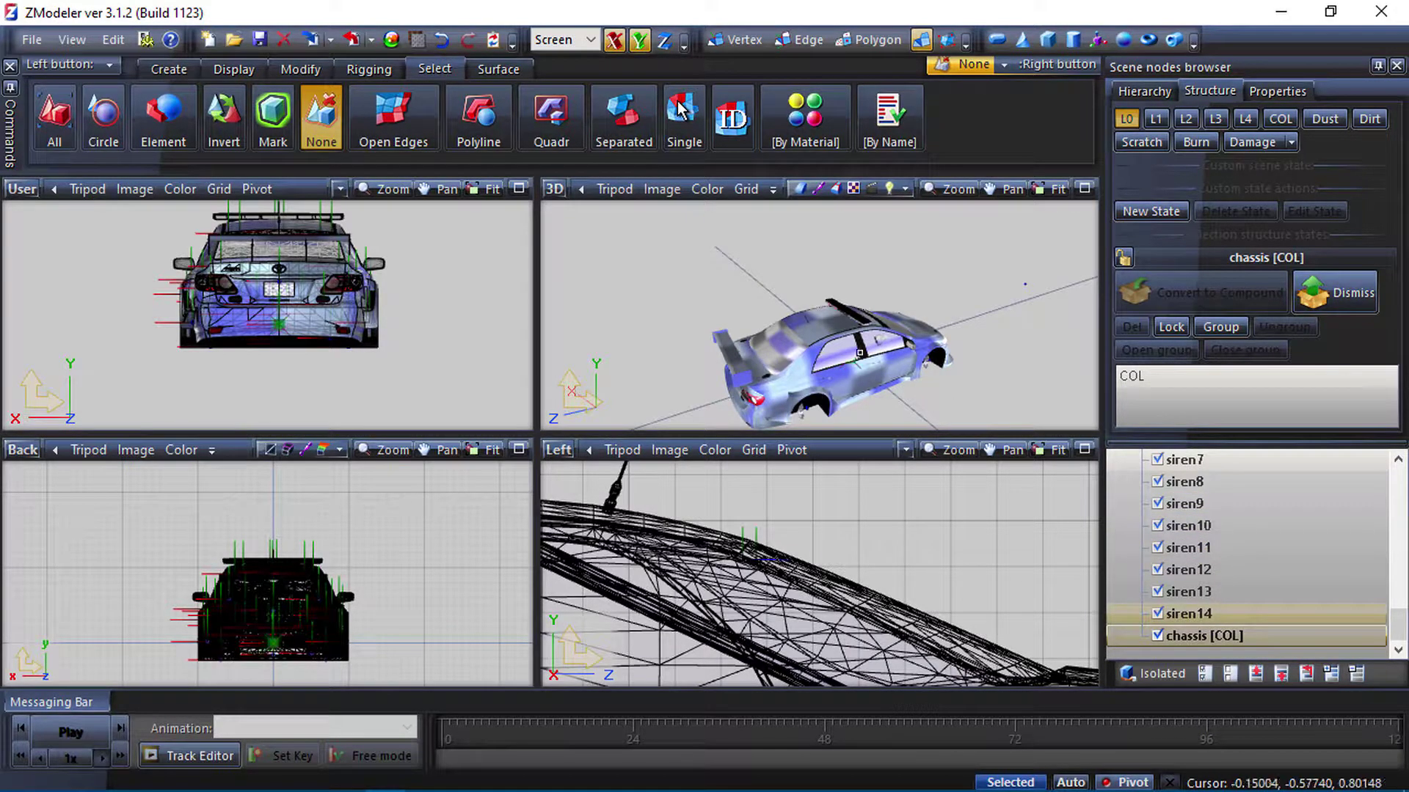
Expand Soundoff_nForce to list misc_h, misc_f, extra_1 and extra_4, then reselect siren7 and siren8.
scroll(1238, 552, "up", 2)
left_click(1238, 565)
scroll(1223, 566, "down", 1)
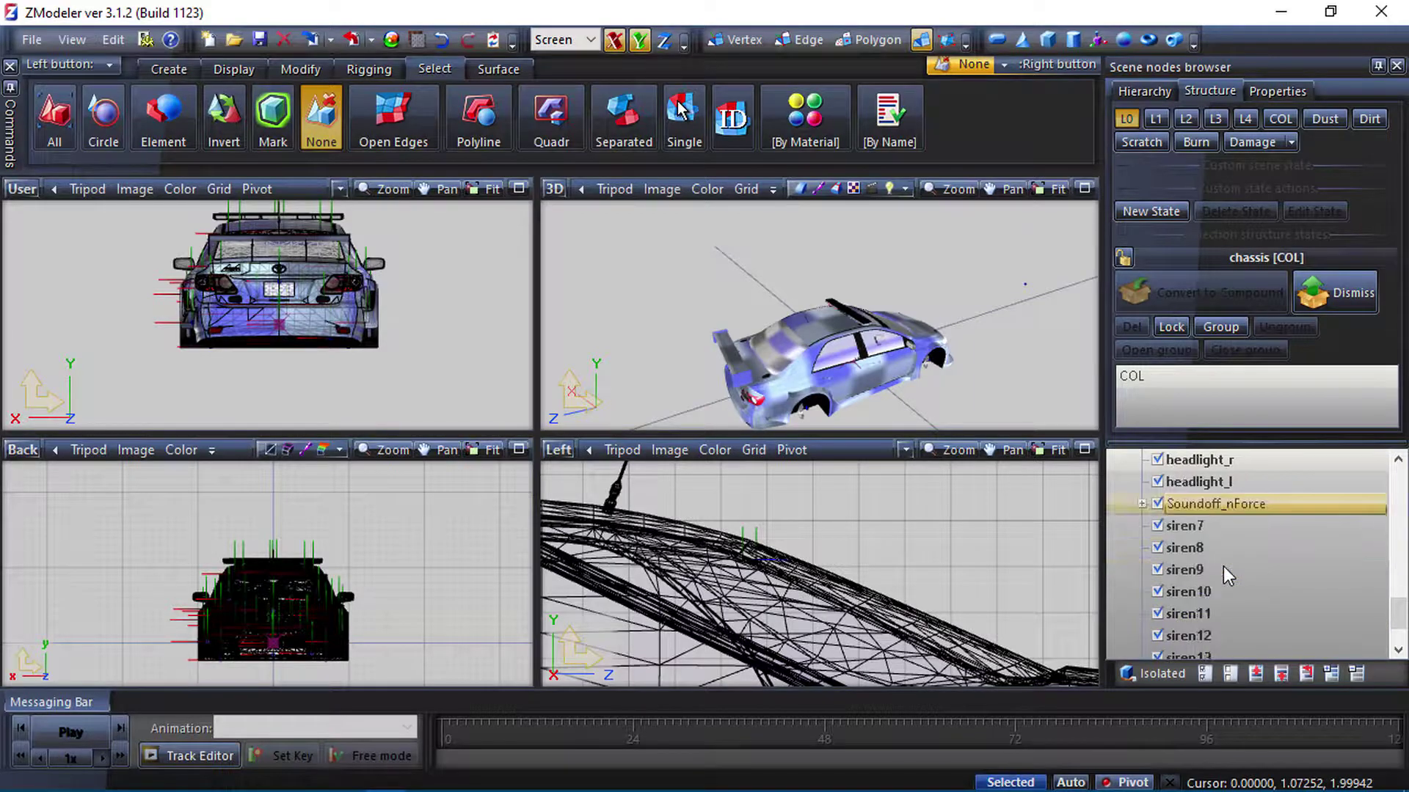
left_click(1203, 543)
left_click(1176, 528)
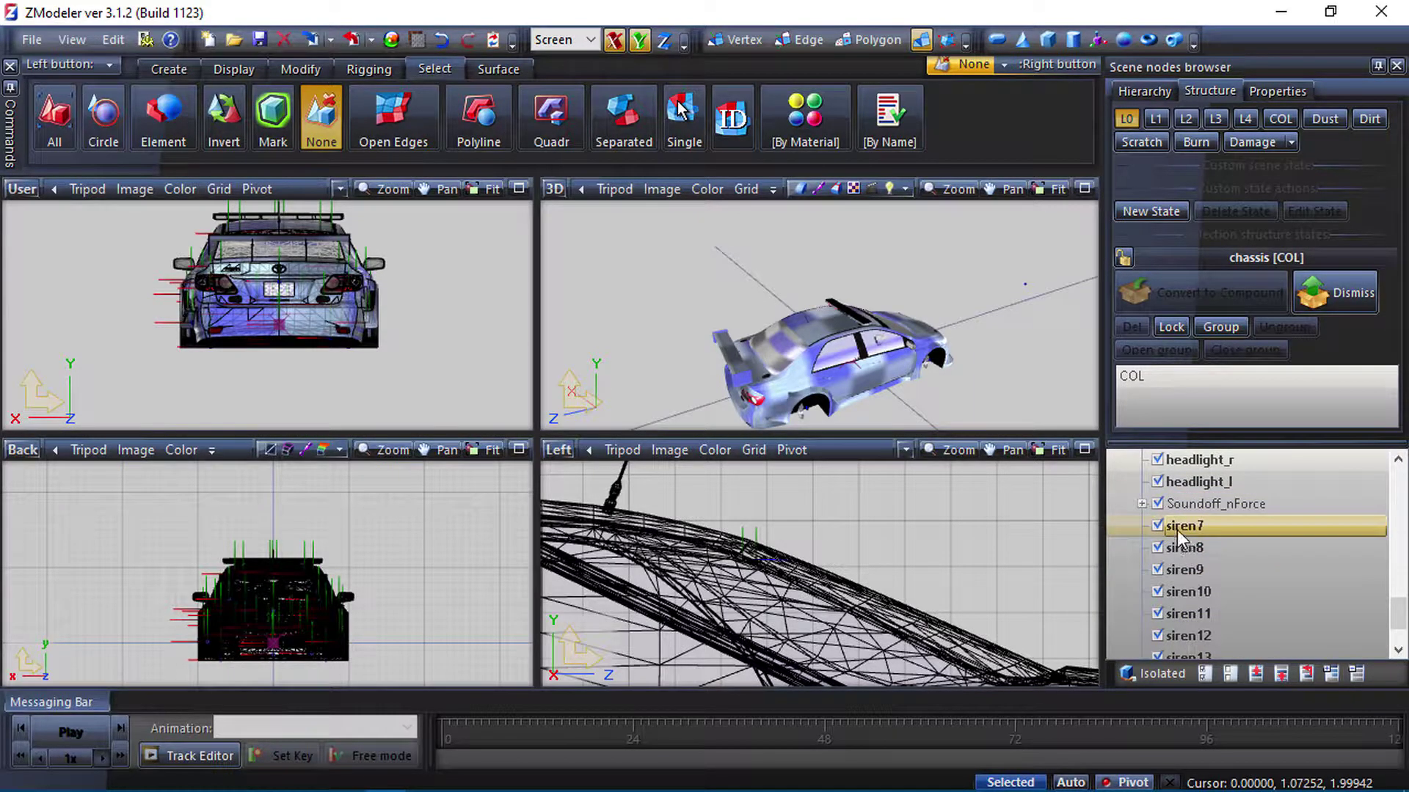
double_click(1203, 504)
left_click(1192, 572)
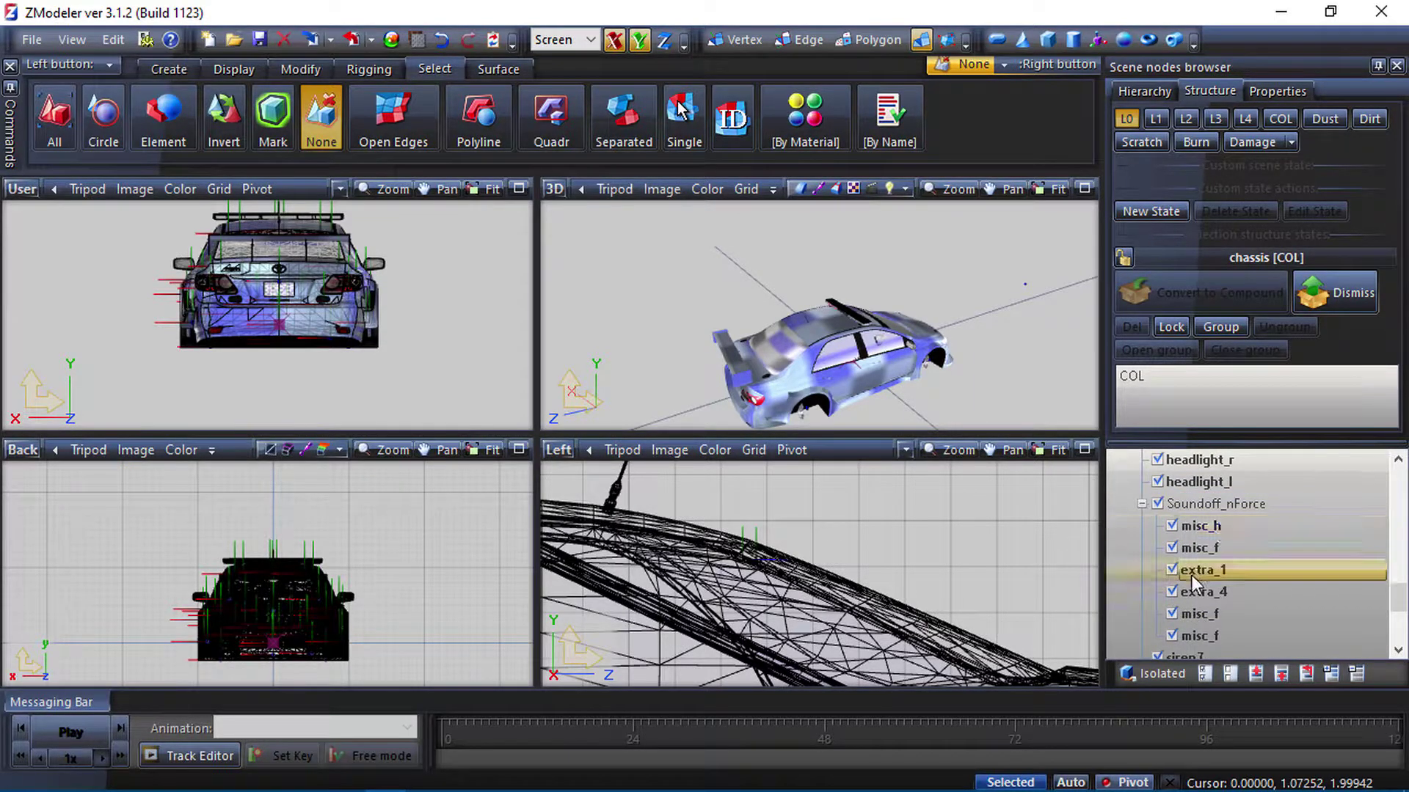
left_click(1194, 591)
scroll(1194, 591, "down", 2)
left_click(1187, 536)
left_click(1187, 548)
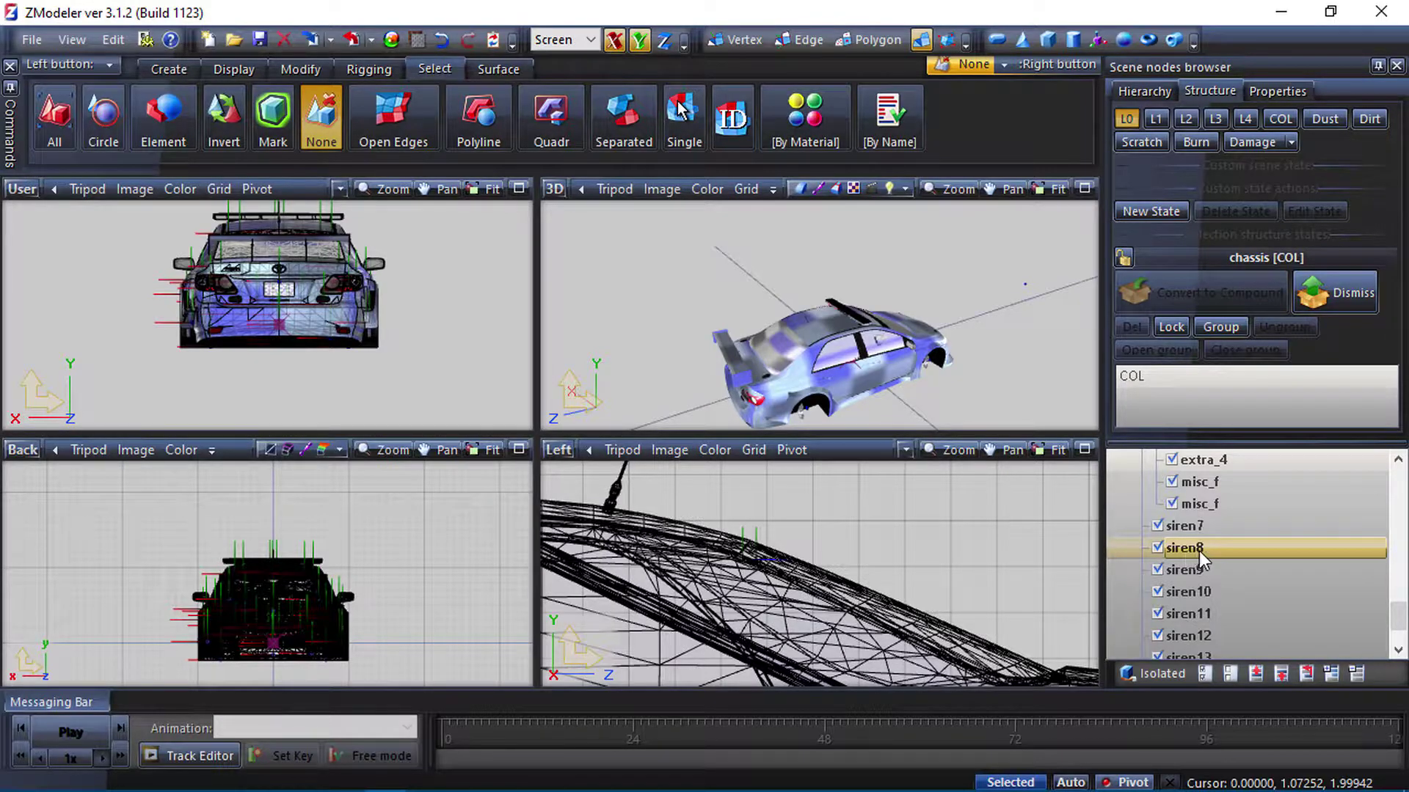
scroll(1184, 565, "up", 1)
Rename siren7 to extra_2 and siren8 to extra_3.
scroll(1187, 560, "down", 1)
left_click(1197, 526)
left_click(1178, 527)
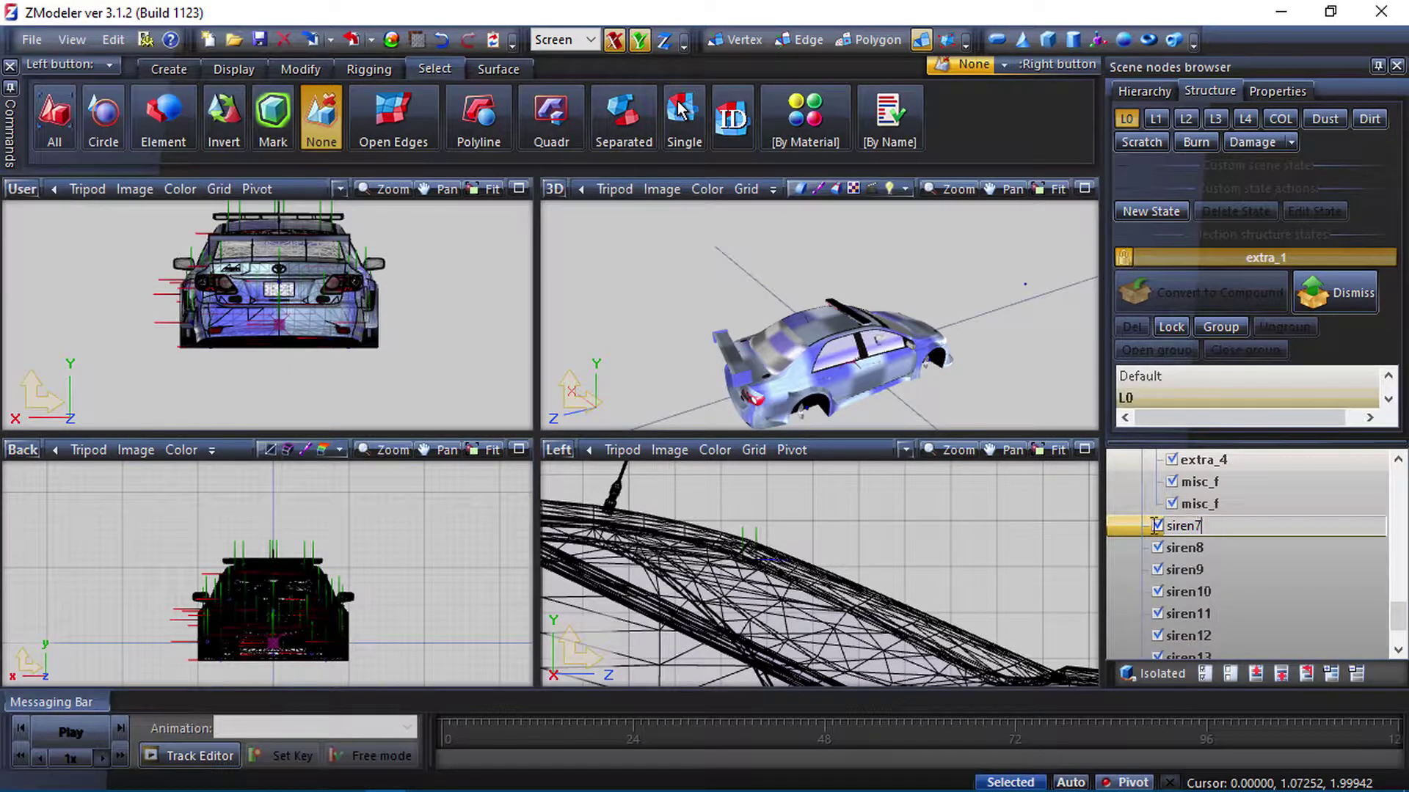
key("BackSpace")
type("2")
left_click(1188, 548)
left_click(1194, 548)
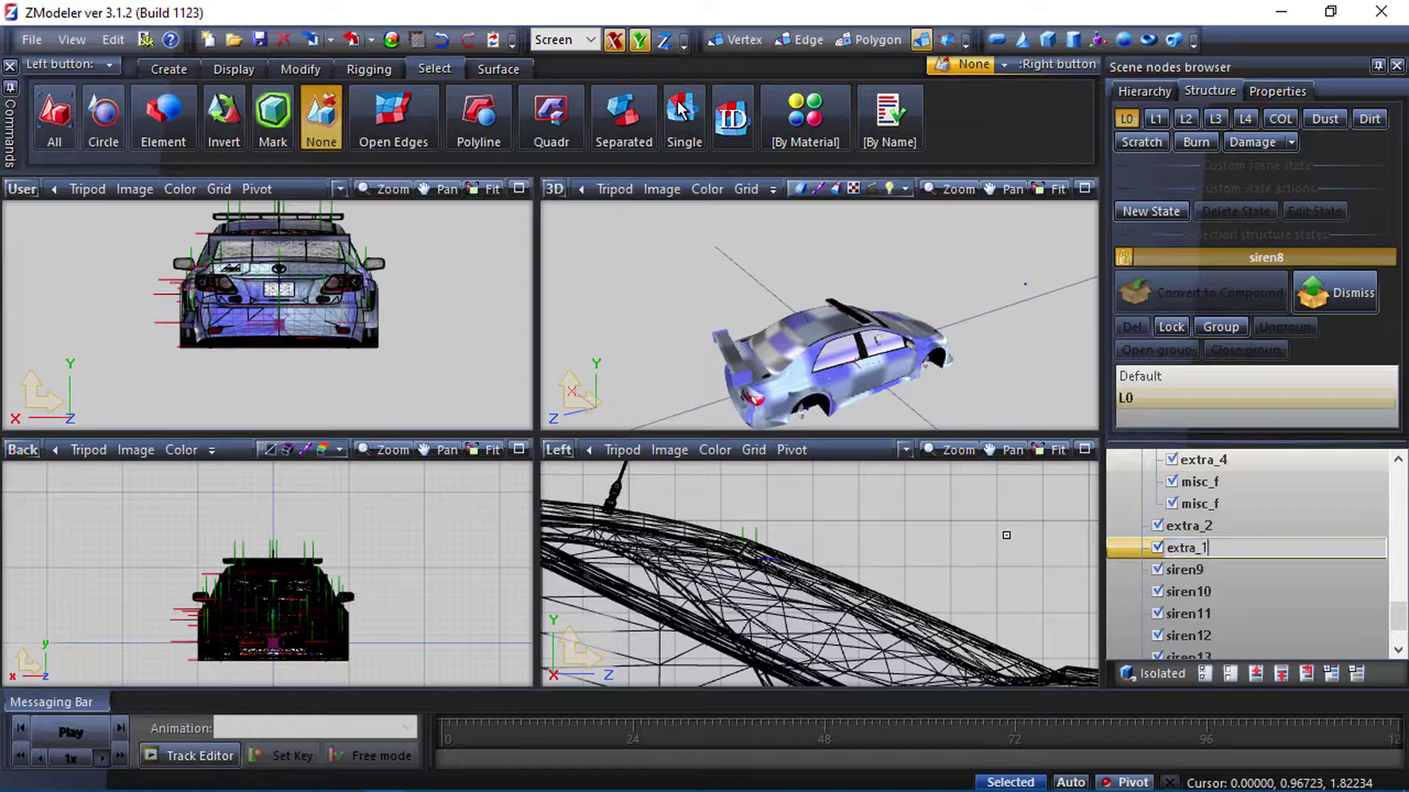
key("BackSpace")
type("3")
key("Return")
scroll(1205, 526, "up", 2)
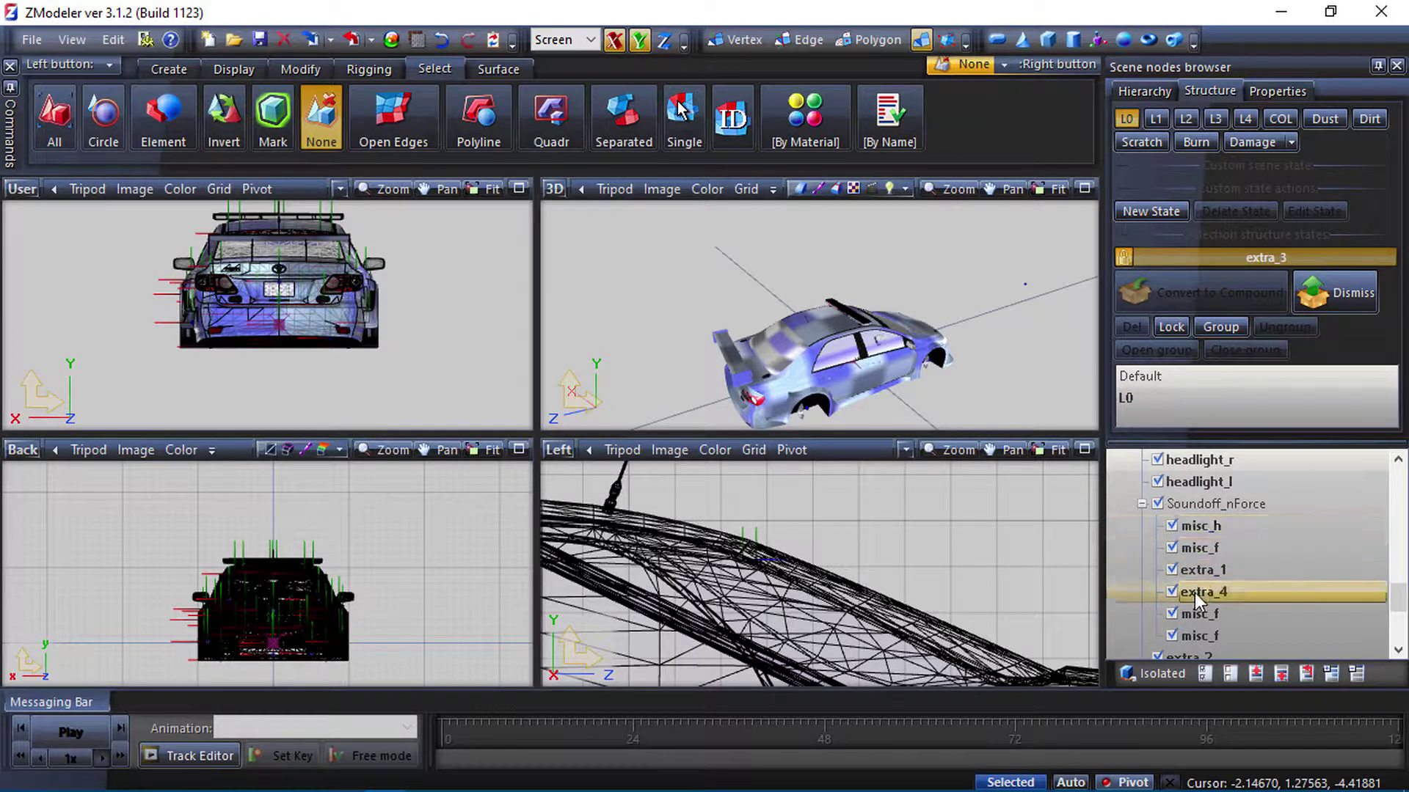
scroll(1208, 589, "down", 2)
left_click(1181, 548)
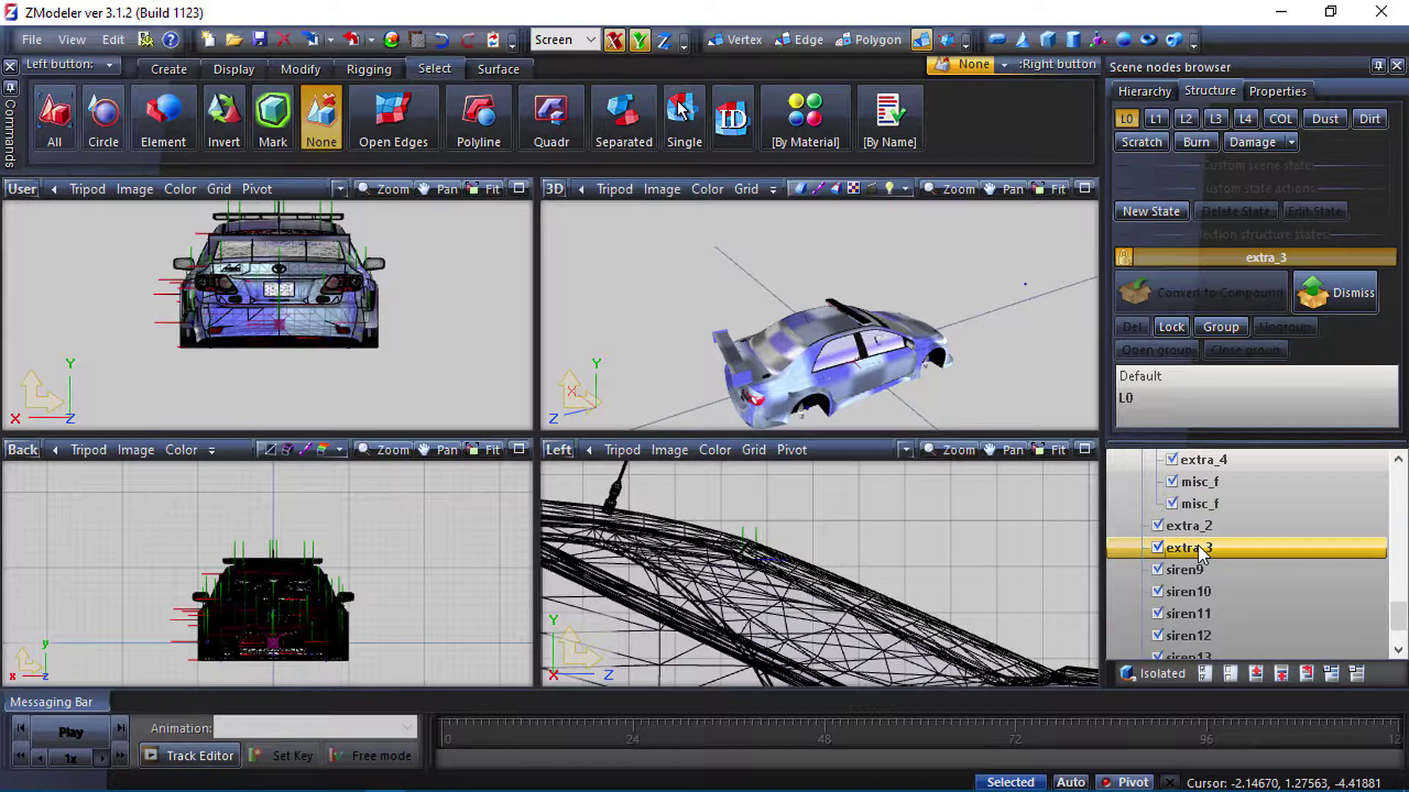
Rename siren9 through siren14 as extra_5 through extra_10.
right_click(1173, 569)
left_click(1170, 571)
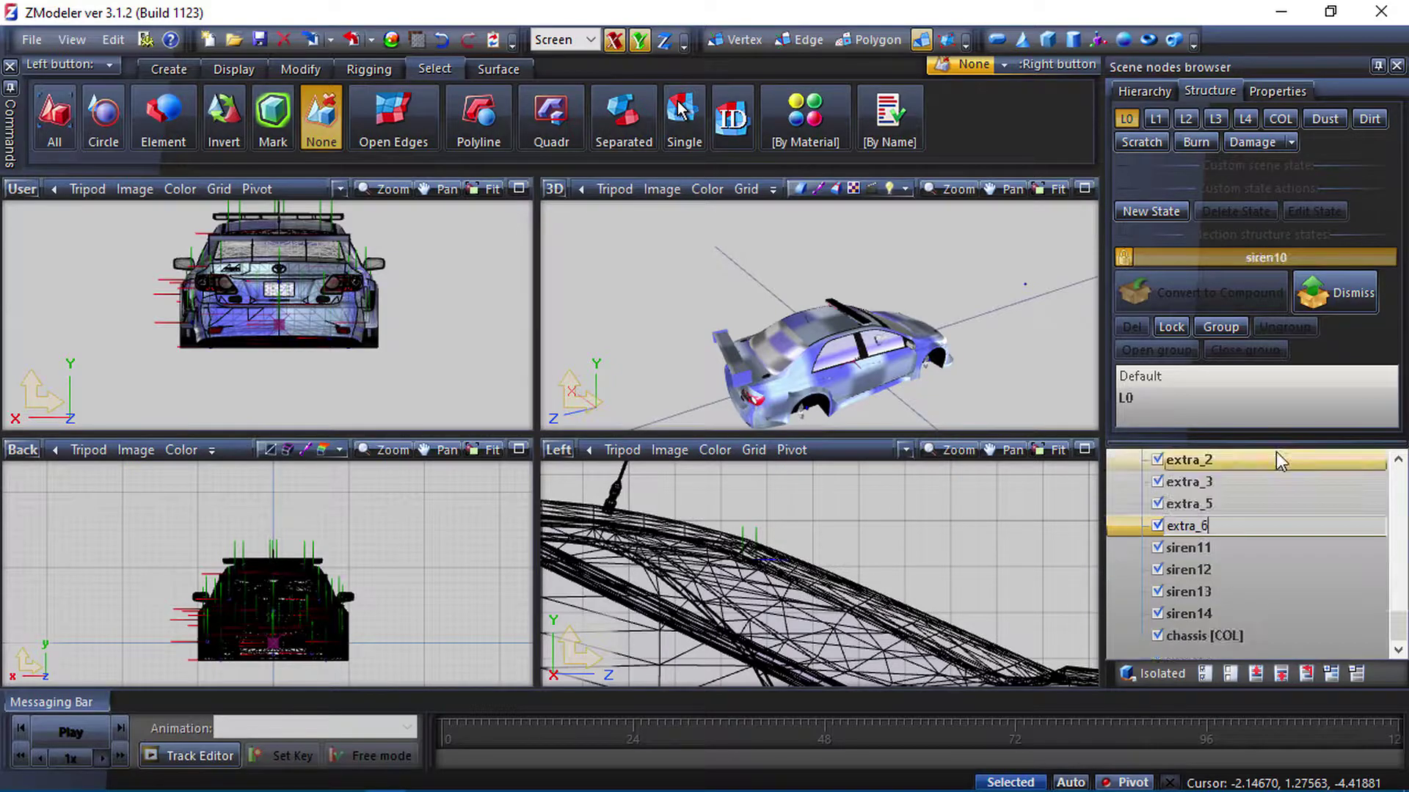
type("6")
key("Return")
type("7")
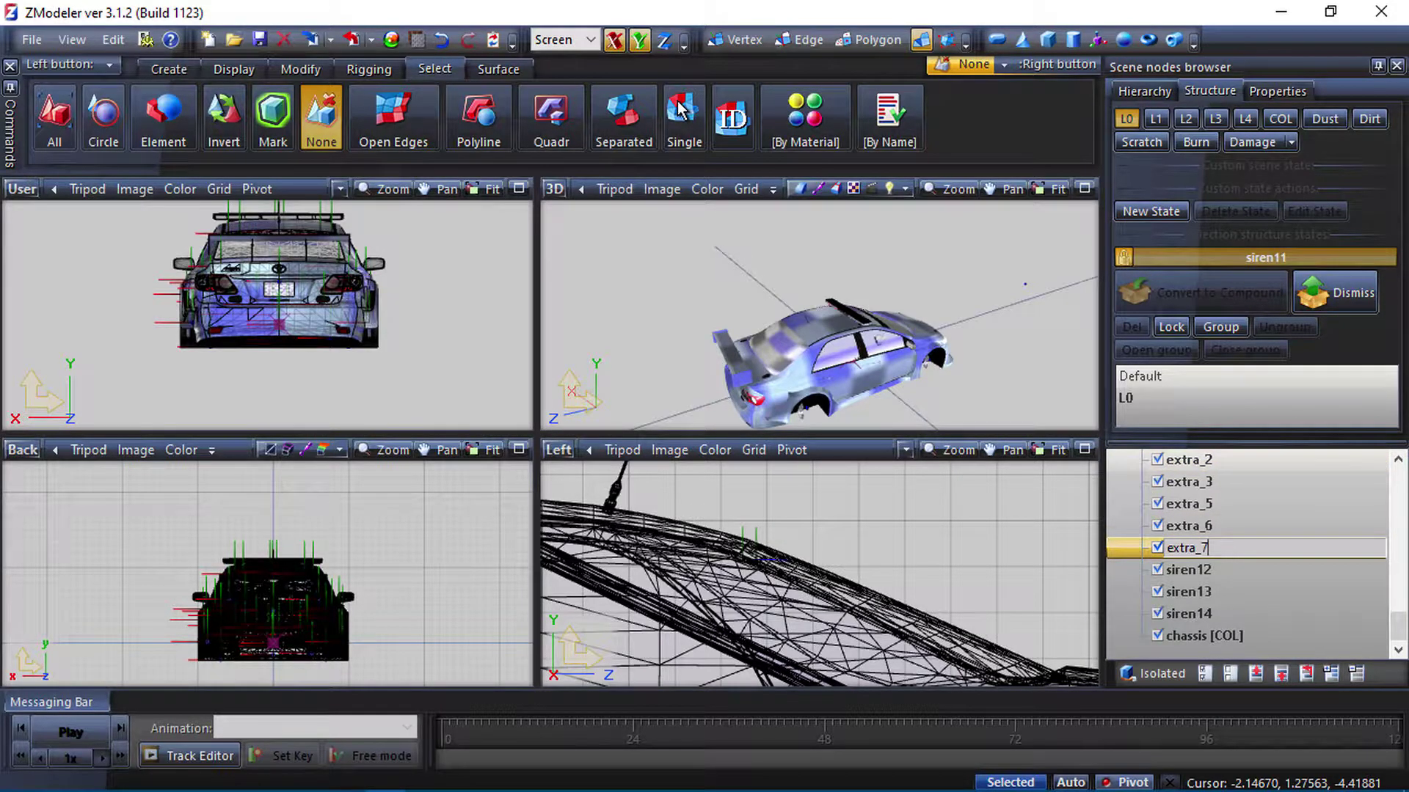
key("Return")
type("1")
key("Return")
type("9")
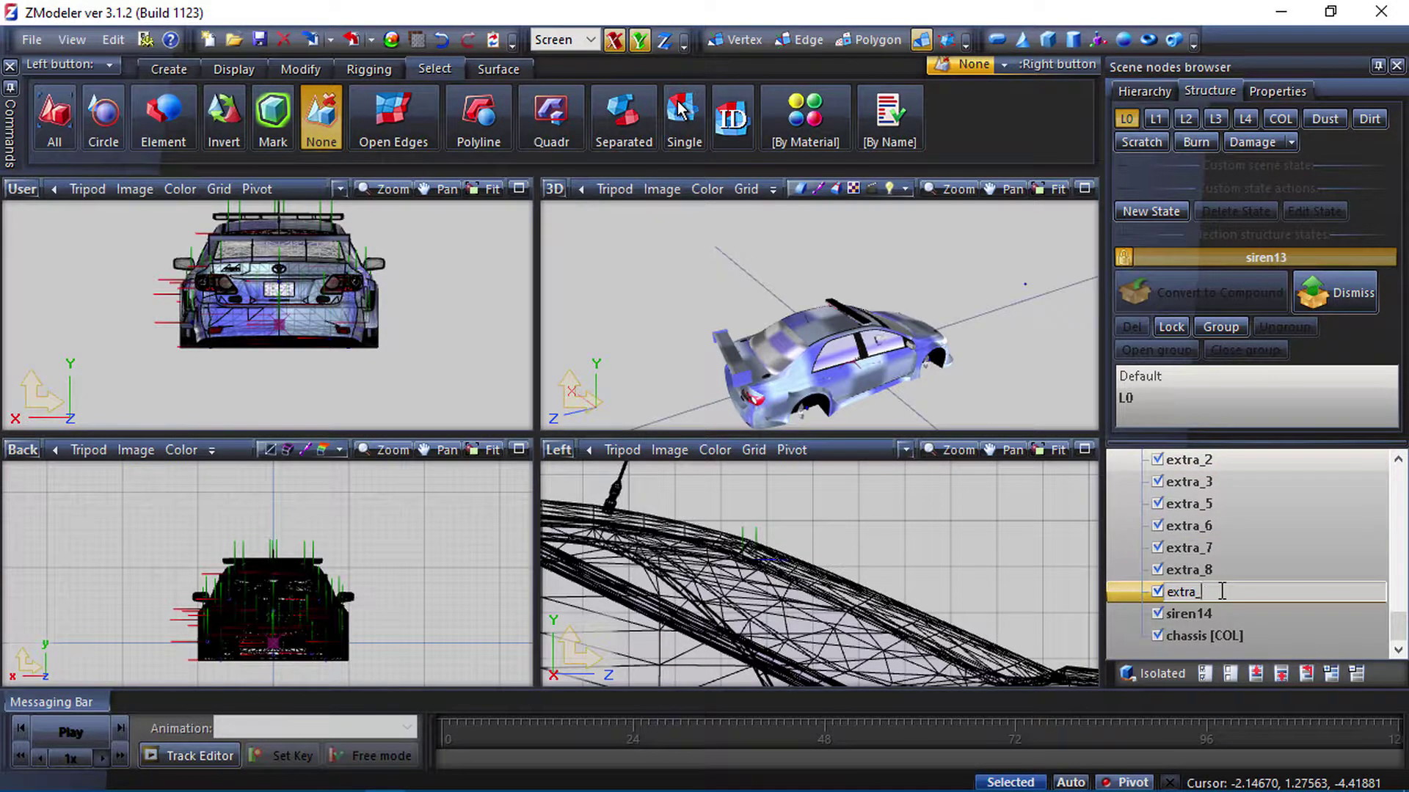
key("Return")
type("10")
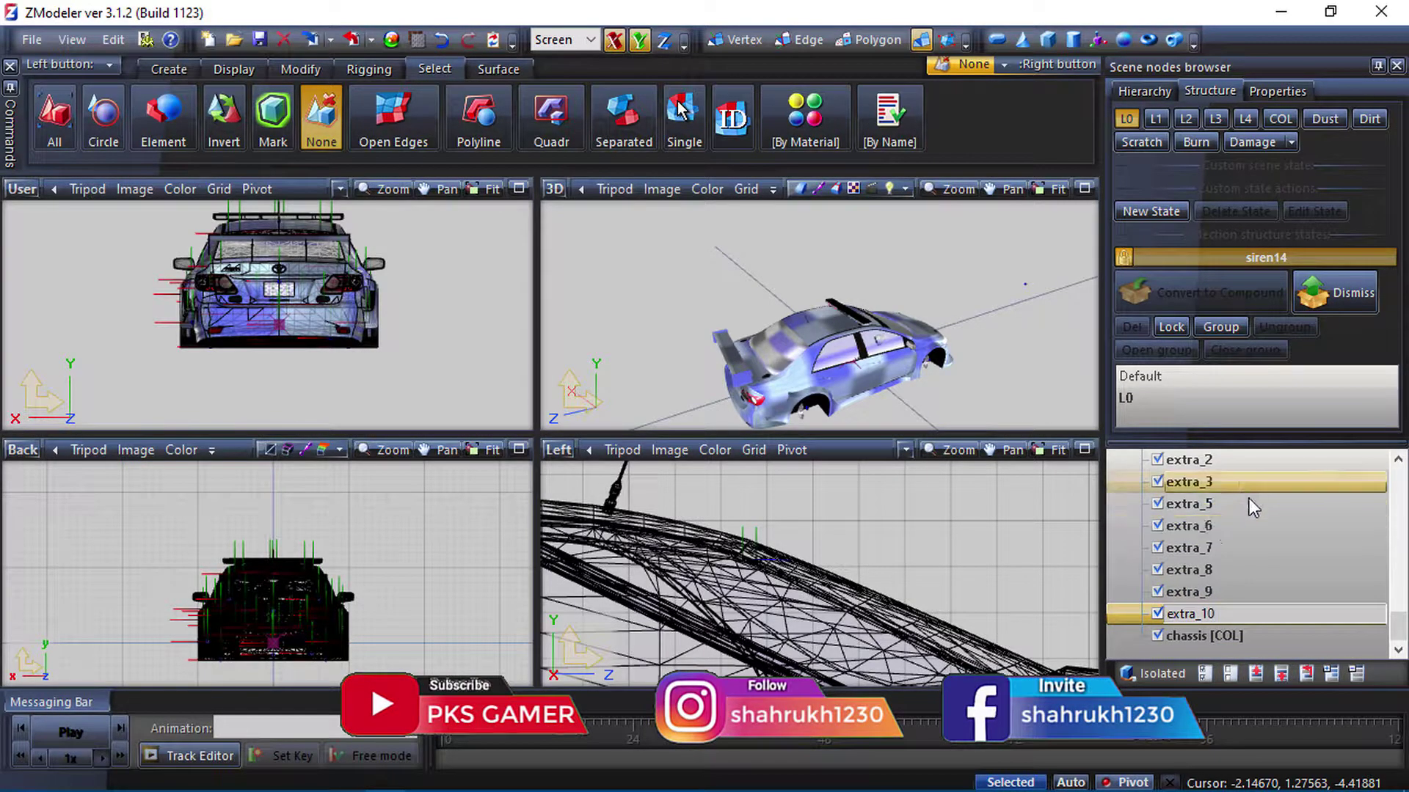
key("Return")
scroll(1247, 503, "up", 2)
scroll(1253, 601, "up", 8)
scroll(1222, 589, "up", 2)
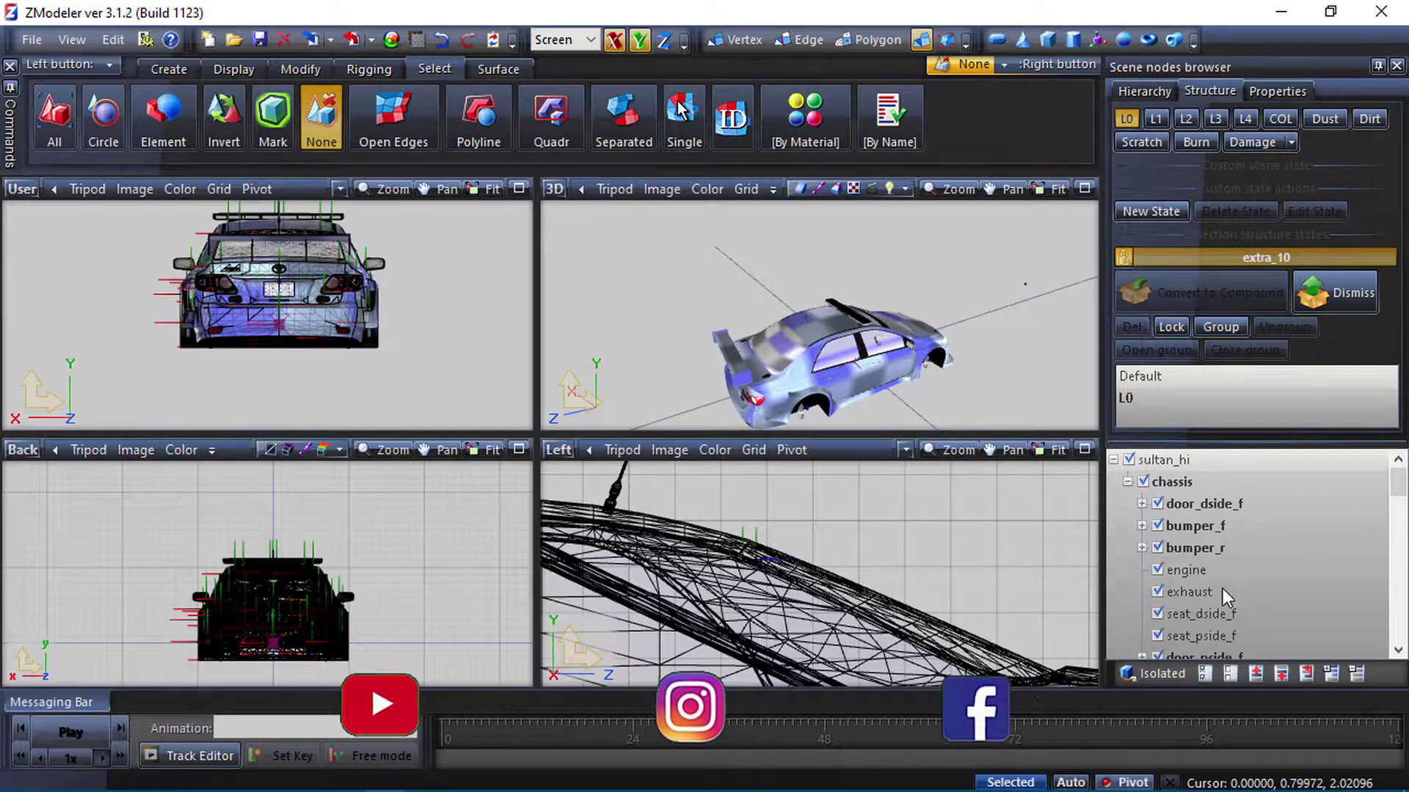
Copy the sultan_hi name and export the car as a GTA Rage model into a new Desktop folder.
double_click(1170, 460)
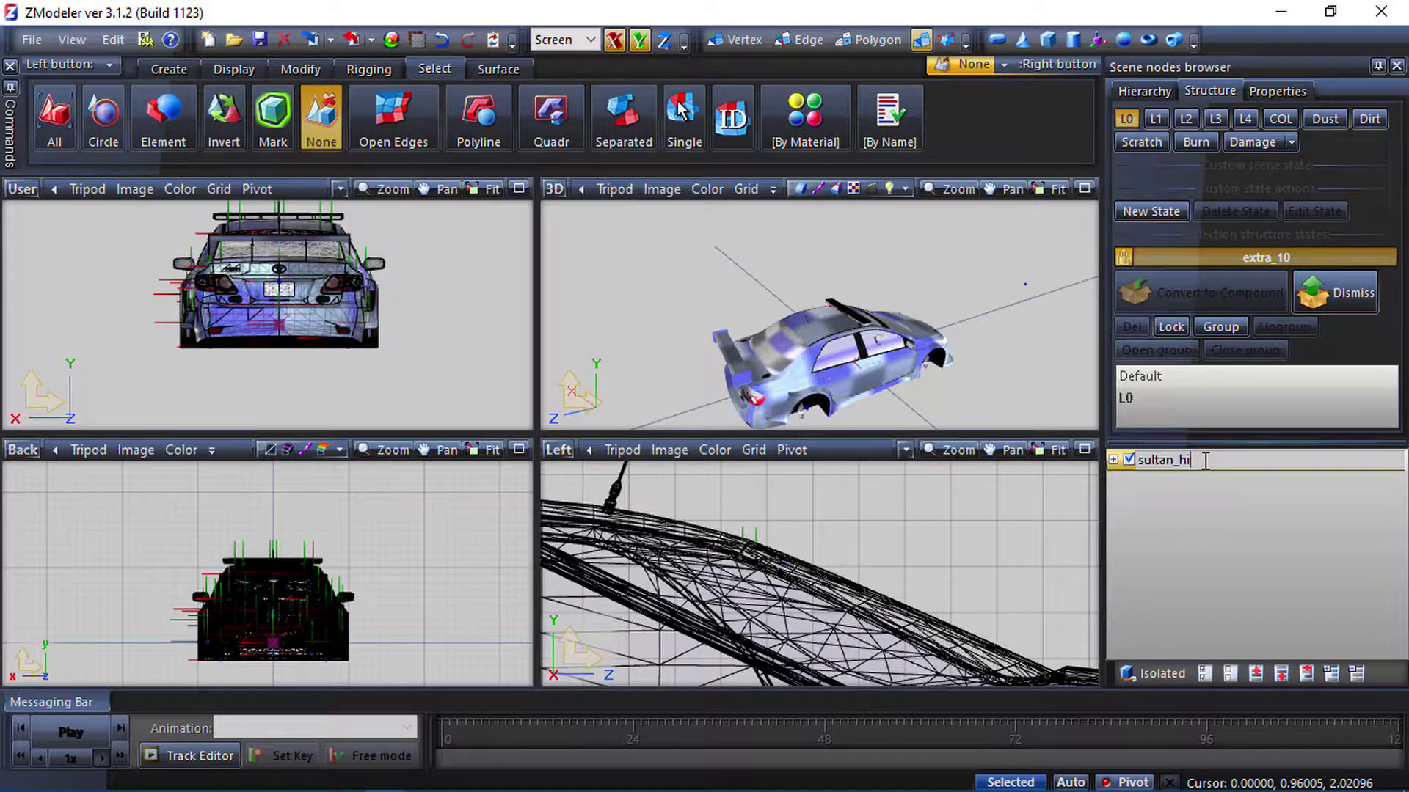
right_click(1183, 455)
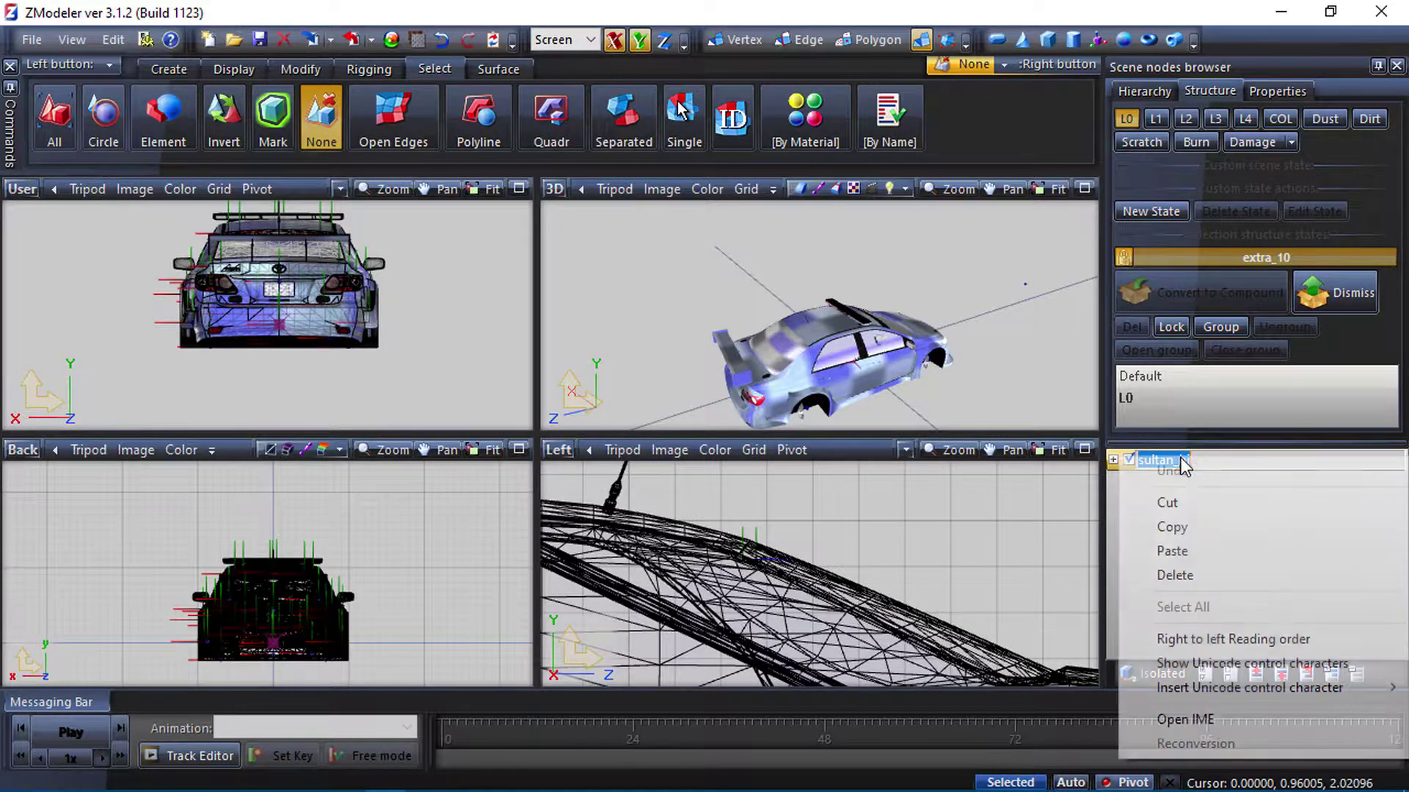
left_click(1145, 525)
left_click(41, 44)
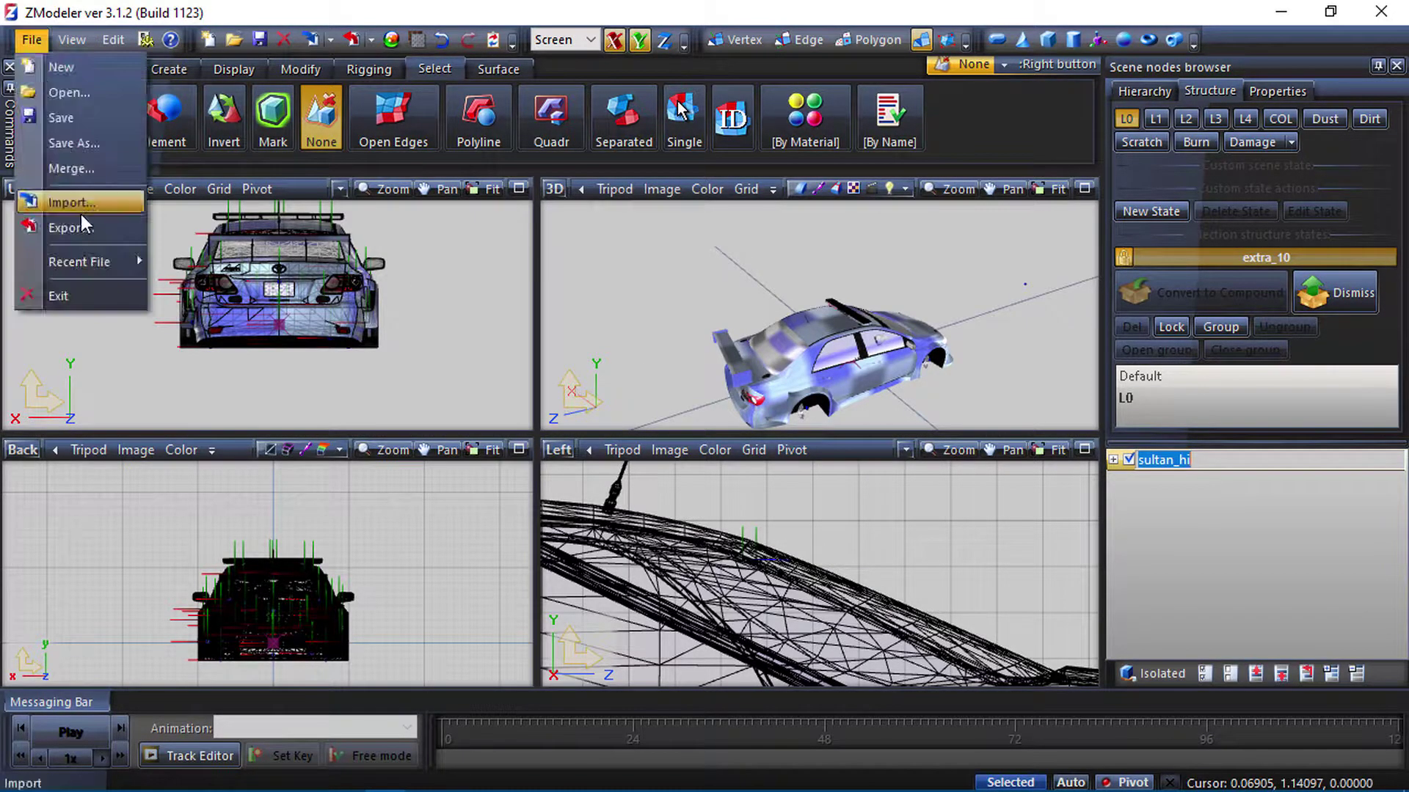
left_click(83, 222)
left_click(551, 358)
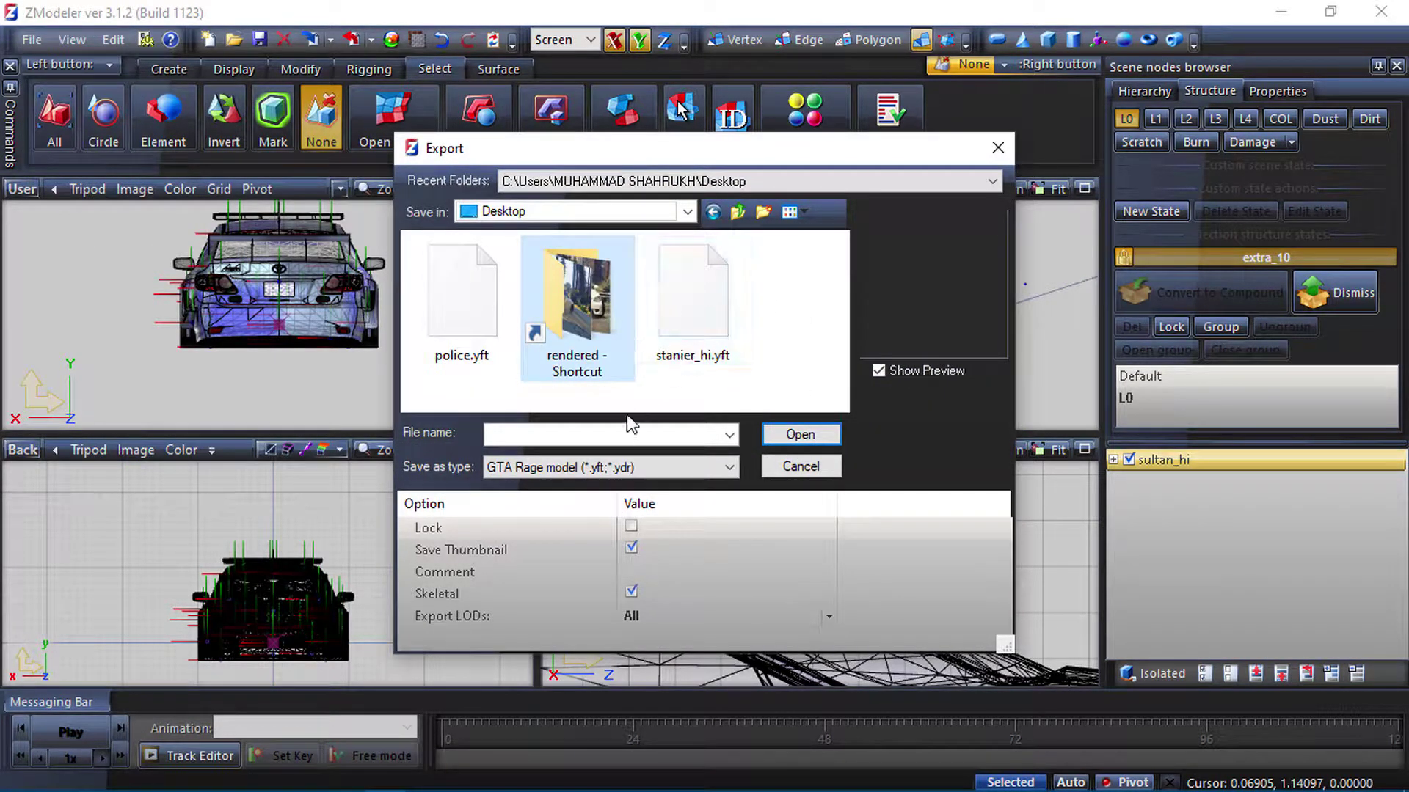
left_click(763, 212)
double_click(505, 336)
left_click(551, 434)
right_click(551, 433)
left_click(598, 525)
key("Return")
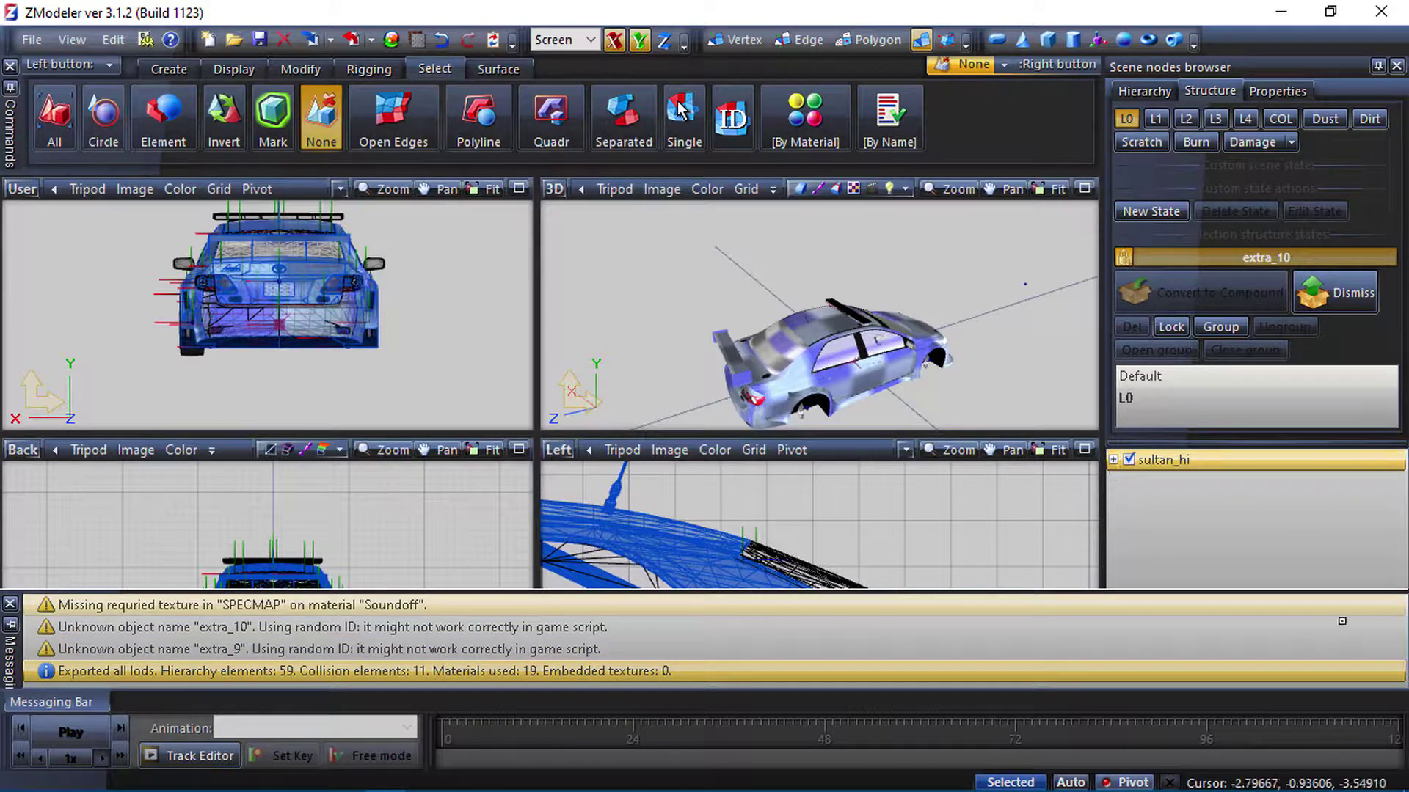
Expand the sultan_hi node in Scene nodes to list its parts.
left_click(1113, 460)
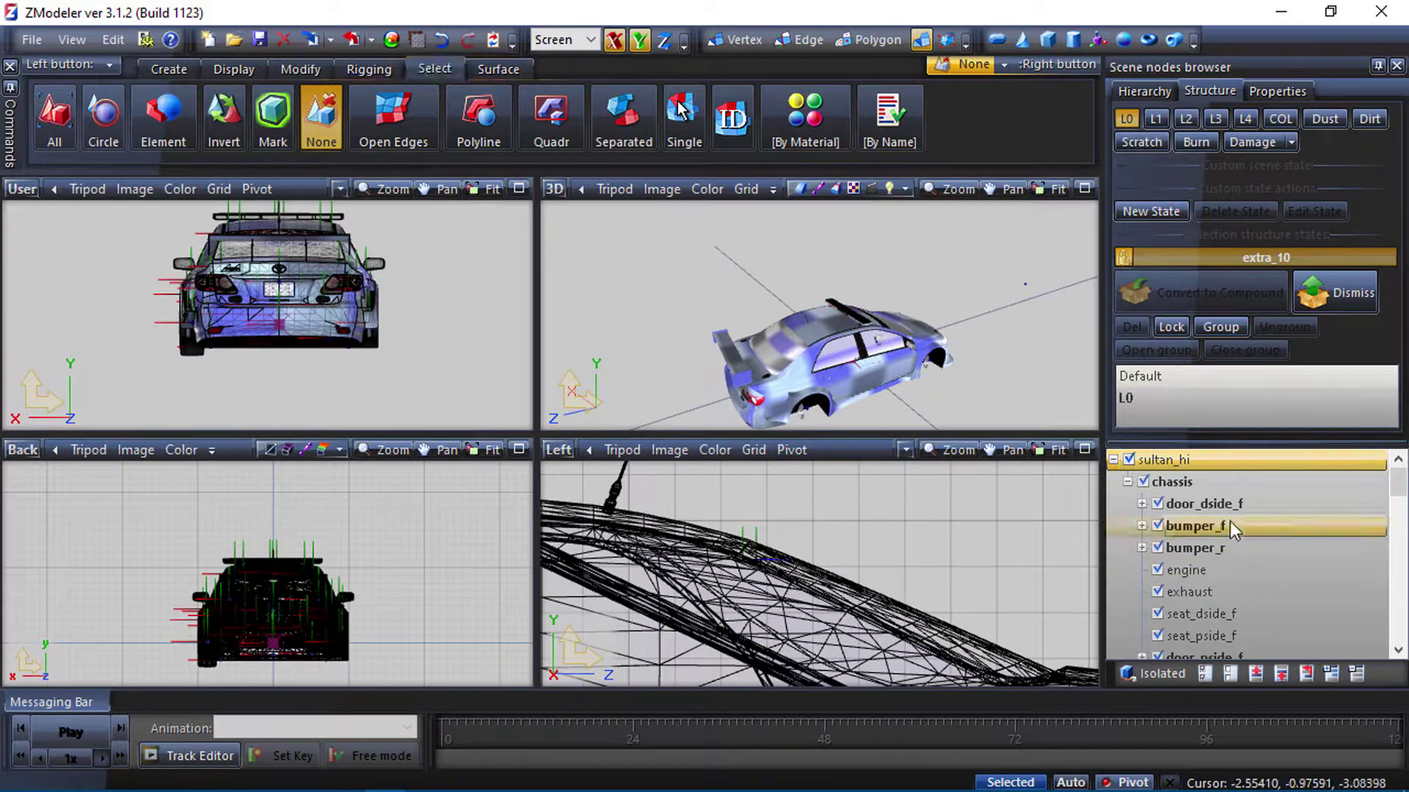
scroll(1218, 535, "down", 3)
scroll(1200, 550, "down", 12)
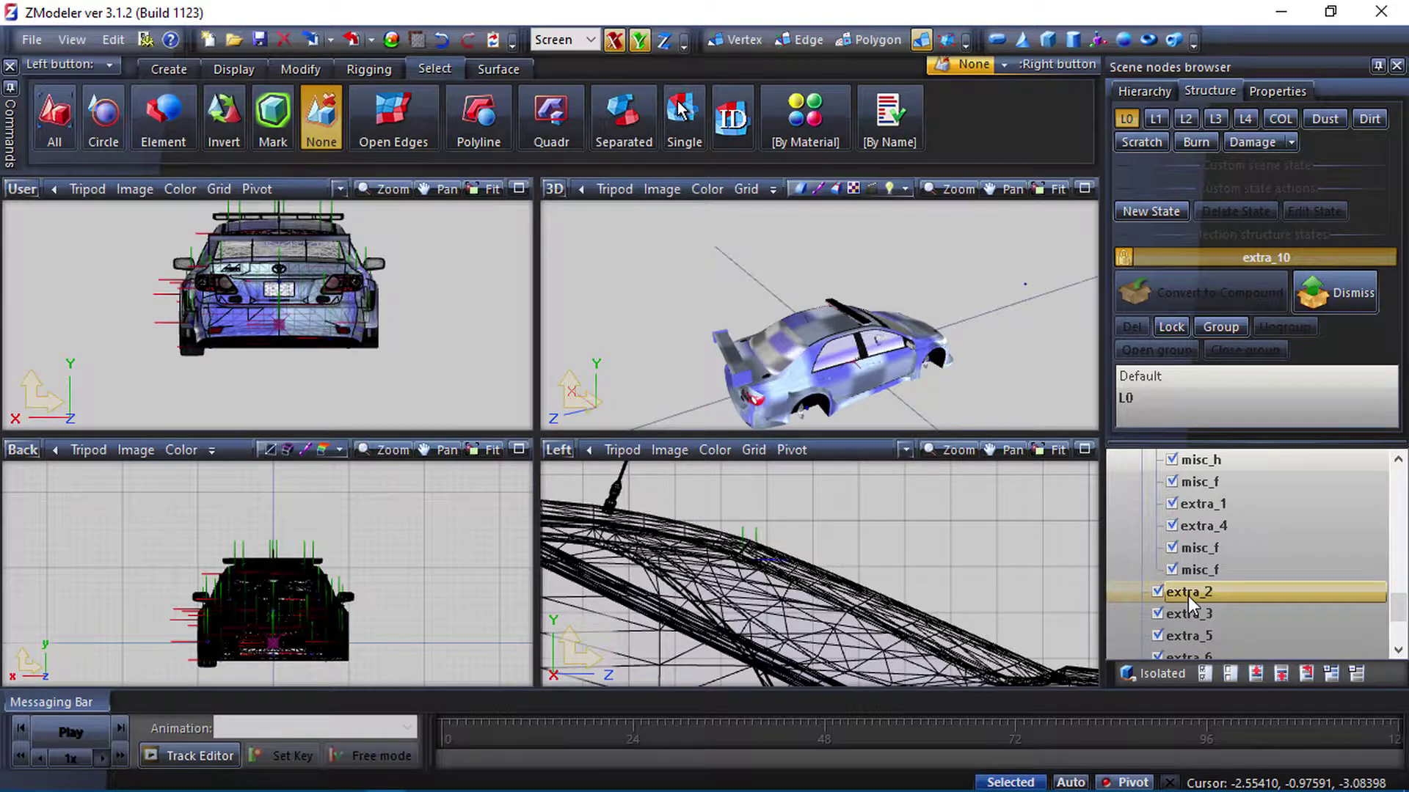
Undo the last node-tree change to bring back the siren nodes.
left_click(443, 41)
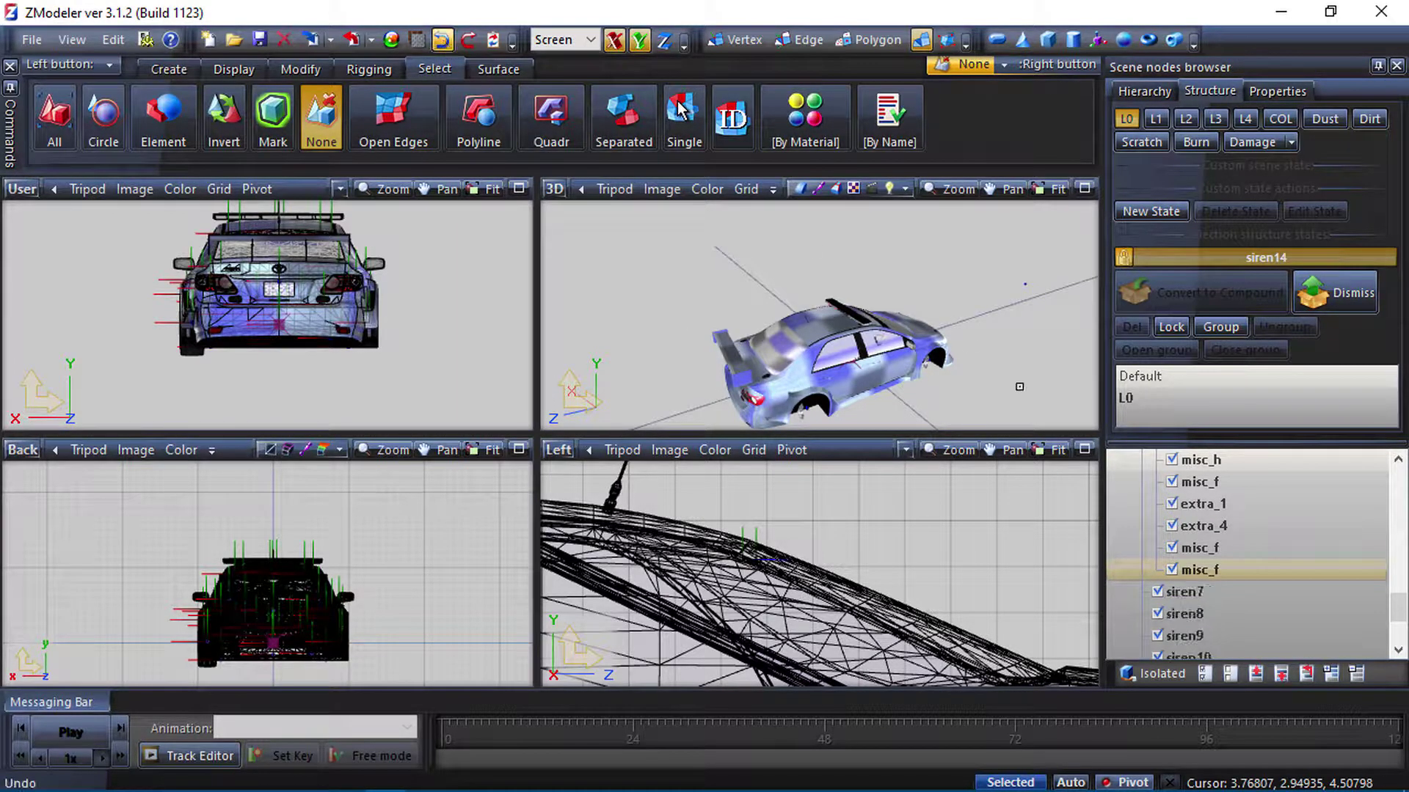
scroll(1212, 597, "down", 2)
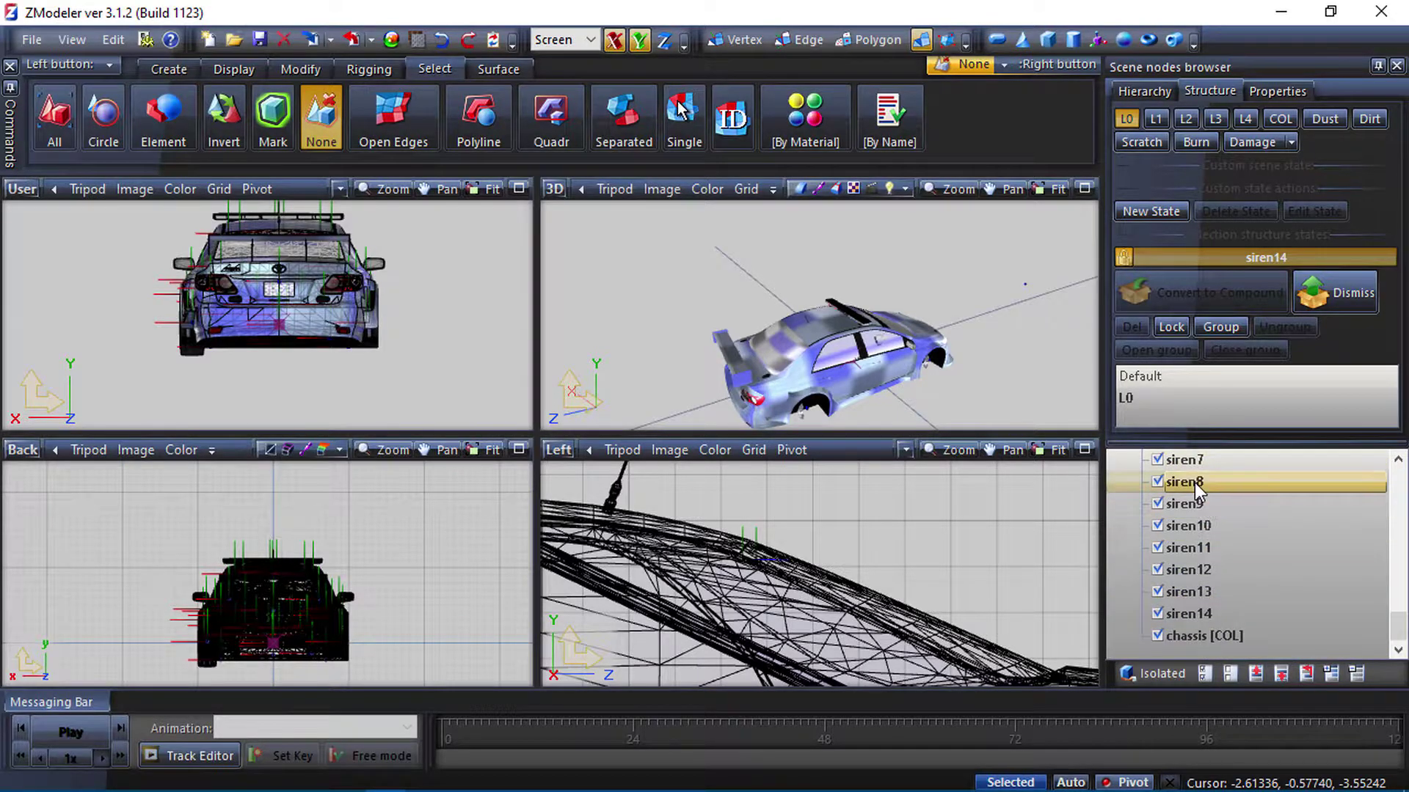
scroll(1195, 572, "up", 2)
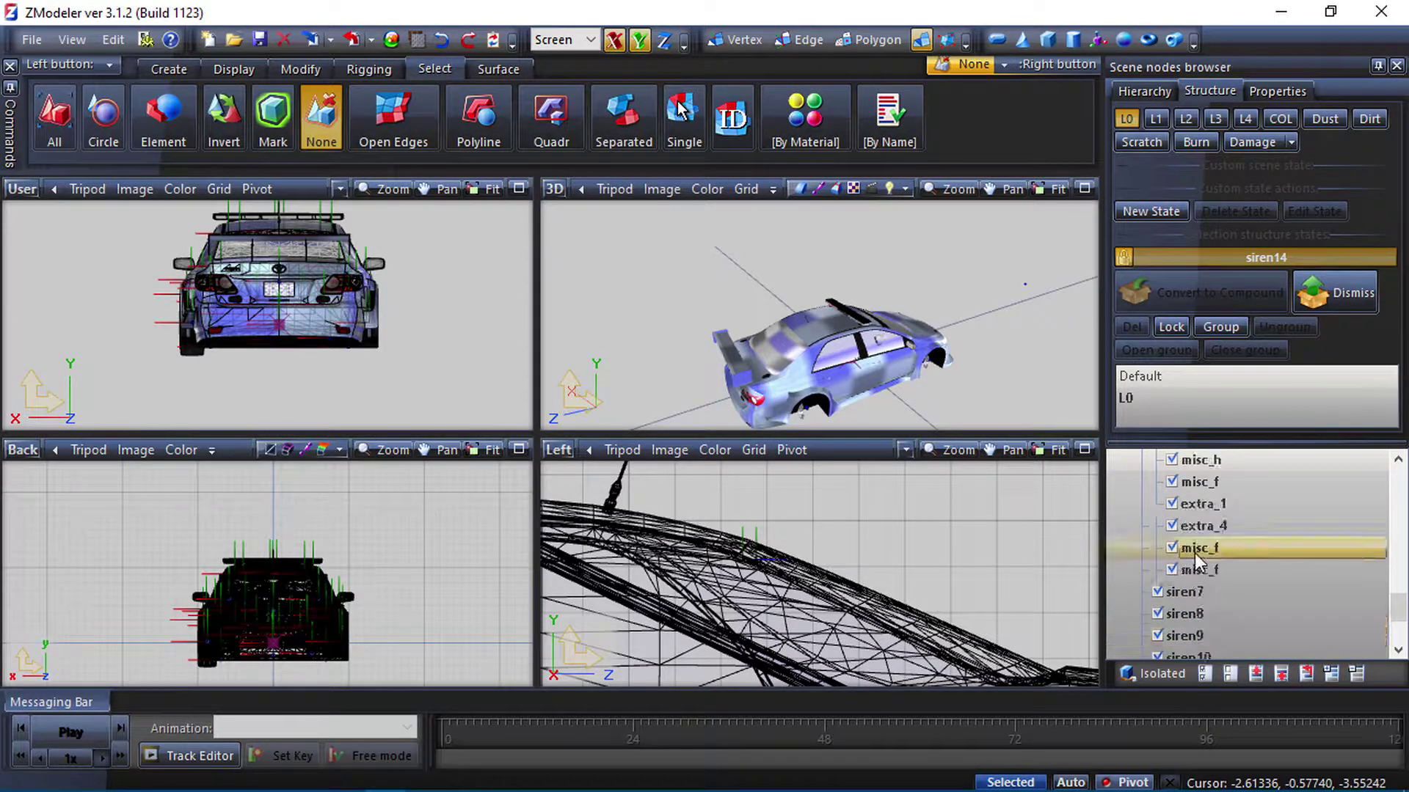
scroll(1190, 604, "up", 6)
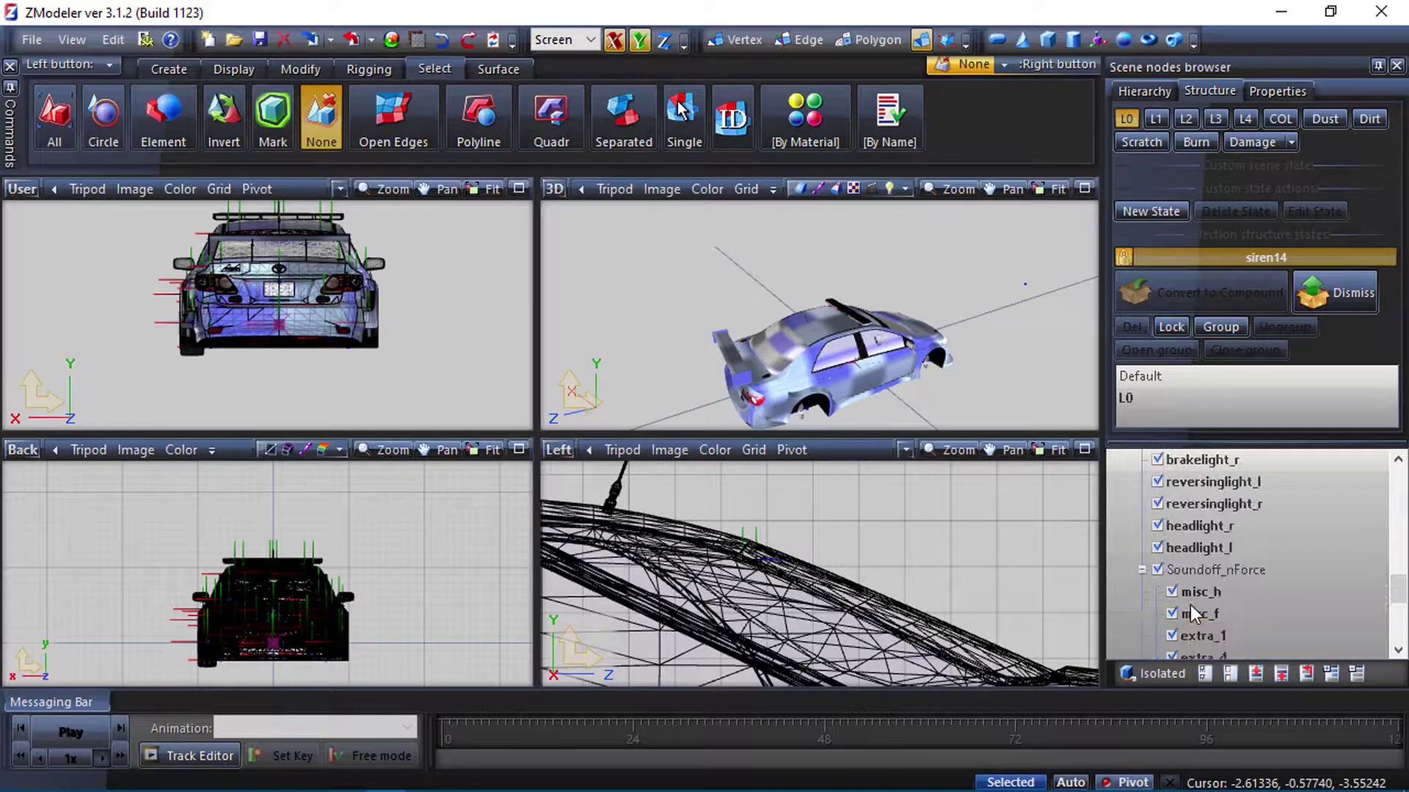
scroll(1200, 575, "up", 5)
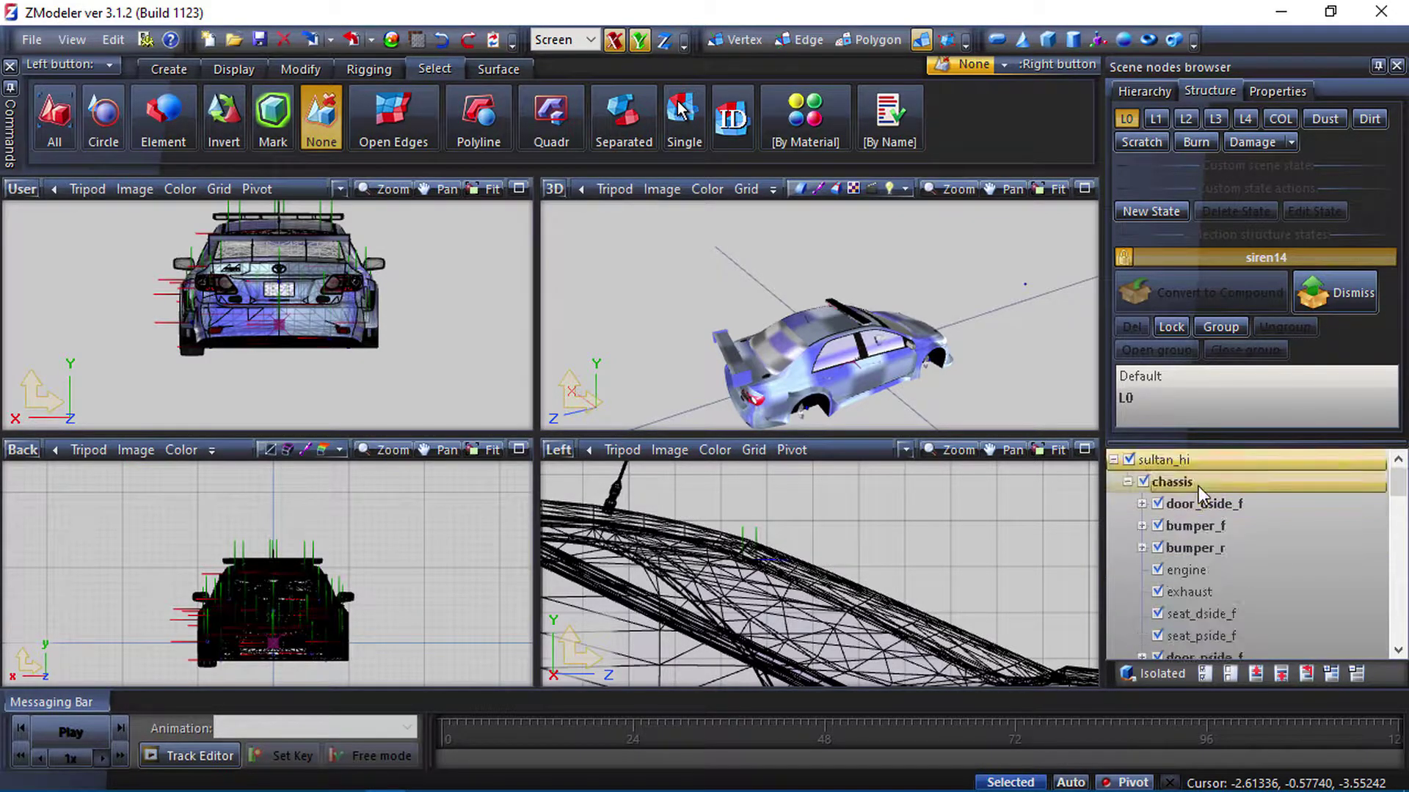
Rename the sultan_hi root to Police and export it again into New folder.
double_click(1166, 459)
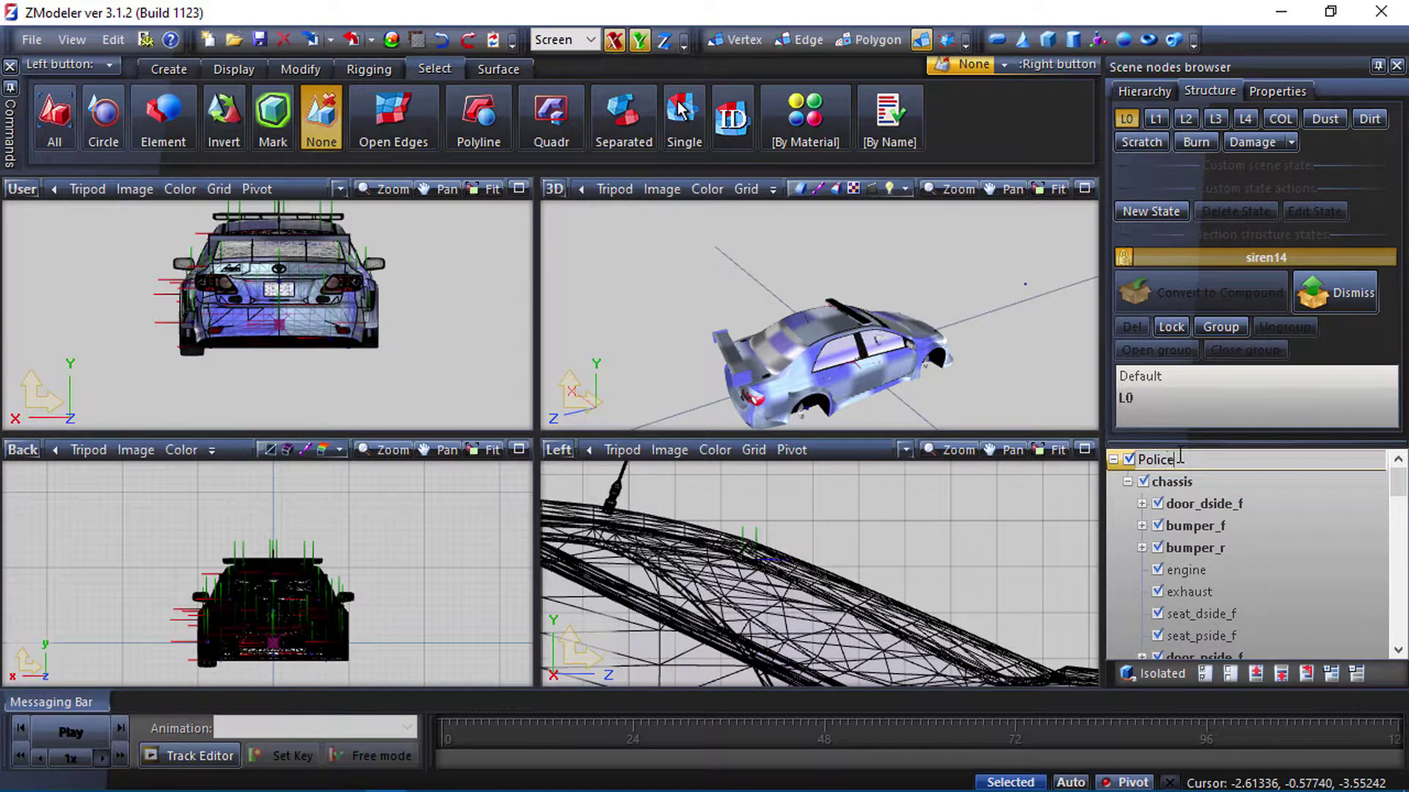
right_click(1180, 458)
left_click(1146, 521)
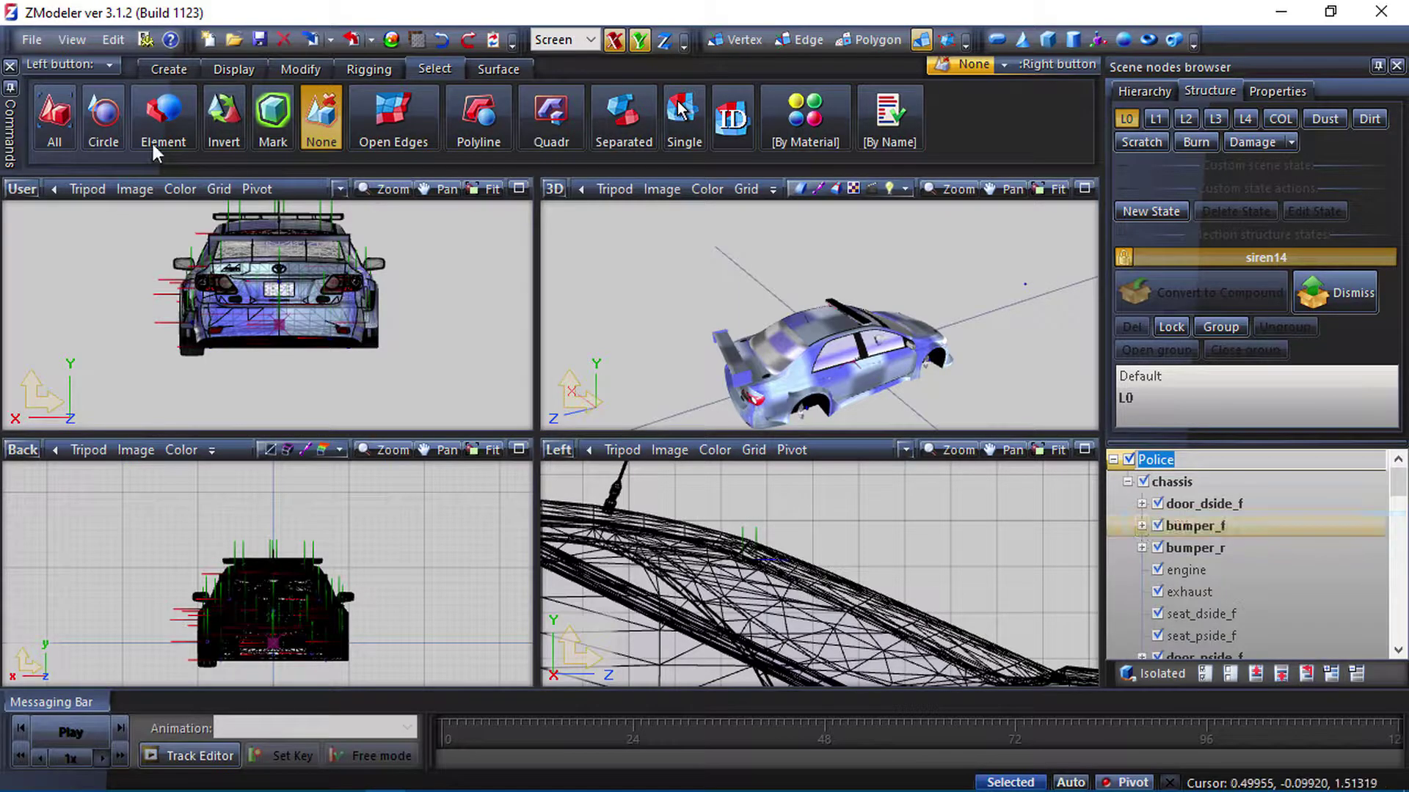
left_click(32, 39)
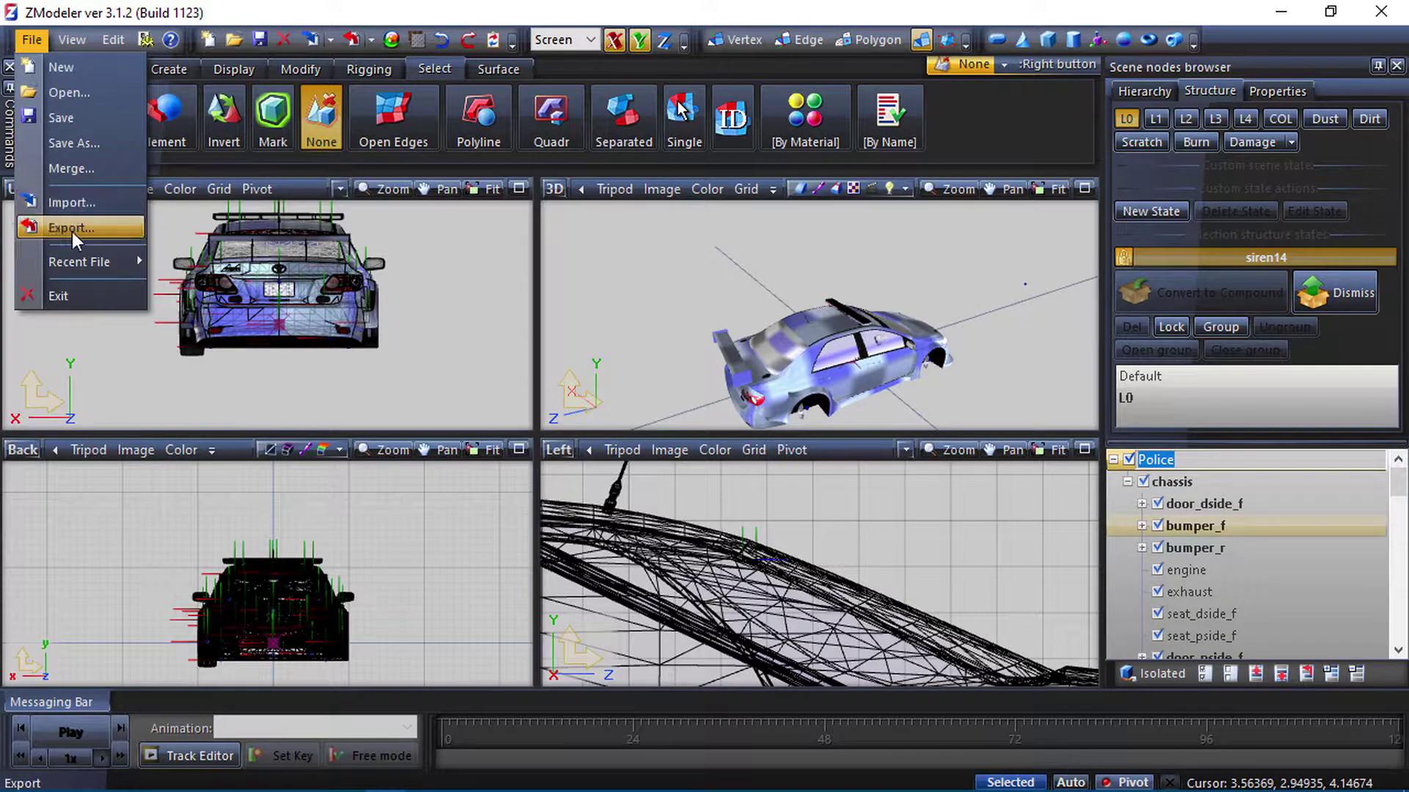
left_click(74, 229)
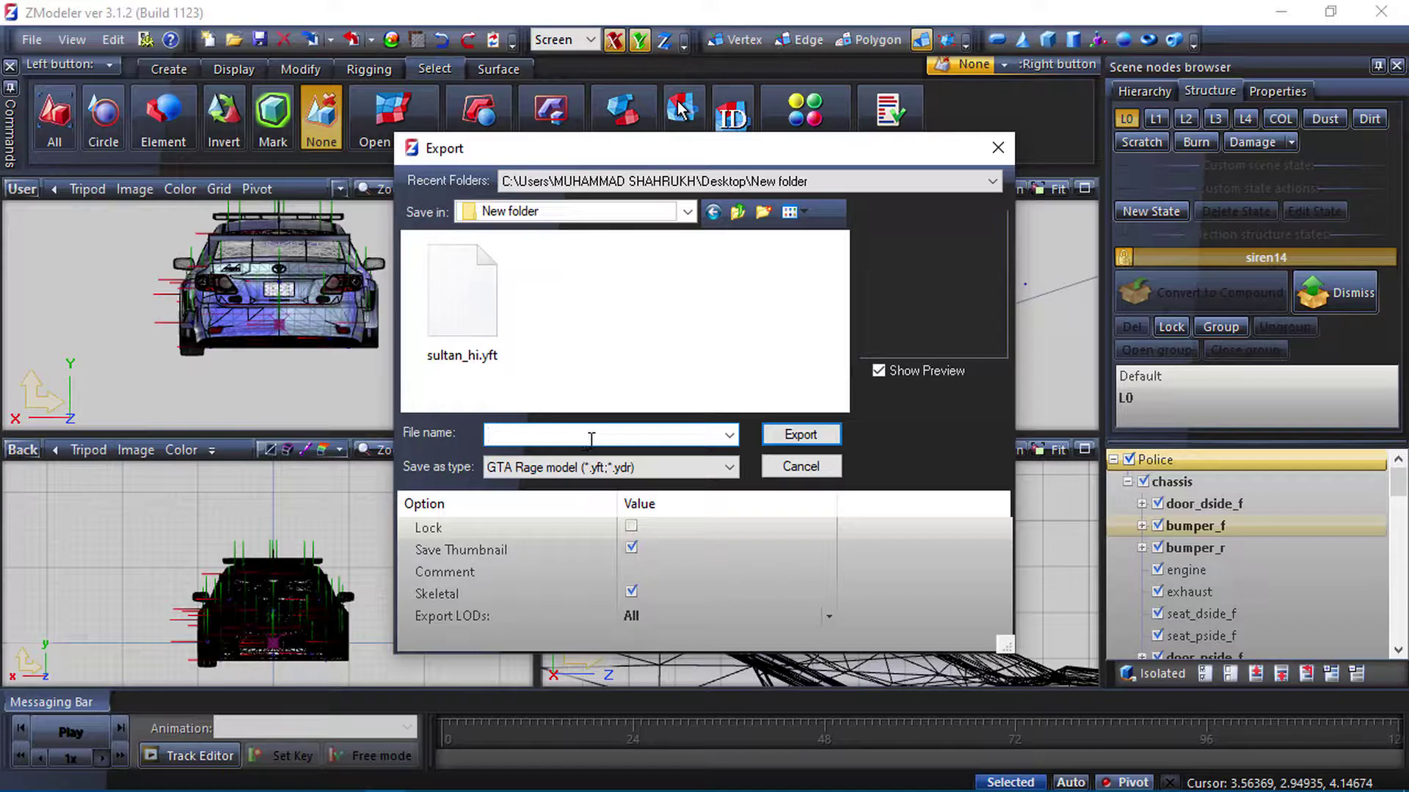
left_click(819, 434)
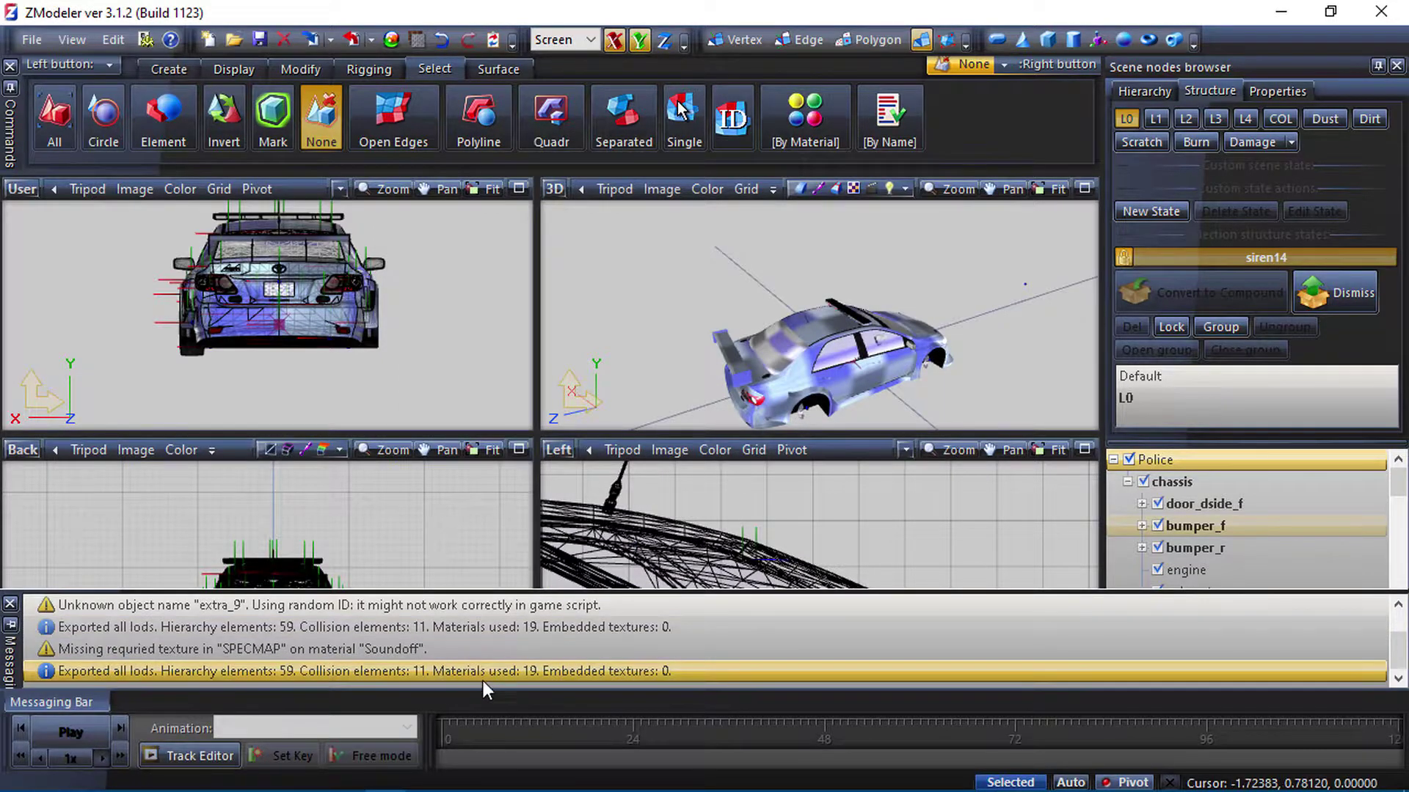
Check the bumper_f and bodyshell nodes, then minimize ZModeler 3.
left_click(1166, 526)
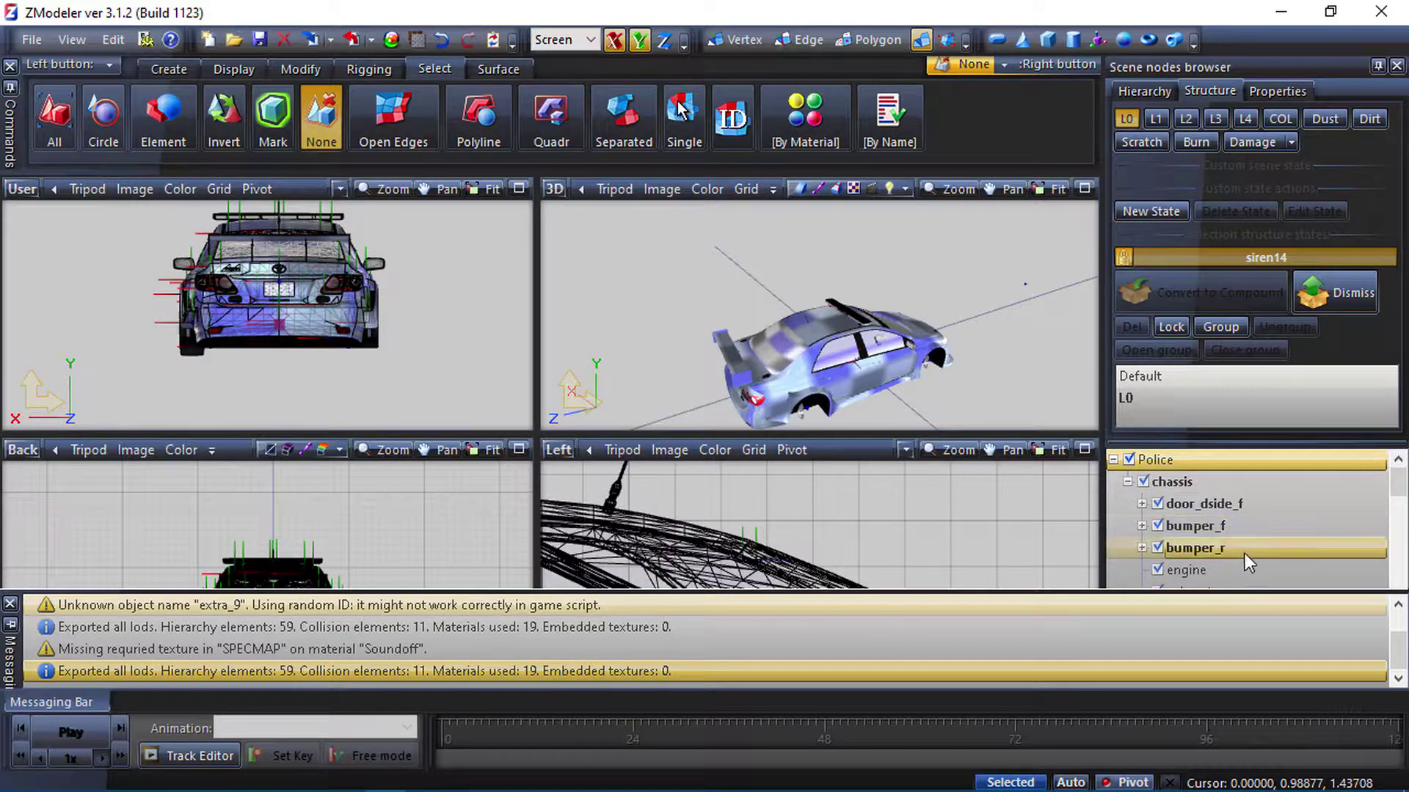
scroll(1305, 532, "down", 5)
left_click(1196, 613)
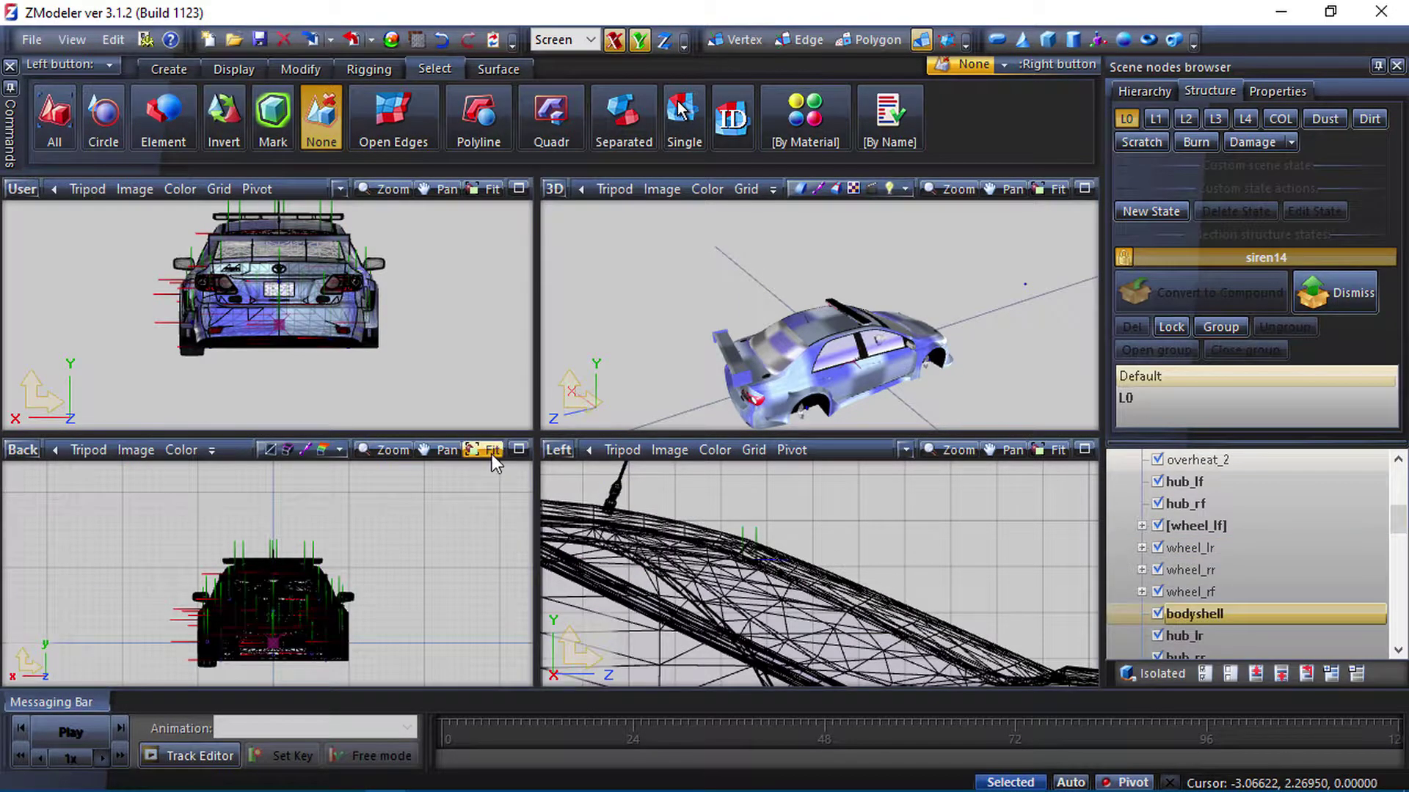
left_click(1291, 12)
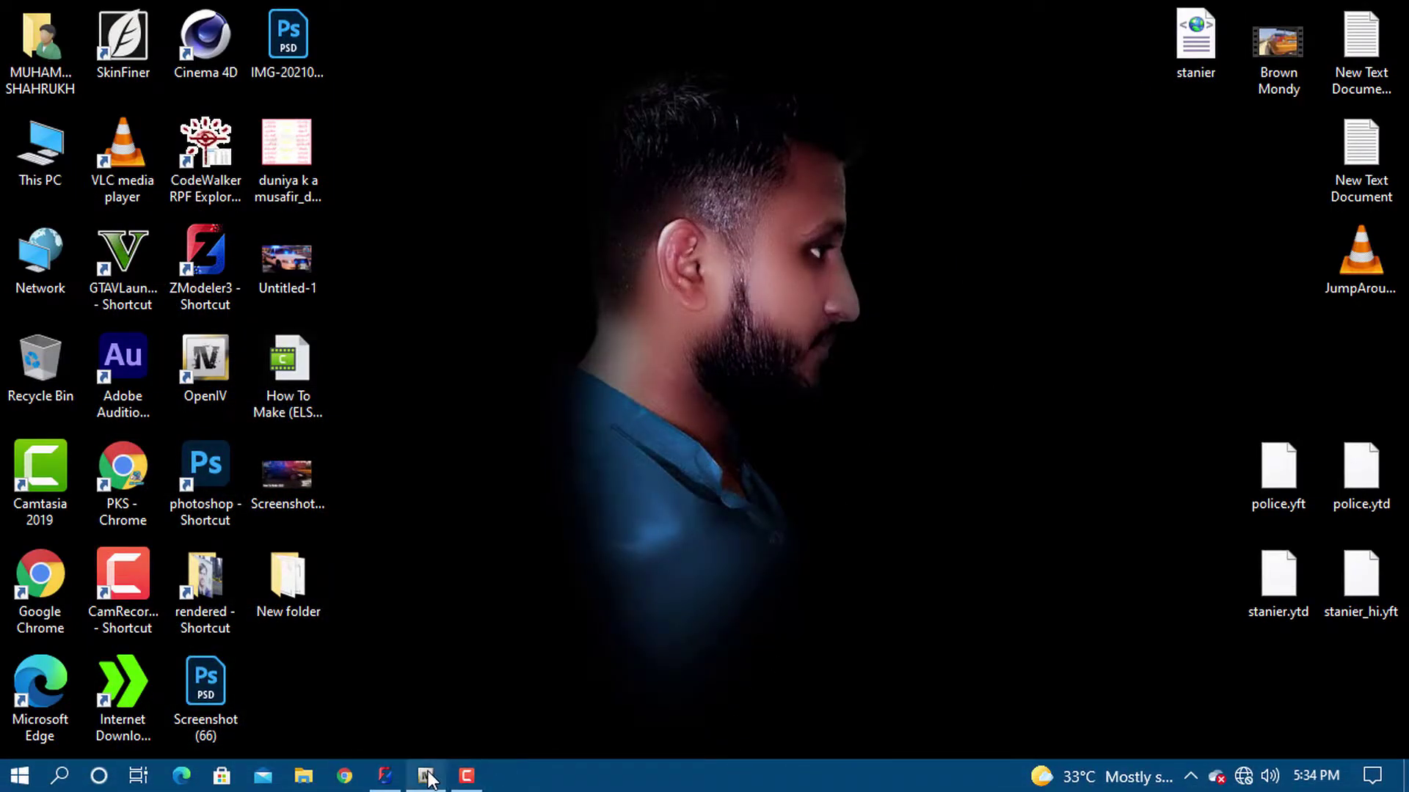
Bring OpenIV back and turn on Edit mode for vehicles.rpf.
left_click(427, 776)
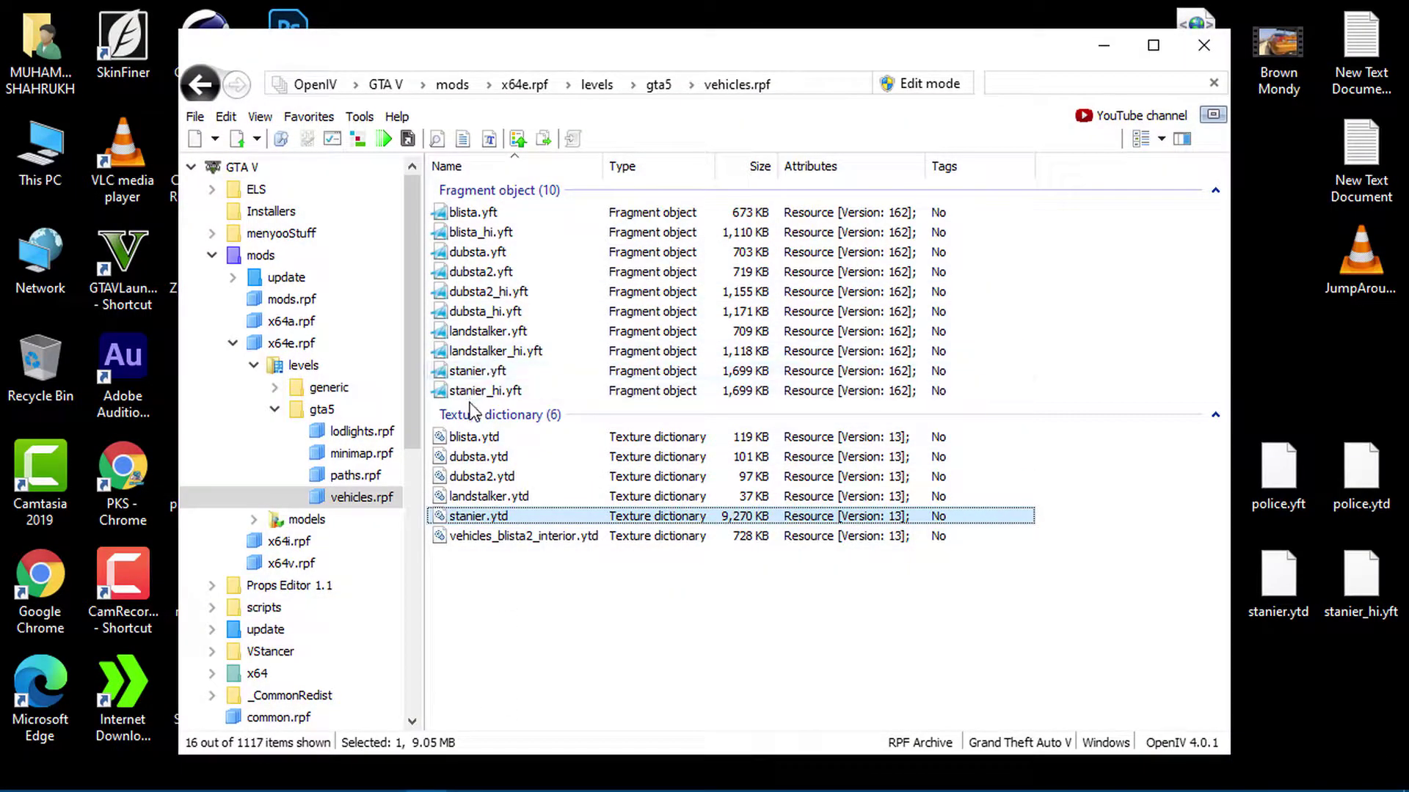
left_click(471, 392)
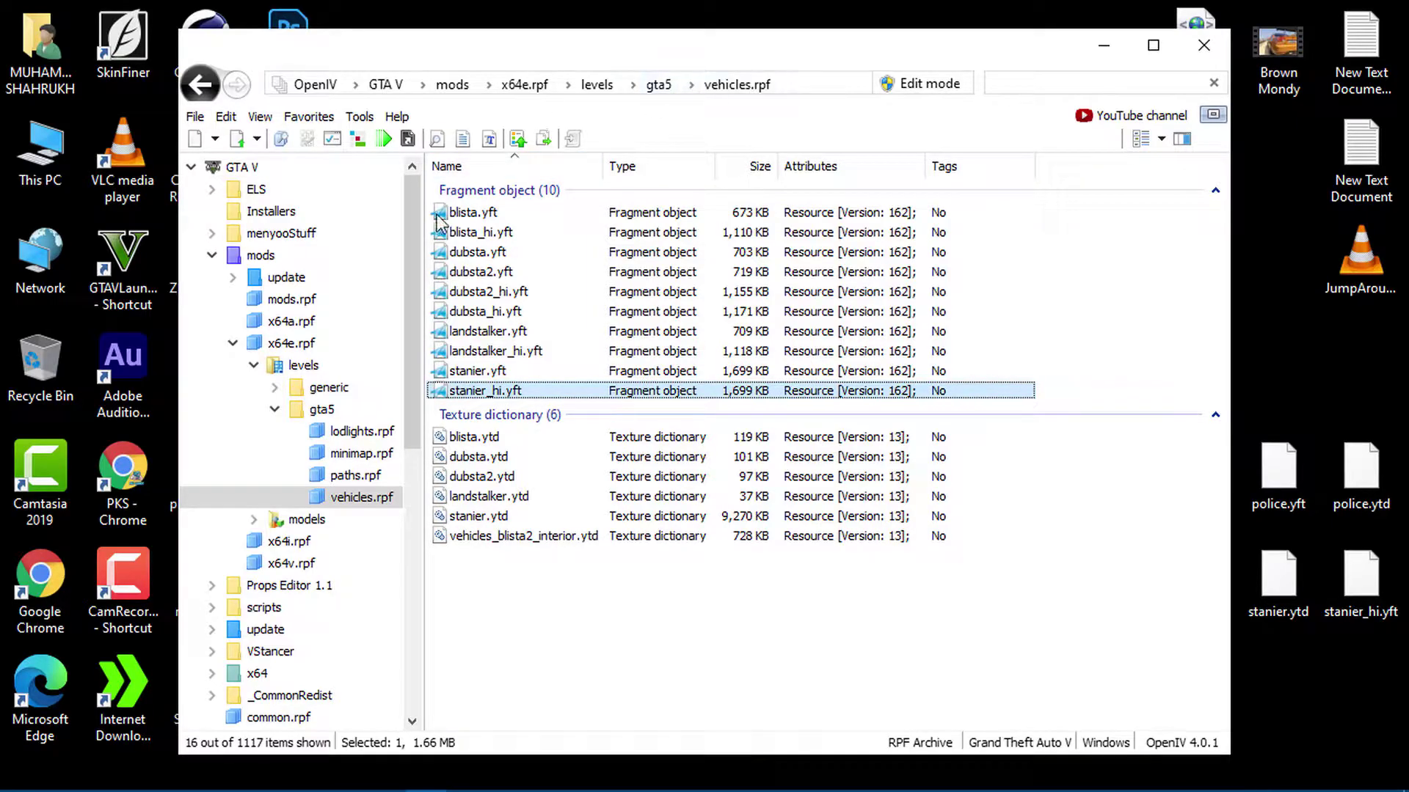
left_click(764, 585)
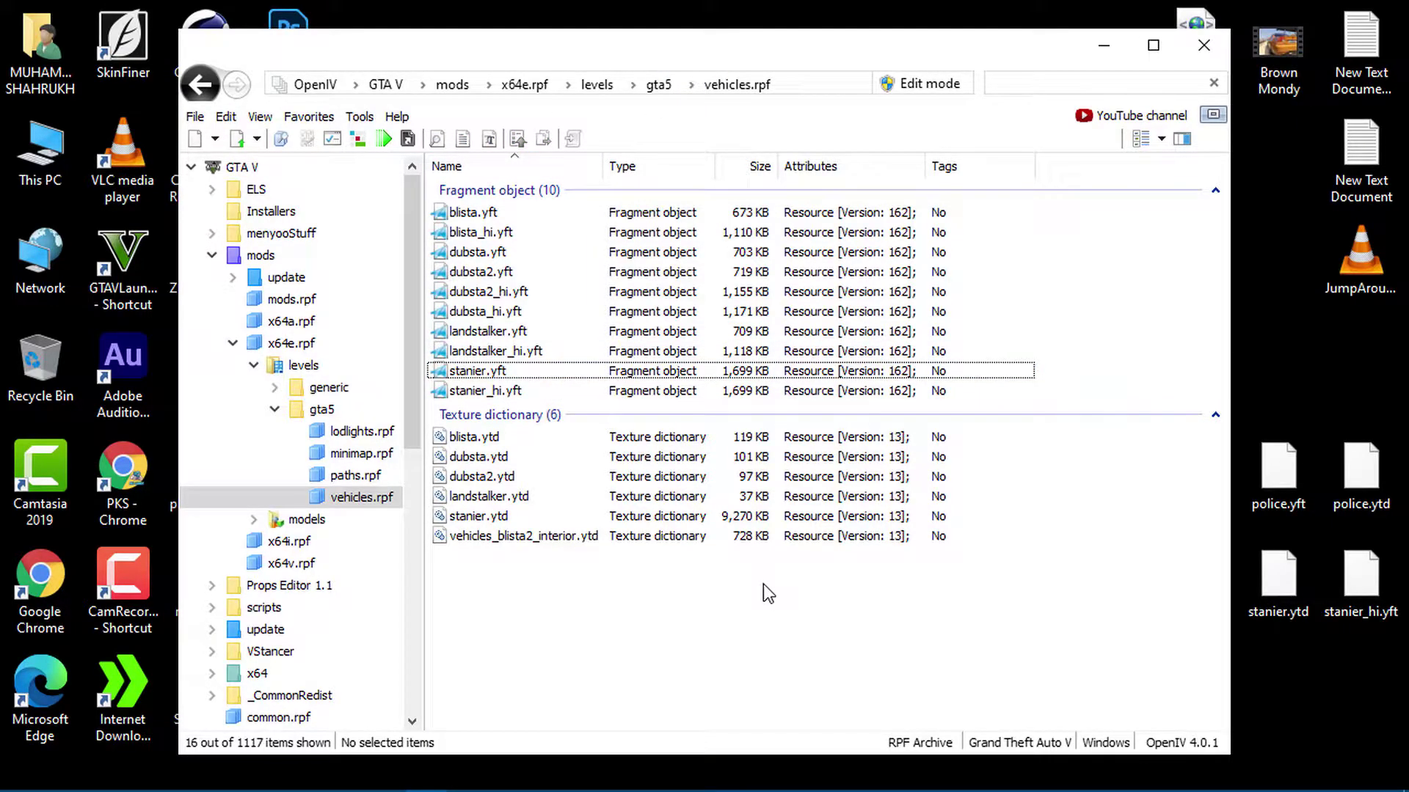
left_click(946, 92)
left_click(783, 477)
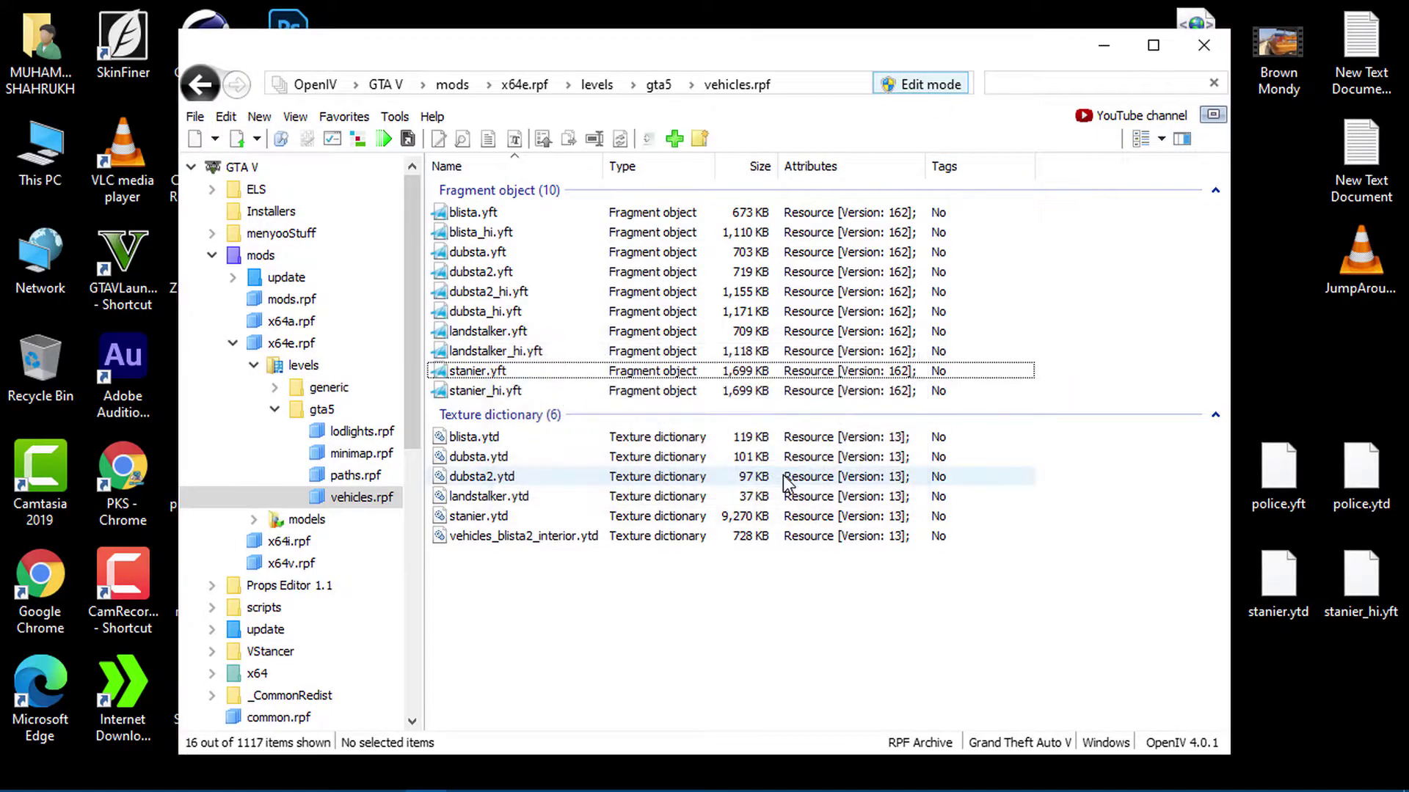
Replace stanier.yft with the exported sultan_hi.yft from New folder.
left_click(477, 374)
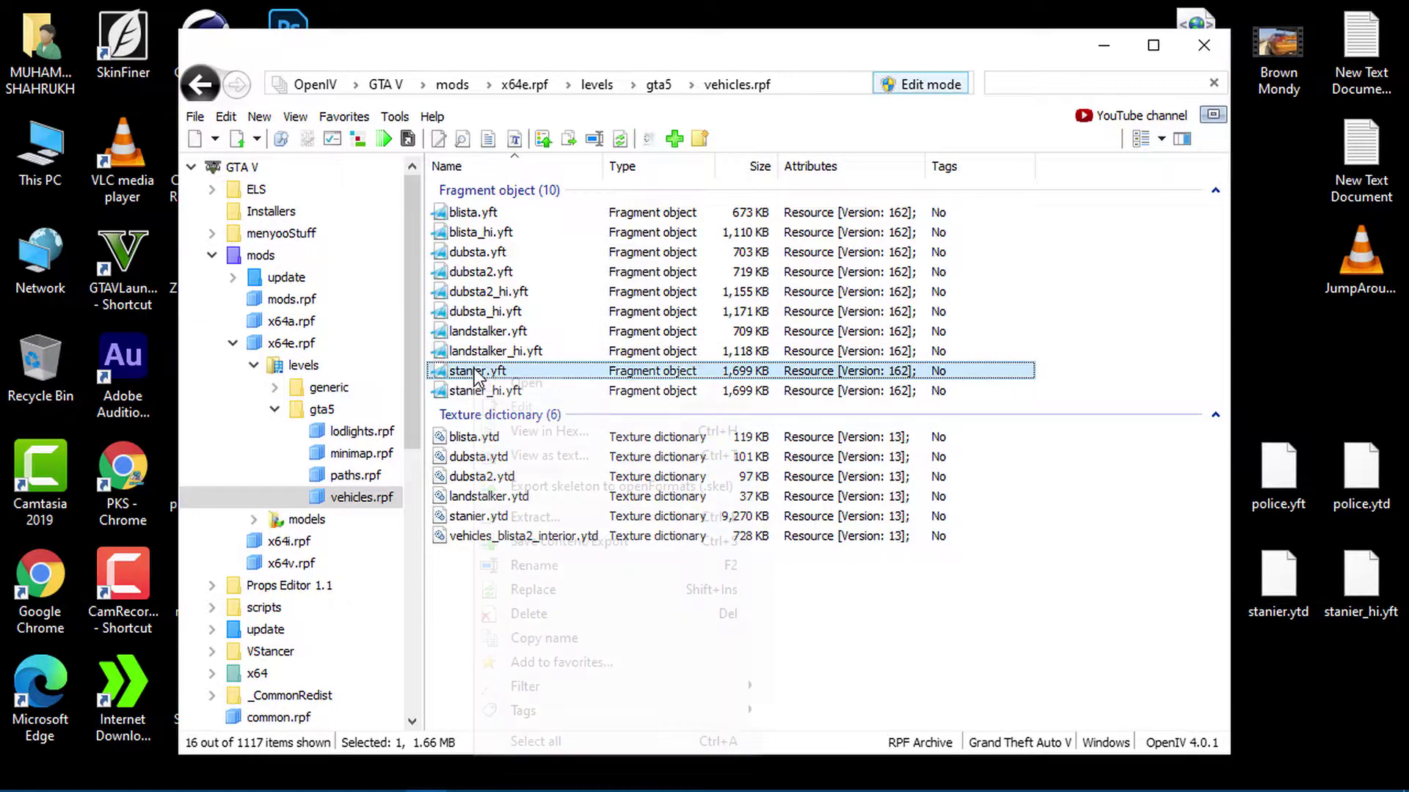
right_click(477, 375)
left_click(518, 585)
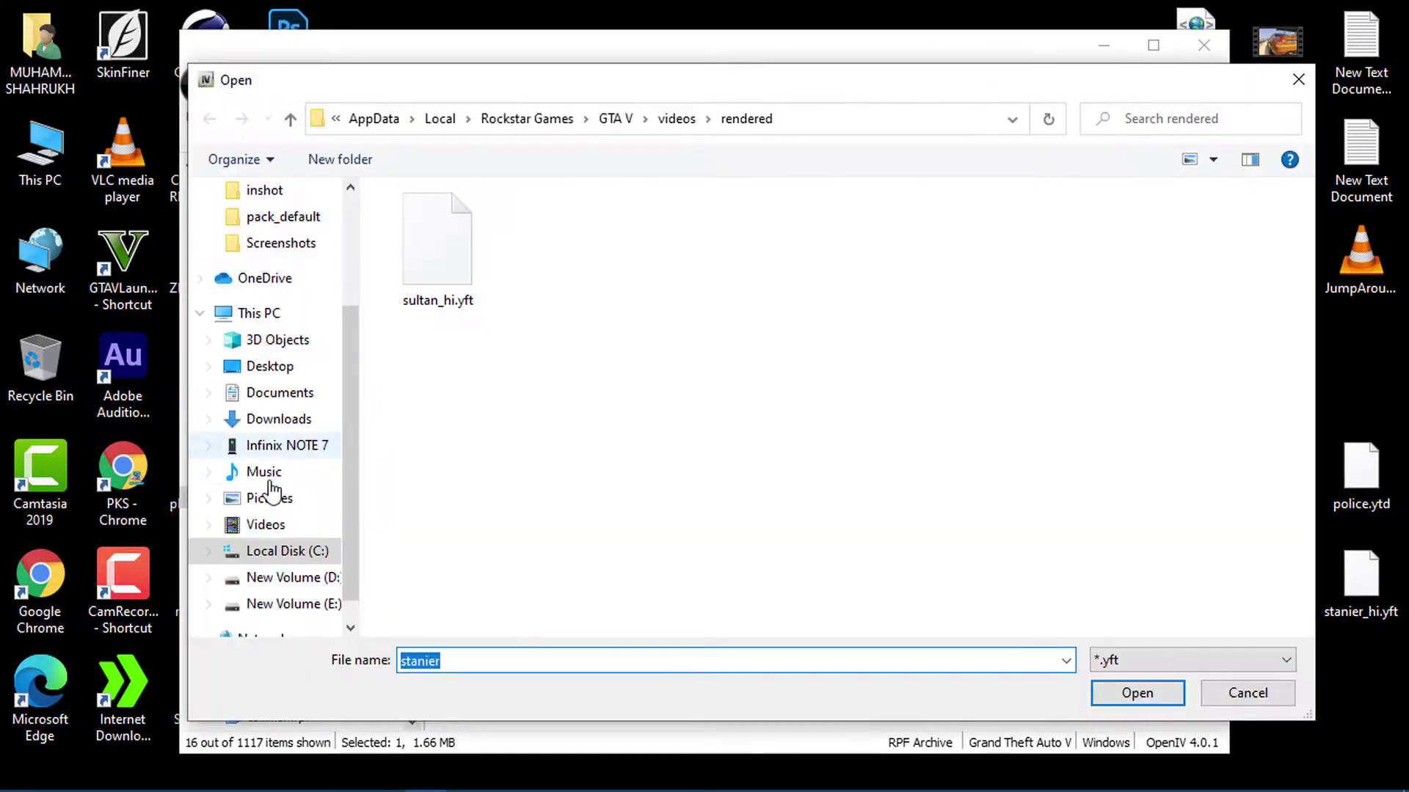
scroll(273, 478, "down", 1)
scroll(268, 473, "up", 3)
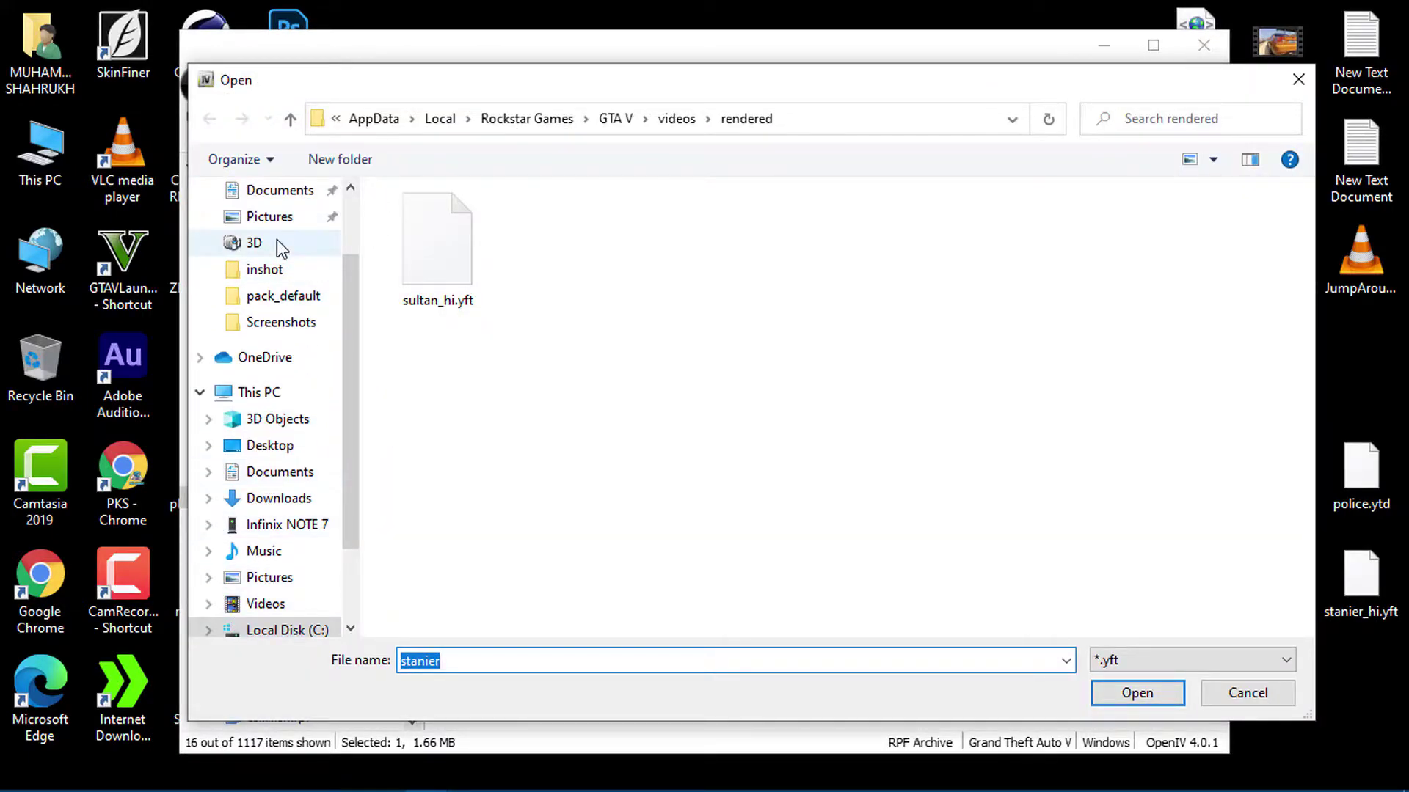
scroll(268, 286, "up", 2)
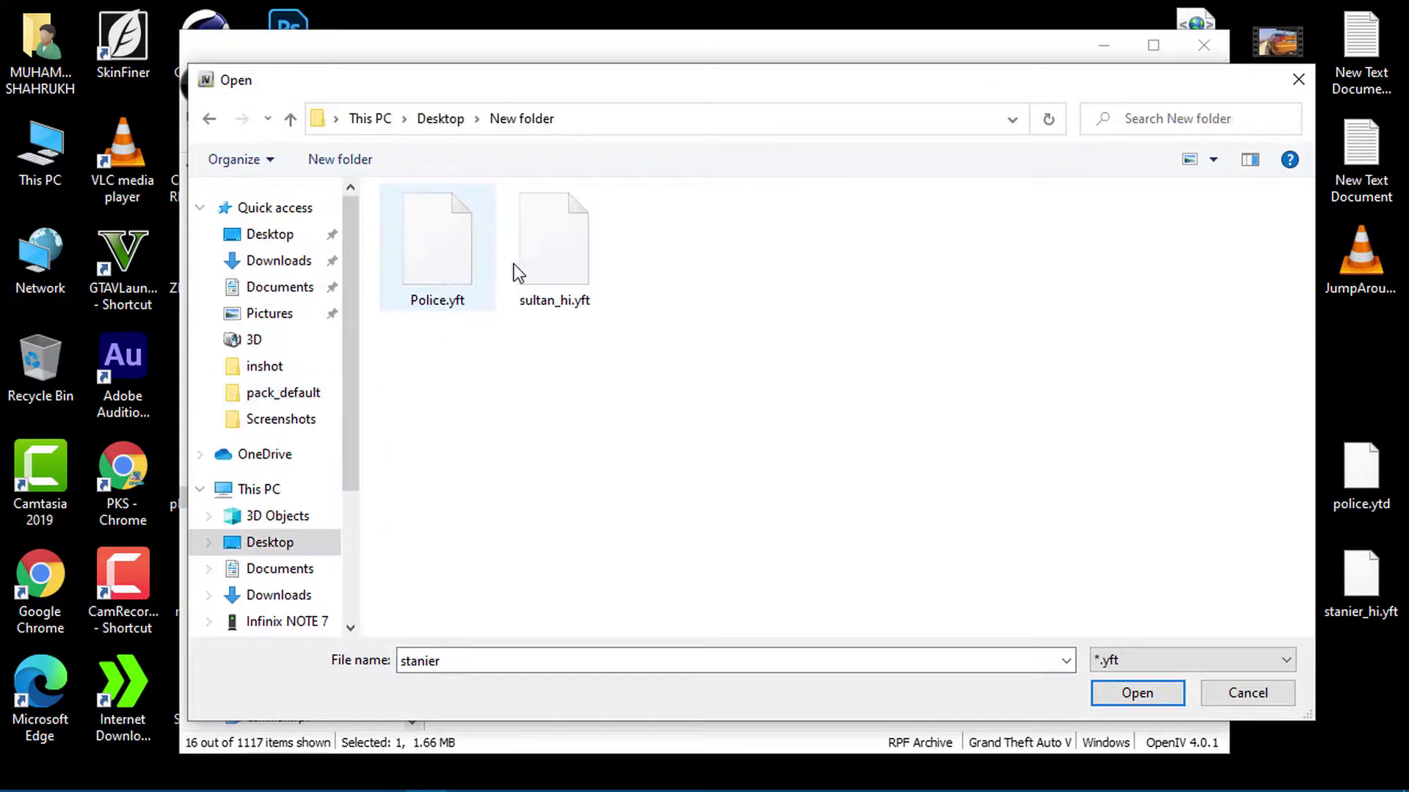
left_click(544, 257)
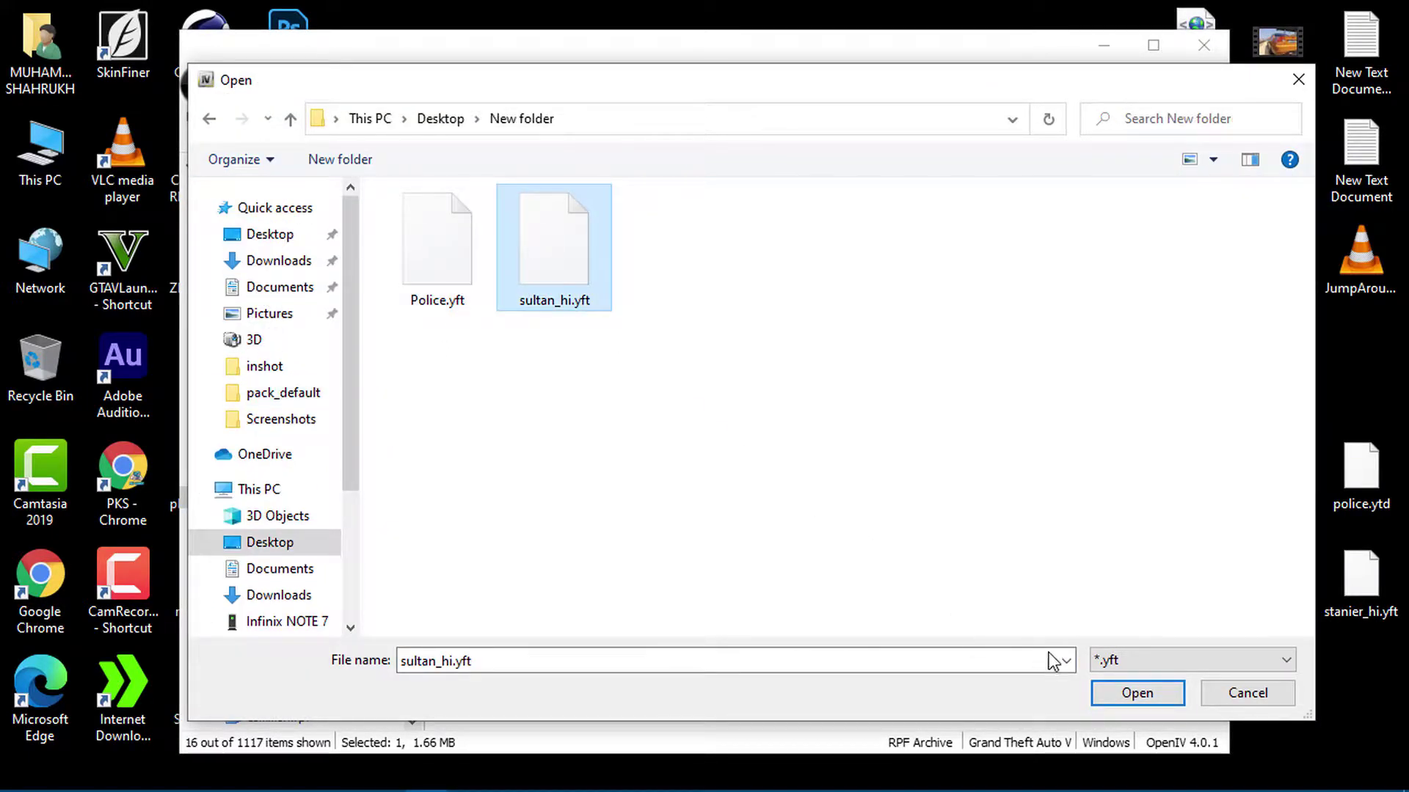
left_click(1135, 693)
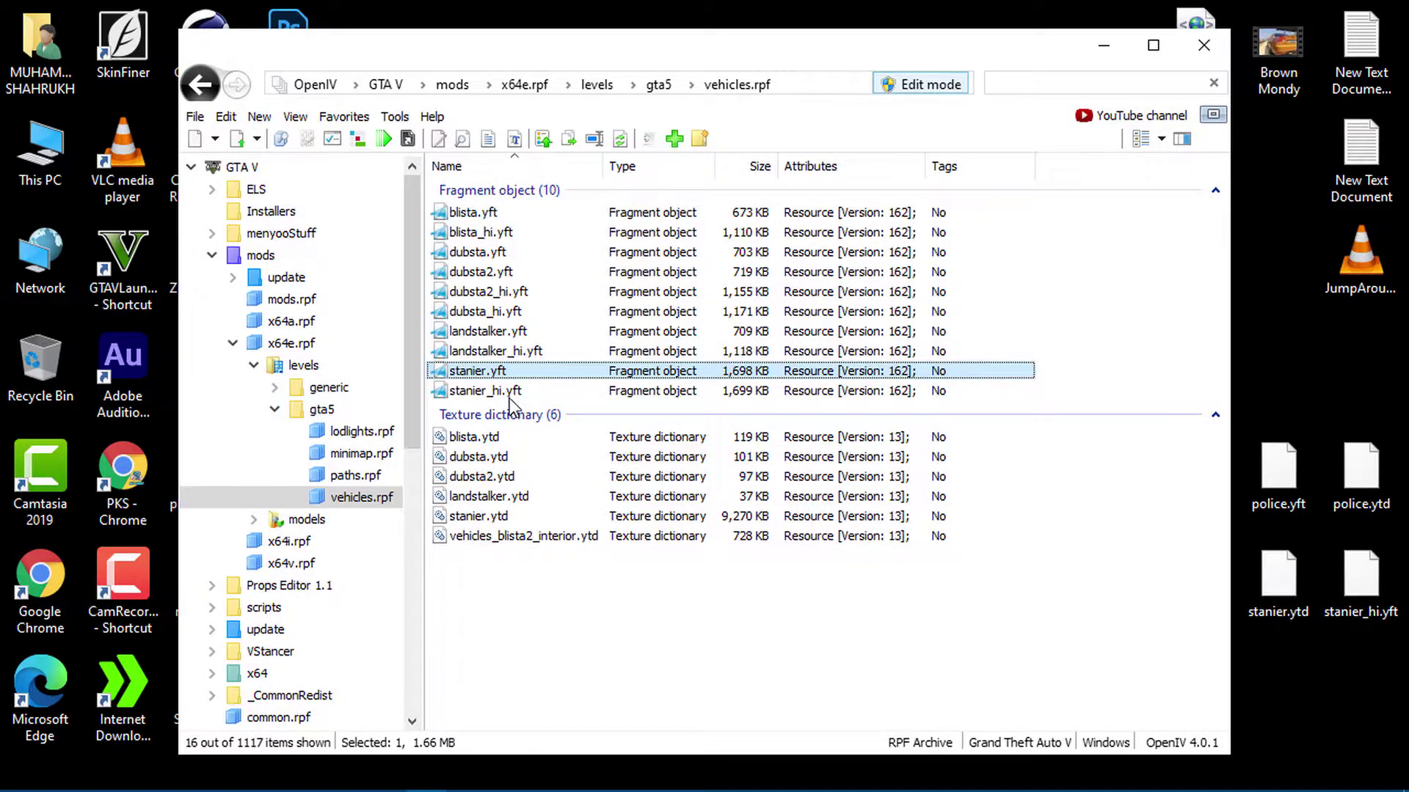
Replace stanier_hi.yft with sultan_hi.yft as well.
right_click(487, 391)
left_click(562, 610)
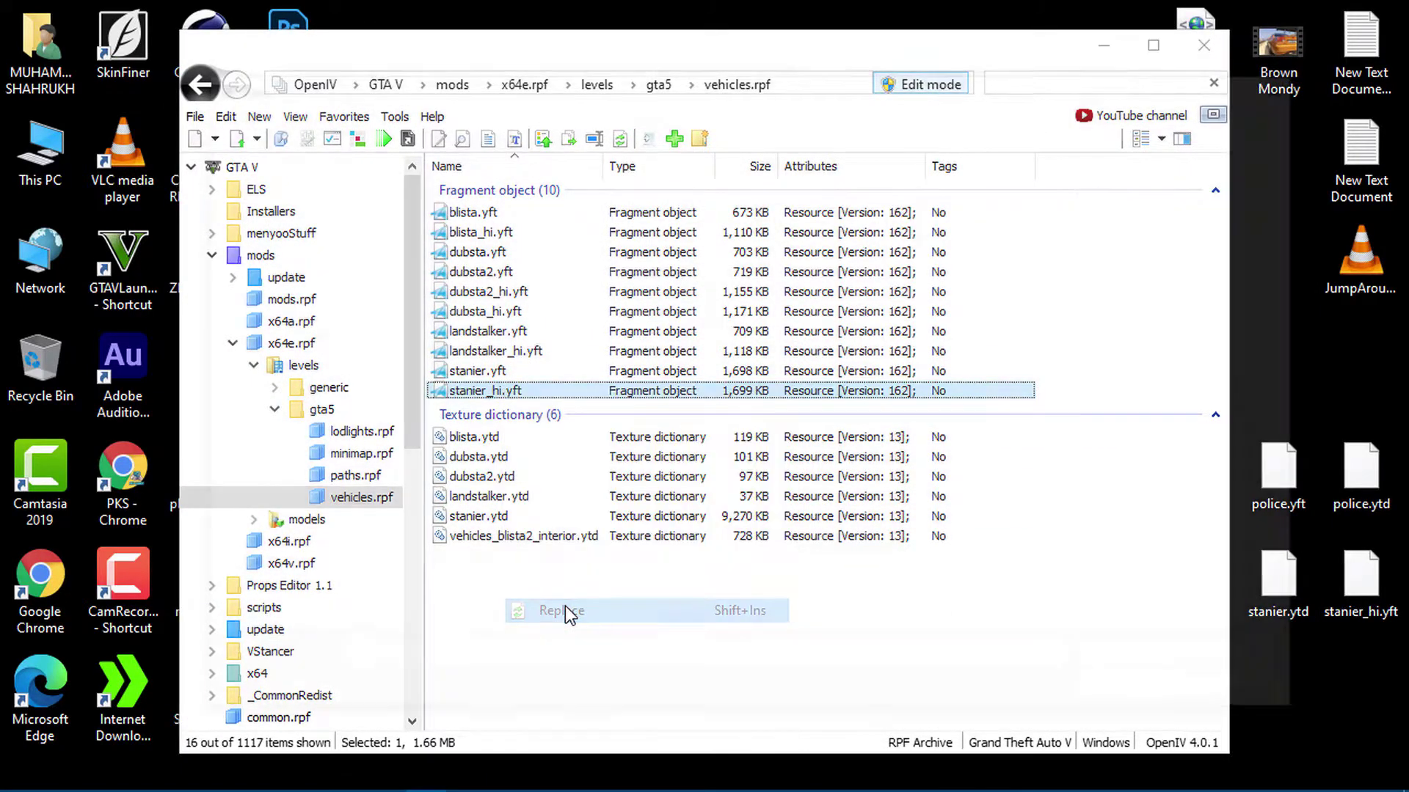
left_click(543, 253)
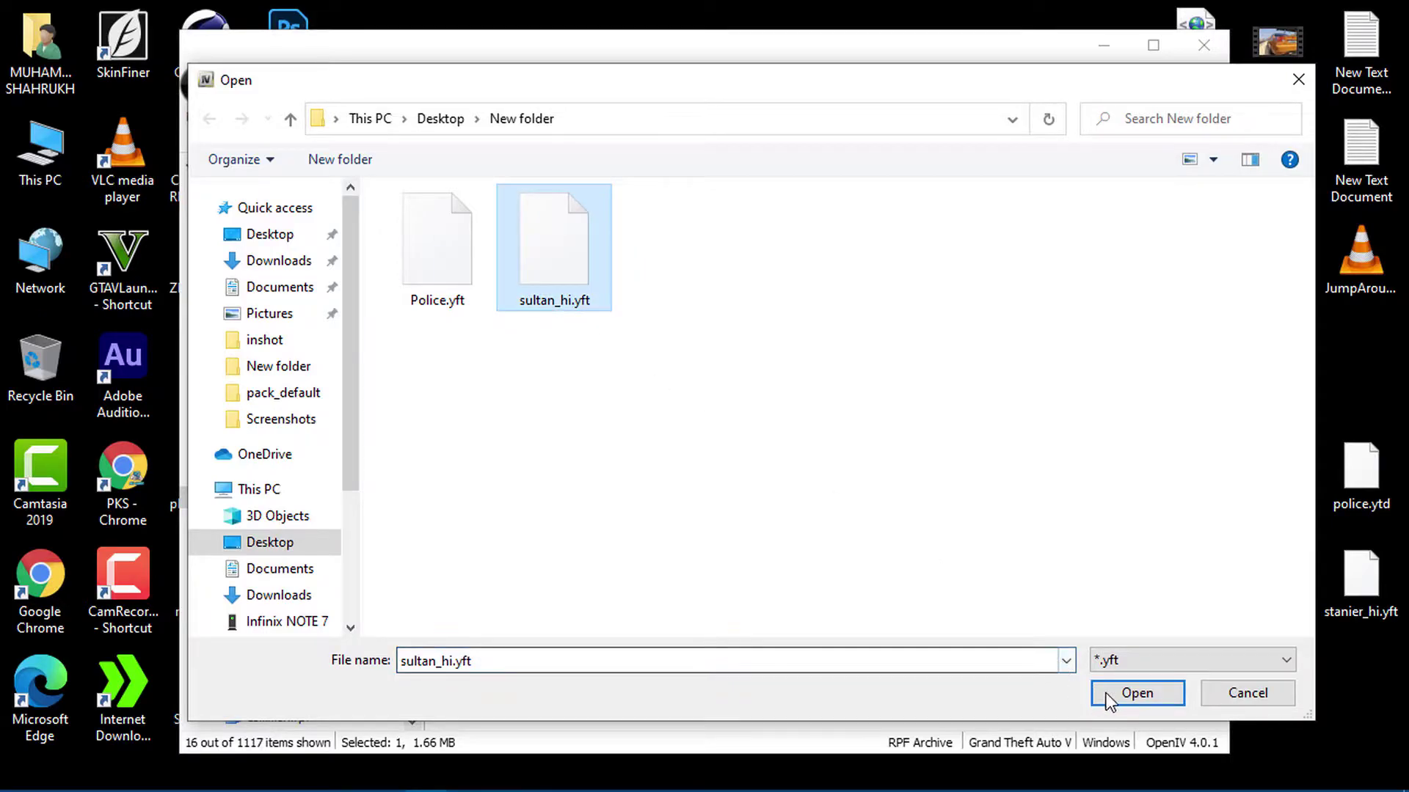
left_click(1136, 694)
Preview the replaced stanier_hi.yft and orbit to see the roof lightbar.
double_click(484, 389)
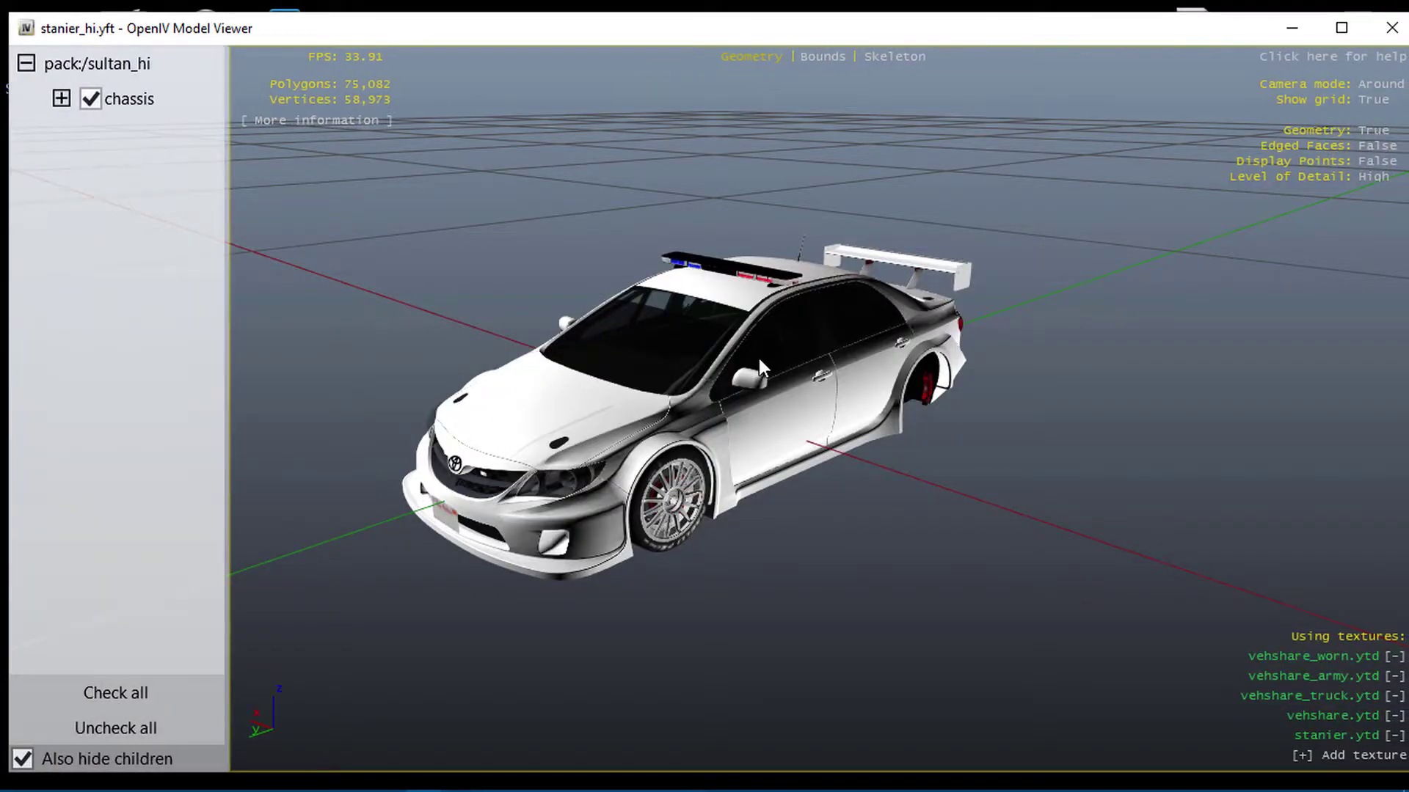
scroll(749, 360, "up", 10)
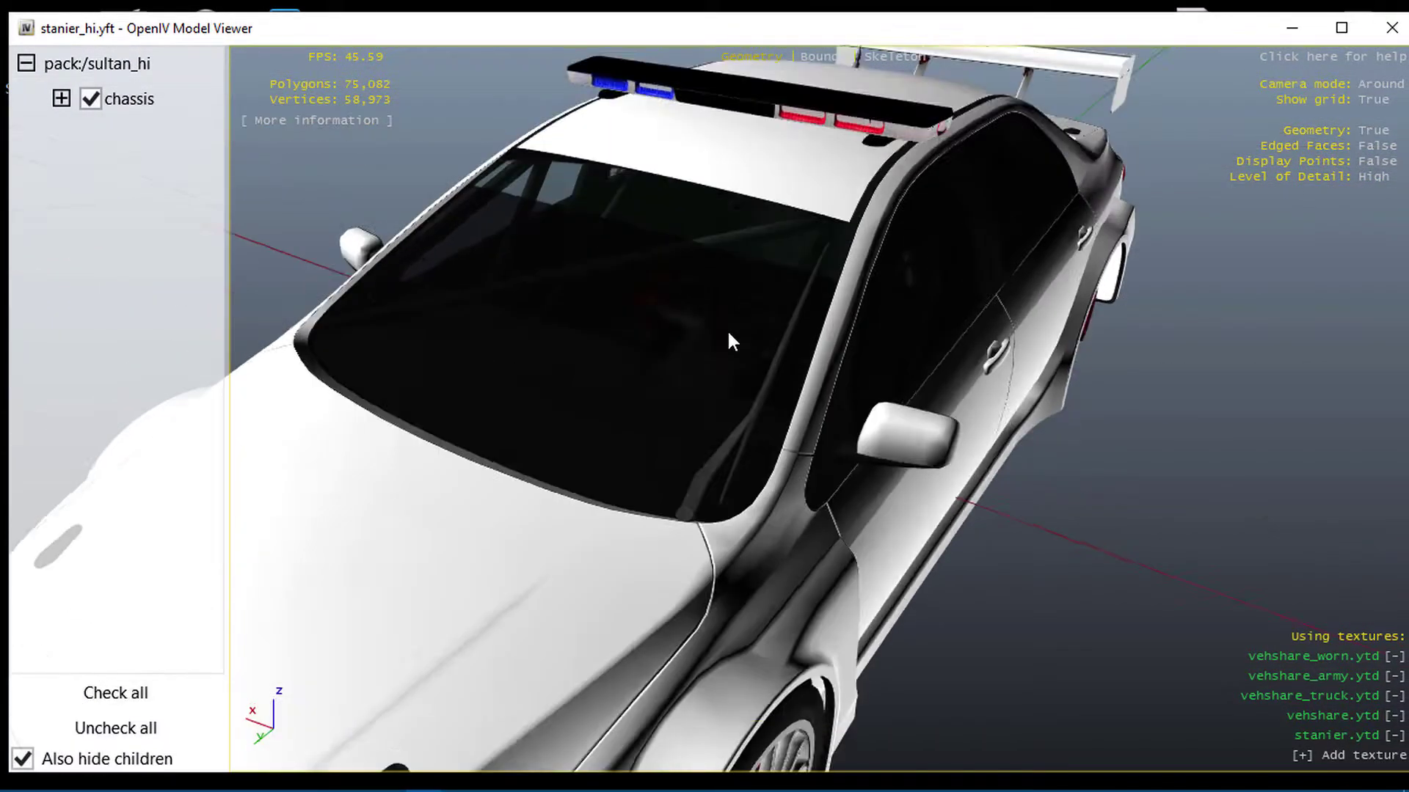
left_click_drag(730, 339, 481, 228)
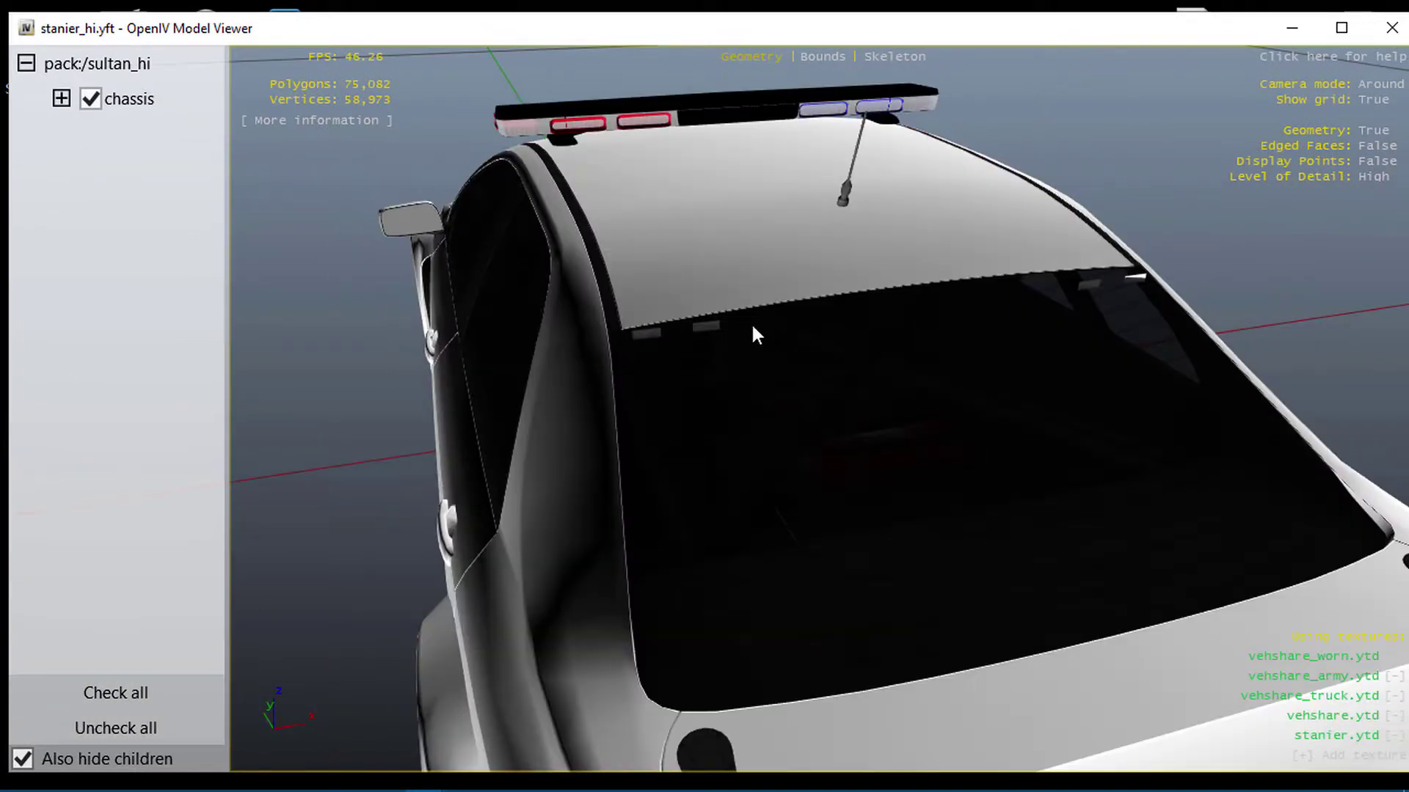
left_click_drag(939, 306, 909, 242)
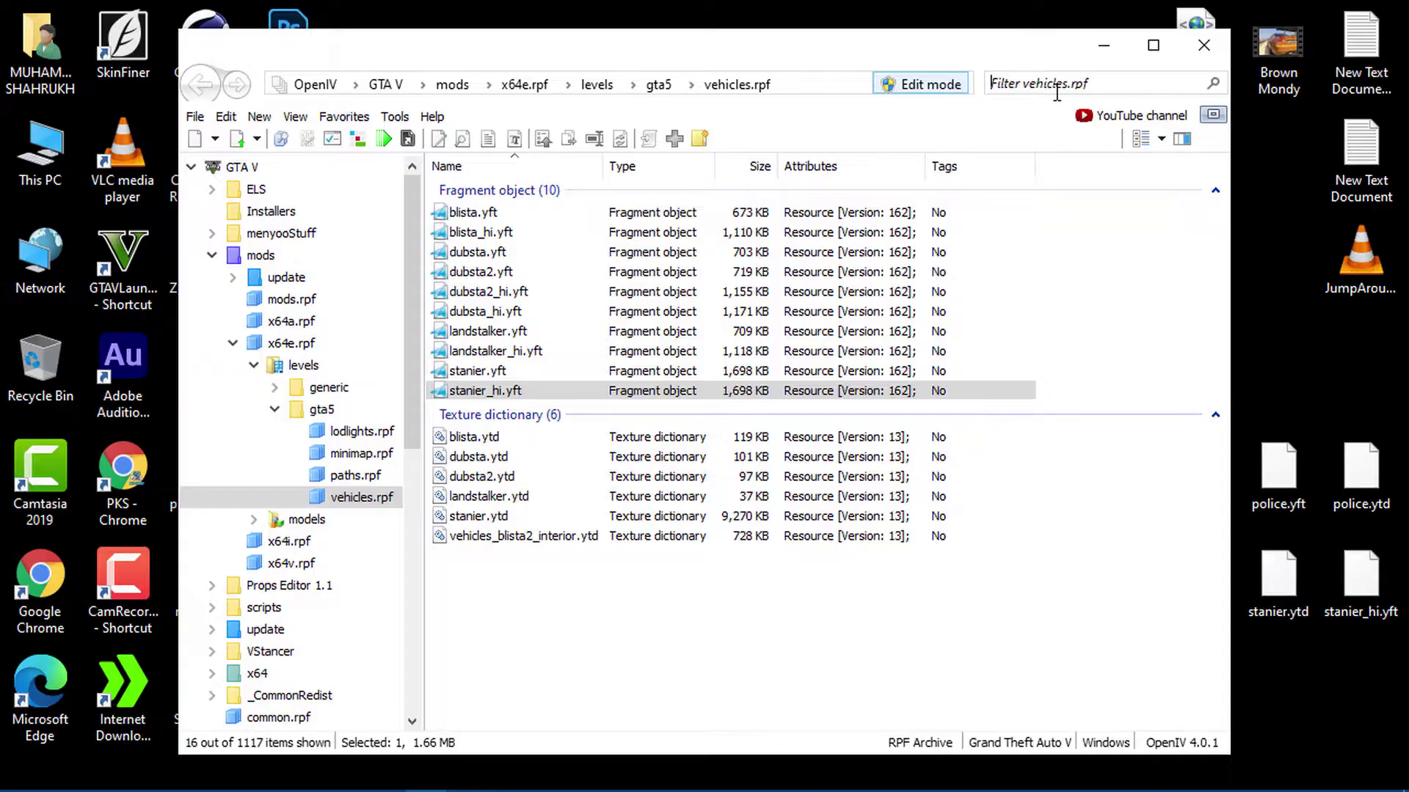
Filter for police, open police.ytd and export the sheriff_lights texture to the desktop.
type("polic")
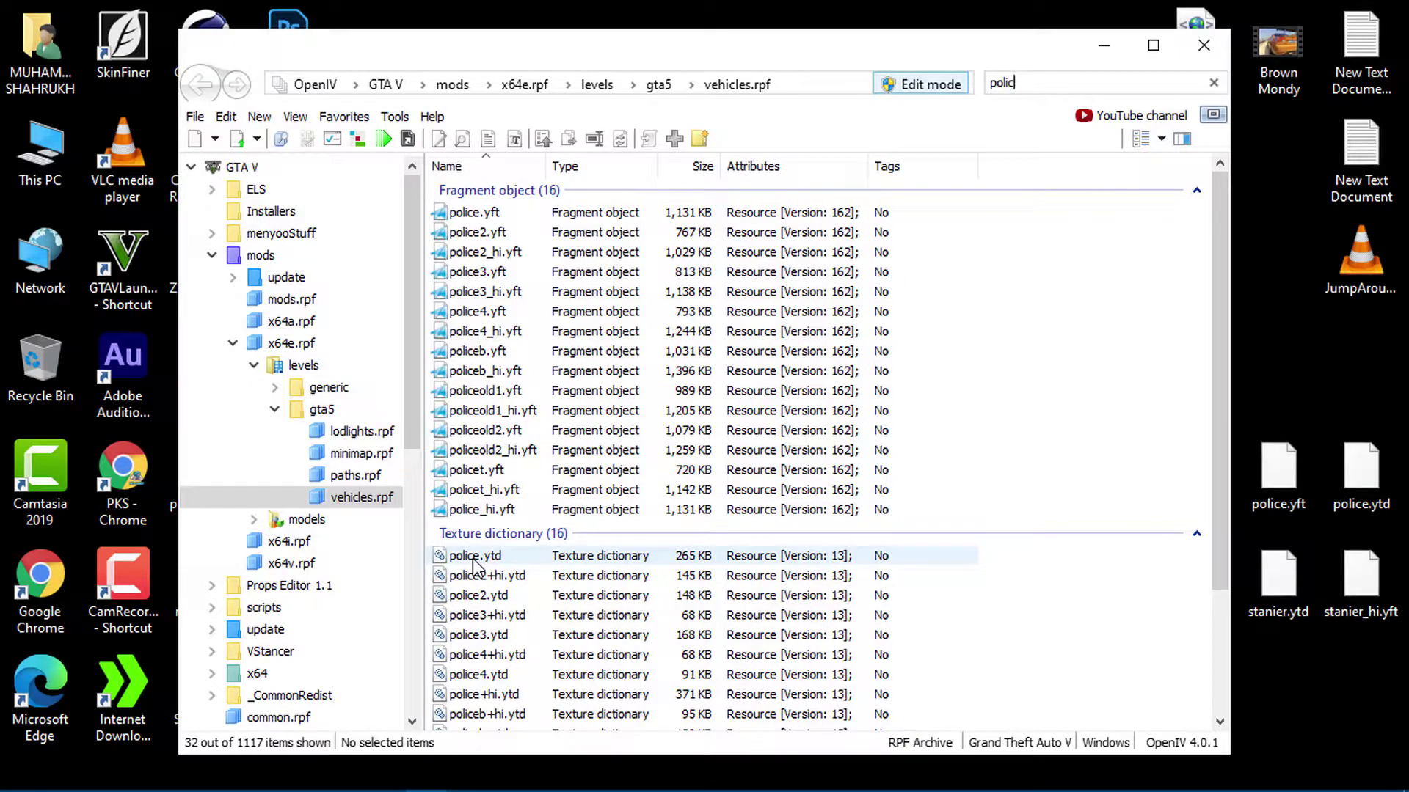
double_click(473, 565)
left_click(1005, 351)
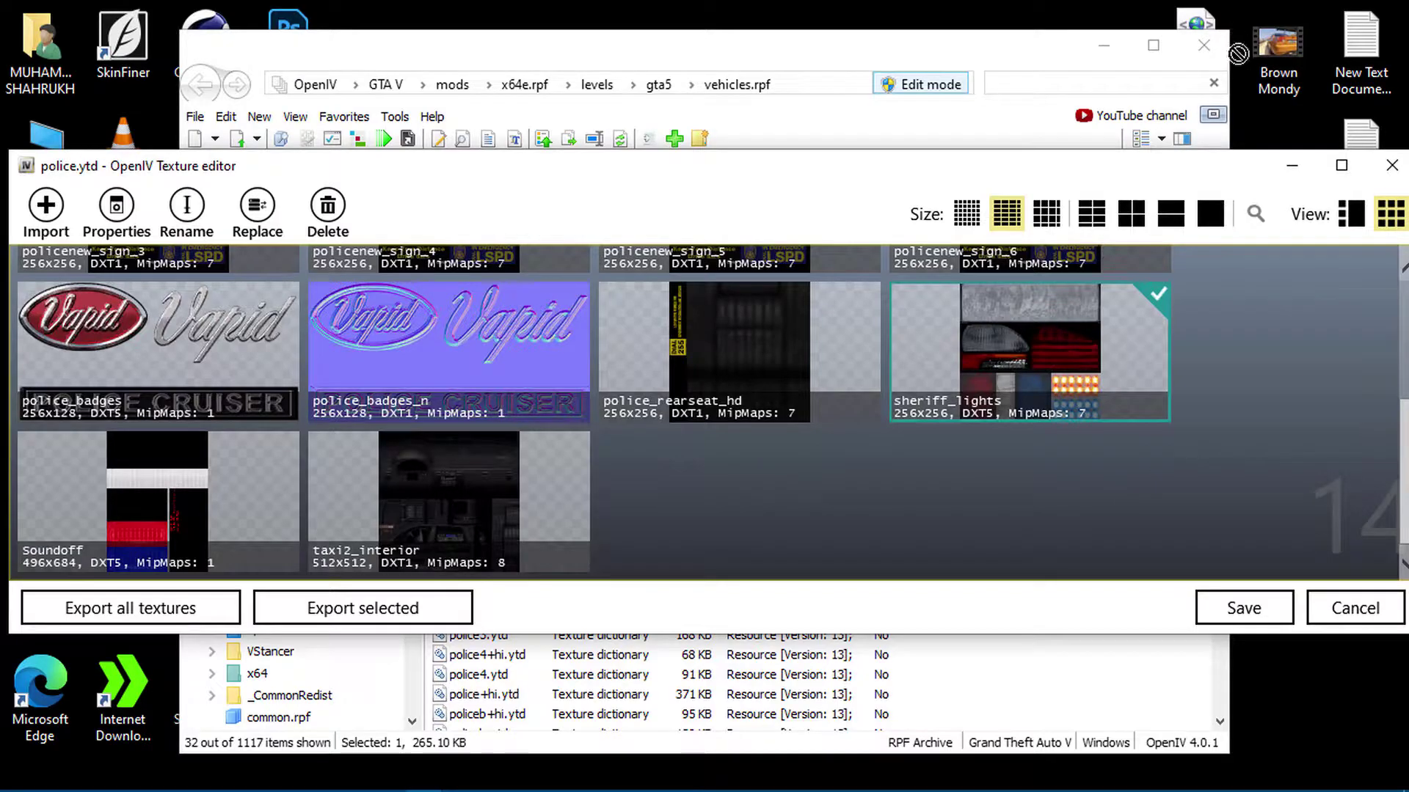
left_click_drag(1253, 95, 1255, 99)
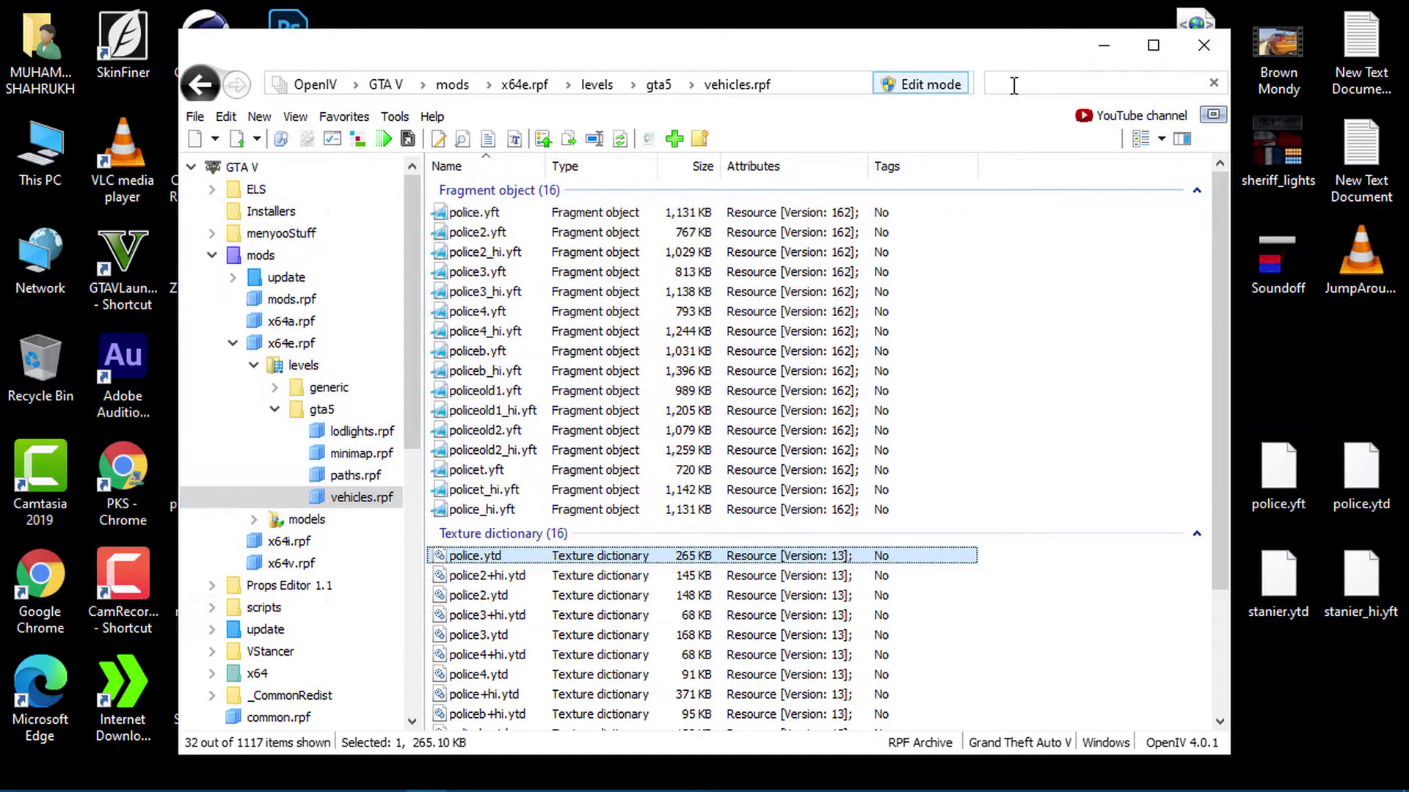
Change the file filter to 'sta' and open stanier.ytd's textures.
left_click(1013, 85)
type("polic")
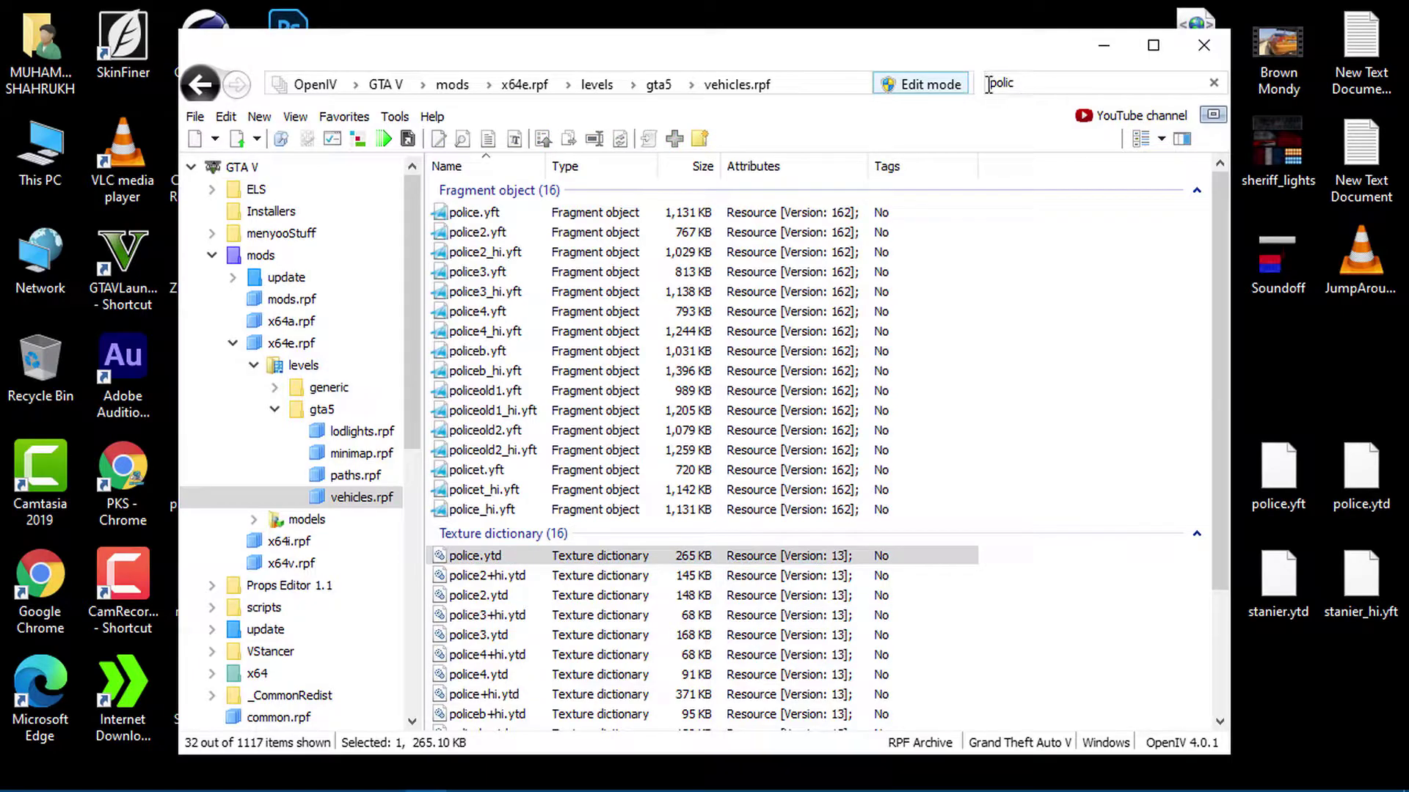
left_click_drag(997, 85, 984, 91)
key("BackSpace")
type("sta")
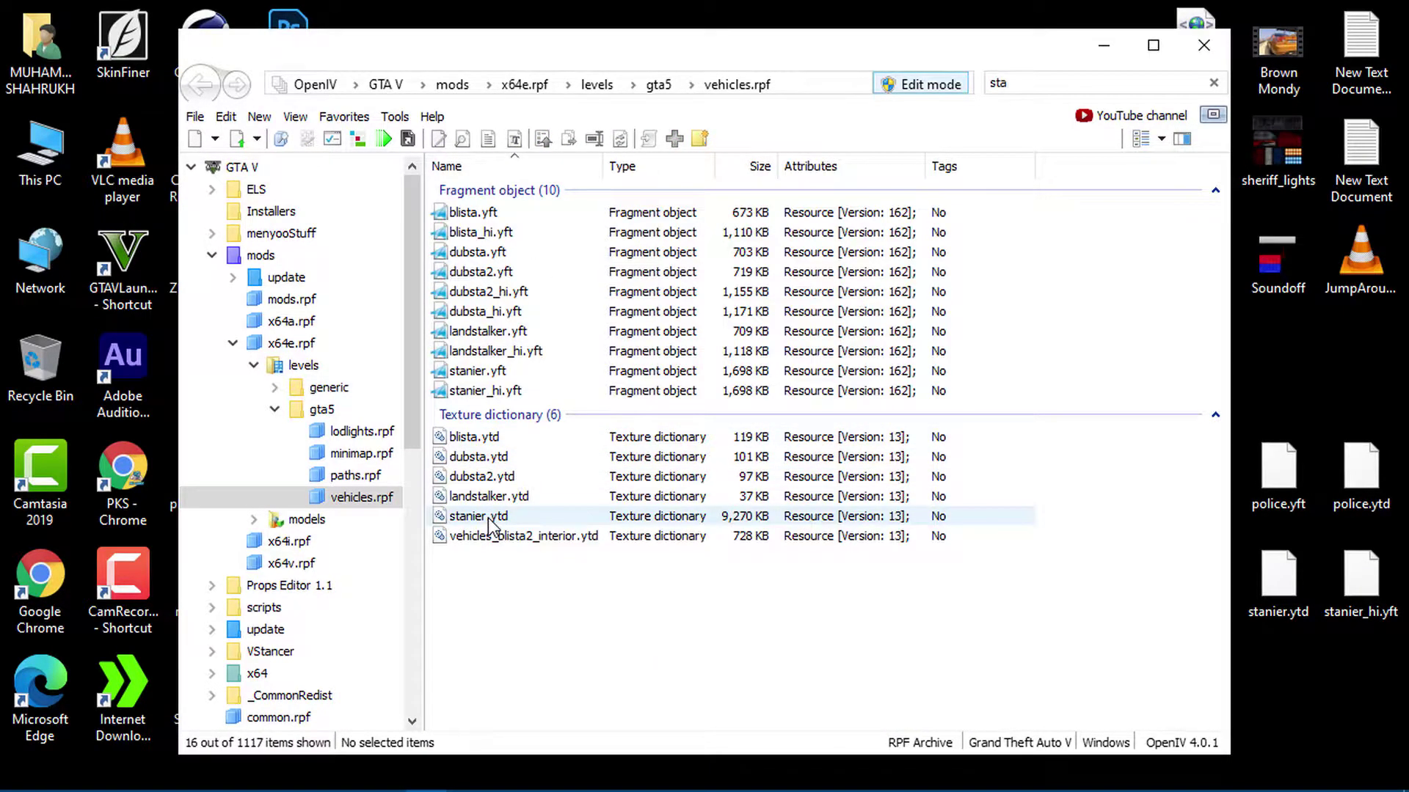
left_click(493, 518)
double_click(491, 515)
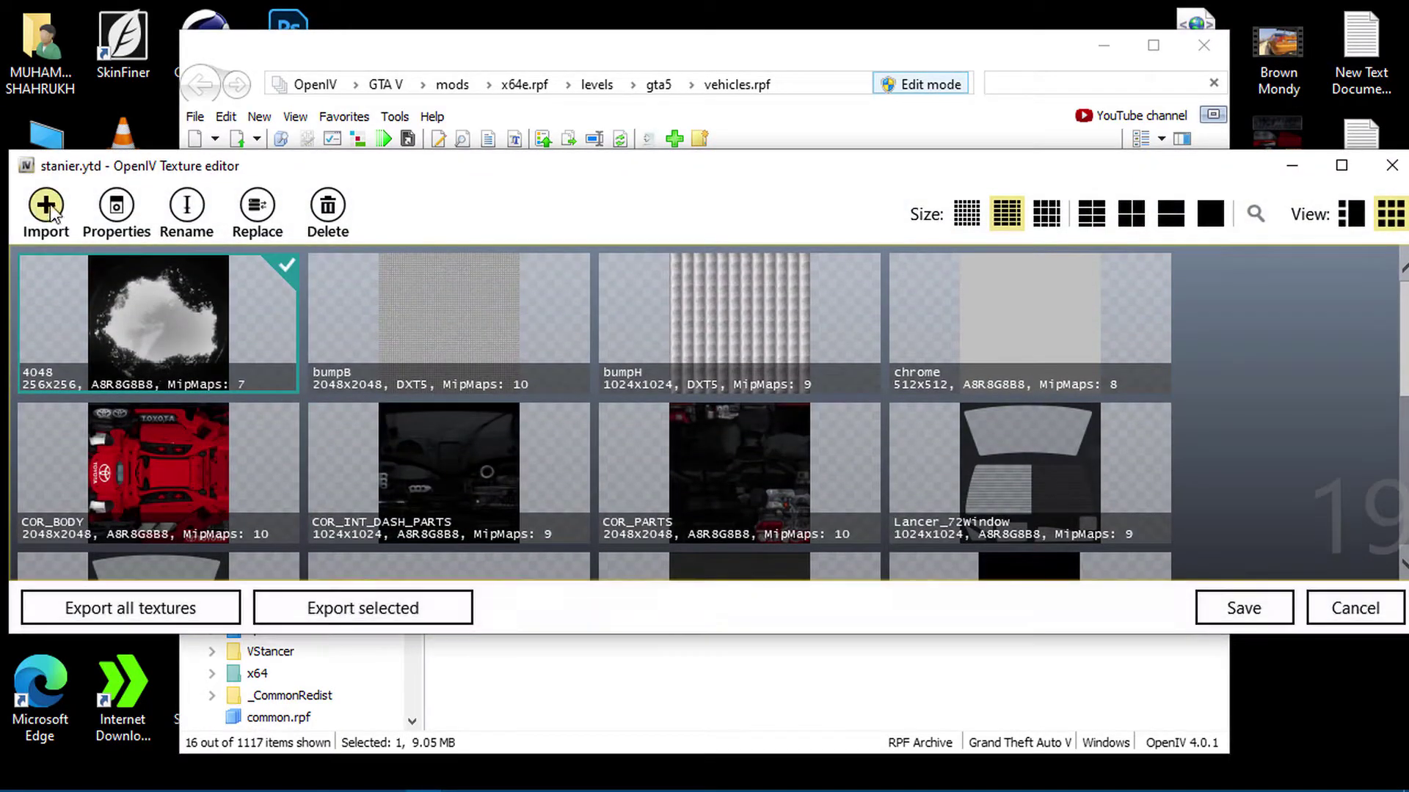
Import the sheriff_lights and Soundoff images from the Desktop into stanier.ytd.
left_click(47, 208)
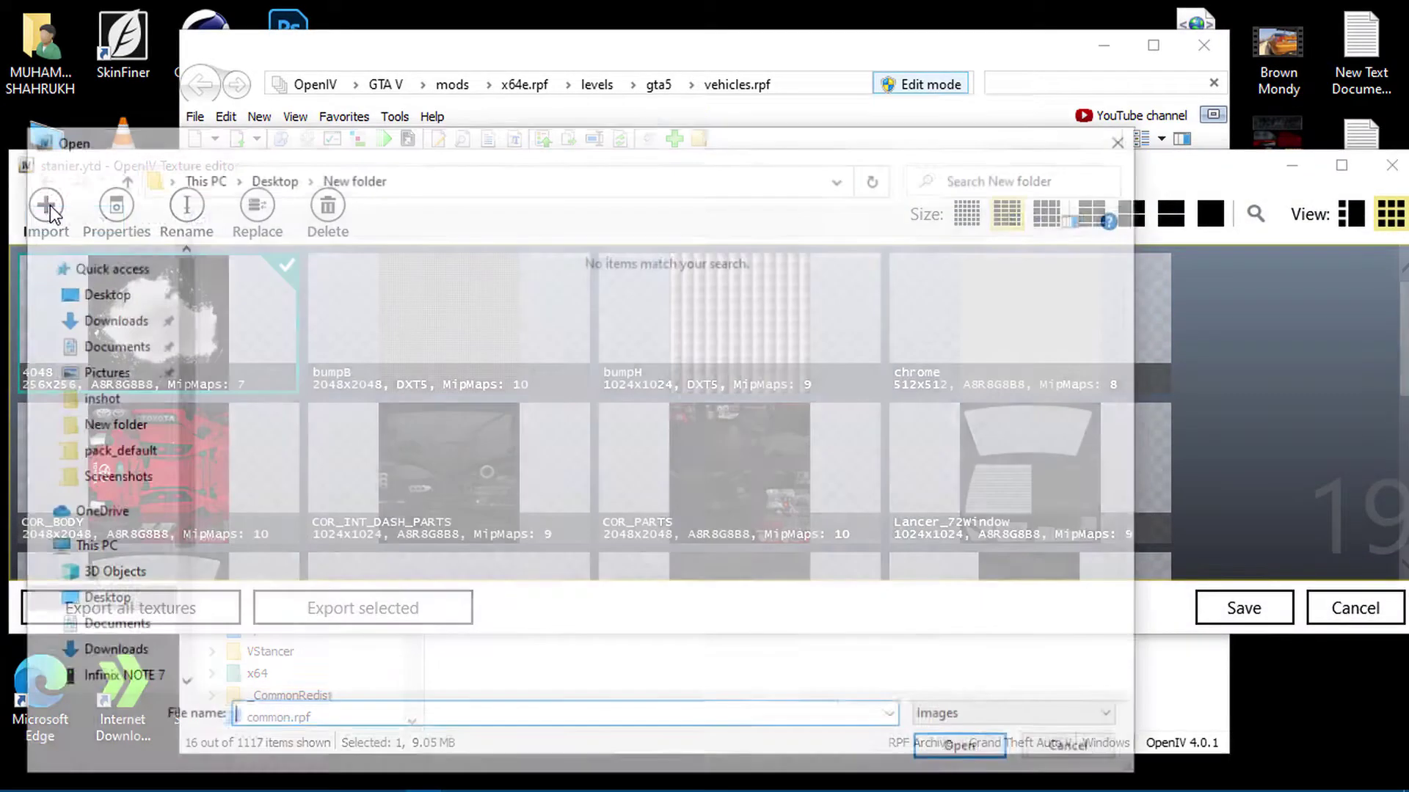
left_click(94, 601)
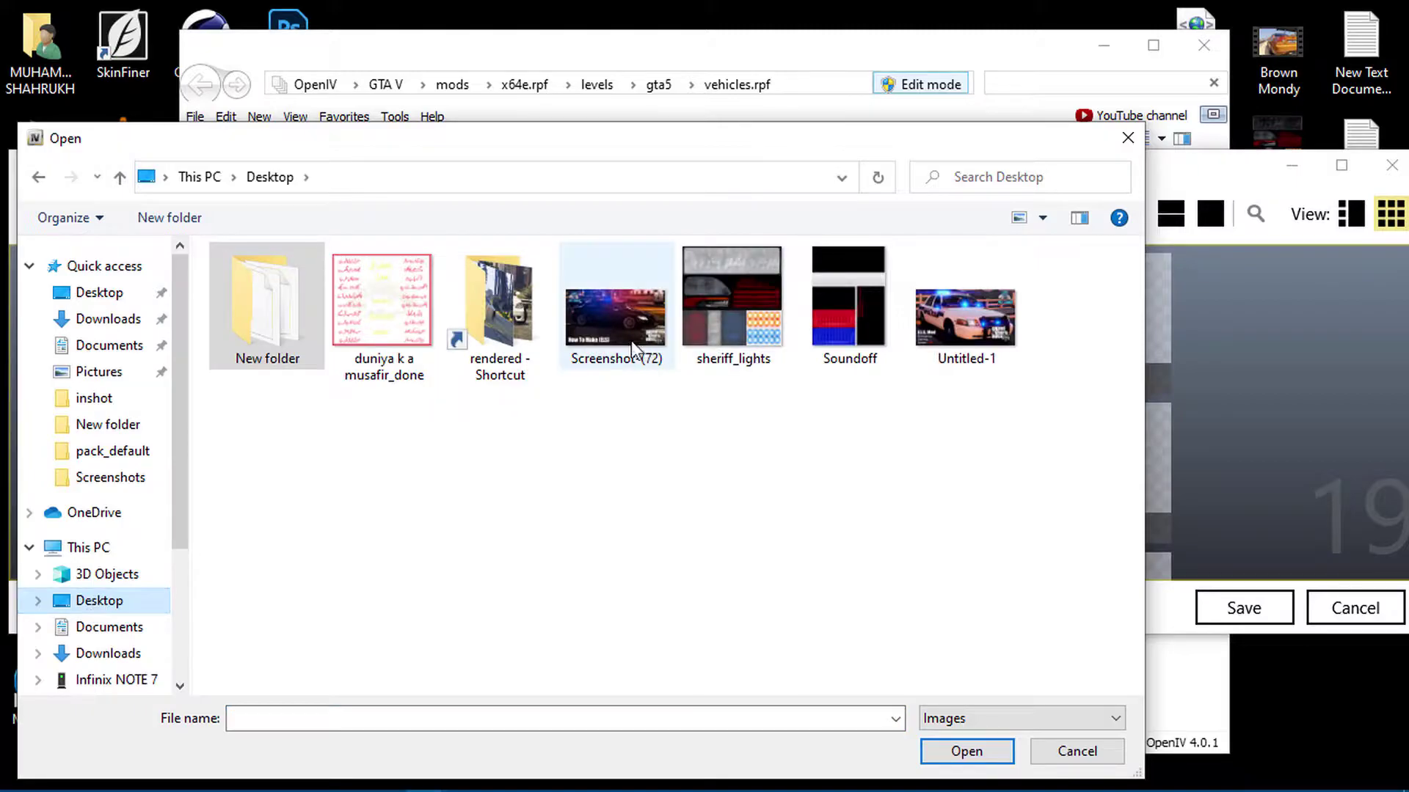
left_click(741, 314)
left_click(848, 314, "ctrl")
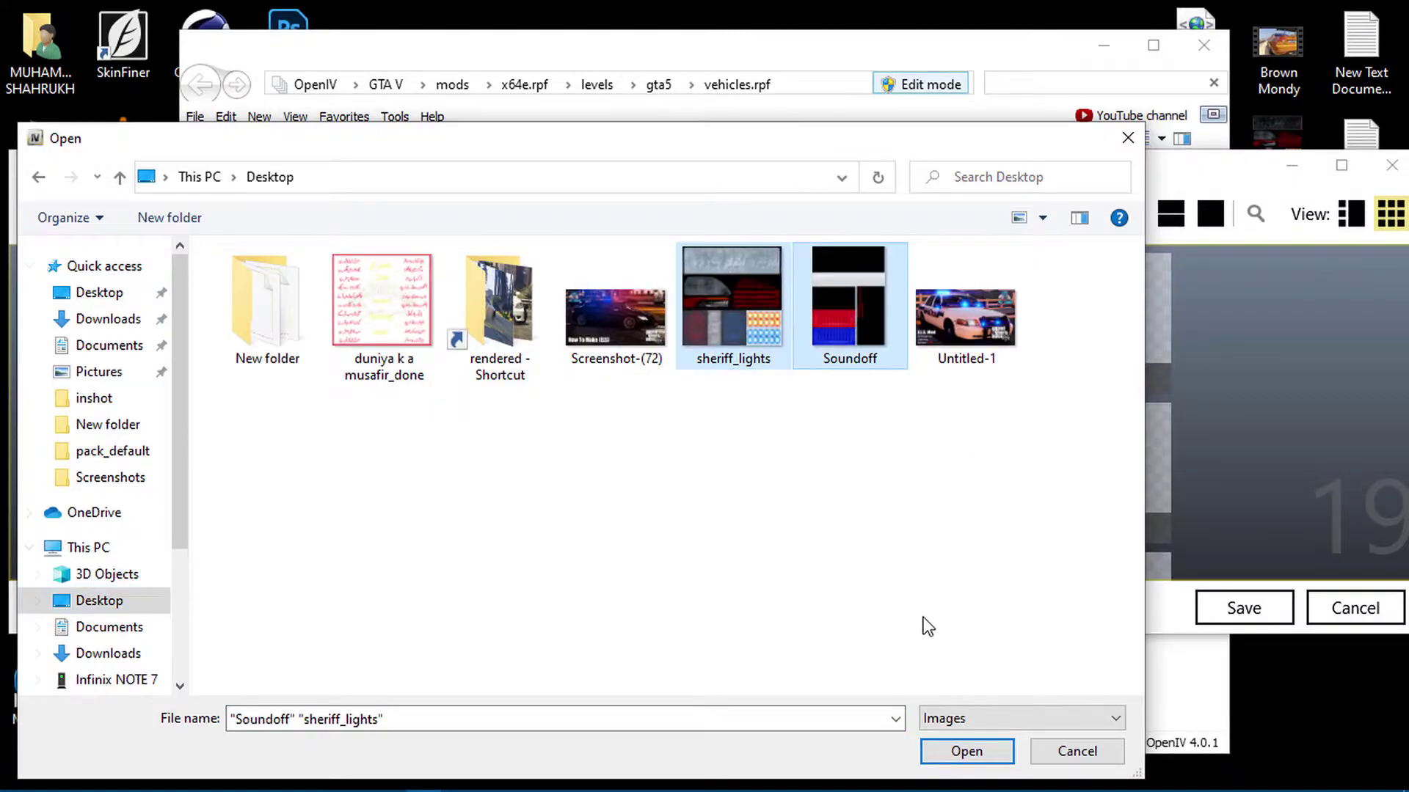
left_click(968, 750)
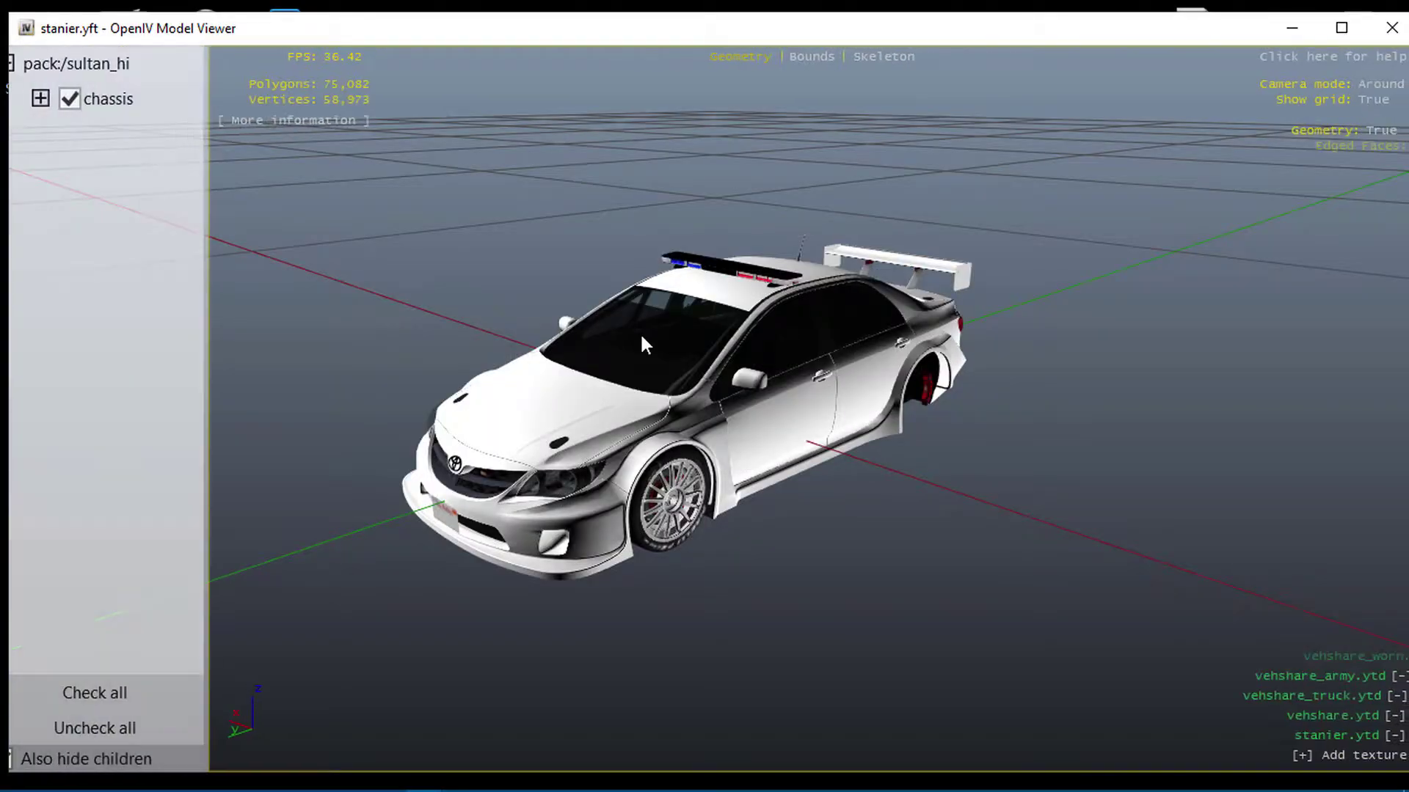
Inspect the stanier model preview from rear, side and front, then close it.
left_click_drag(305, 374, 741, 327)
scroll(789, 286, "up", 5)
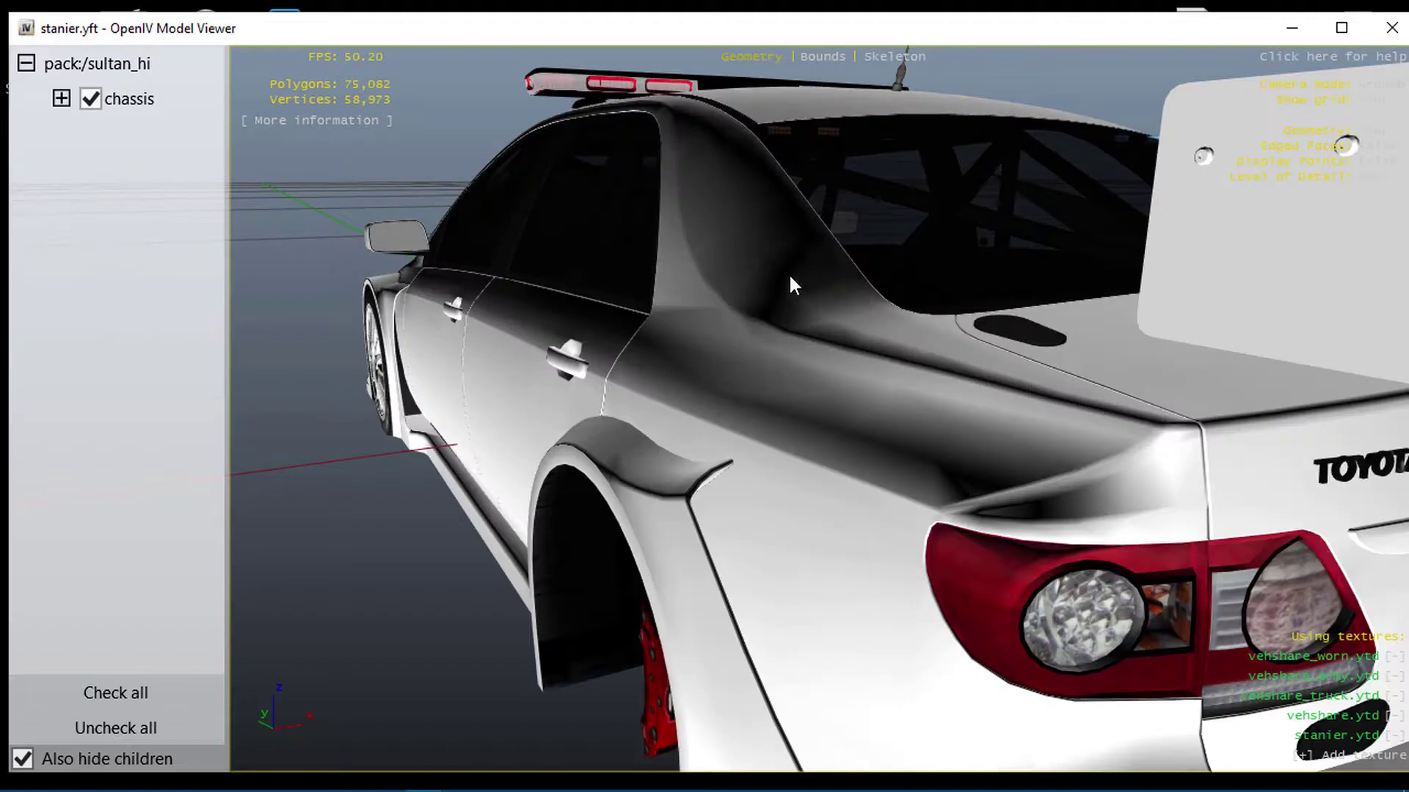
left_click_drag(790, 287, 1107, 252)
scroll(866, 253, "up", 3)
scroll(864, 248, "down", 8)
left_click_drag(820, 329, 1056, 312)
left_click_drag(499, 321, 645, 329)
scroll(646, 329, "up", 8)
left_click_drag(535, 231, 613, 267)
scroll(963, 435, "up", 3)
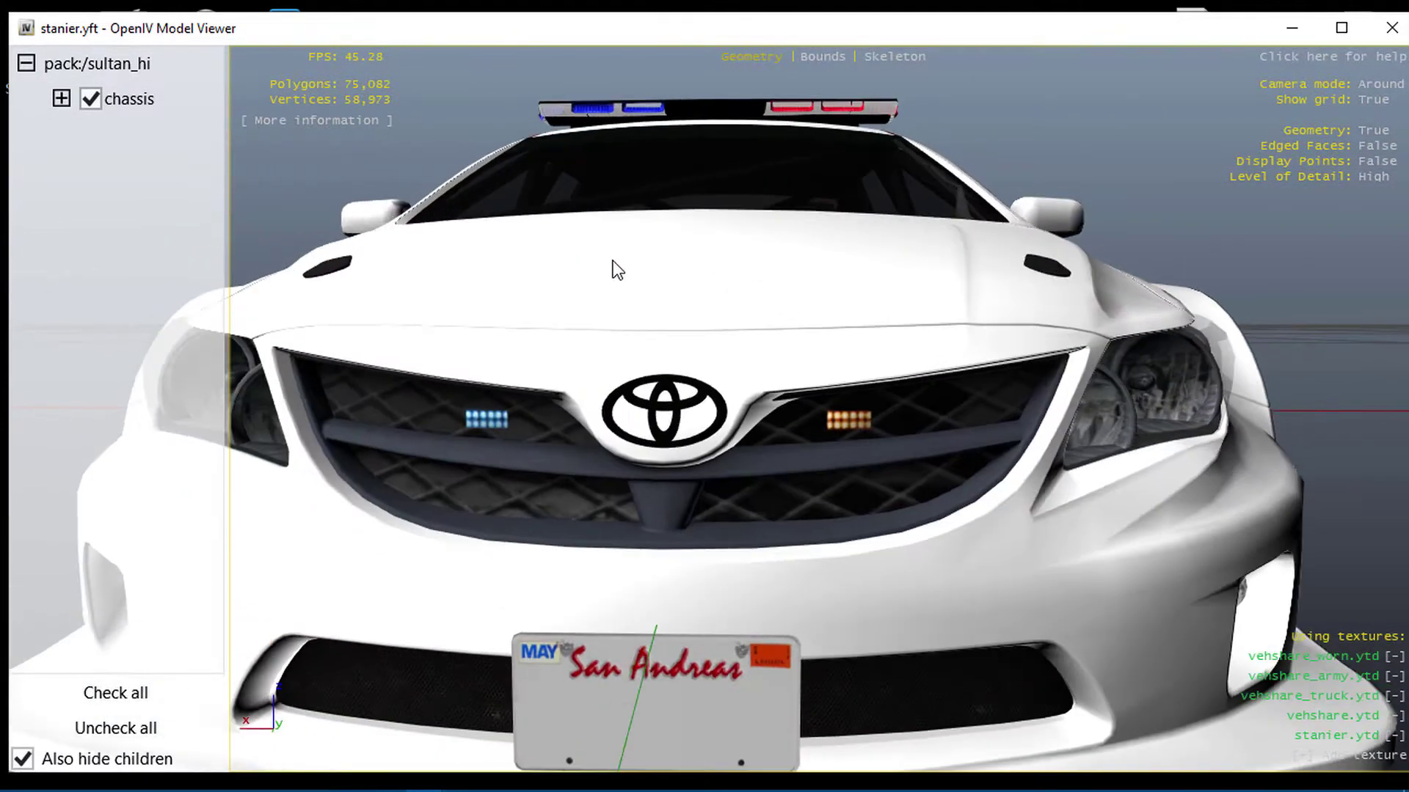
scroll(542, 413, "down", 6)
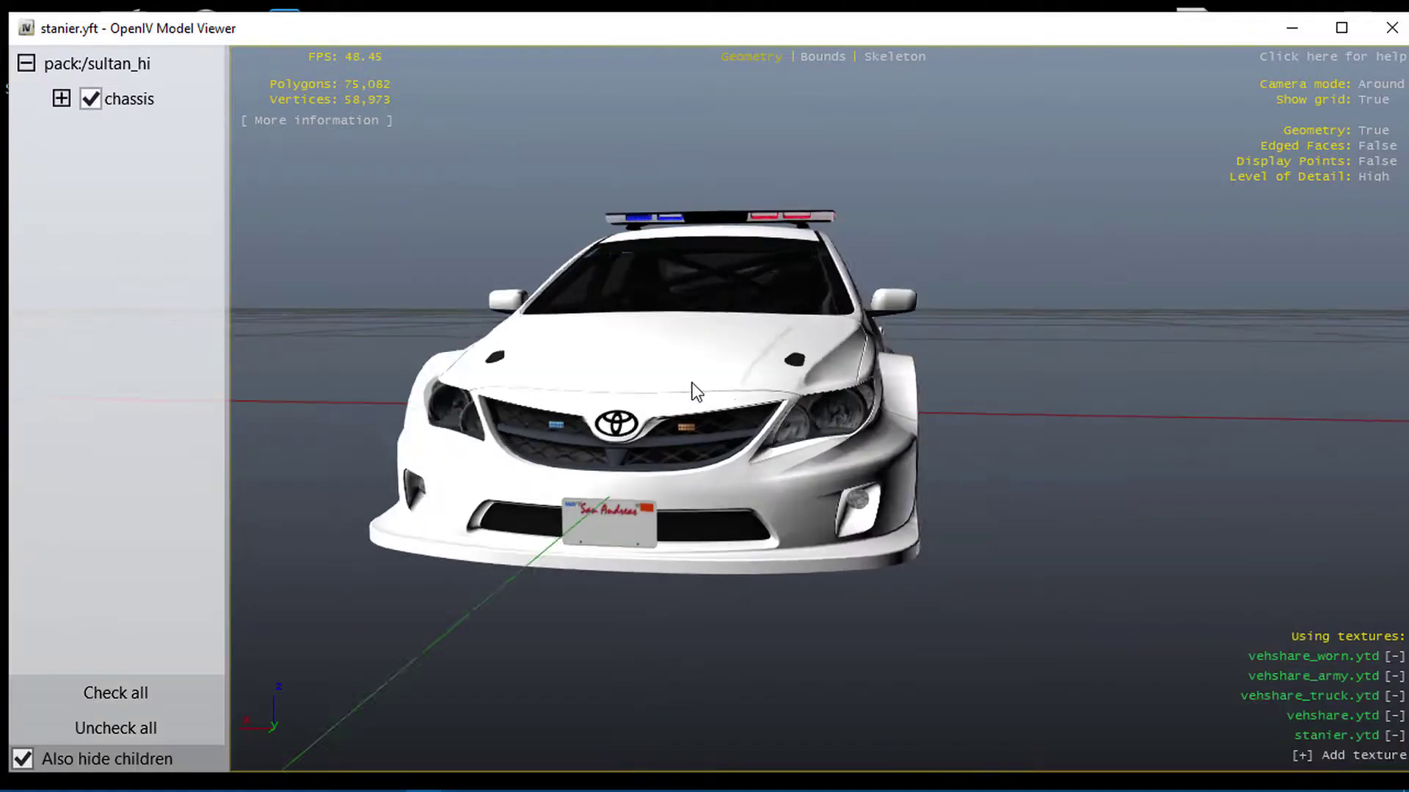
left_click_drag(697, 390, 1037, 493)
left_click(1390, 28)
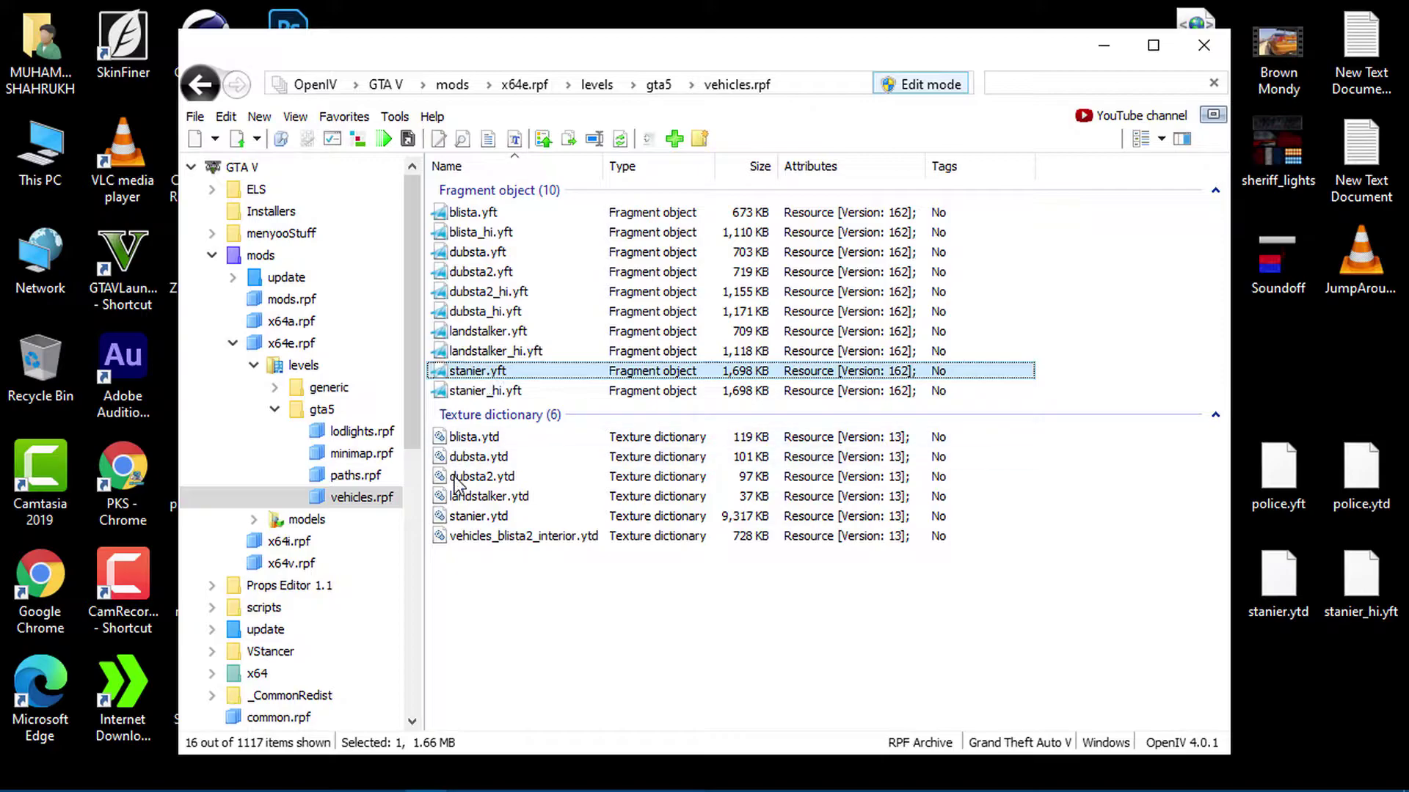
Create a desktop folder named New folder (2).
left_click(1347, 400)
right_click(1347, 400)
mouse_move(1203, 585)
left_click(976, 585)
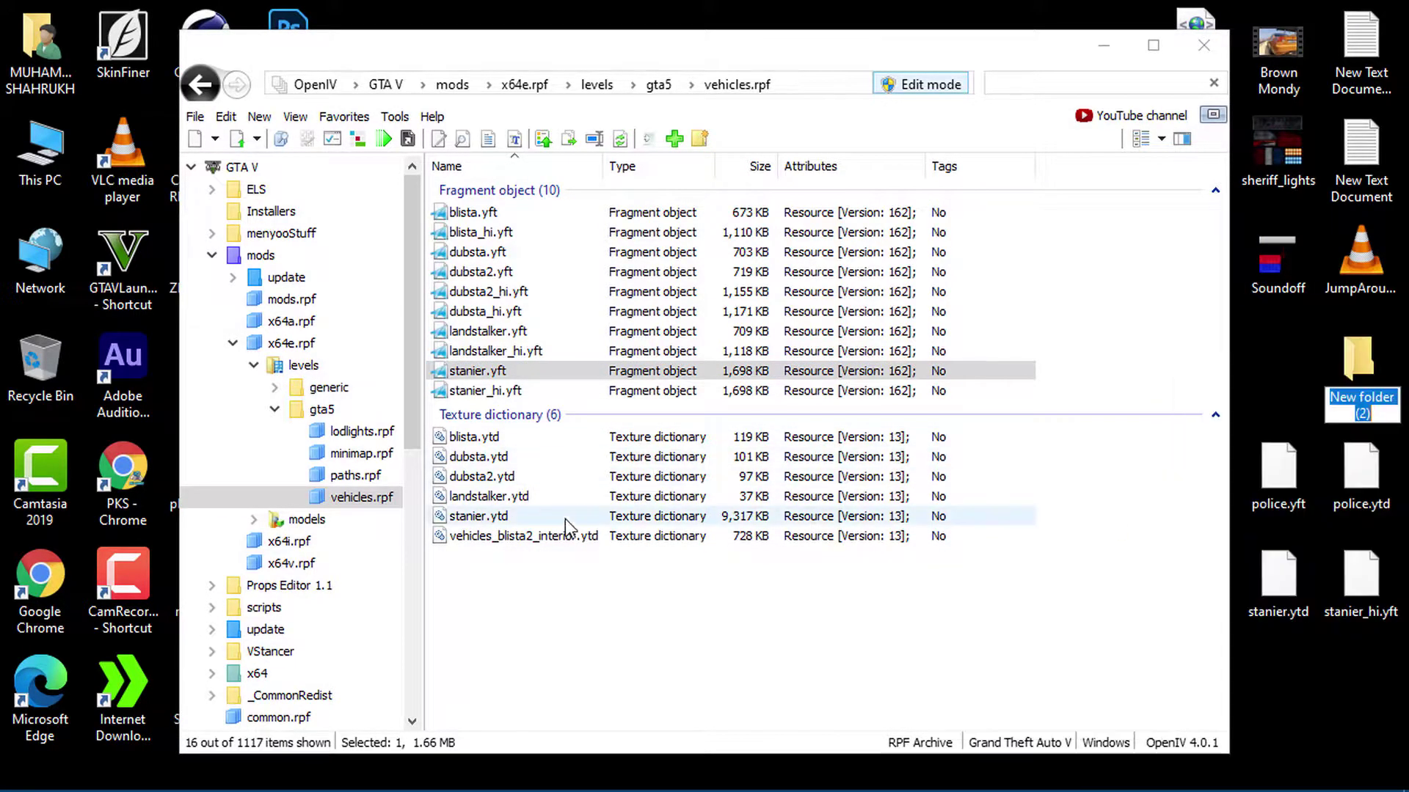
key("Return")
Export all stanier.ytd textures into New folder (2), close the editor, and check the folder.
left_click(455, 515)
double_click(455, 515)
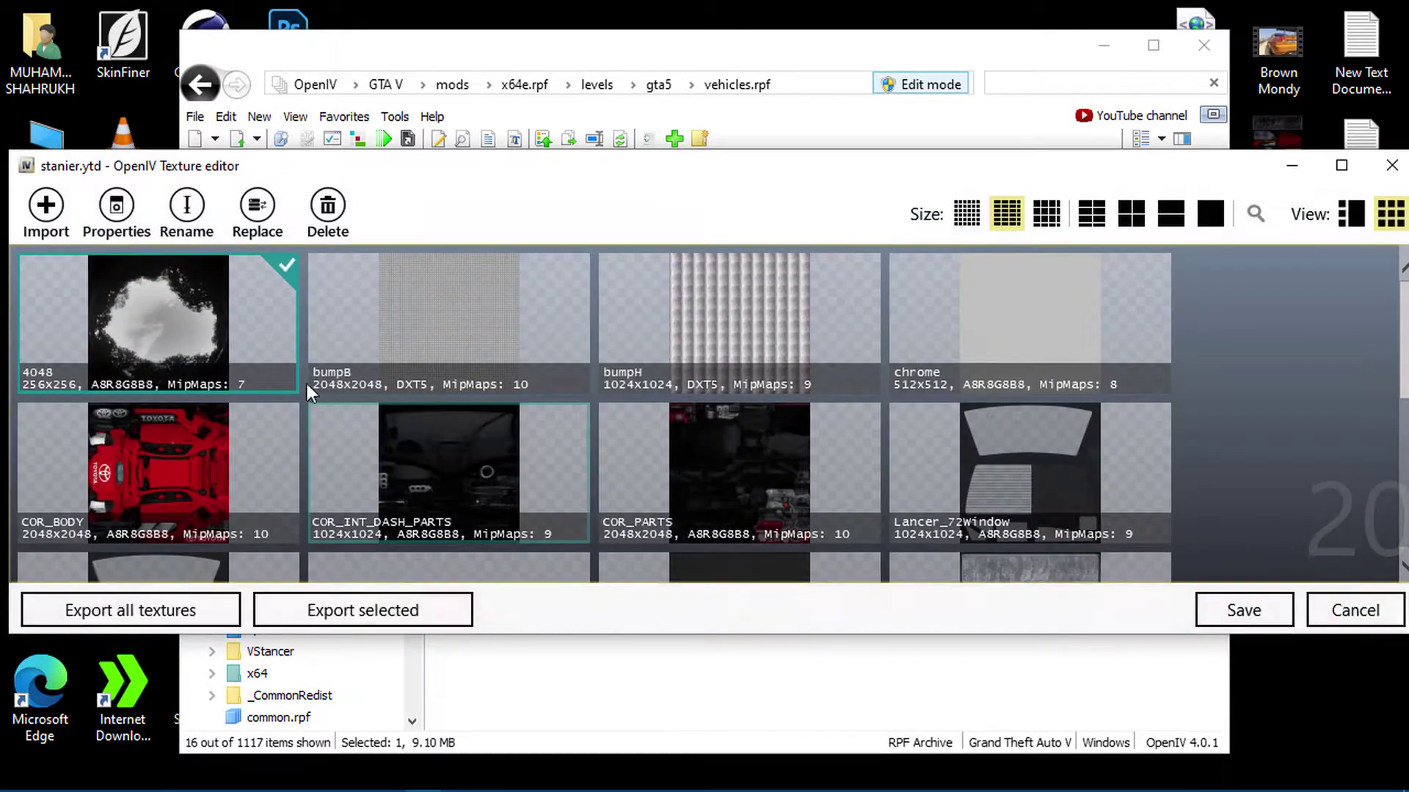
scroll(230, 380, "down", 3)
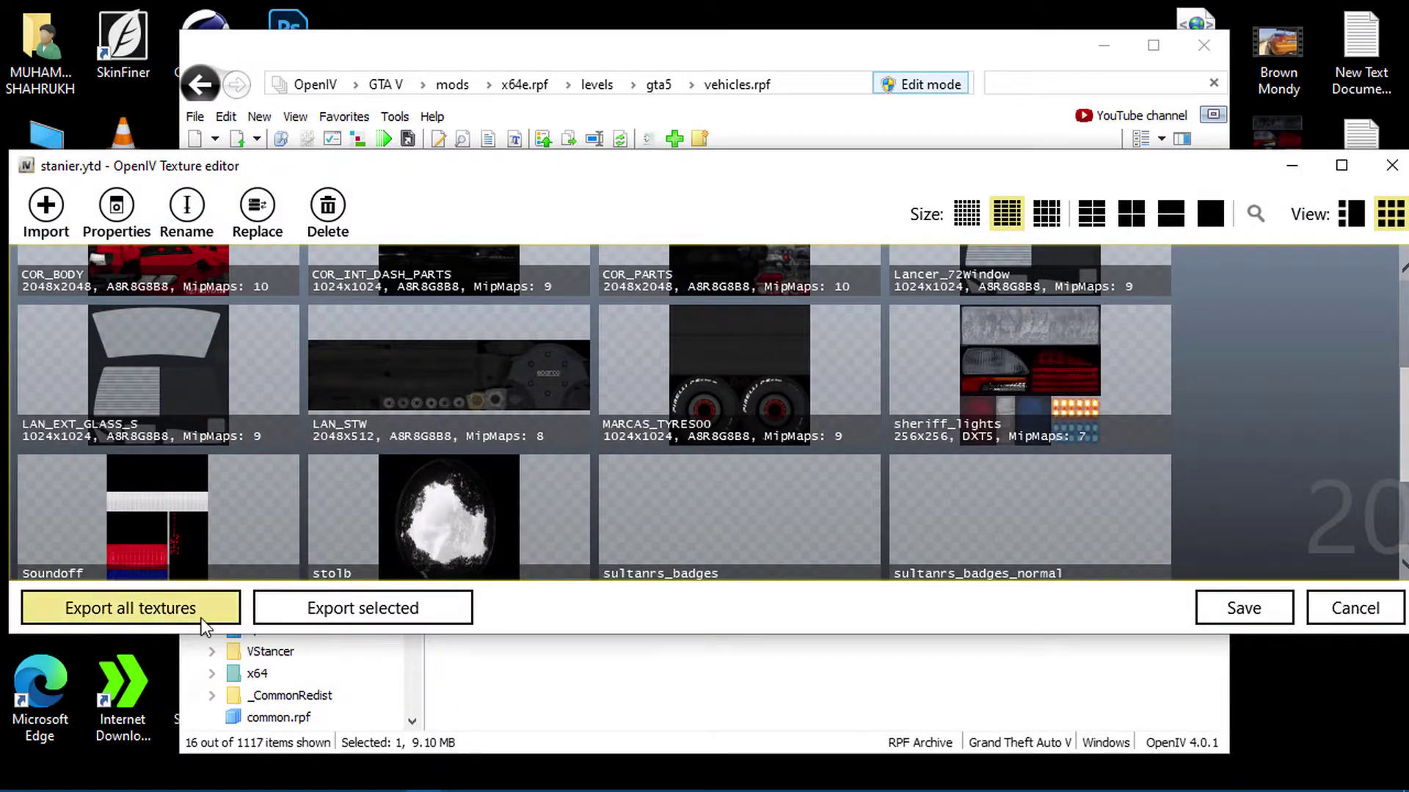
left_click(161, 609)
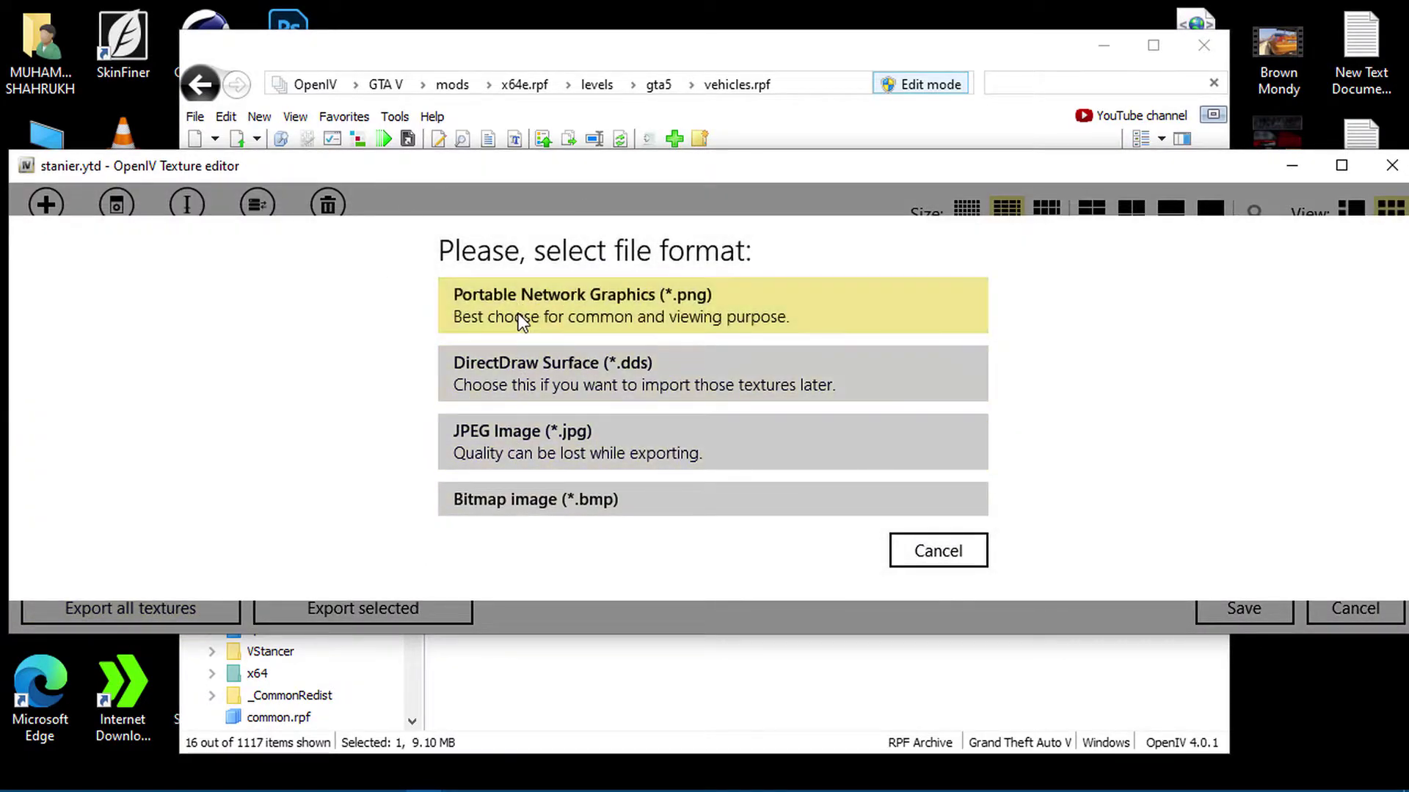
left_click(619, 516)
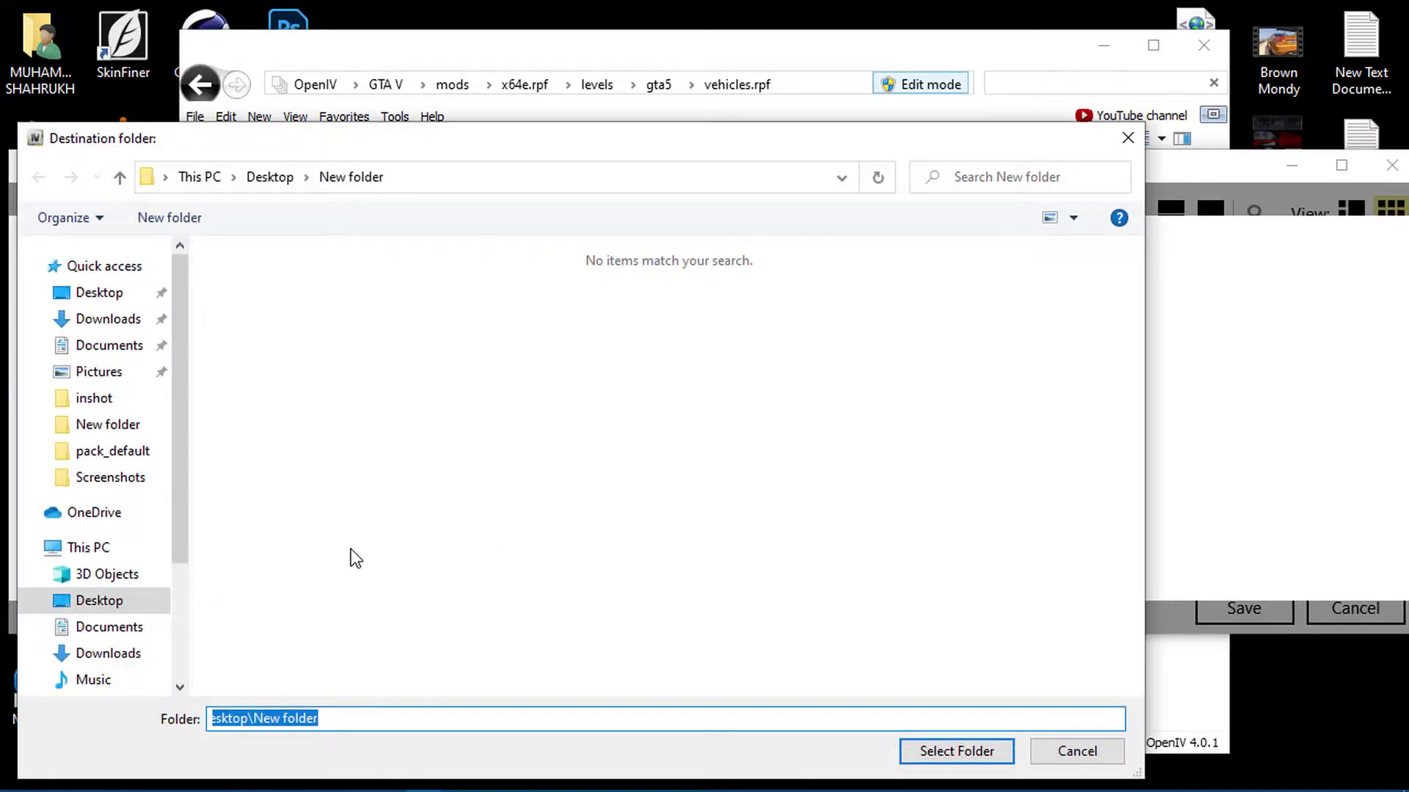
left_click(110, 293)
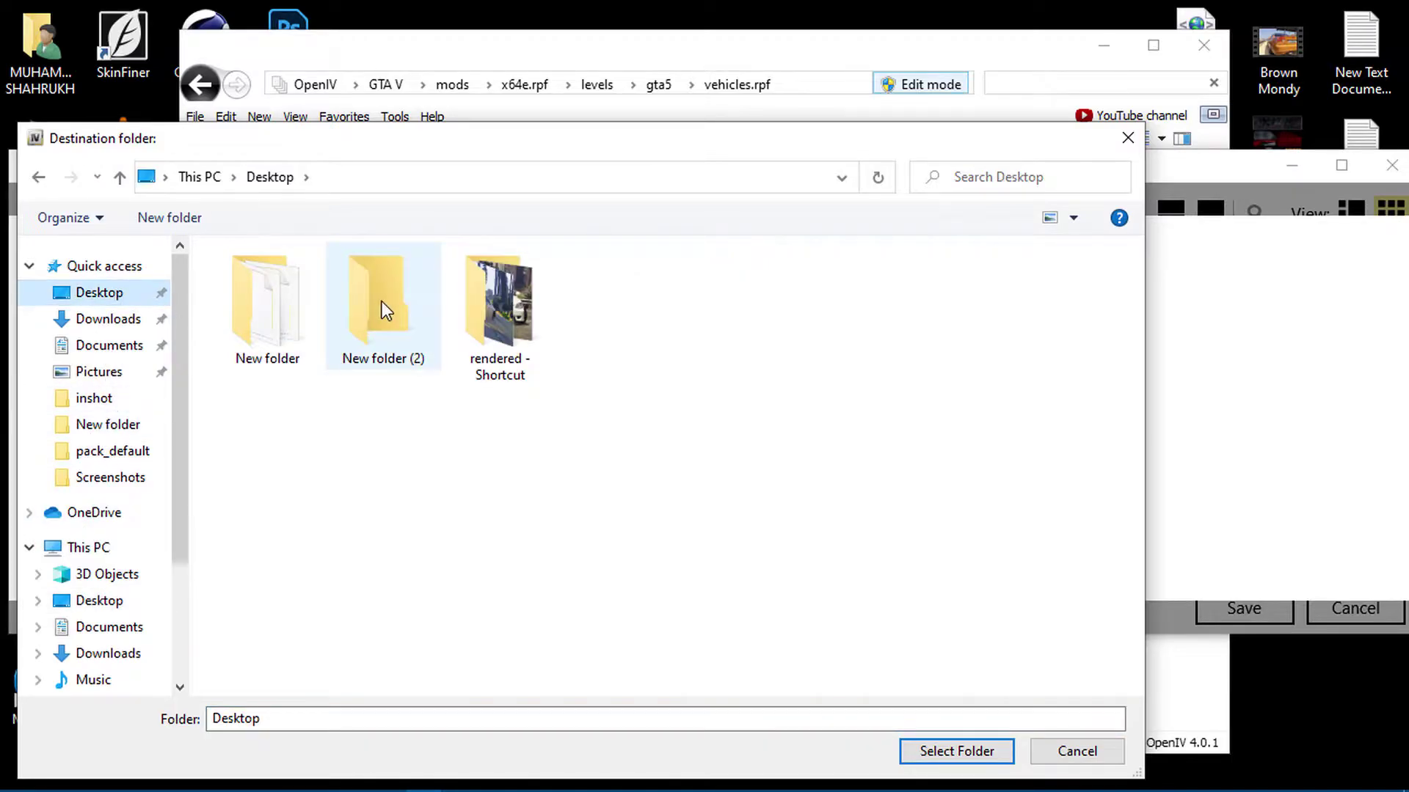
double_click(382, 301)
left_click(943, 752)
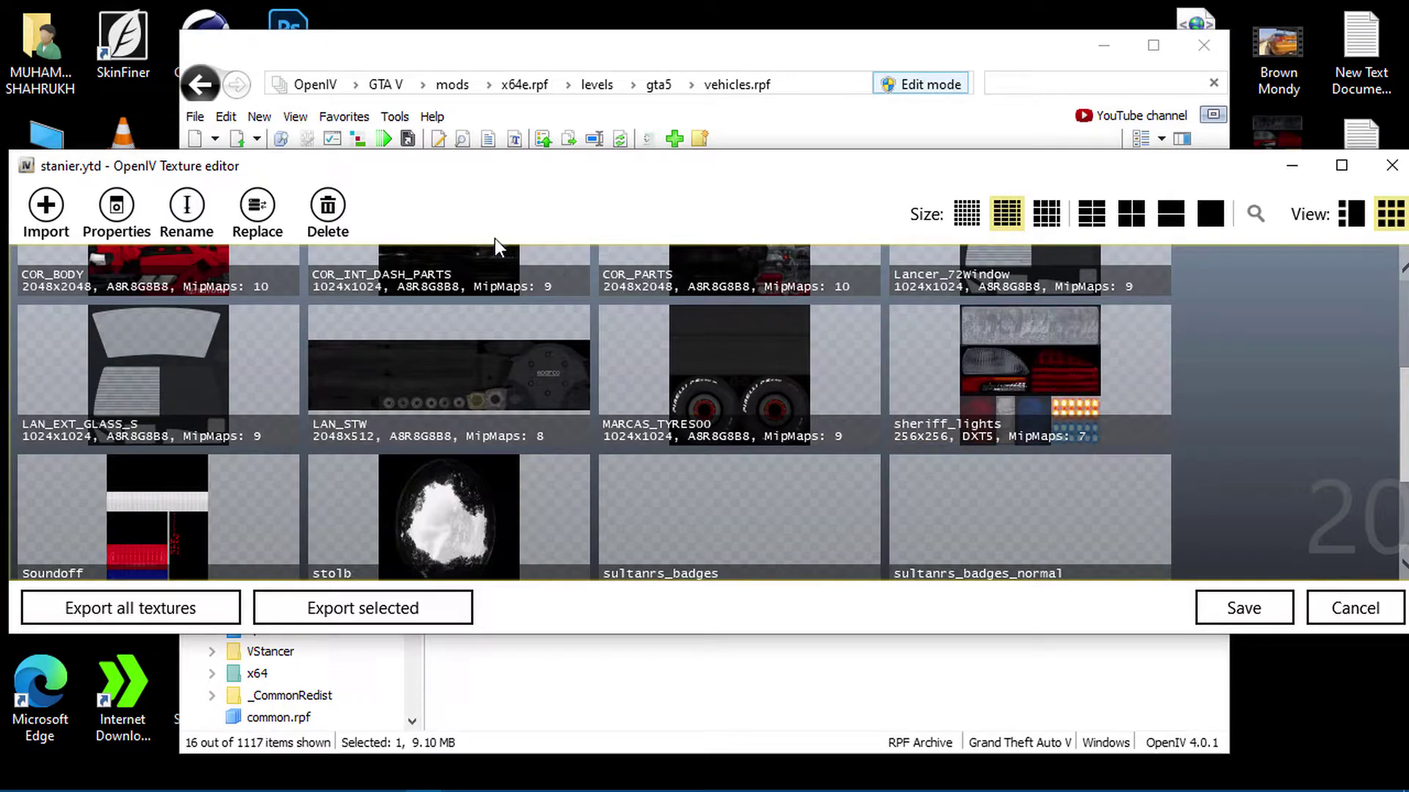
left_click(1354, 608)
double_click(1357, 366)
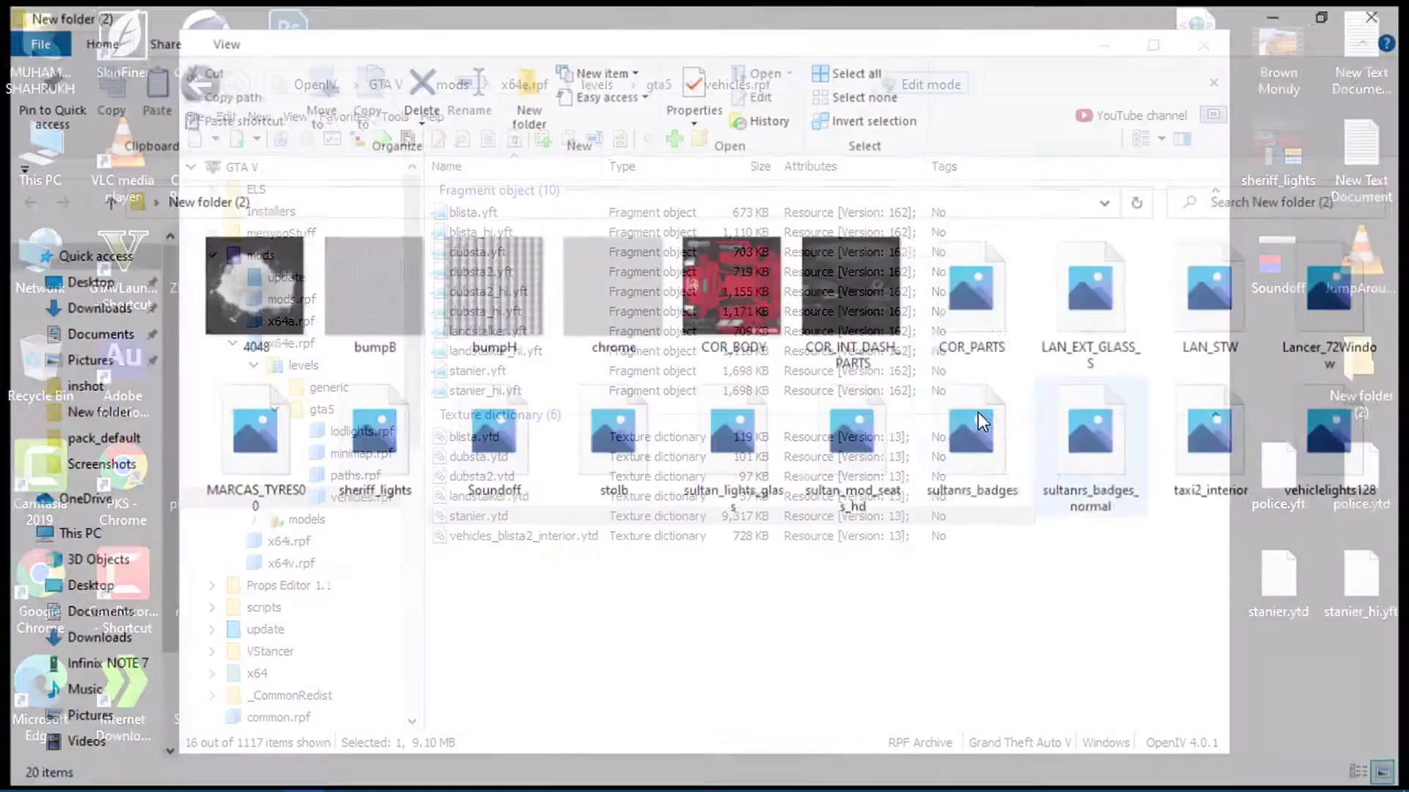
Close the textures folder and preview the original police.yft model.
left_click(1380, 11)
left_click(1105, 87)
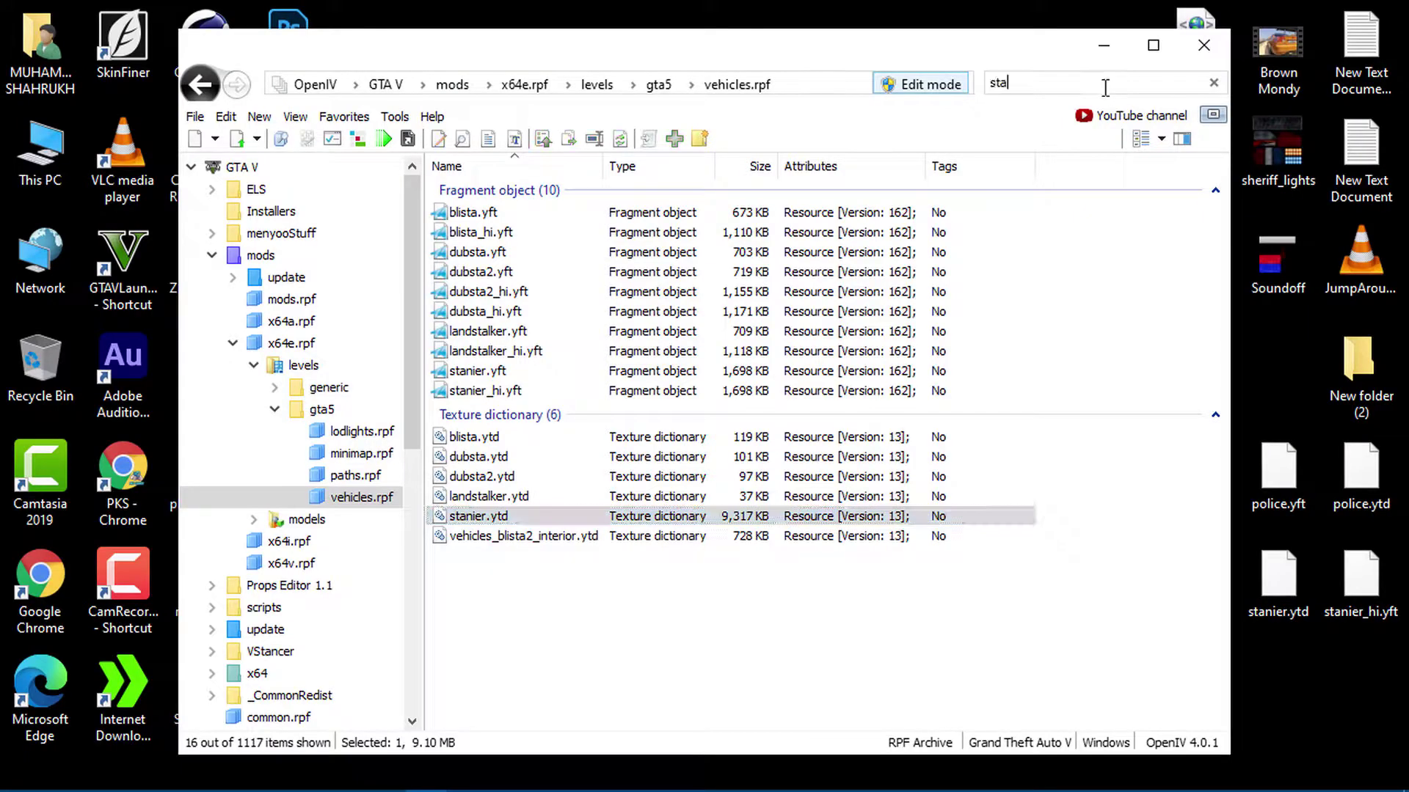
double_click(493, 212)
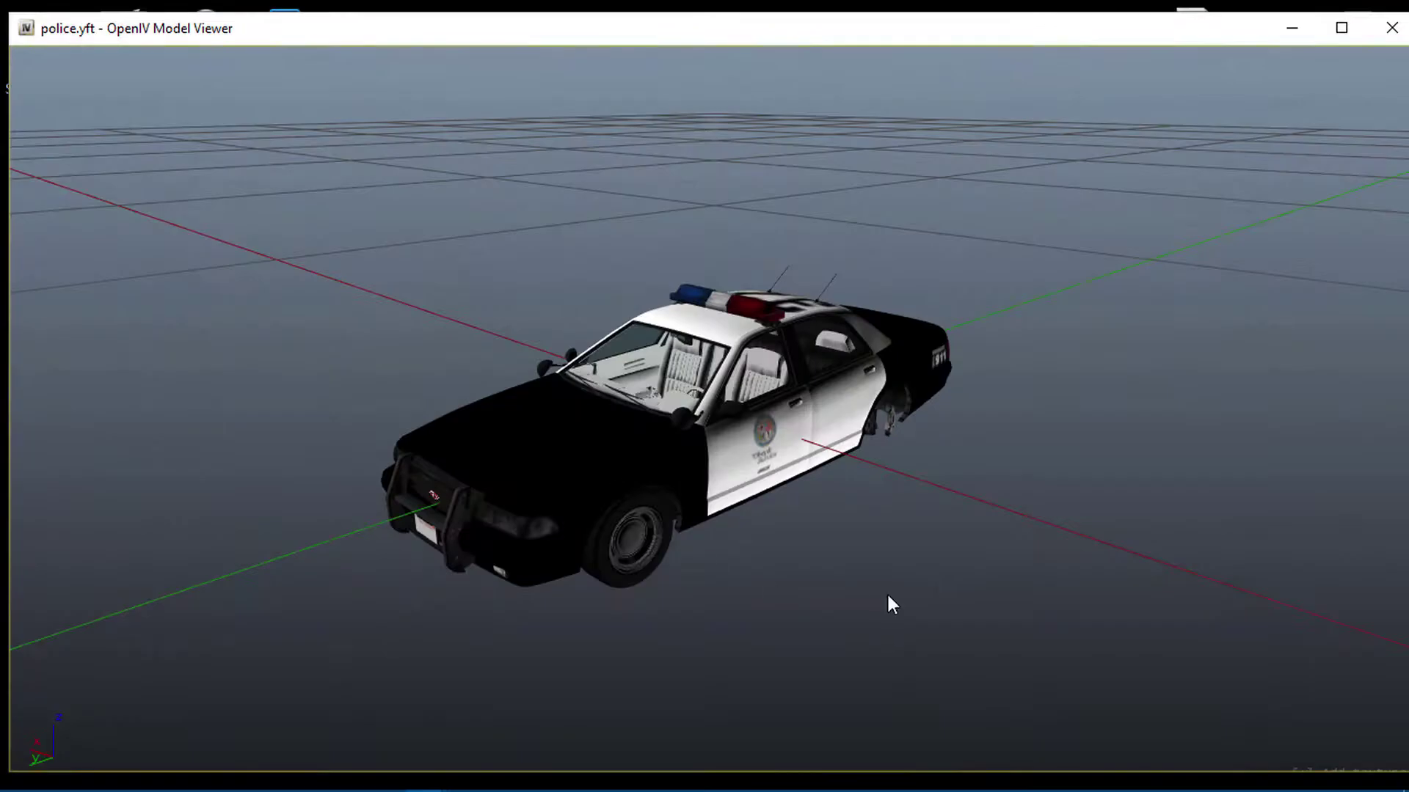
left_click_drag(888, 594, 777, 411)
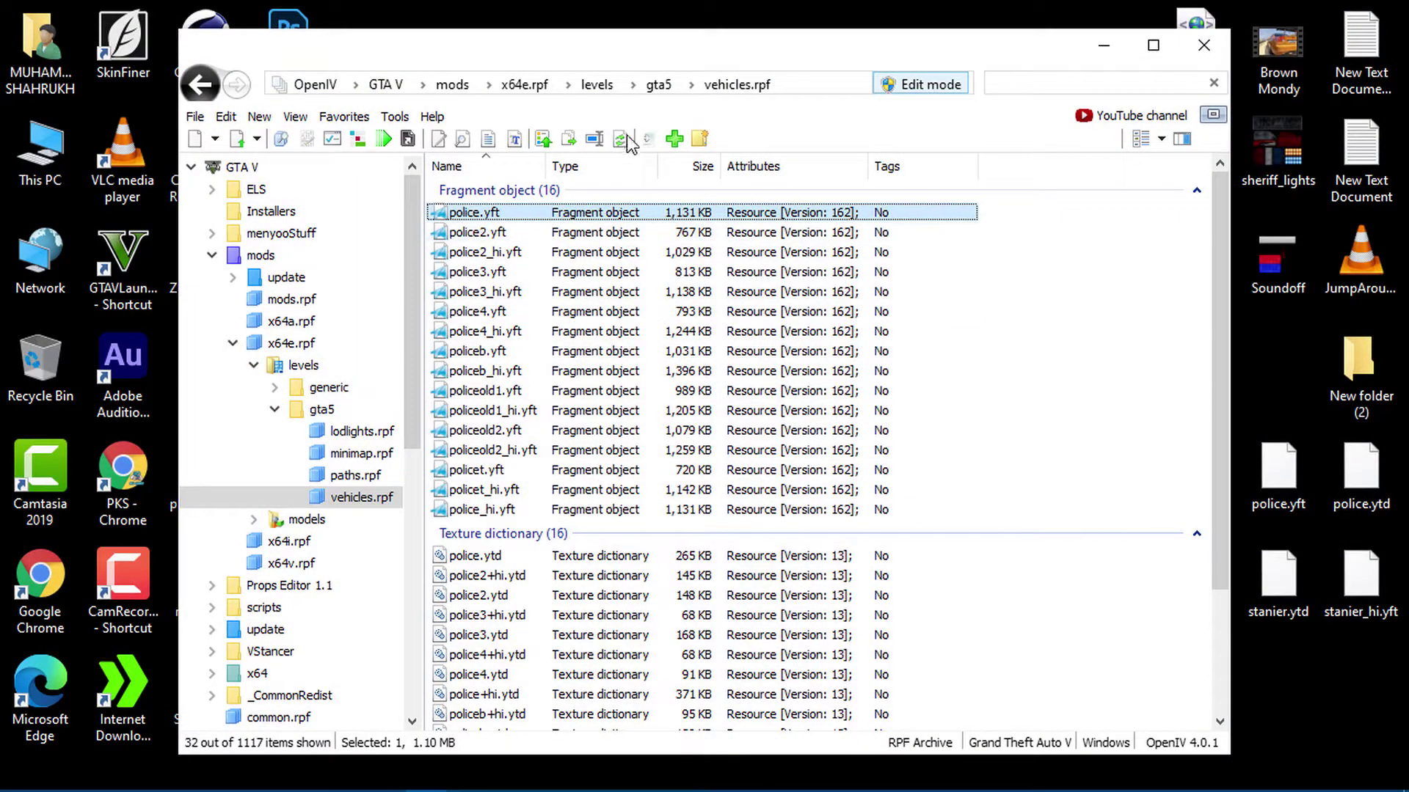
Replace police.yft with the custom Police.yft from the Desktop's New folder.
right_click(458, 211)
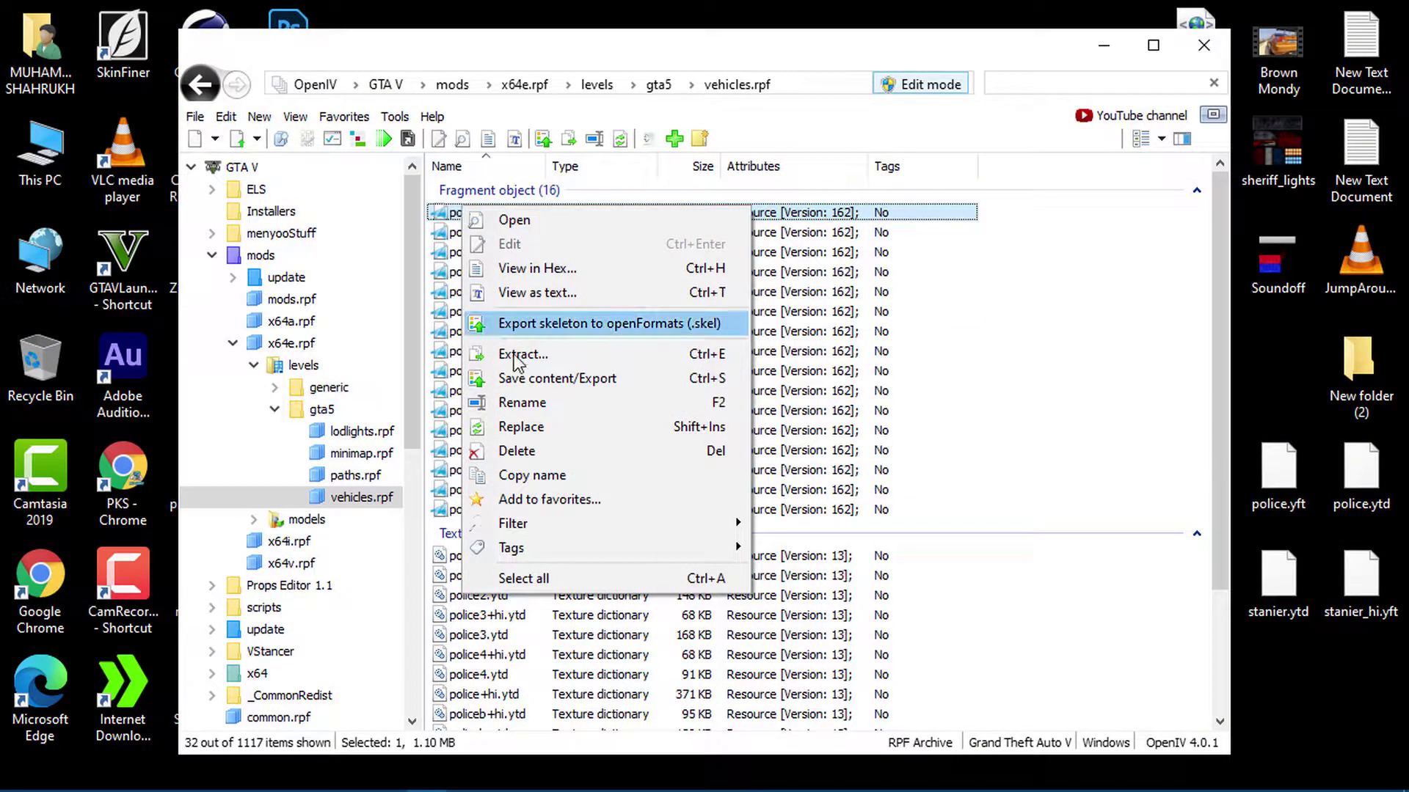
left_click(521, 426)
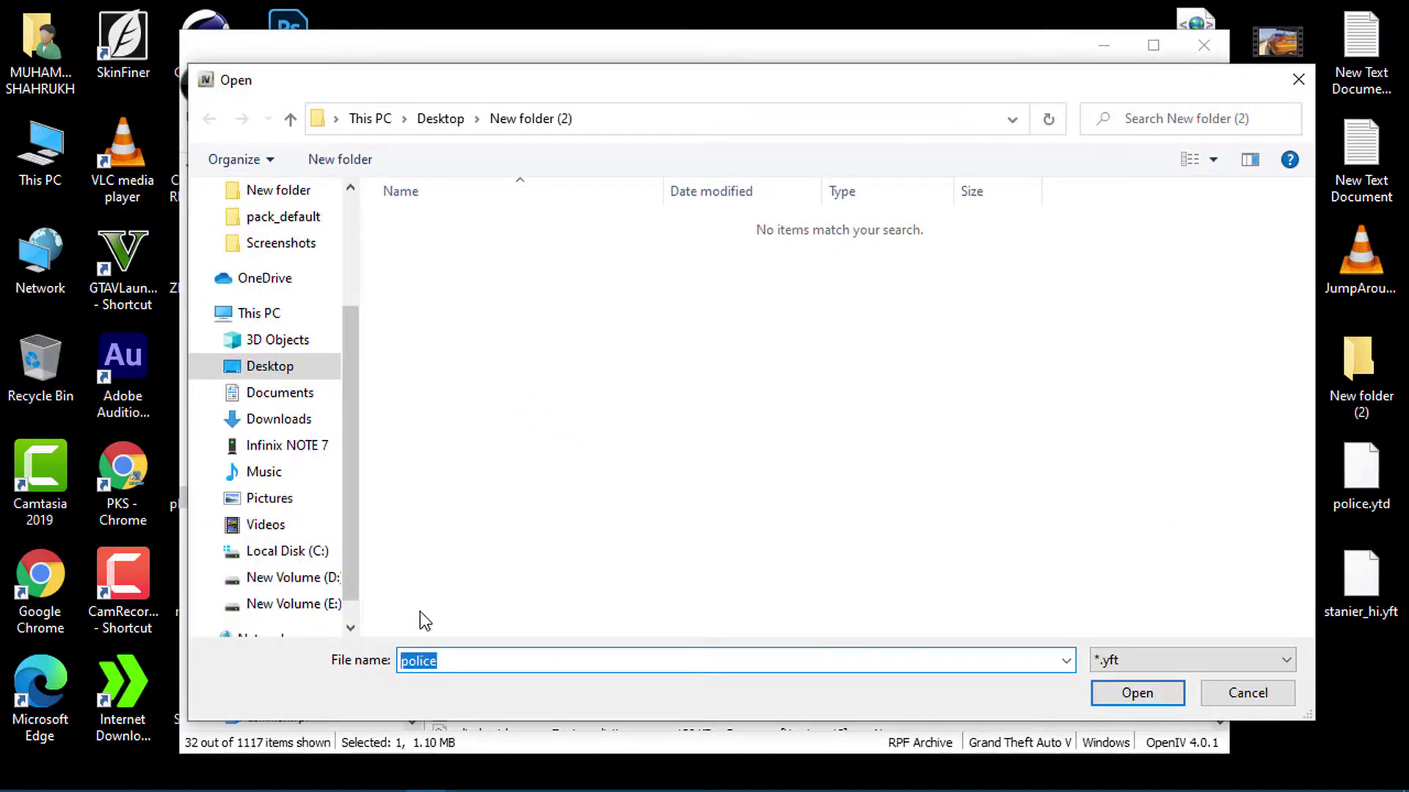
left_click(291, 119)
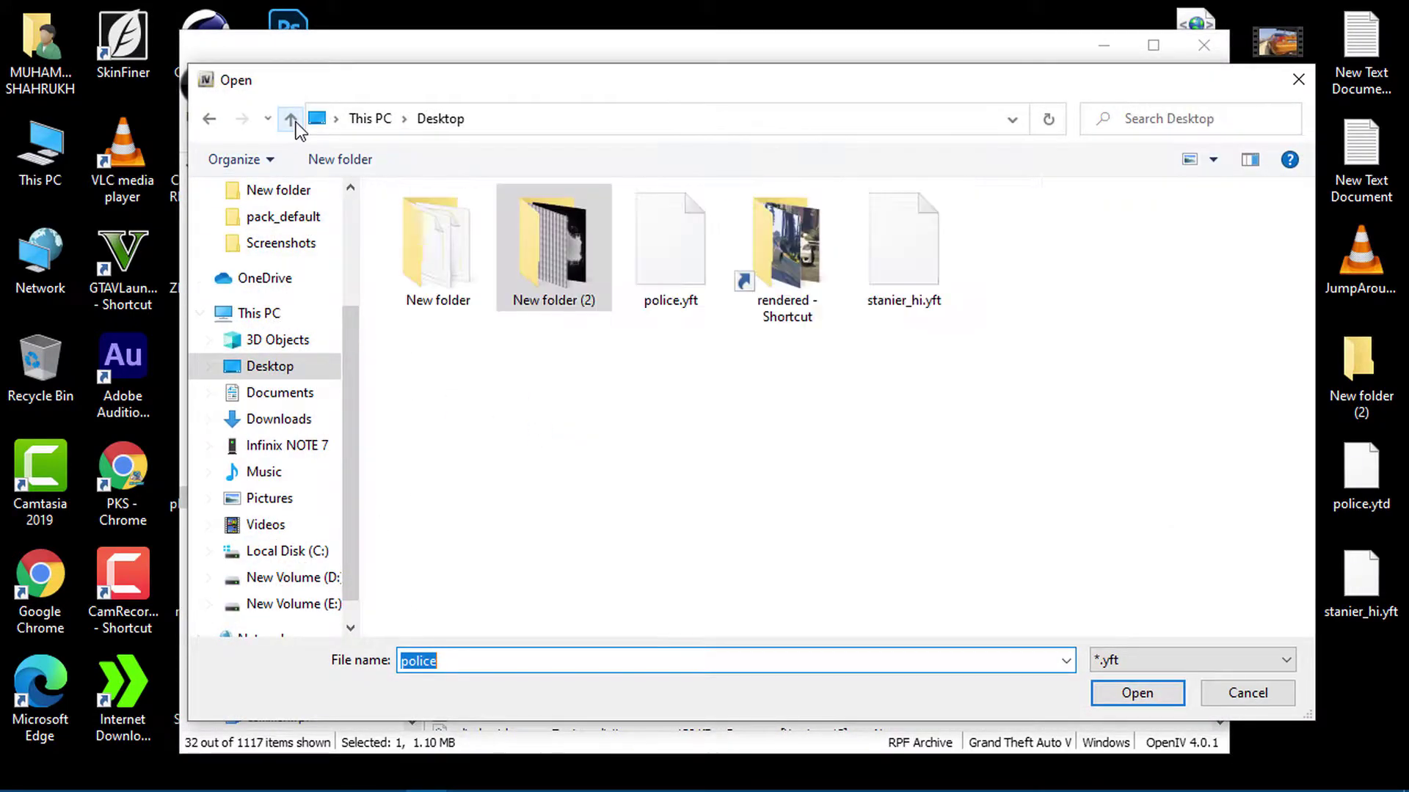
double_click(413, 244)
left_click(450, 261)
left_click(1129, 688)
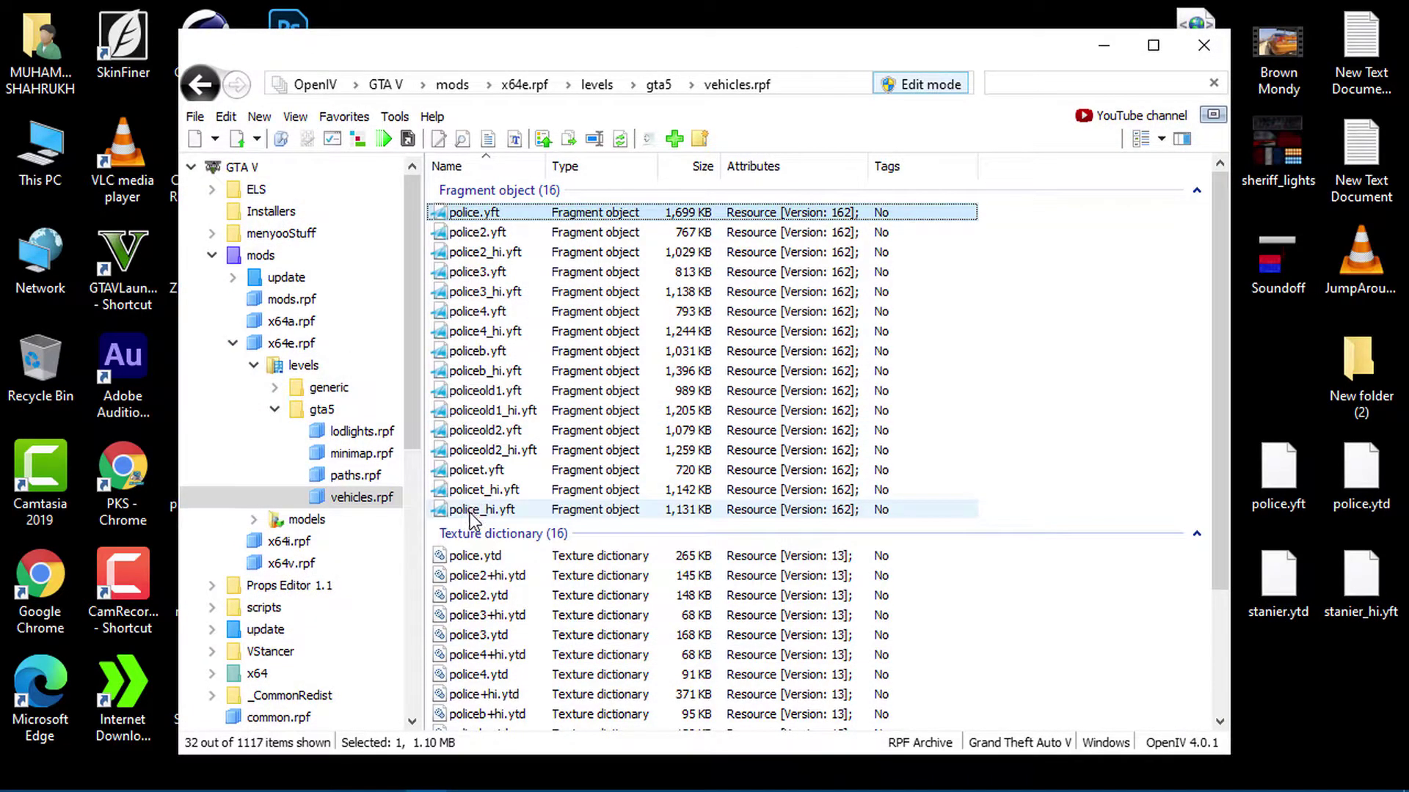
Replace police_hi.yft with the same custom Police model.
left_click(475, 511)
right_click(479, 516)
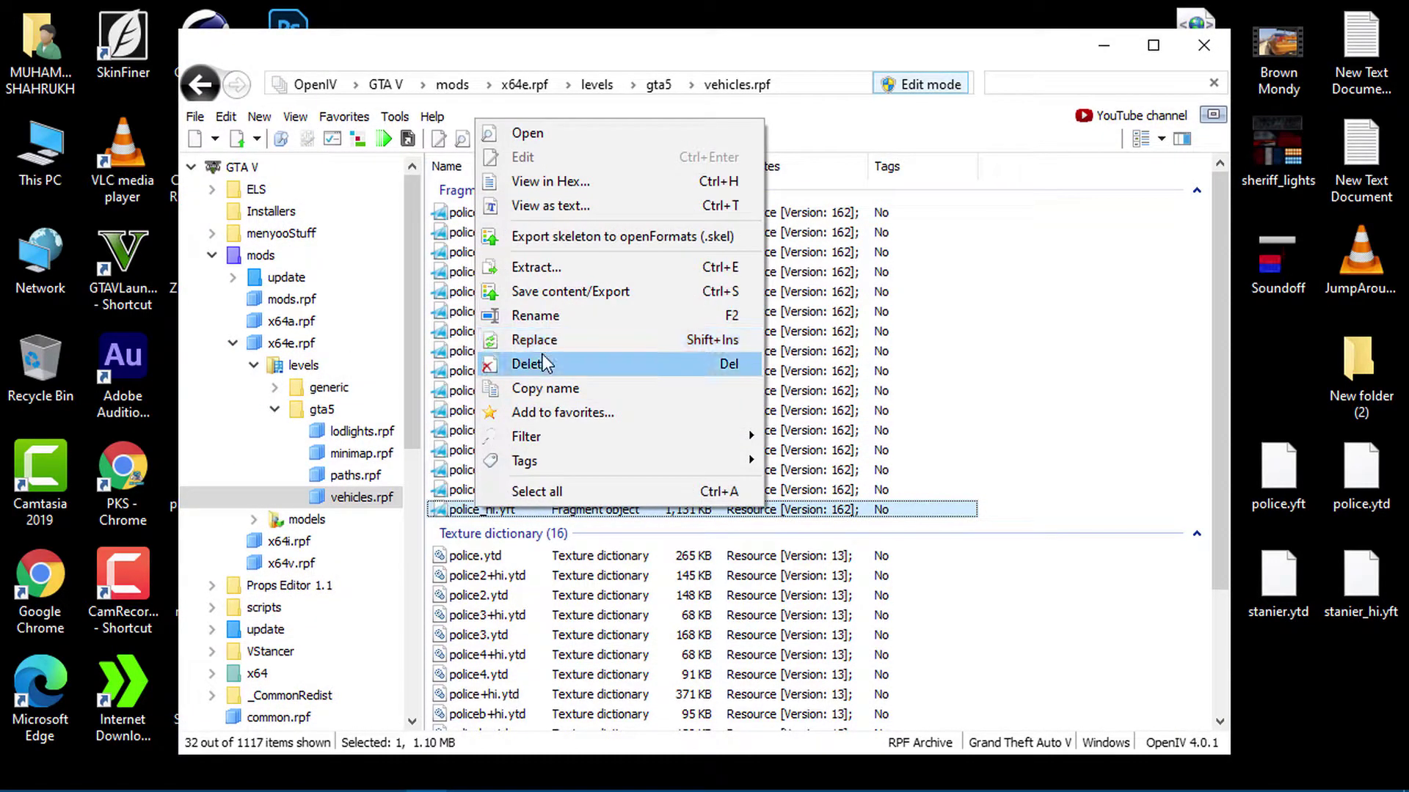
left_click(539, 341)
double_click(449, 274)
Preview the replaced police.yft from its left rear, then close the viewer.
double_click(464, 208)
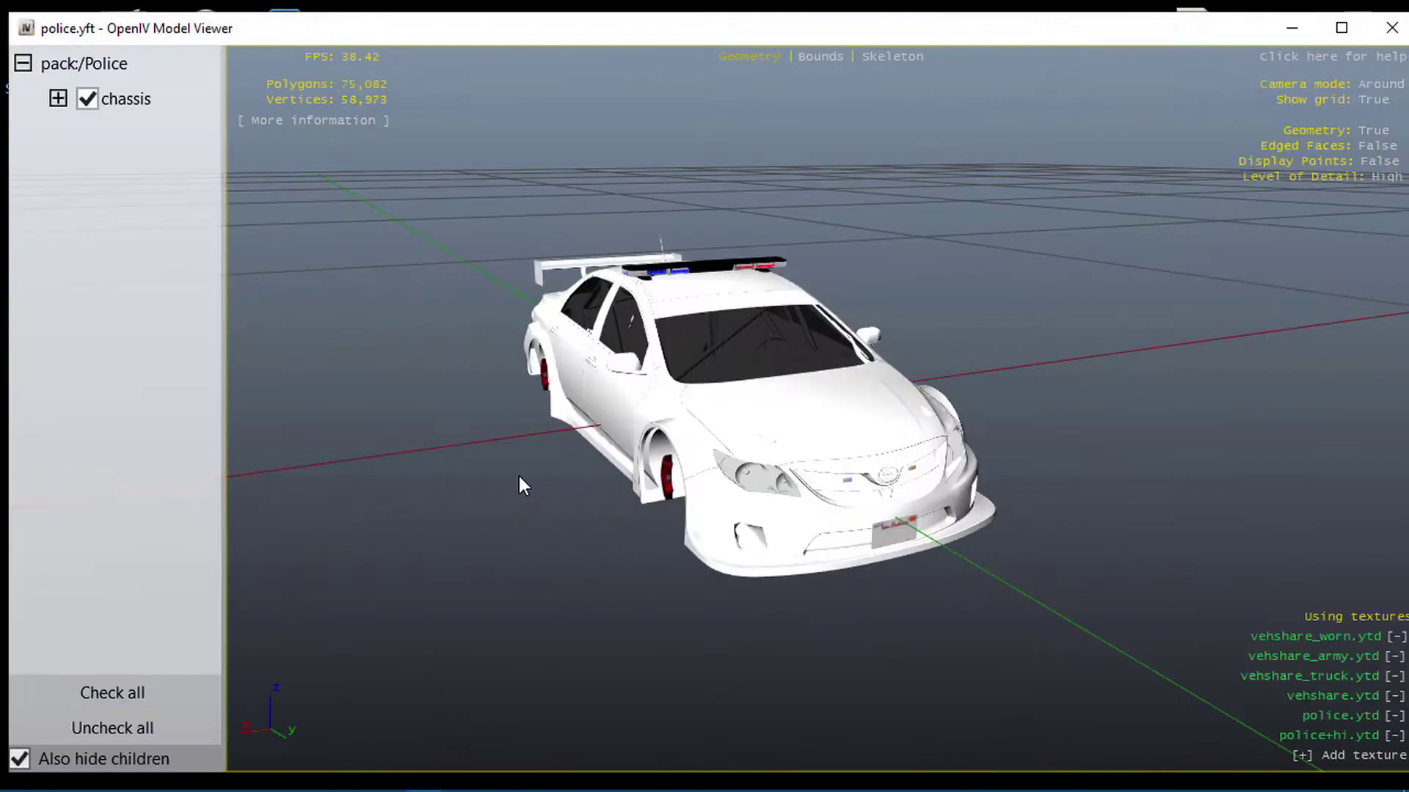
left_click_drag(518, 481, 937, 350)
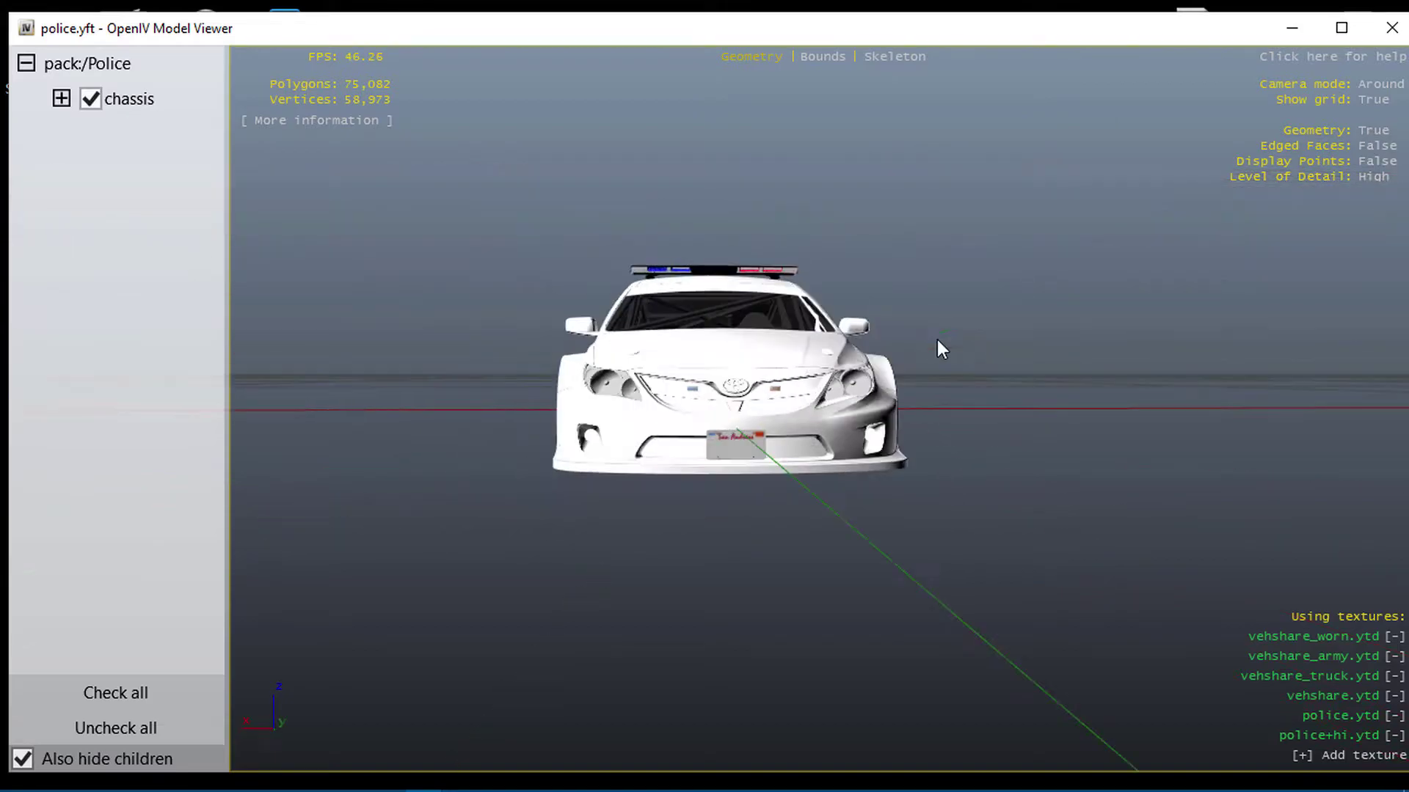
left_click(1392, 29)
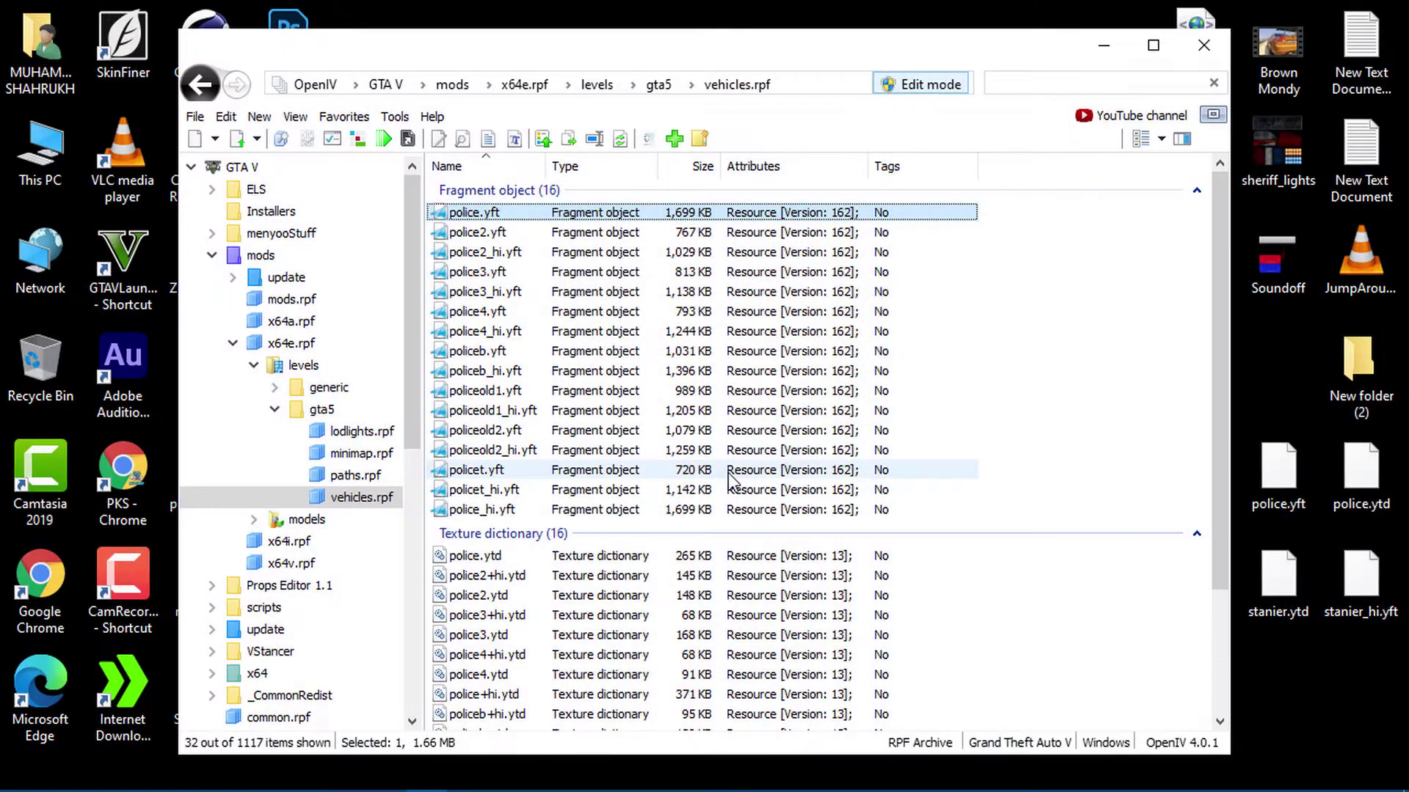
scroll(499, 576, "down", 2)
Import all 20 texture images from New folder (2) into police.ytd and save.
double_click(477, 443)
left_click(79, 239)
scroll(96, 609, "down", 2)
left_click(108, 538)
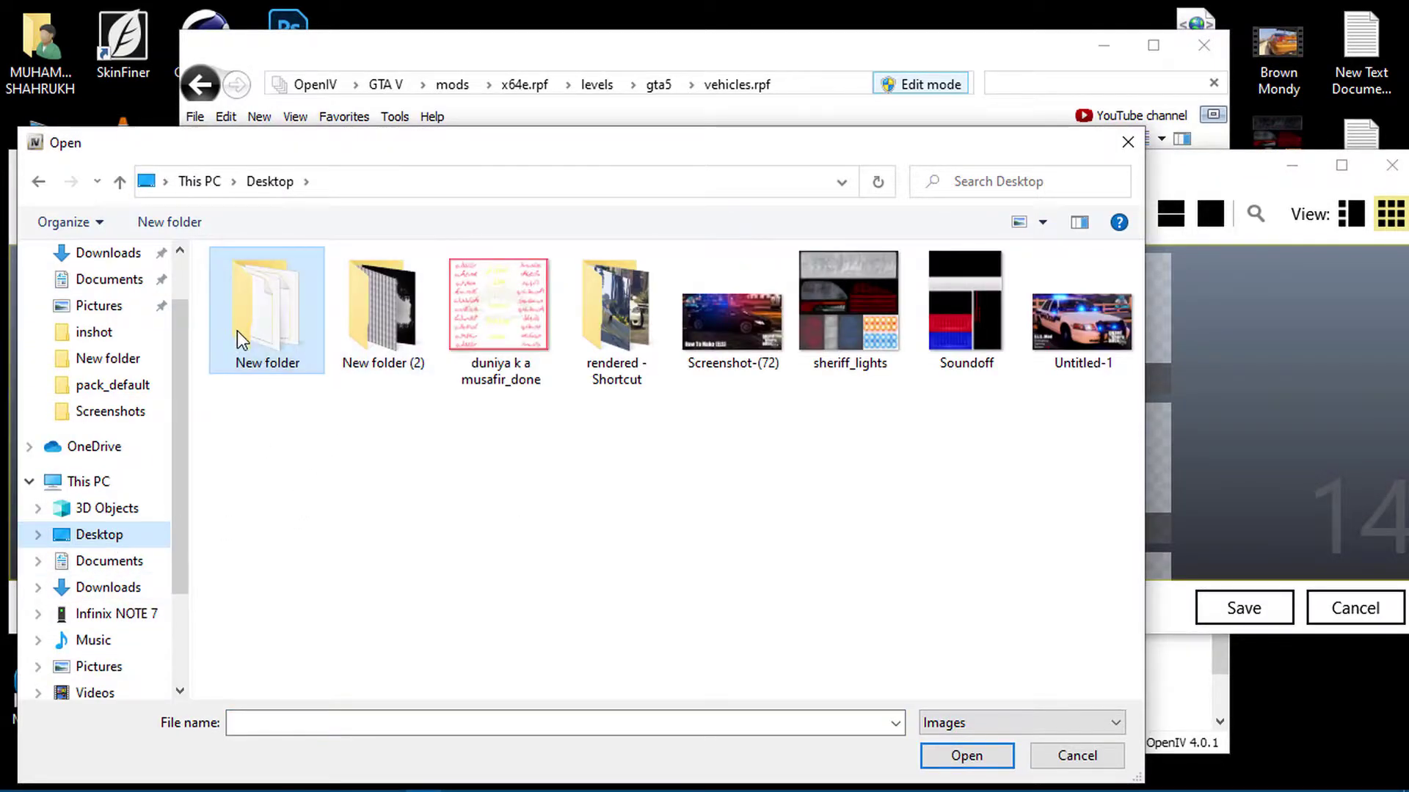
double_click(373, 333)
left_click_drag(1033, 667, 206, 249)
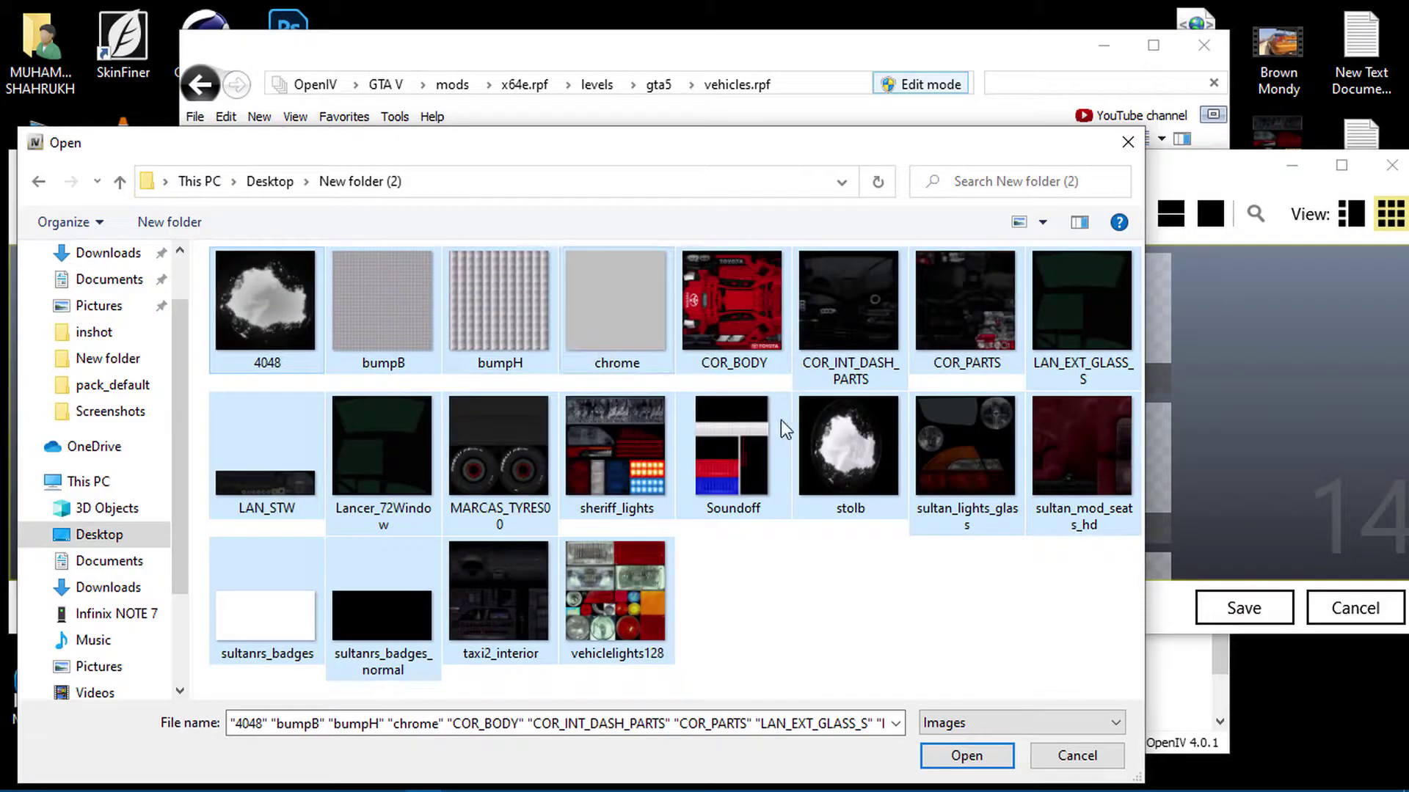
left_click(975, 752)
left_click(789, 522)
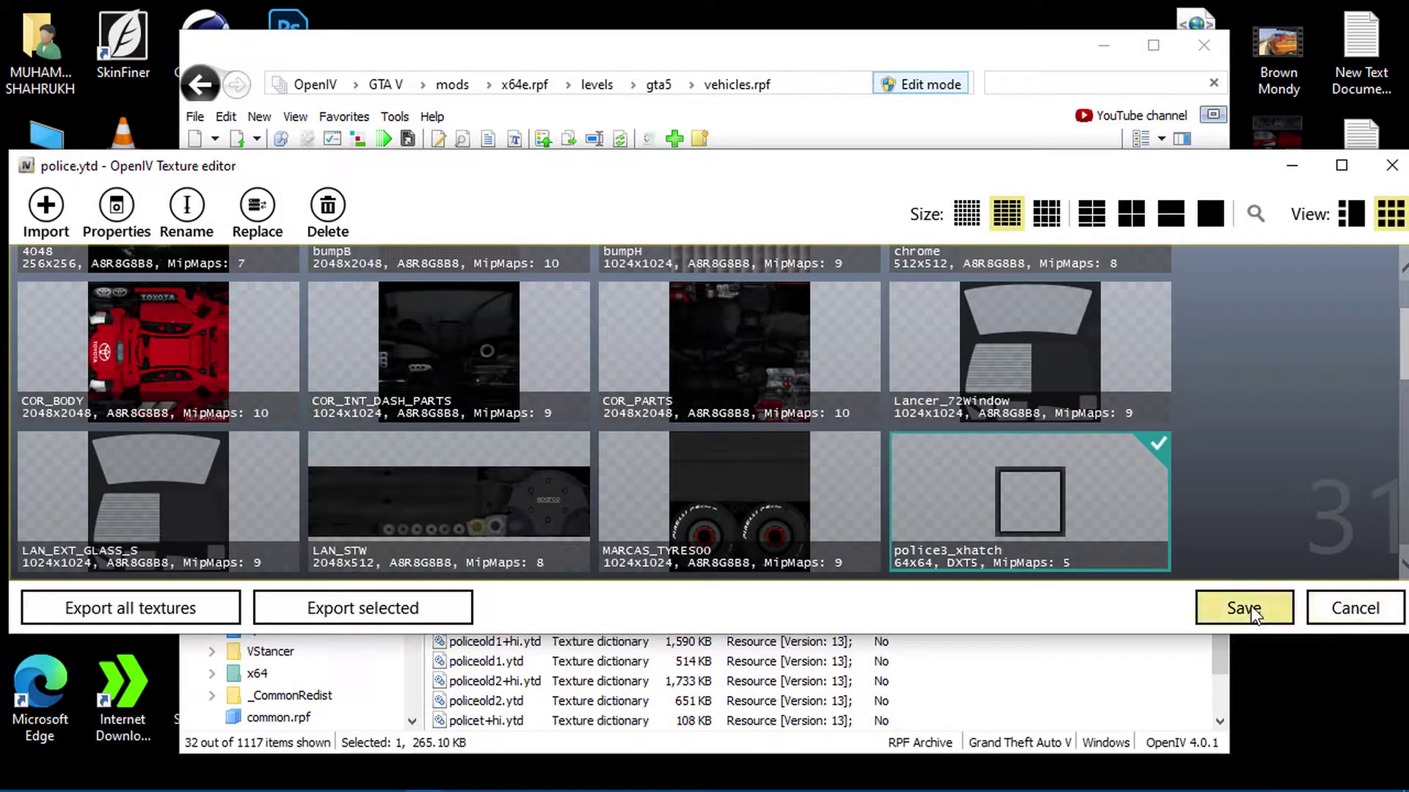
left_click(1243, 607)
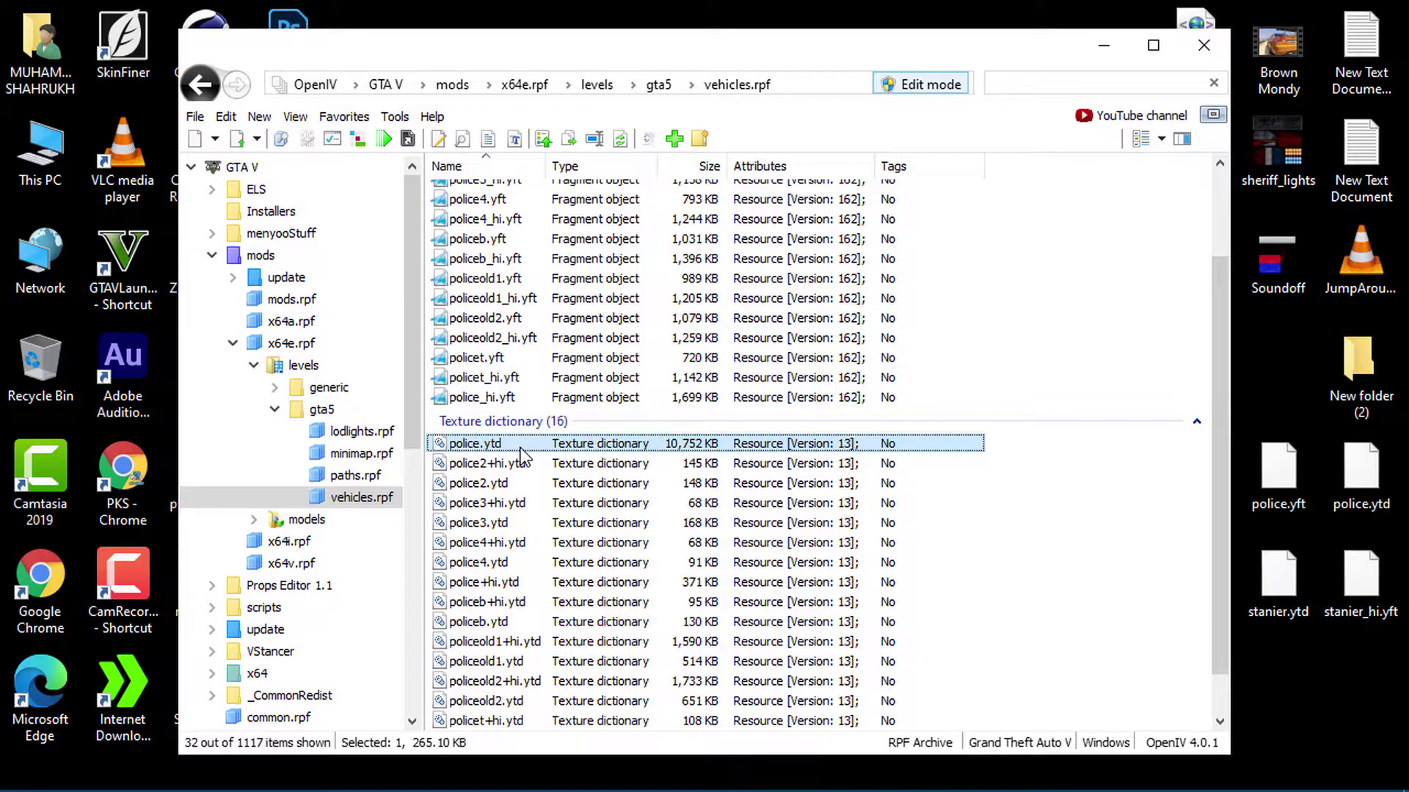
Preview the finished police.yft, close it, and minimize OpenIV to the desktop.
scroll(521, 448, "up", 2)
double_click(469, 213)
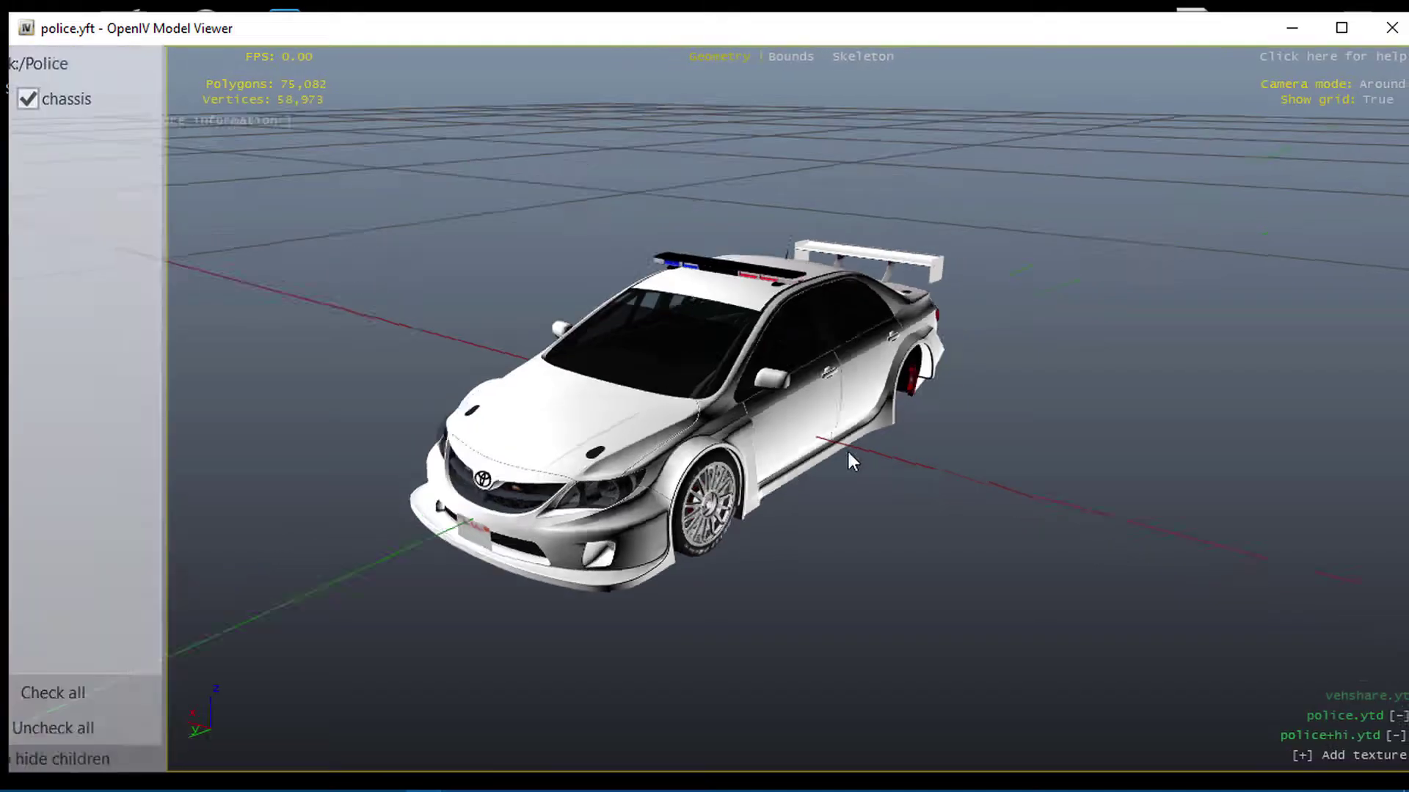
left_click_drag(848, 455, 789, 481)
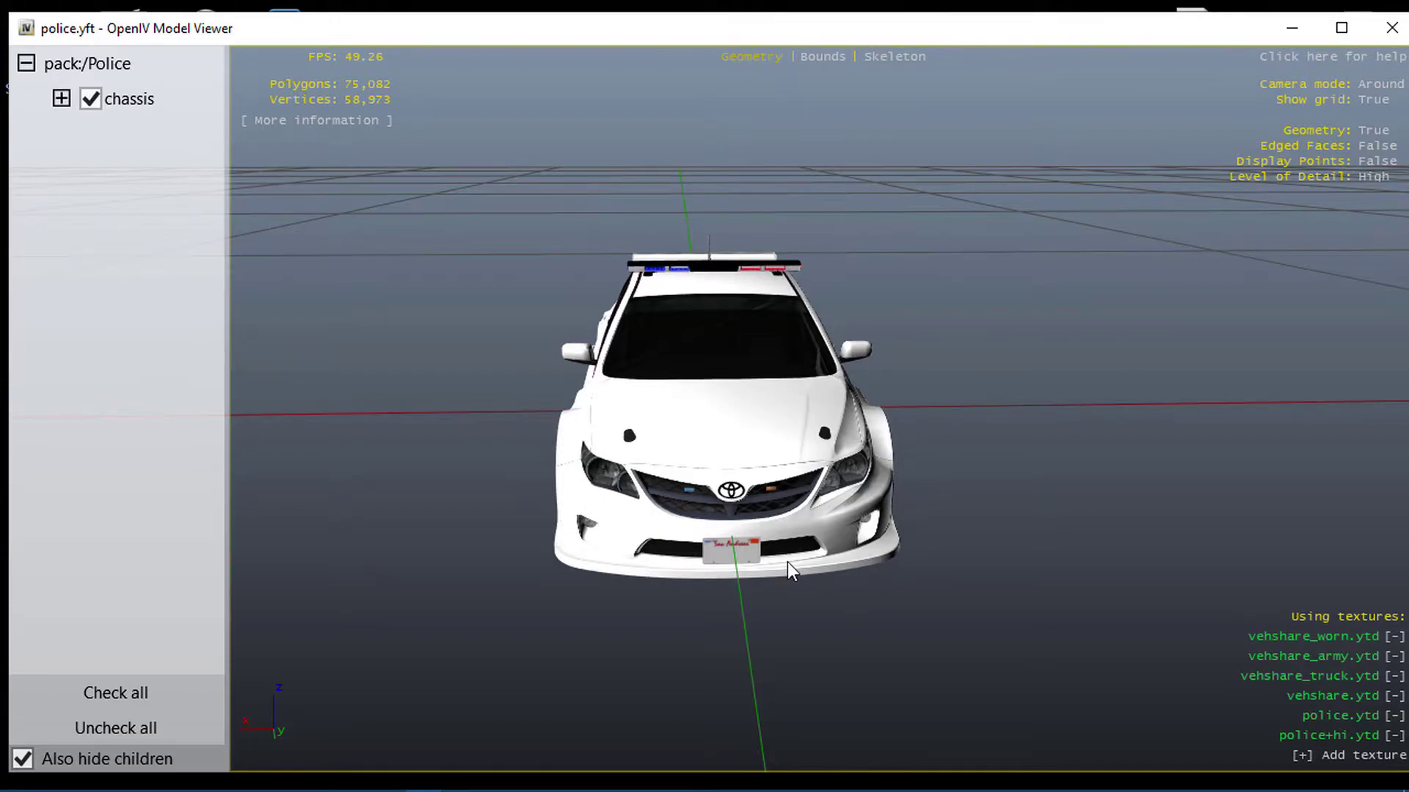
left_click(1391, 28)
left_click(1120, 48)
left_click(1212, 55)
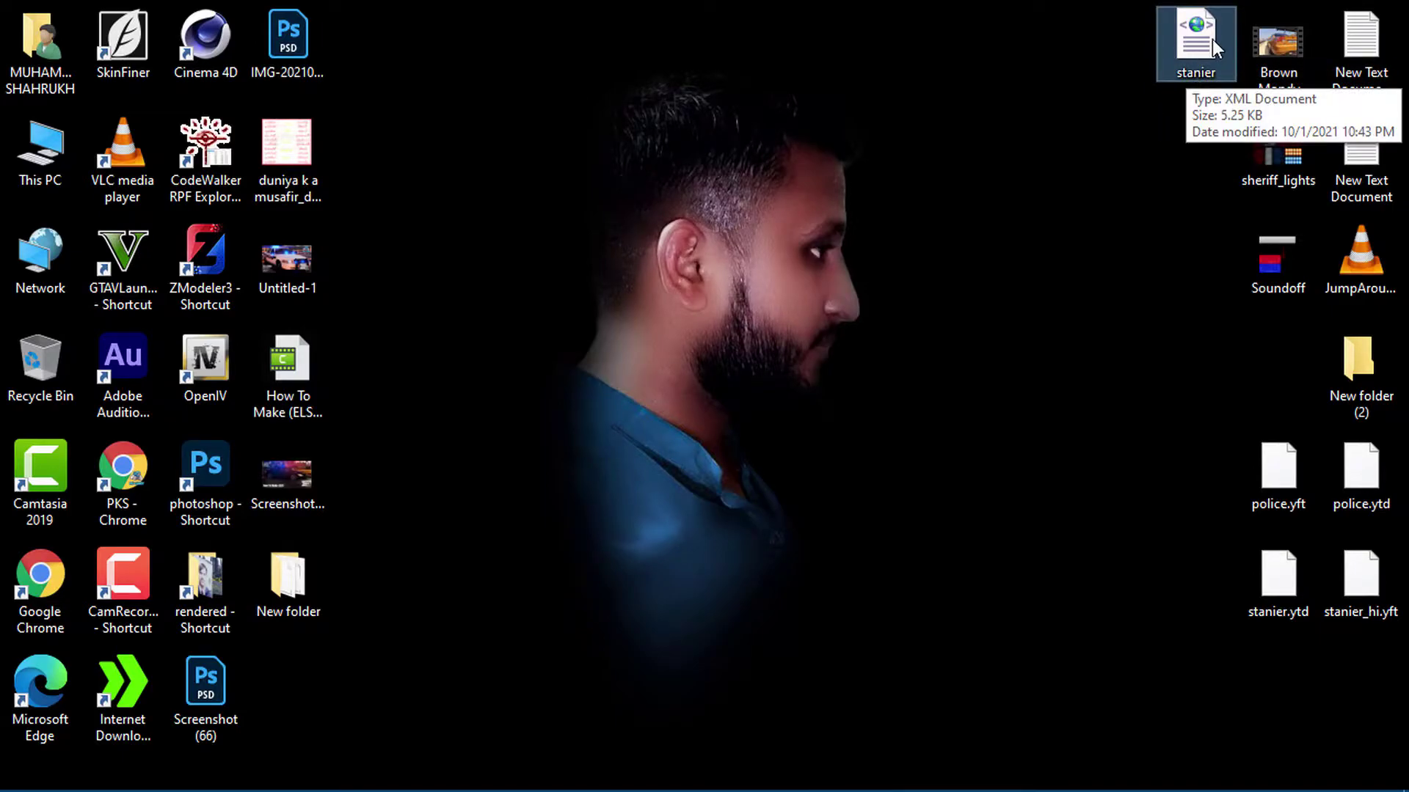
Browse This PC to D:\Grand Theft Auto V\ELS\pack_default.
left_click(37, 176)
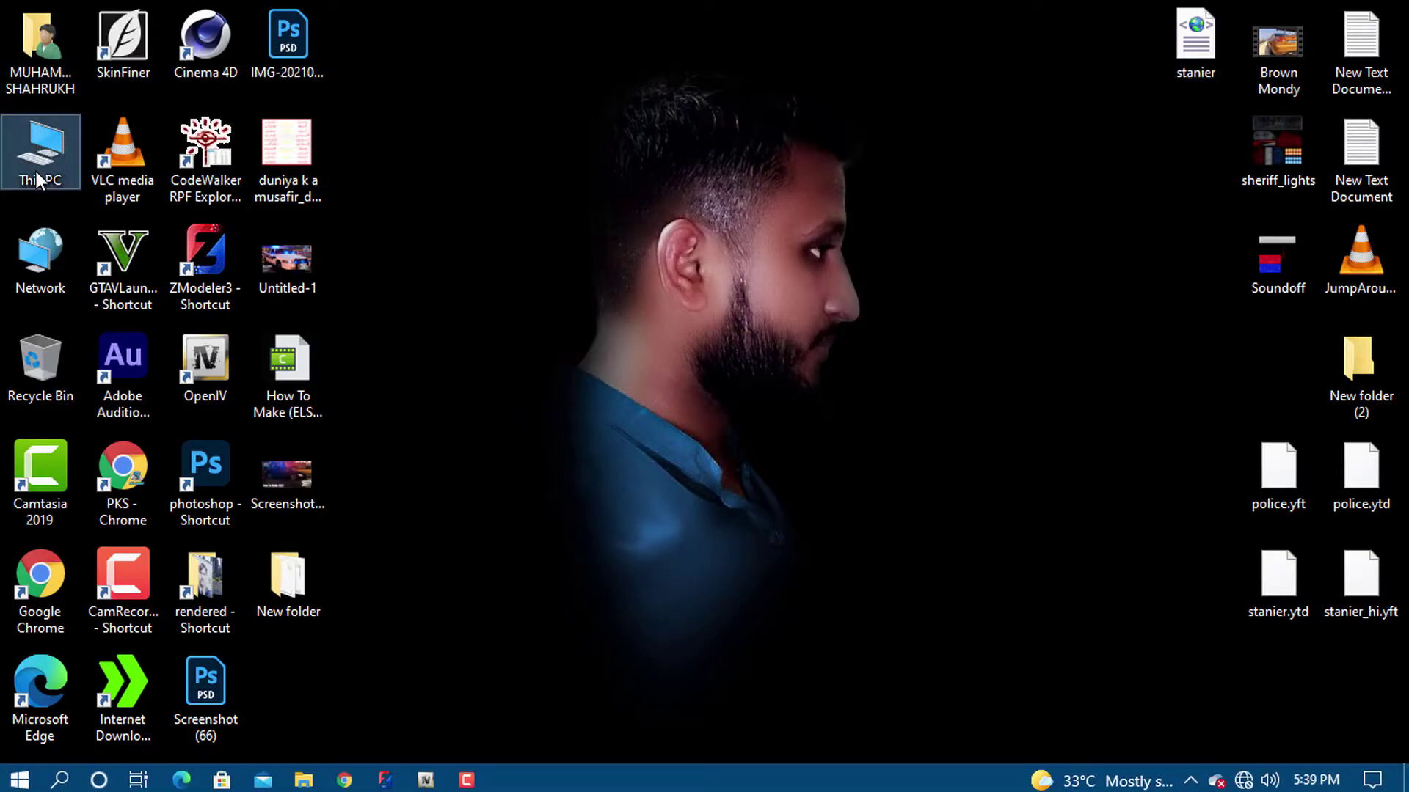
double_click(37, 179)
double_click(869, 439)
double_click(333, 286)
double_click(572, 240)
double_click(279, 273)
Open stanier.xml for editing in Notepad.
left_click(325, 339)
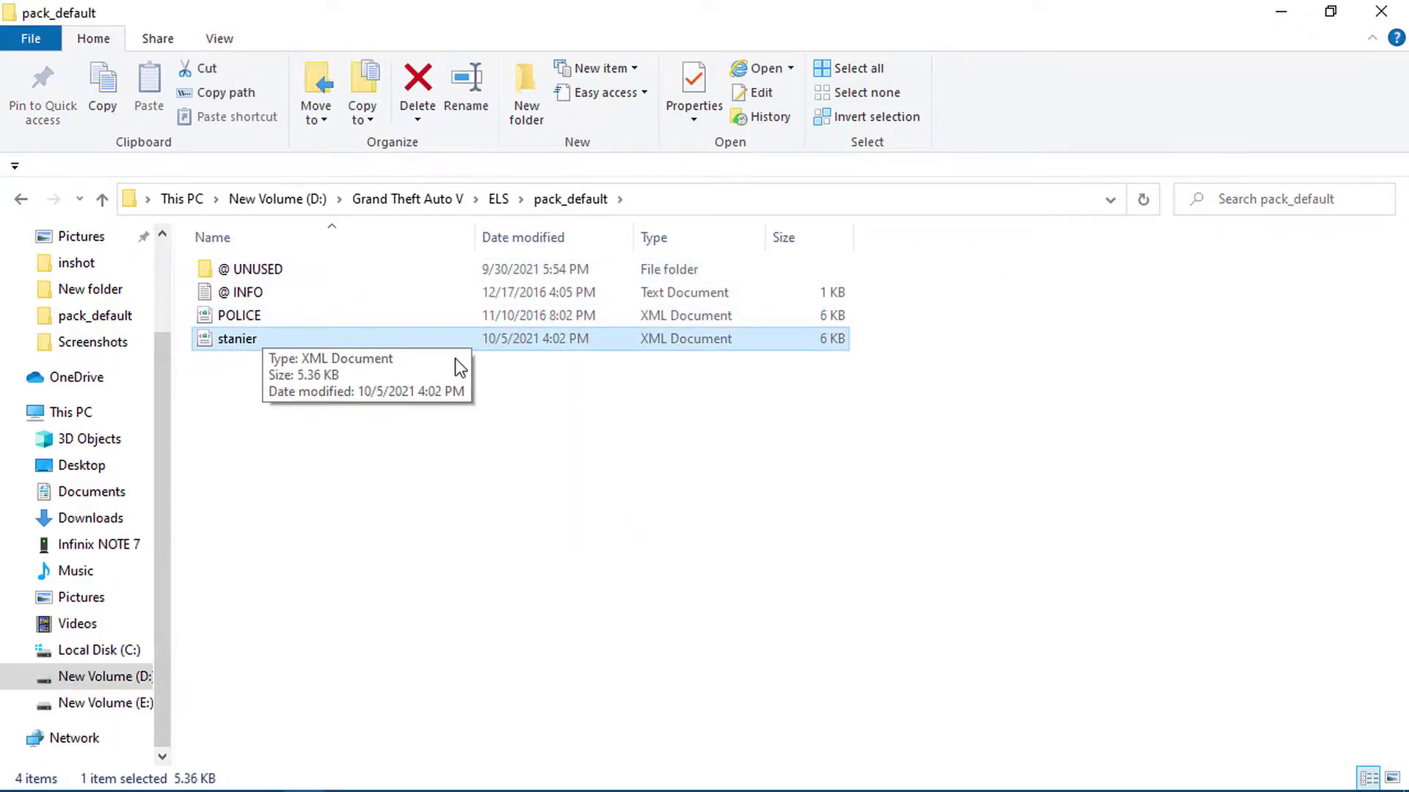
double_click(315, 343)
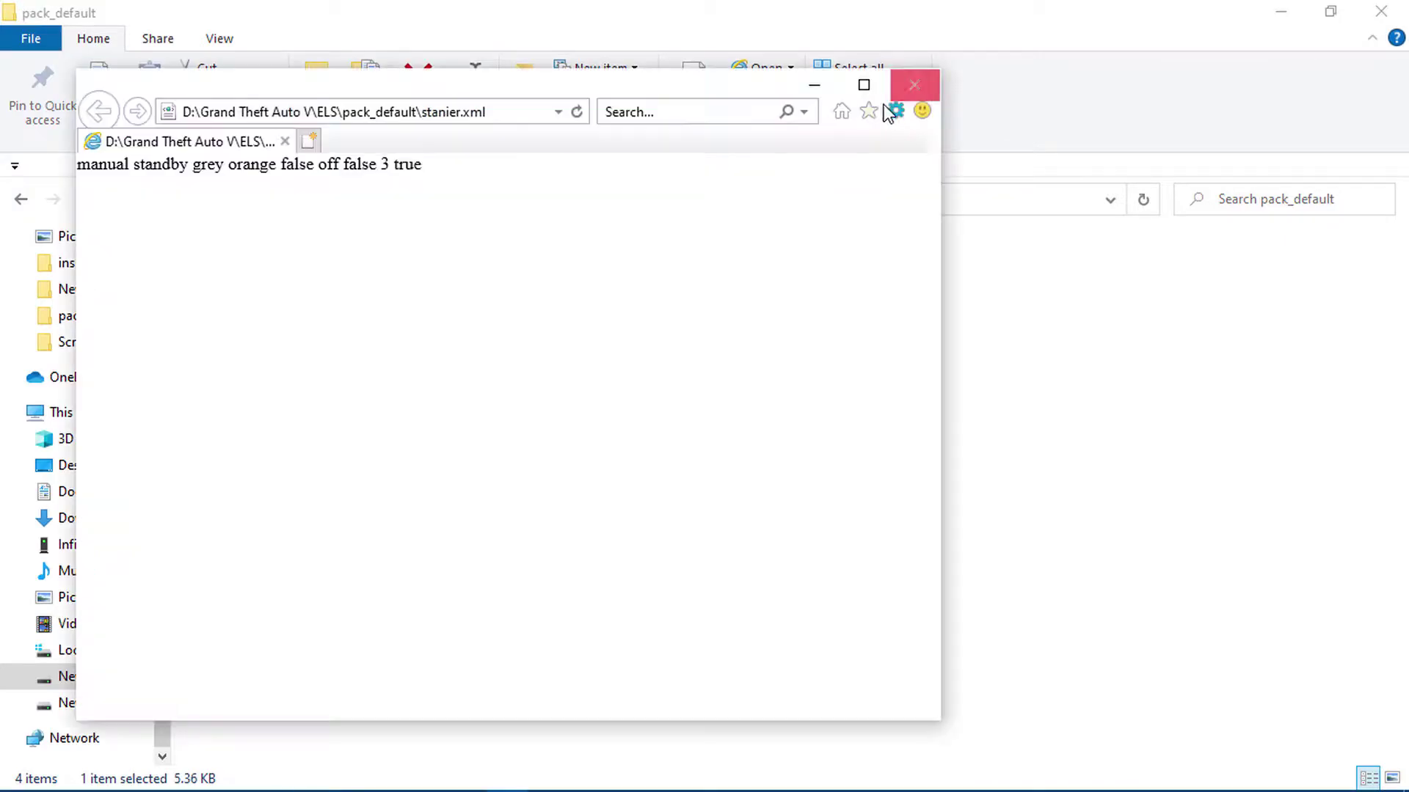
left_click(926, 84)
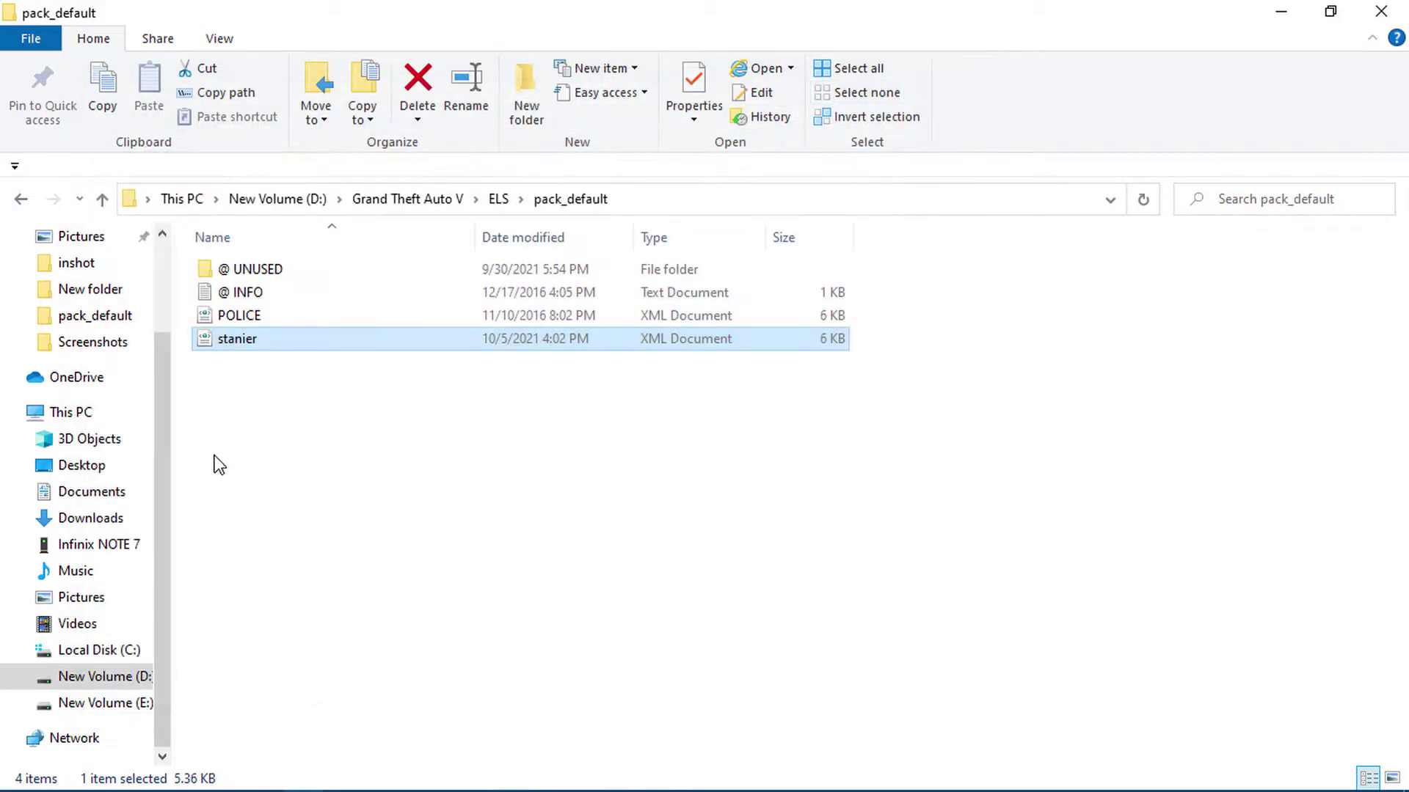
right_click(266, 345)
left_click(323, 330)
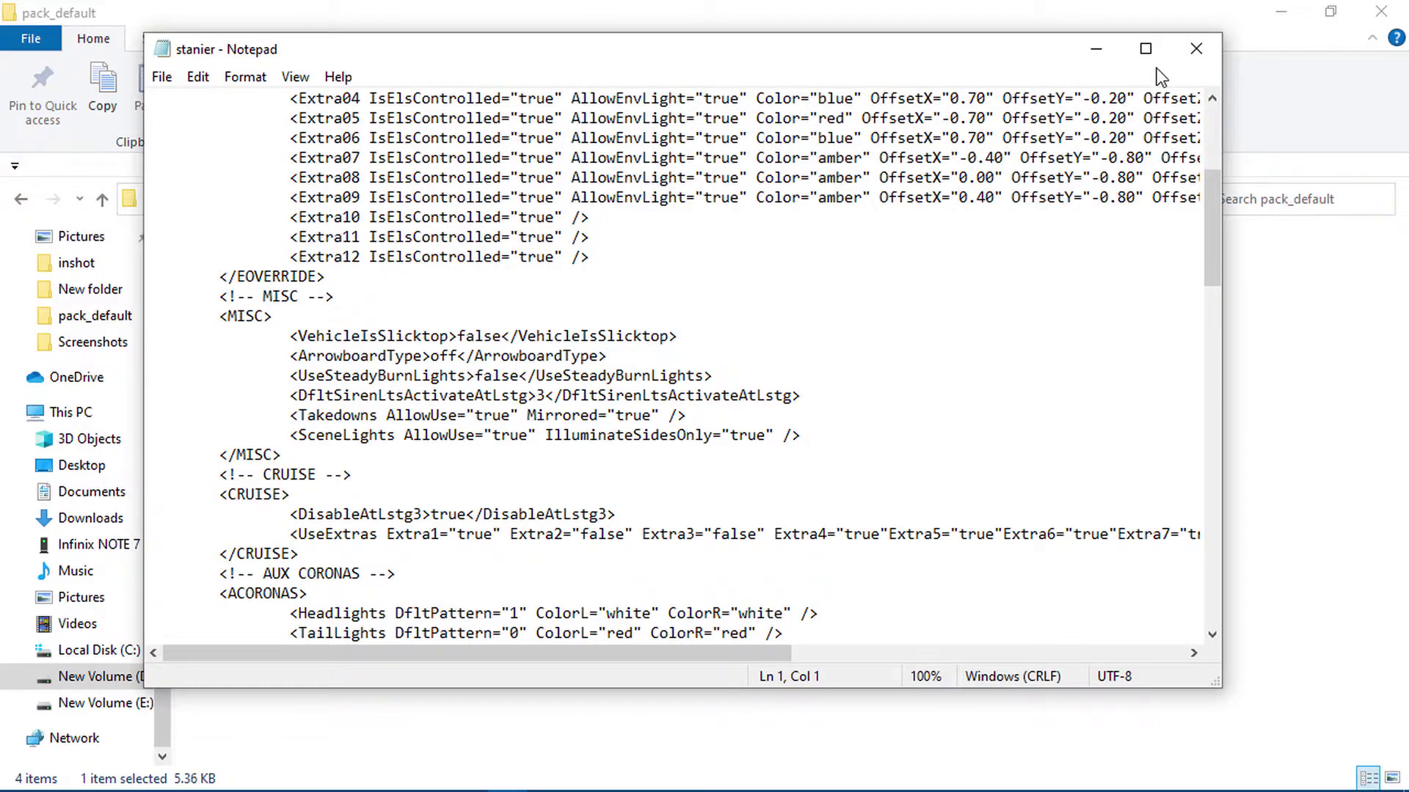
Maximize Notepad and select the UseExtras line in stanier.xml.
left_click(1145, 49)
left_click_drag(132, 487, 692, 493)
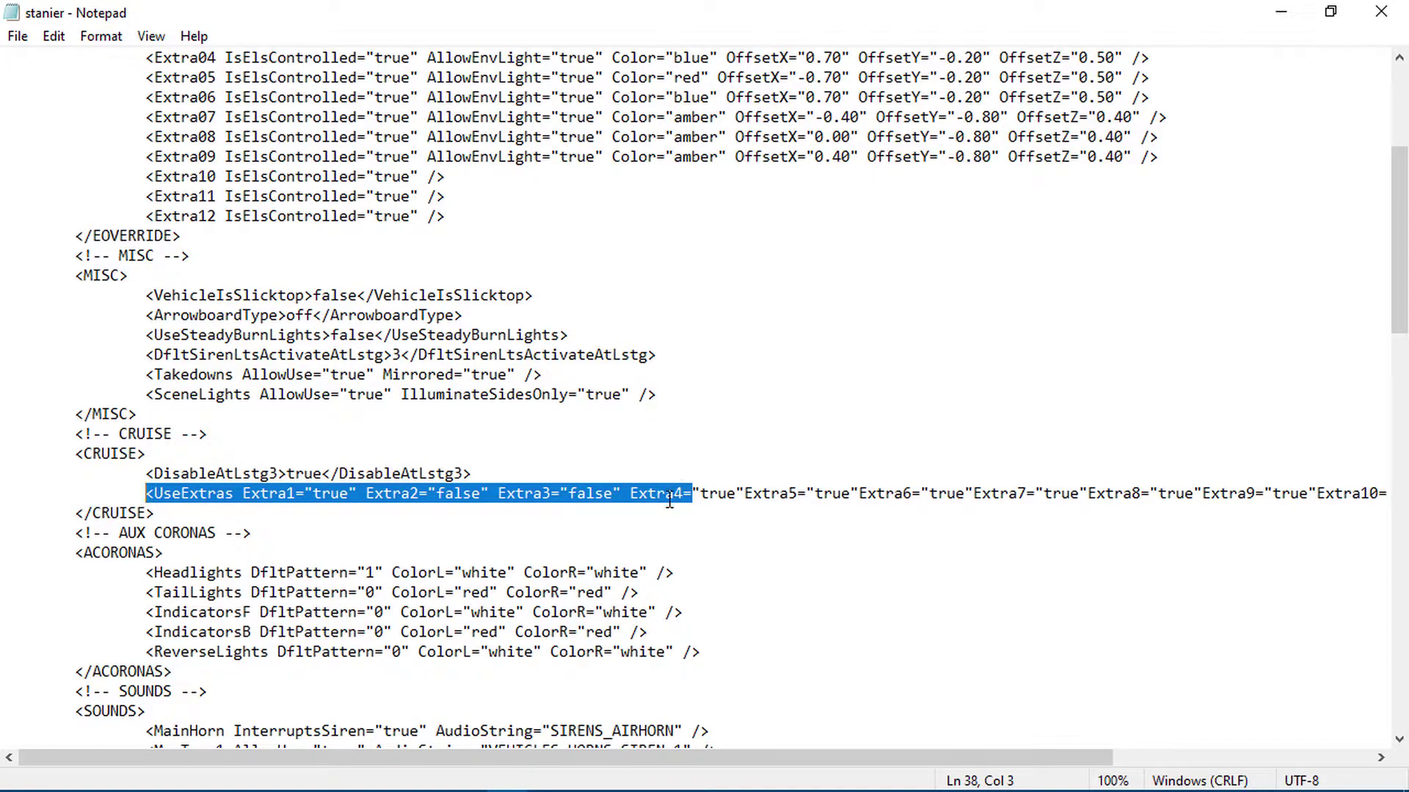
left_click_drag(746, 499, 563, 499)
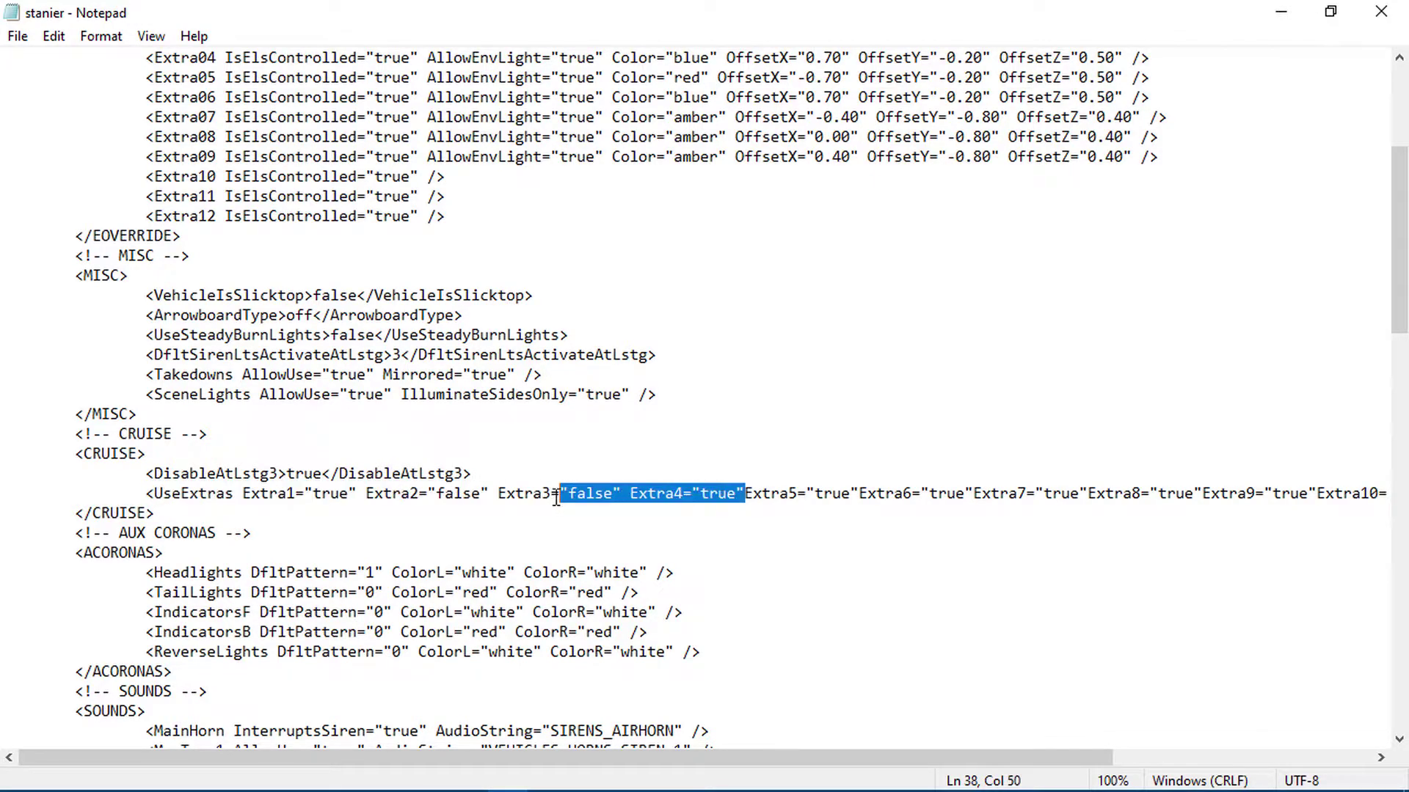
scroll(734, 528, "down", 2)
left_click(880, 541)
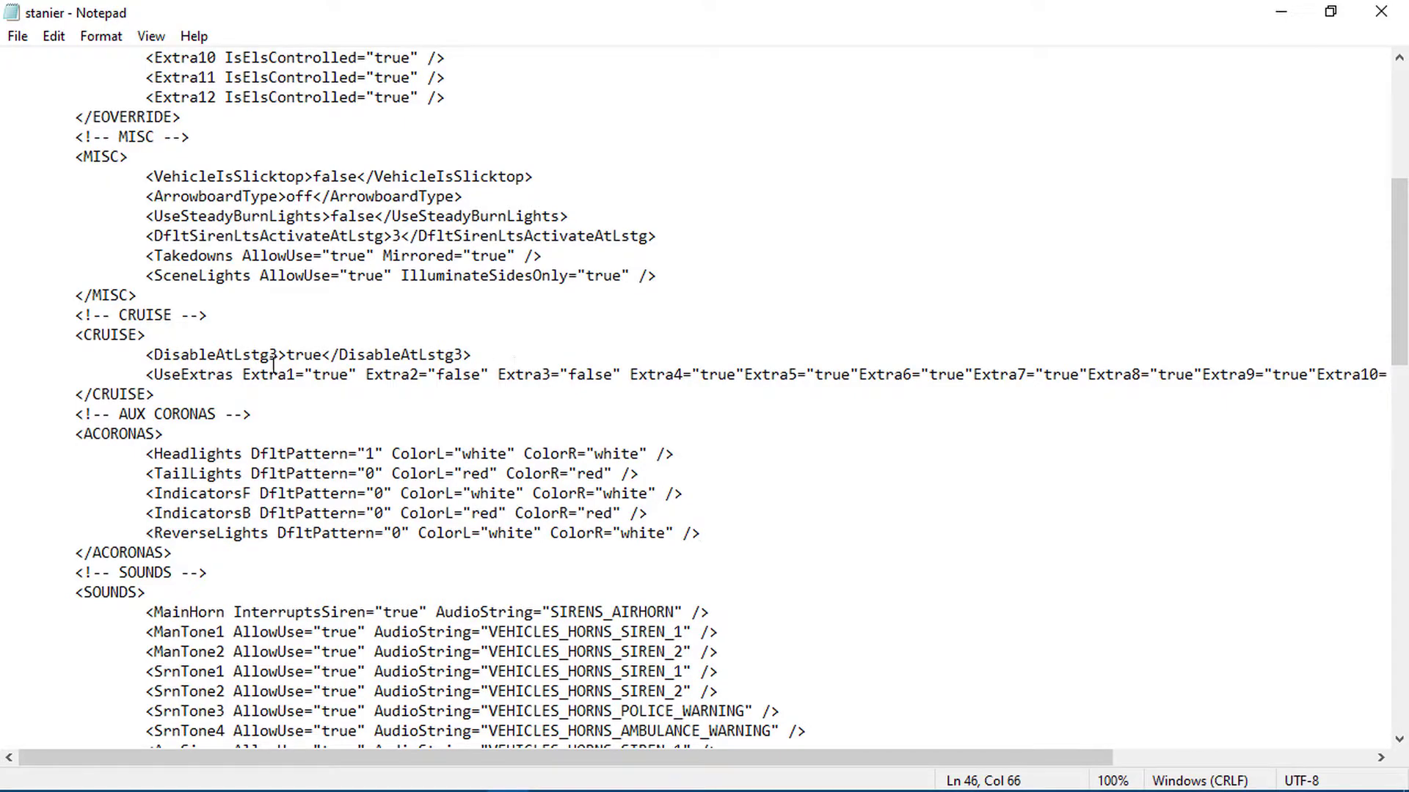
left_click_drag(122, 373, 1317, 394)
left_click_drag(1405, 385, 1295, 381)
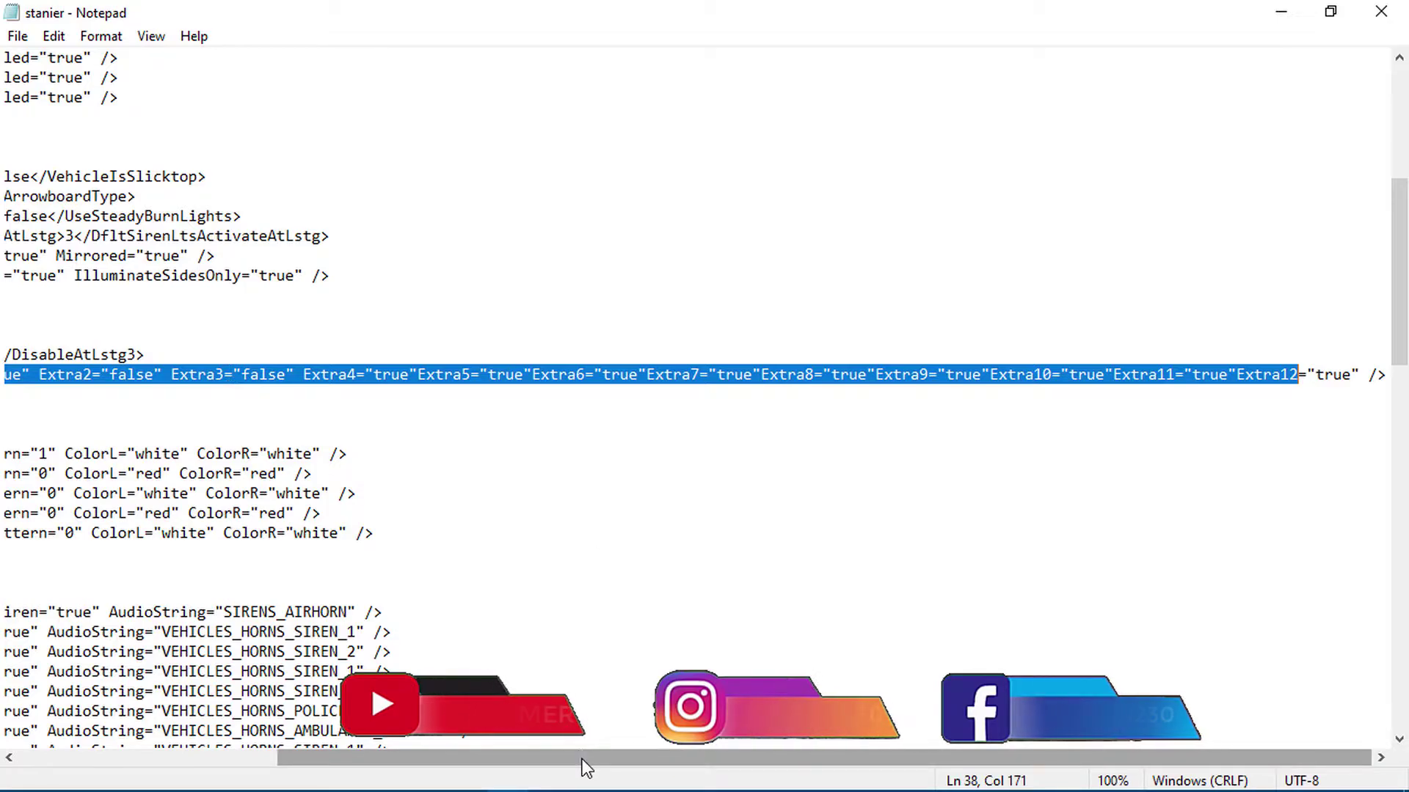
left_click_drag(581, 768, 323, 745)
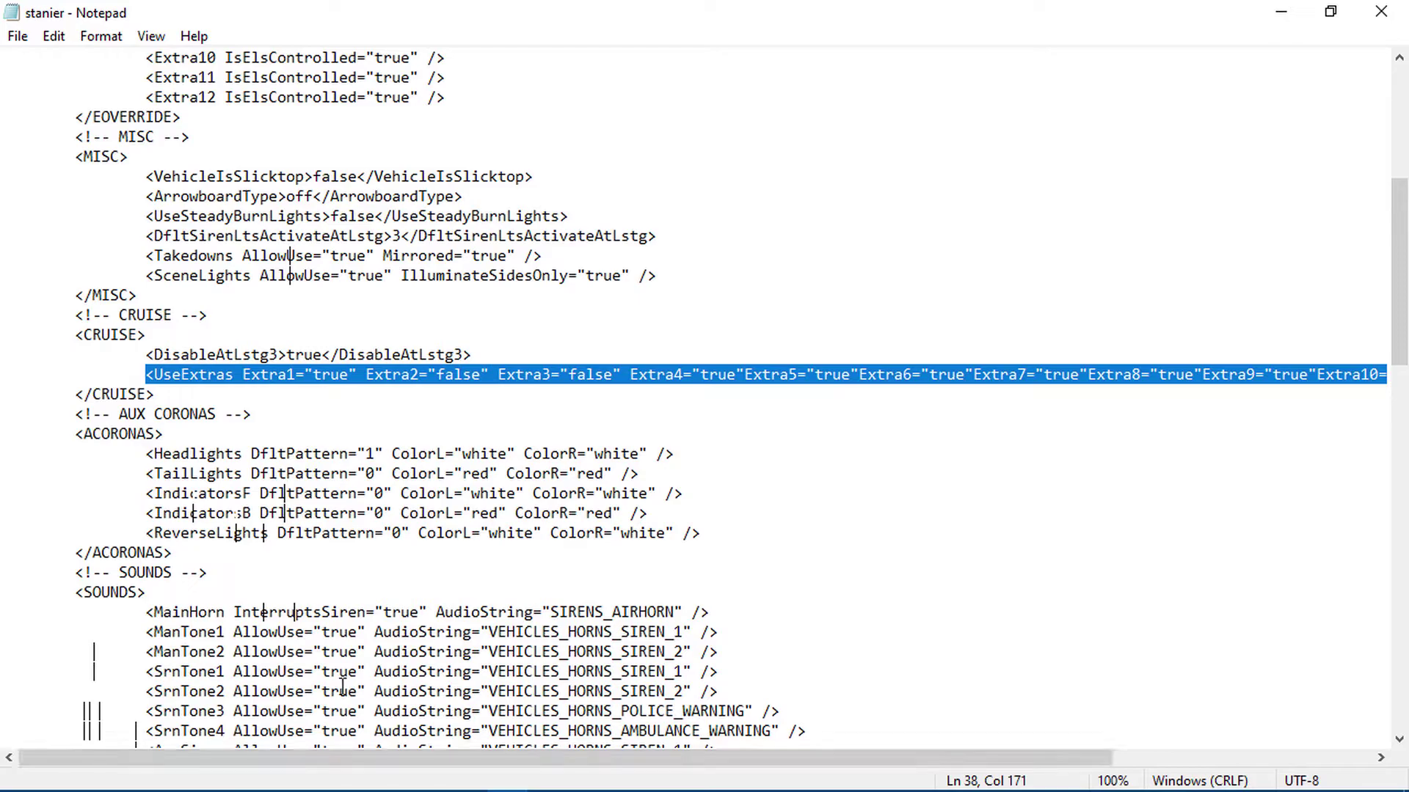
Delete all the values after Extra4= on the UseExtras line.
left_click(697, 374)
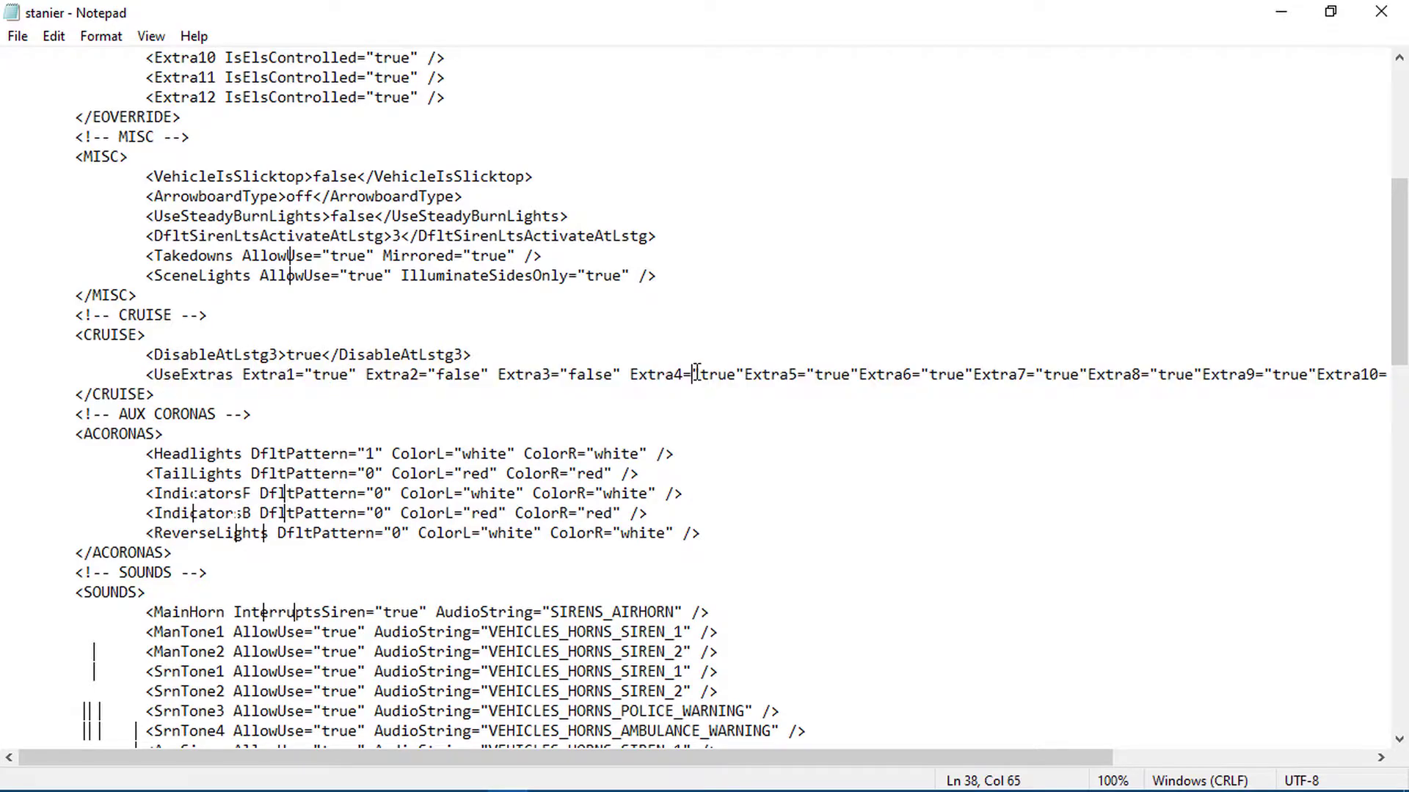
left_click_drag(692, 374, 1358, 377)
key("ctrl+c")
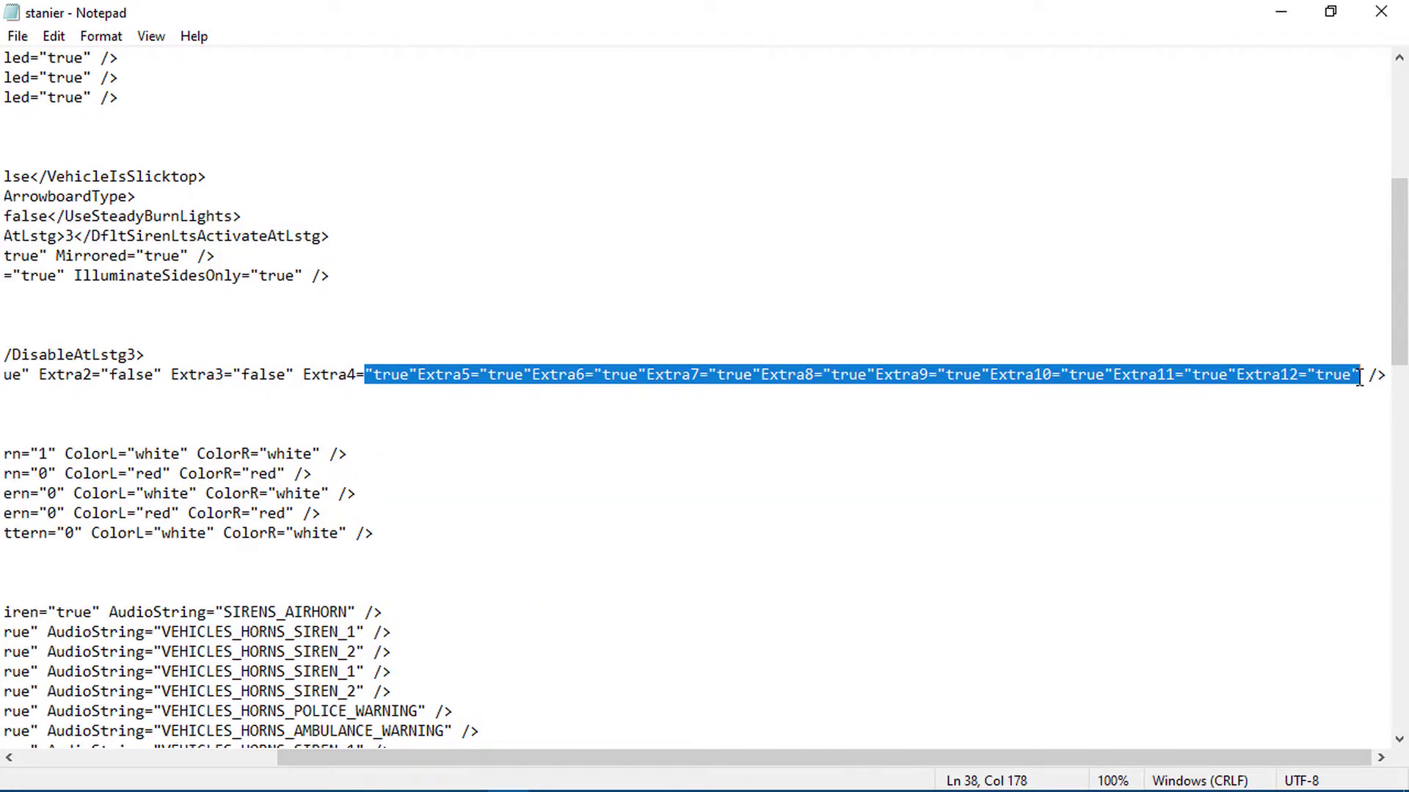
key("BackSpace")
scroll(670, 400, "down", 3)
scroll(808, 418, "up", 3)
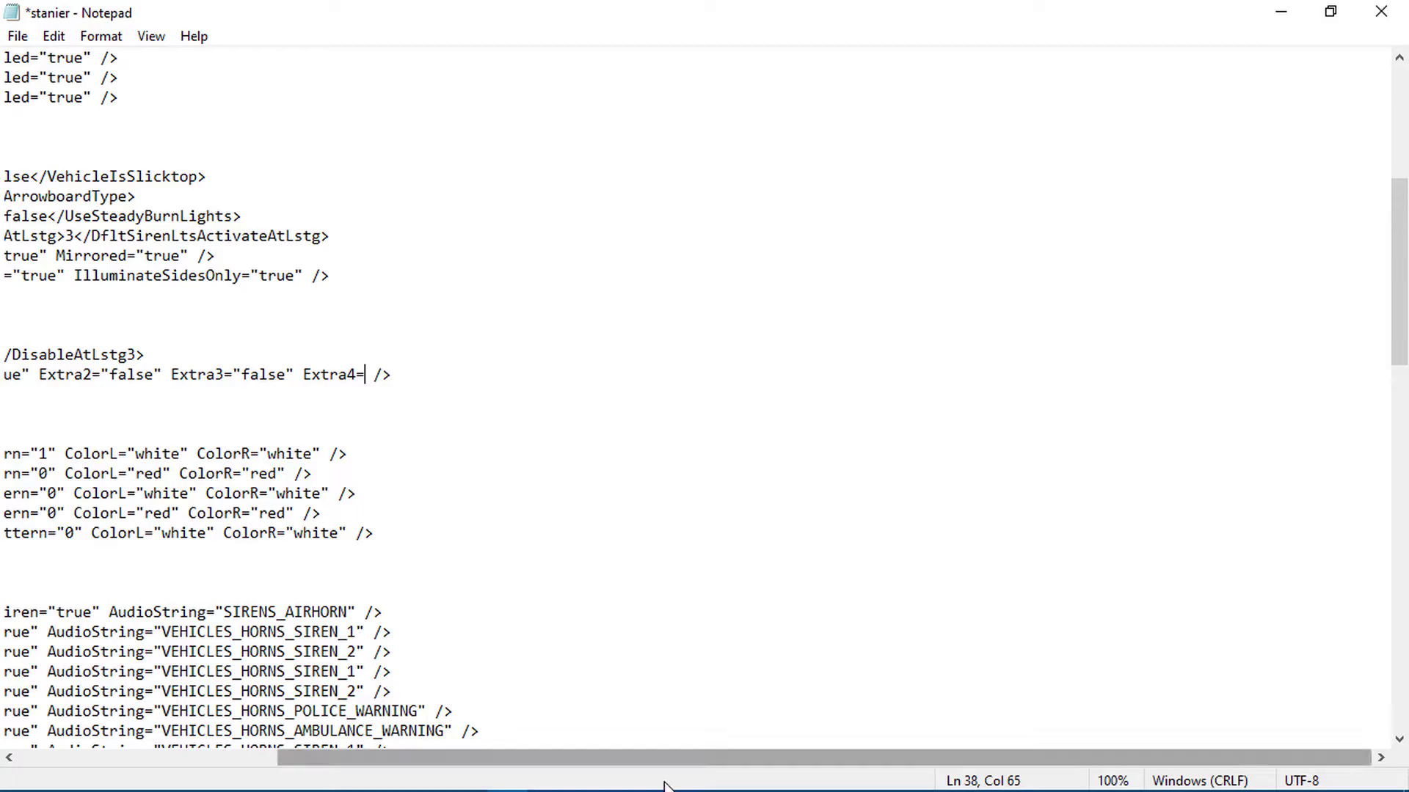
left_click_drag(666, 760, 406, 760)
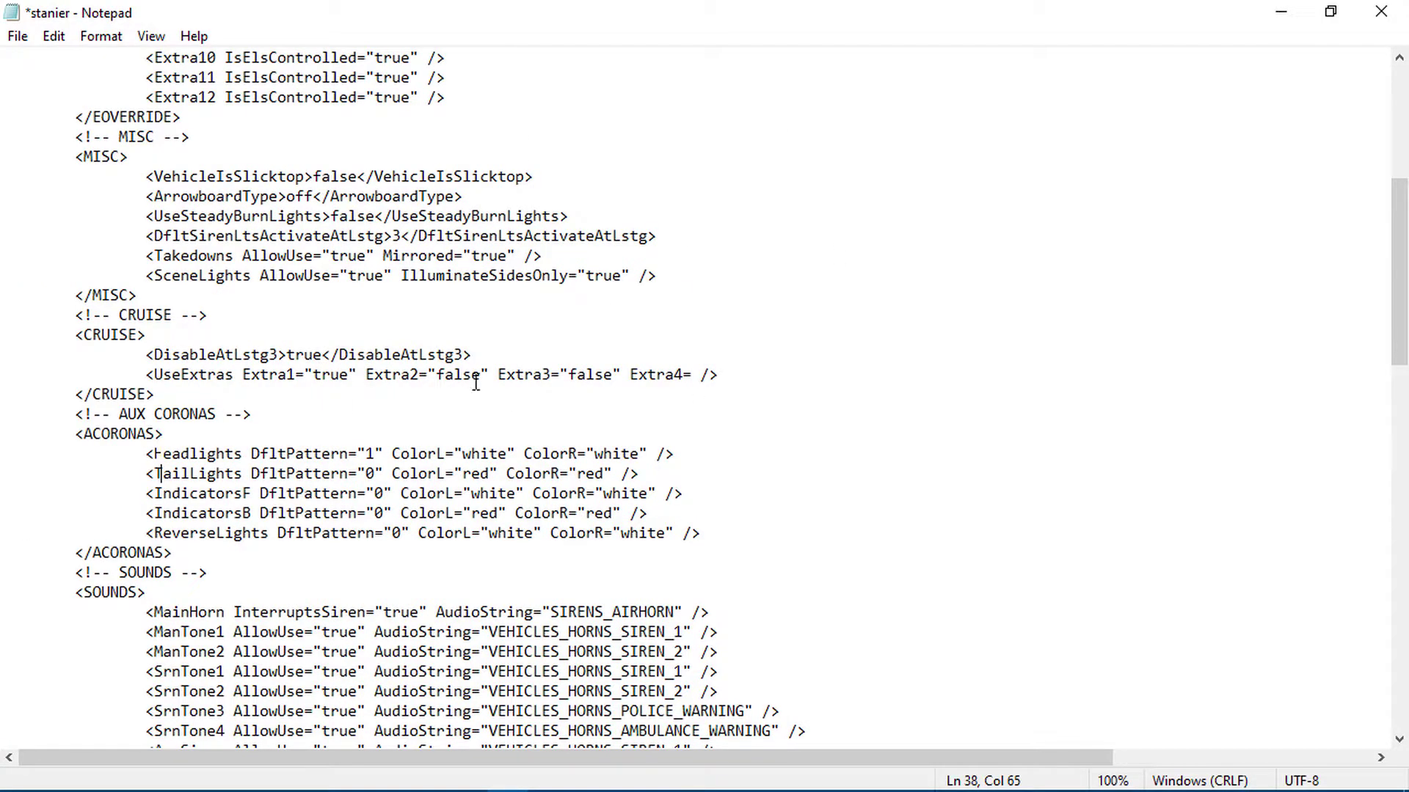
Paste the Extra4 through Extra12 values back in after Extra4=, all set to true.
left_click_drag(630, 374, 686, 375)
left_click(690, 376)
left_click_drag(313, 379, 357, 379)
left_click(358, 378)
left_click_drag(356, 376, 242, 383)
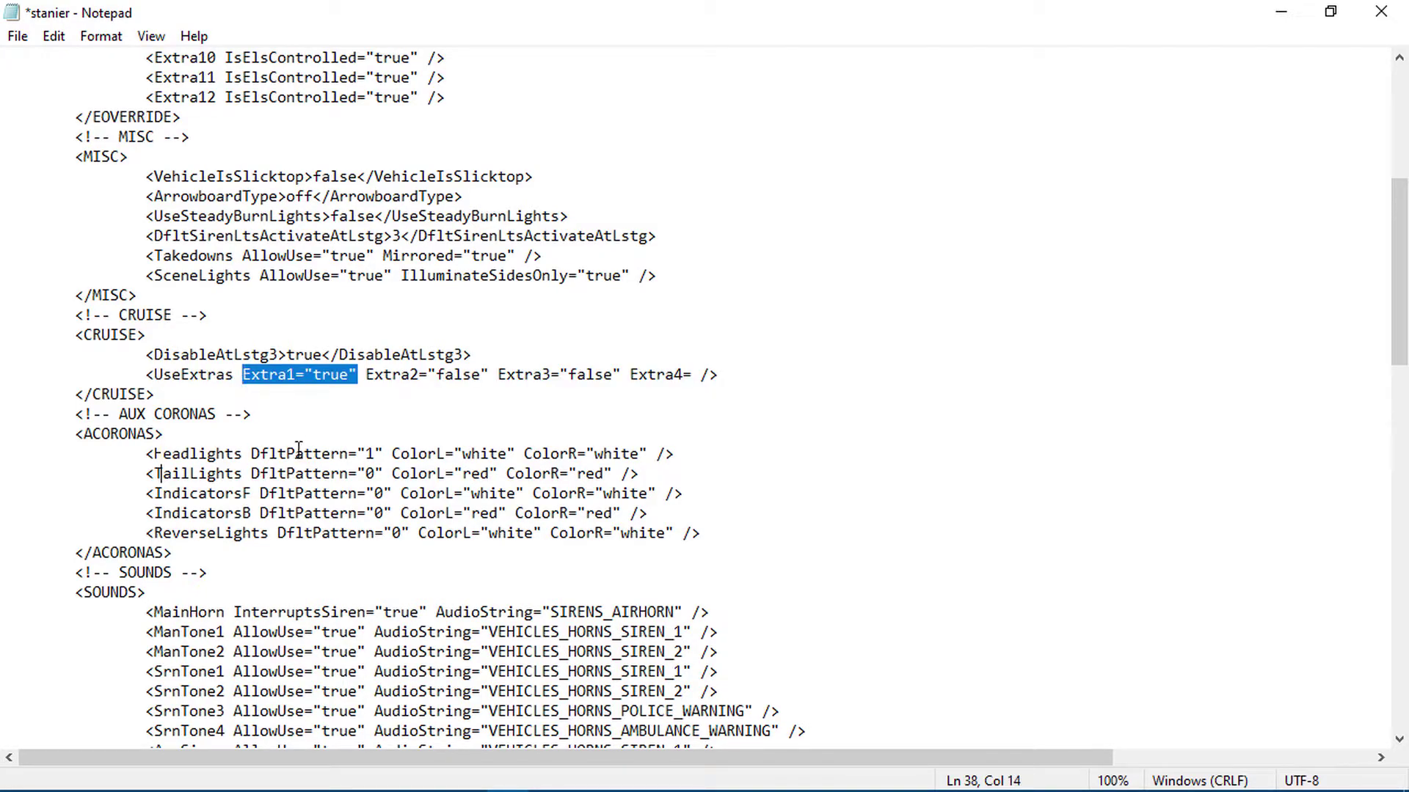
left_click(691, 376)
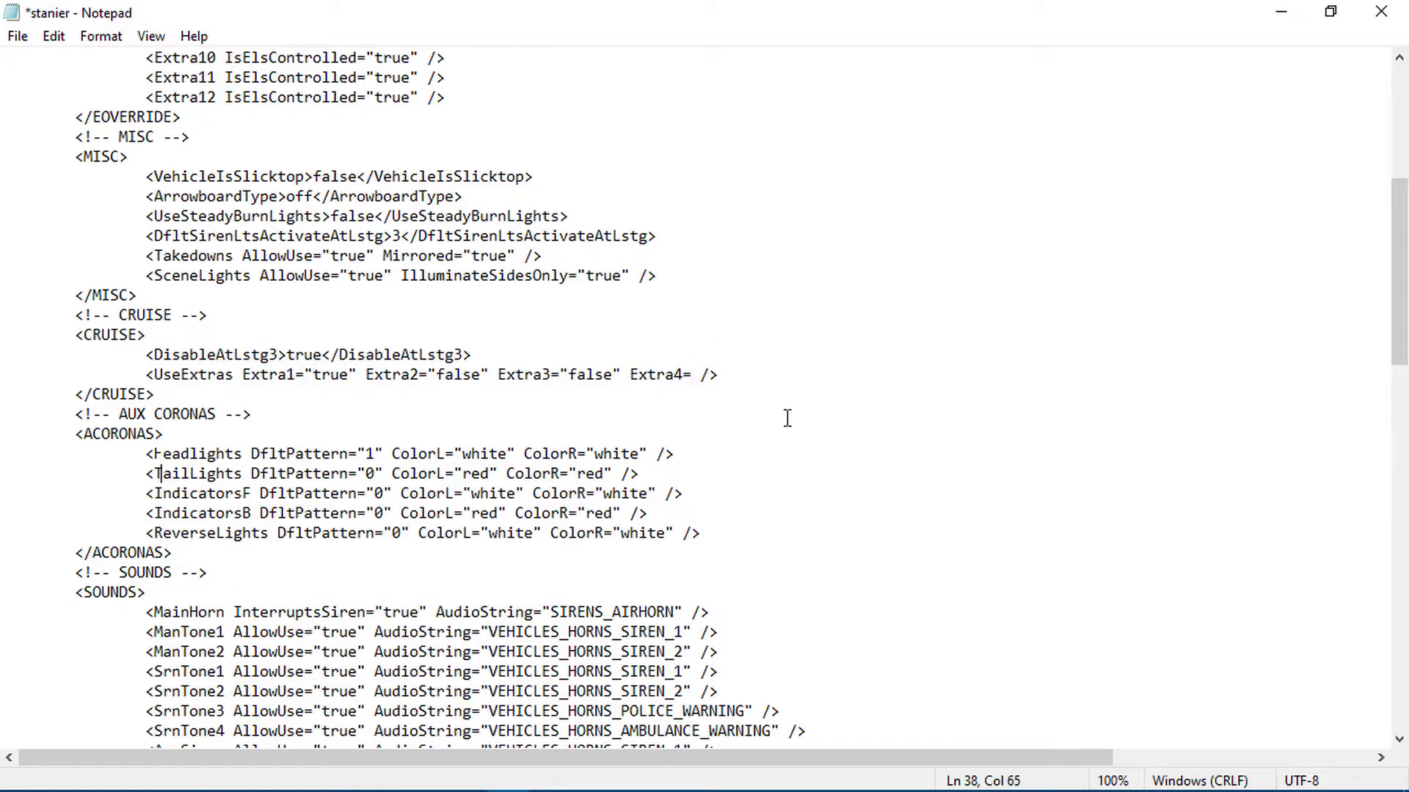
key("ctrl+v")
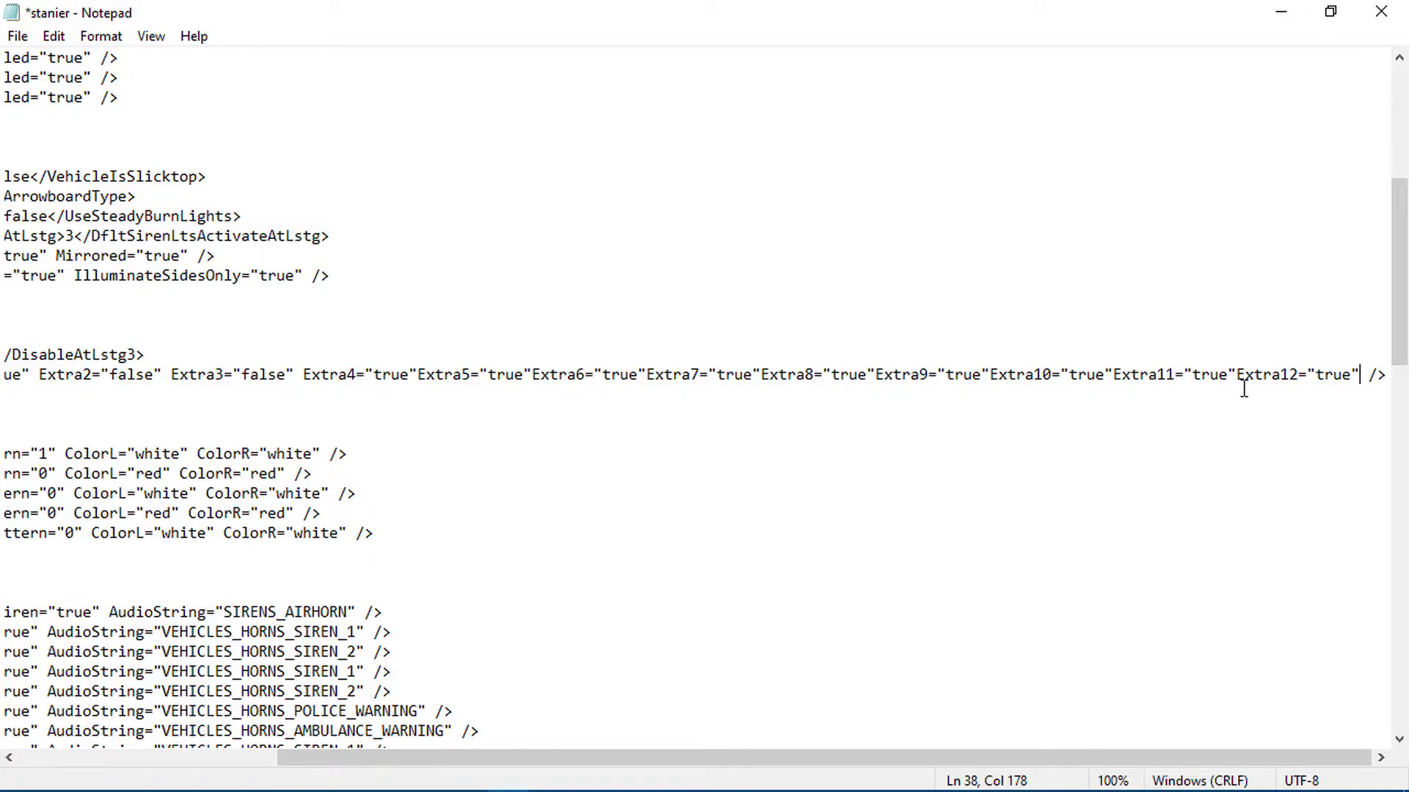
scroll(236, 359, "down", 1)
scroll(290, 371, "up", 1)
left_click(287, 376)
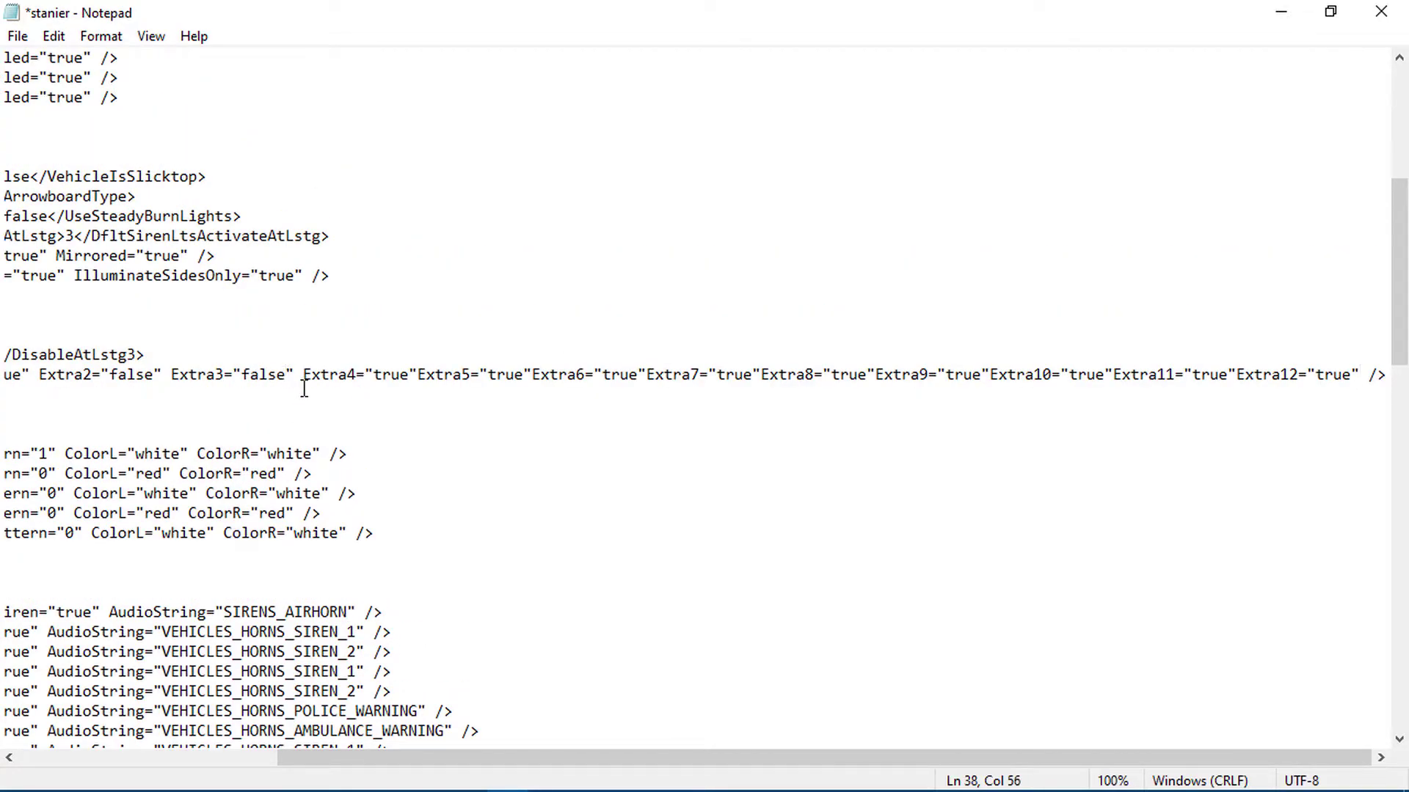